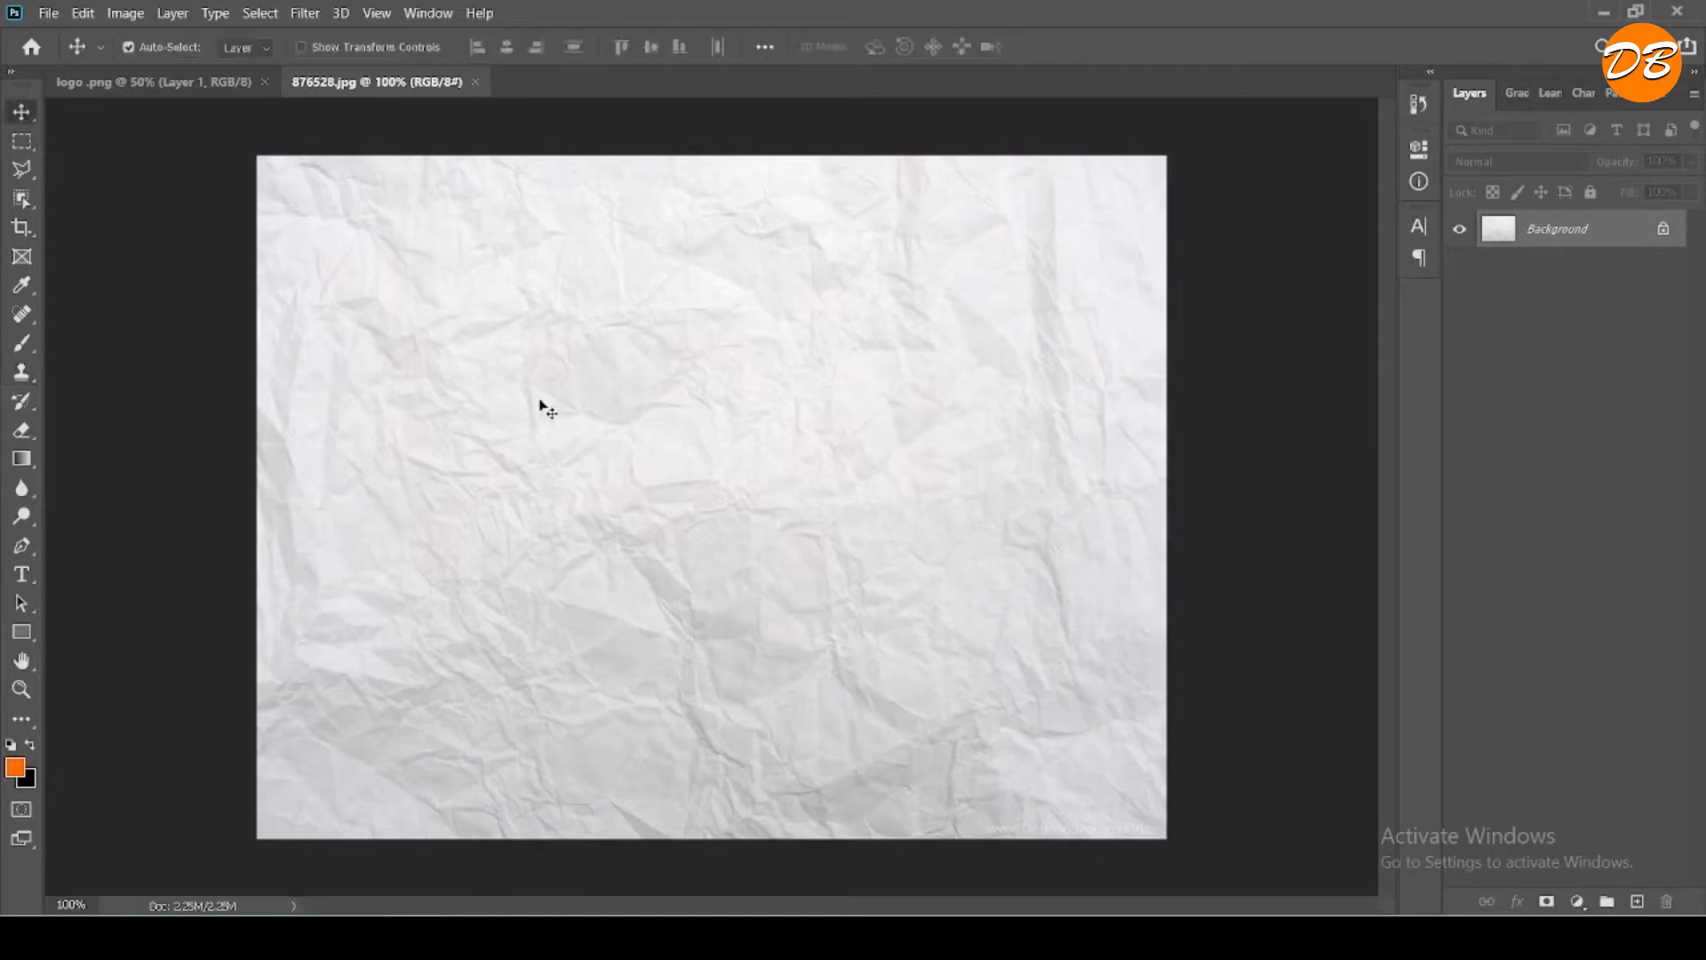
- Create a new 2000 x 2000 px RGB document at 72 pixels/inch with a custom dark navy background
click(178, 82)
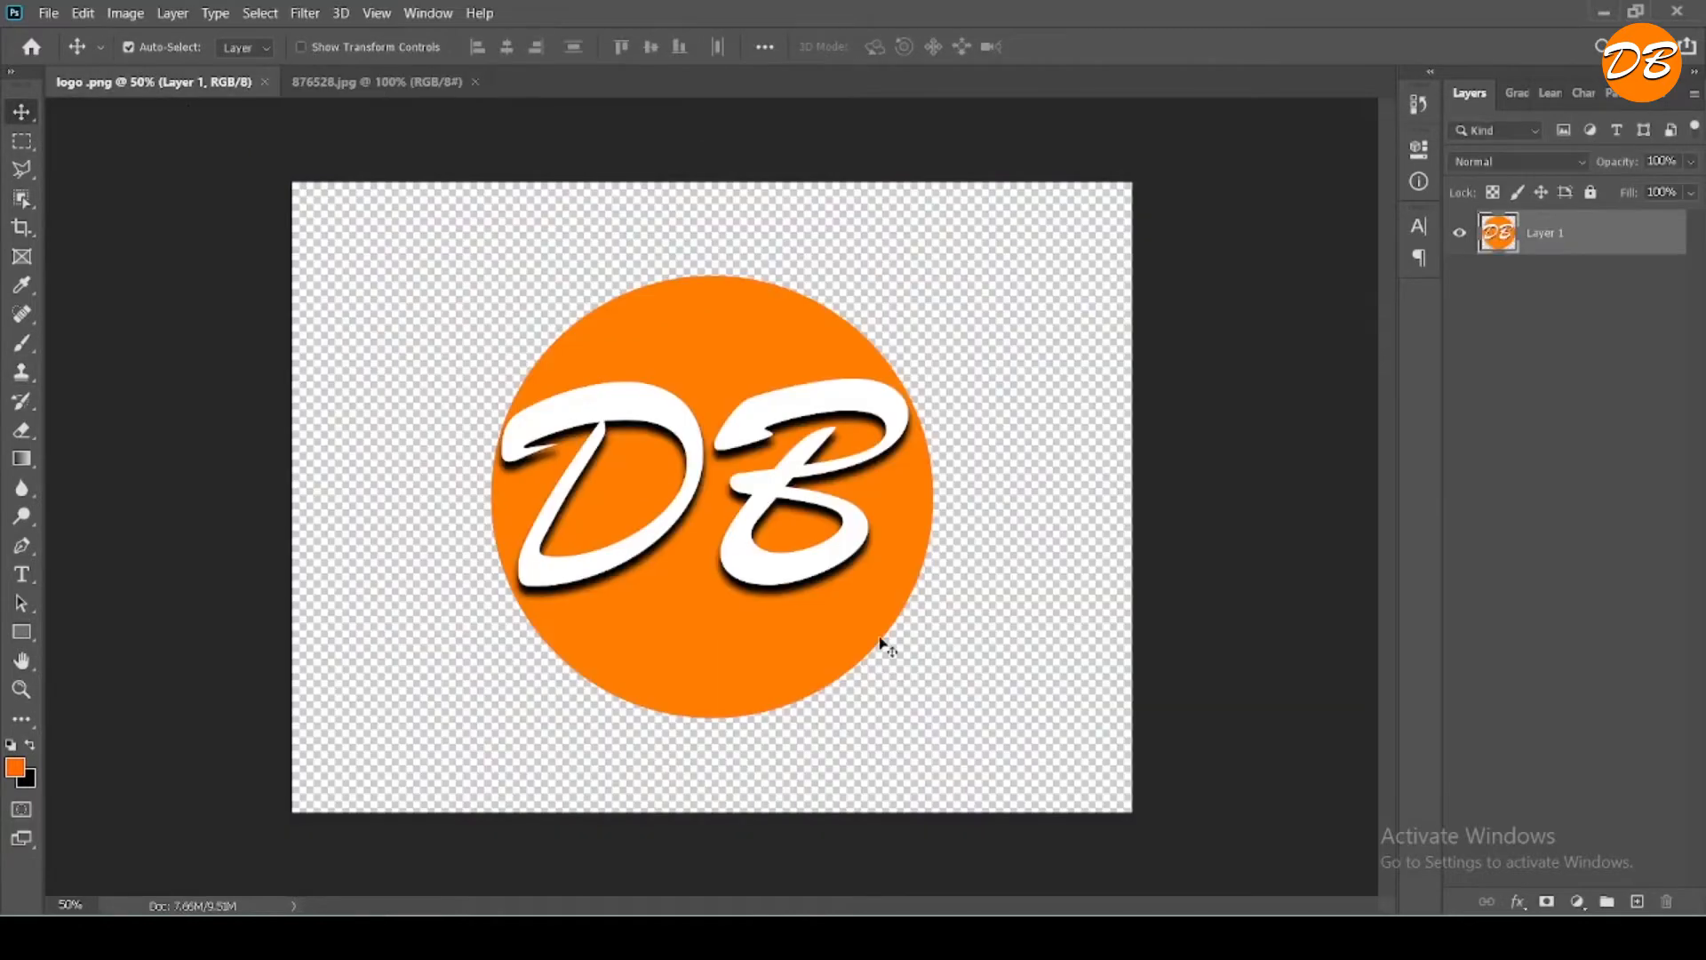
click(391, 87)
click(48, 13)
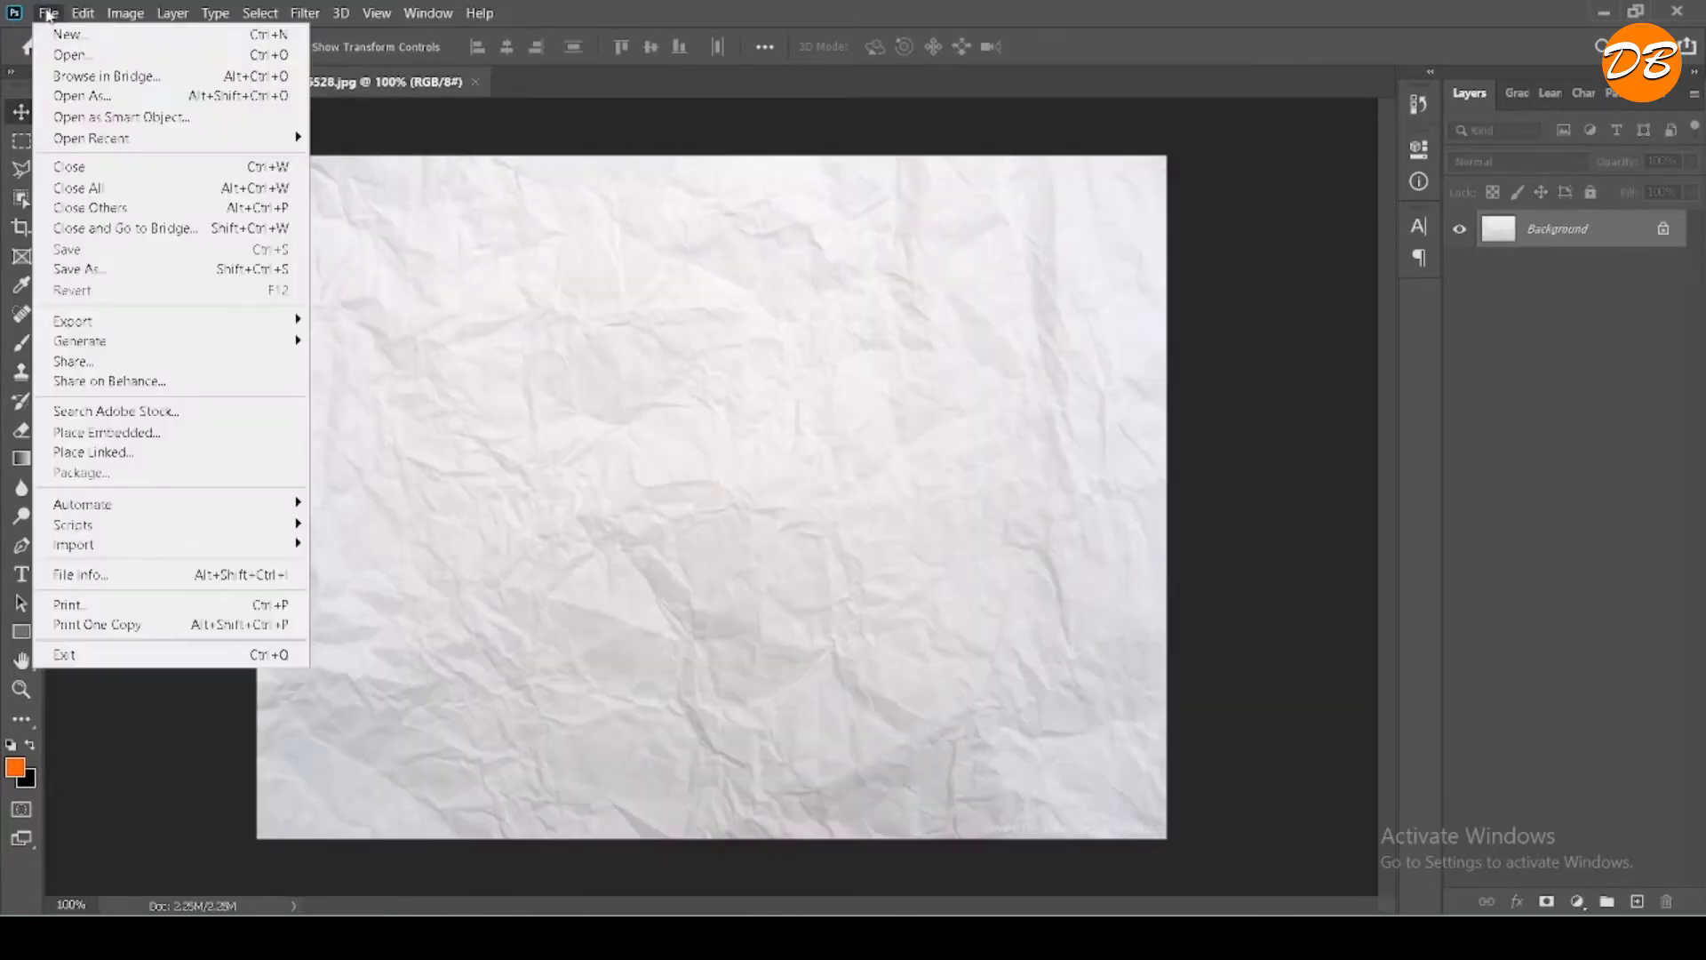
click(71, 35)
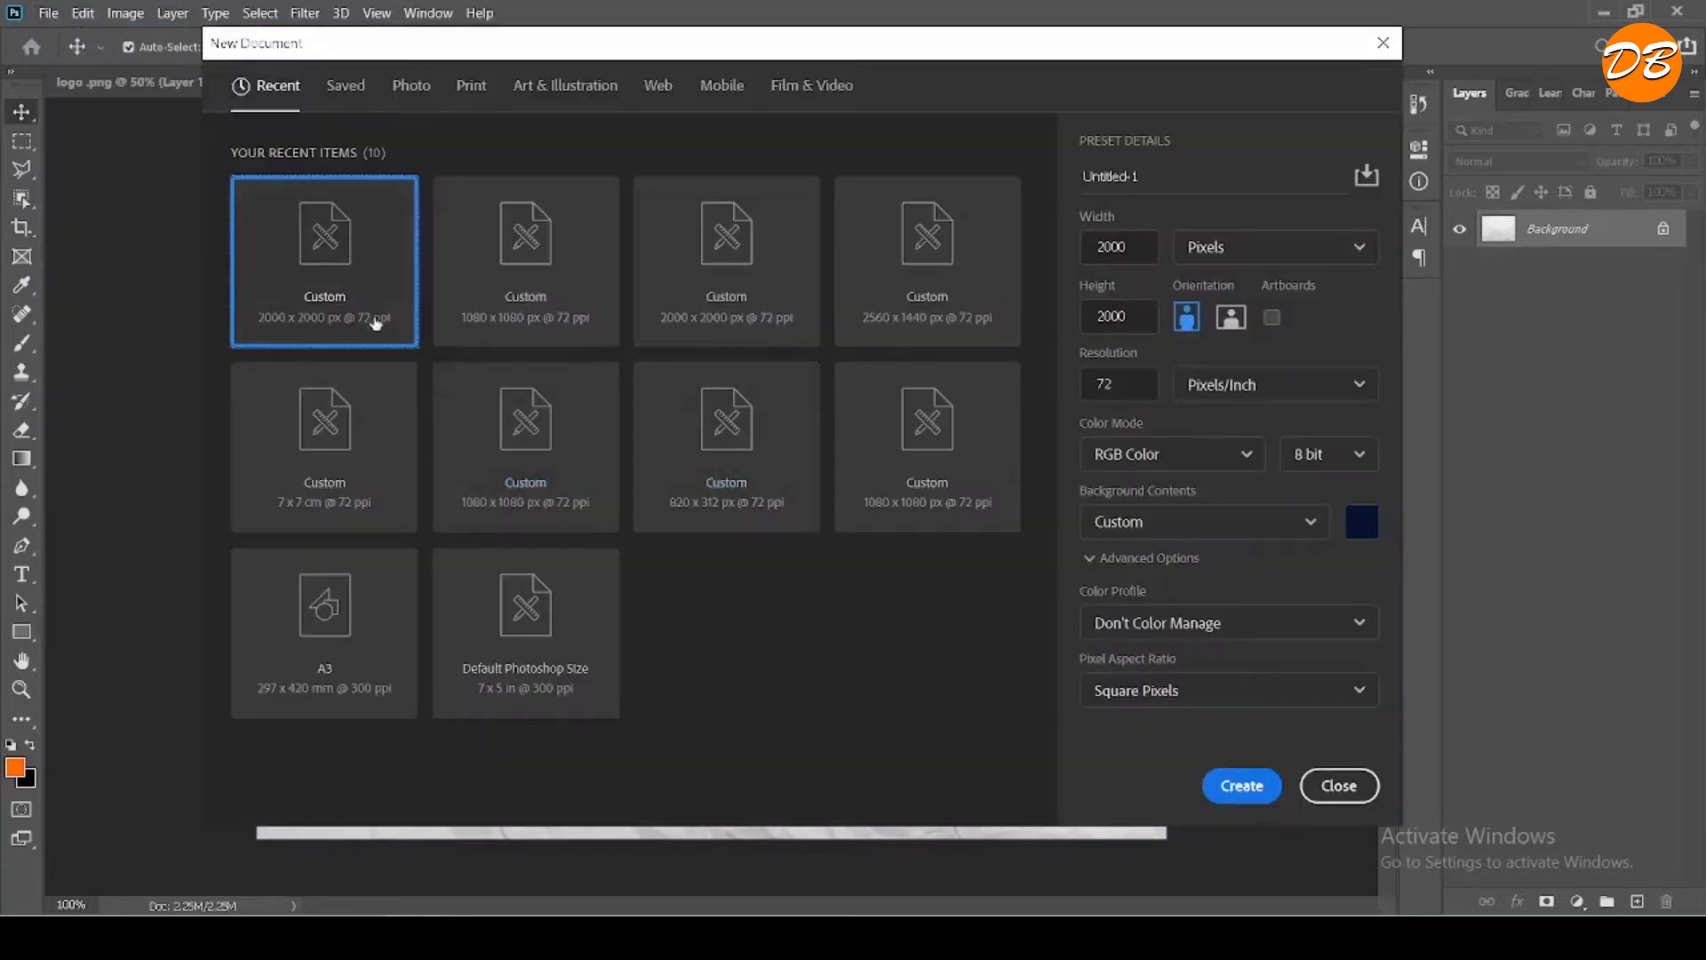
click(1142, 247)
click(1144, 310)
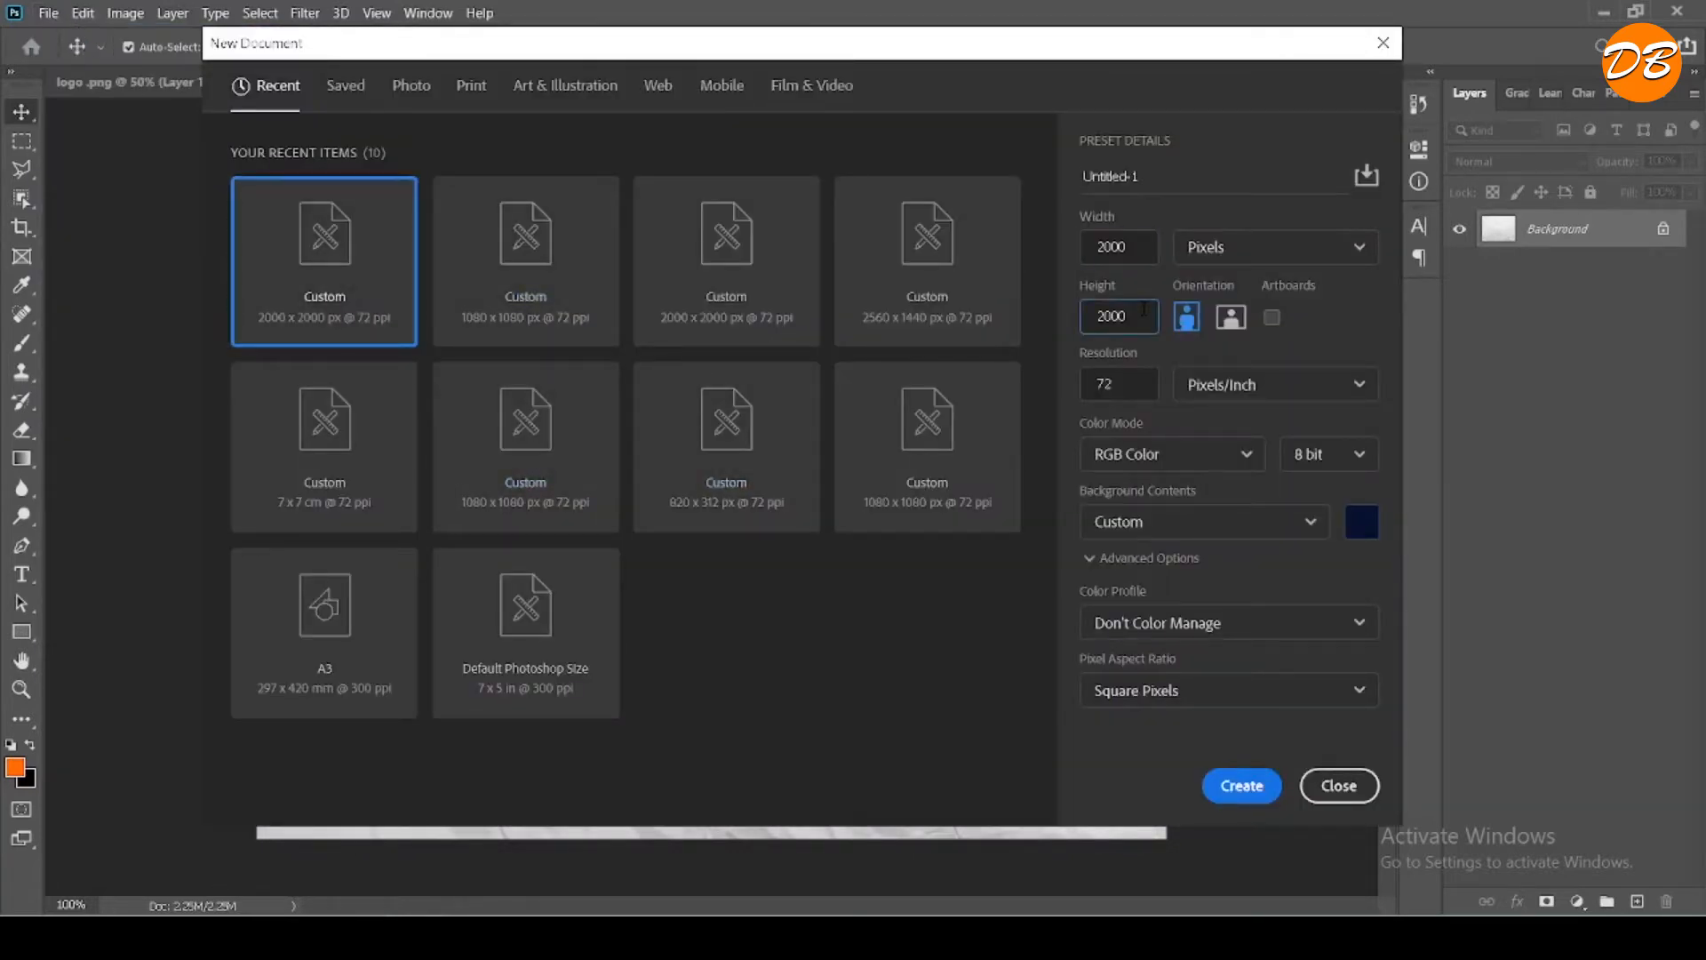
click(1242, 784)
- Copy the crumpled paper image from 876528.jpg into the new 2000 x 2000 px document
click(391, 84)
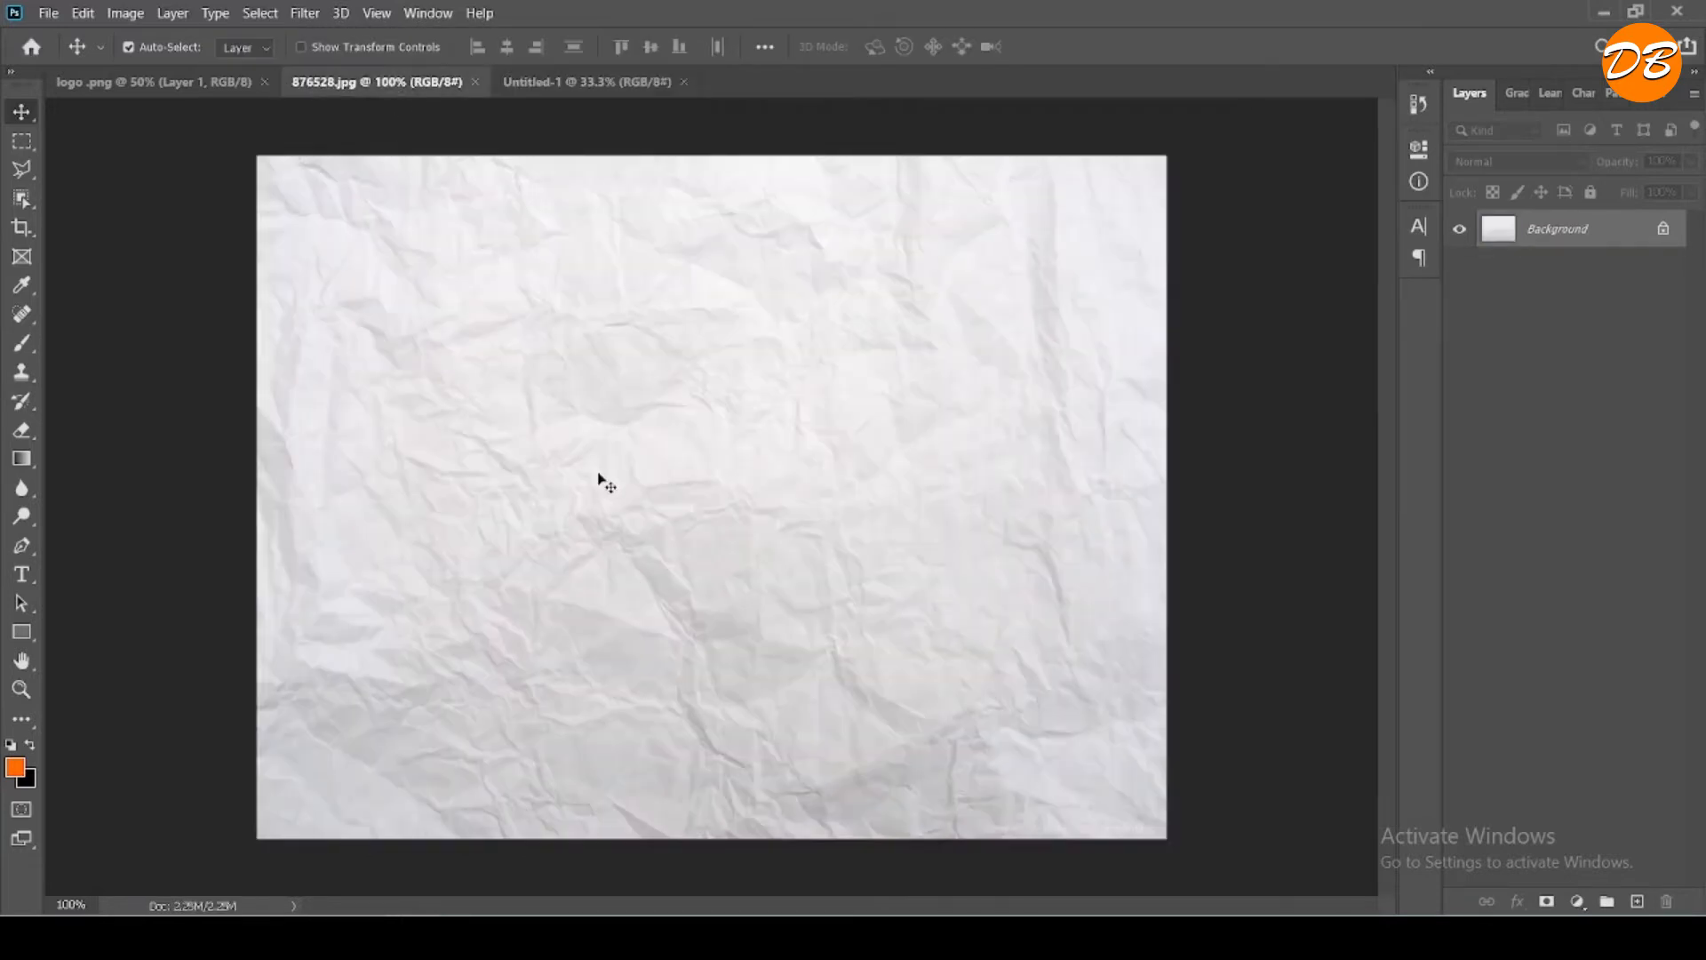
drag(600, 480, 703, 550)
click(873, 424)
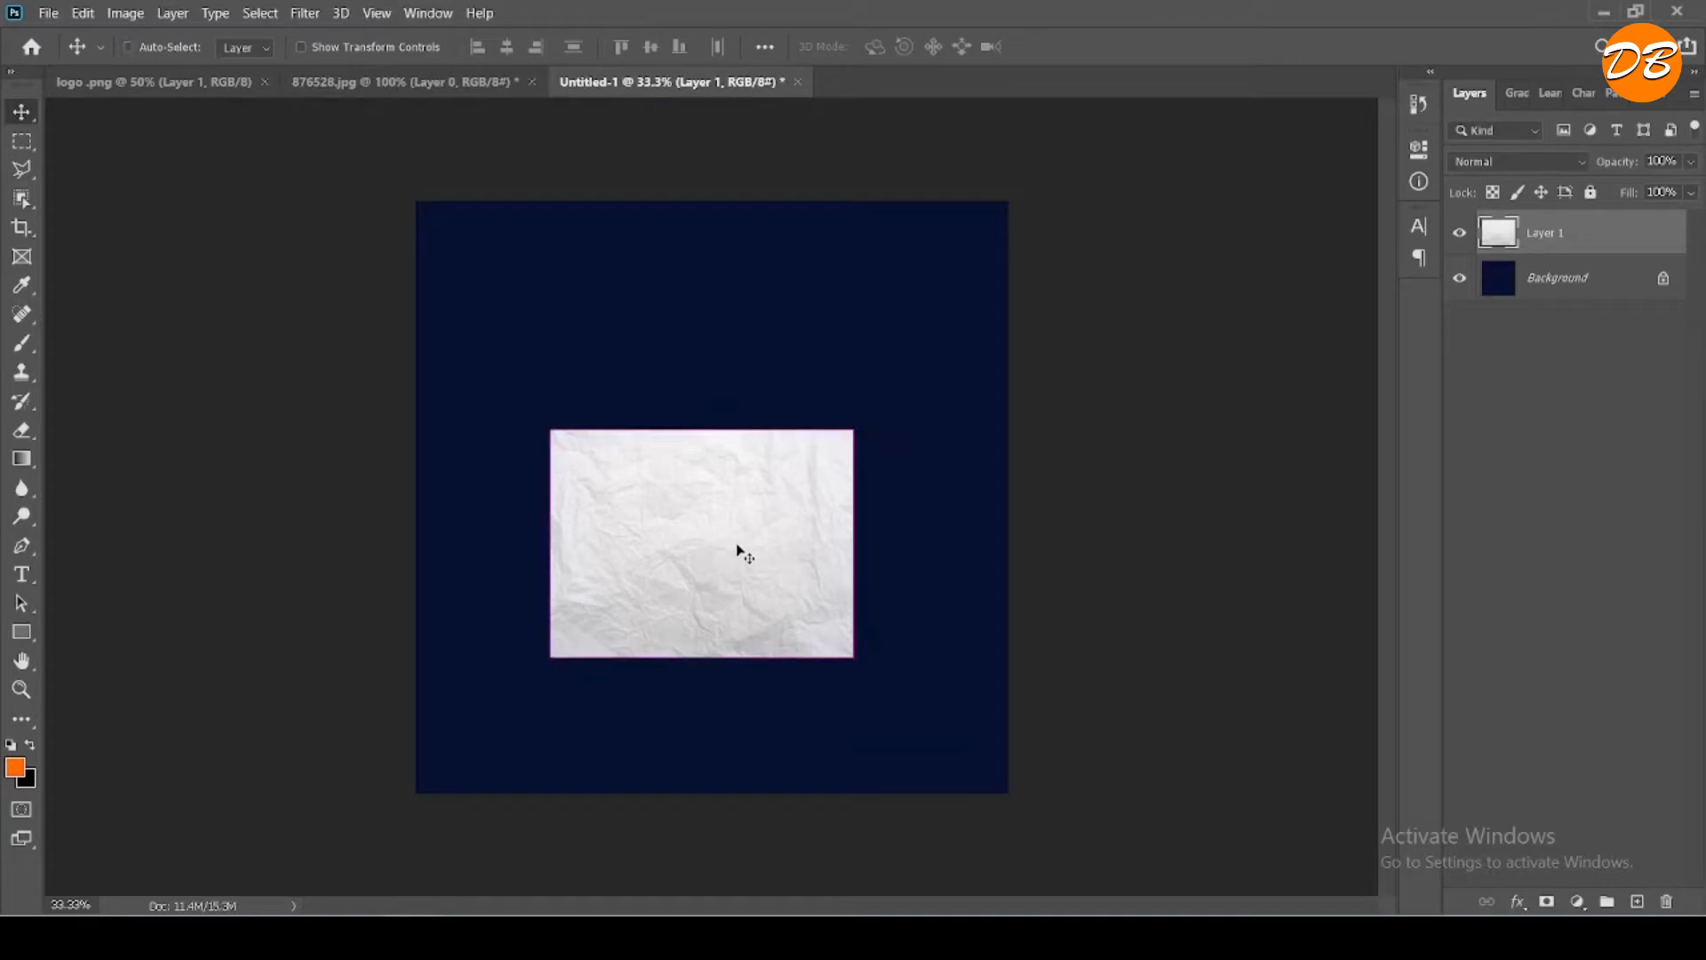
- Scale the paper texture proportionally to about 277% and position it so it covers the whole canvas
key(ctrl+t)
drag(848, 657, 1069, 818)
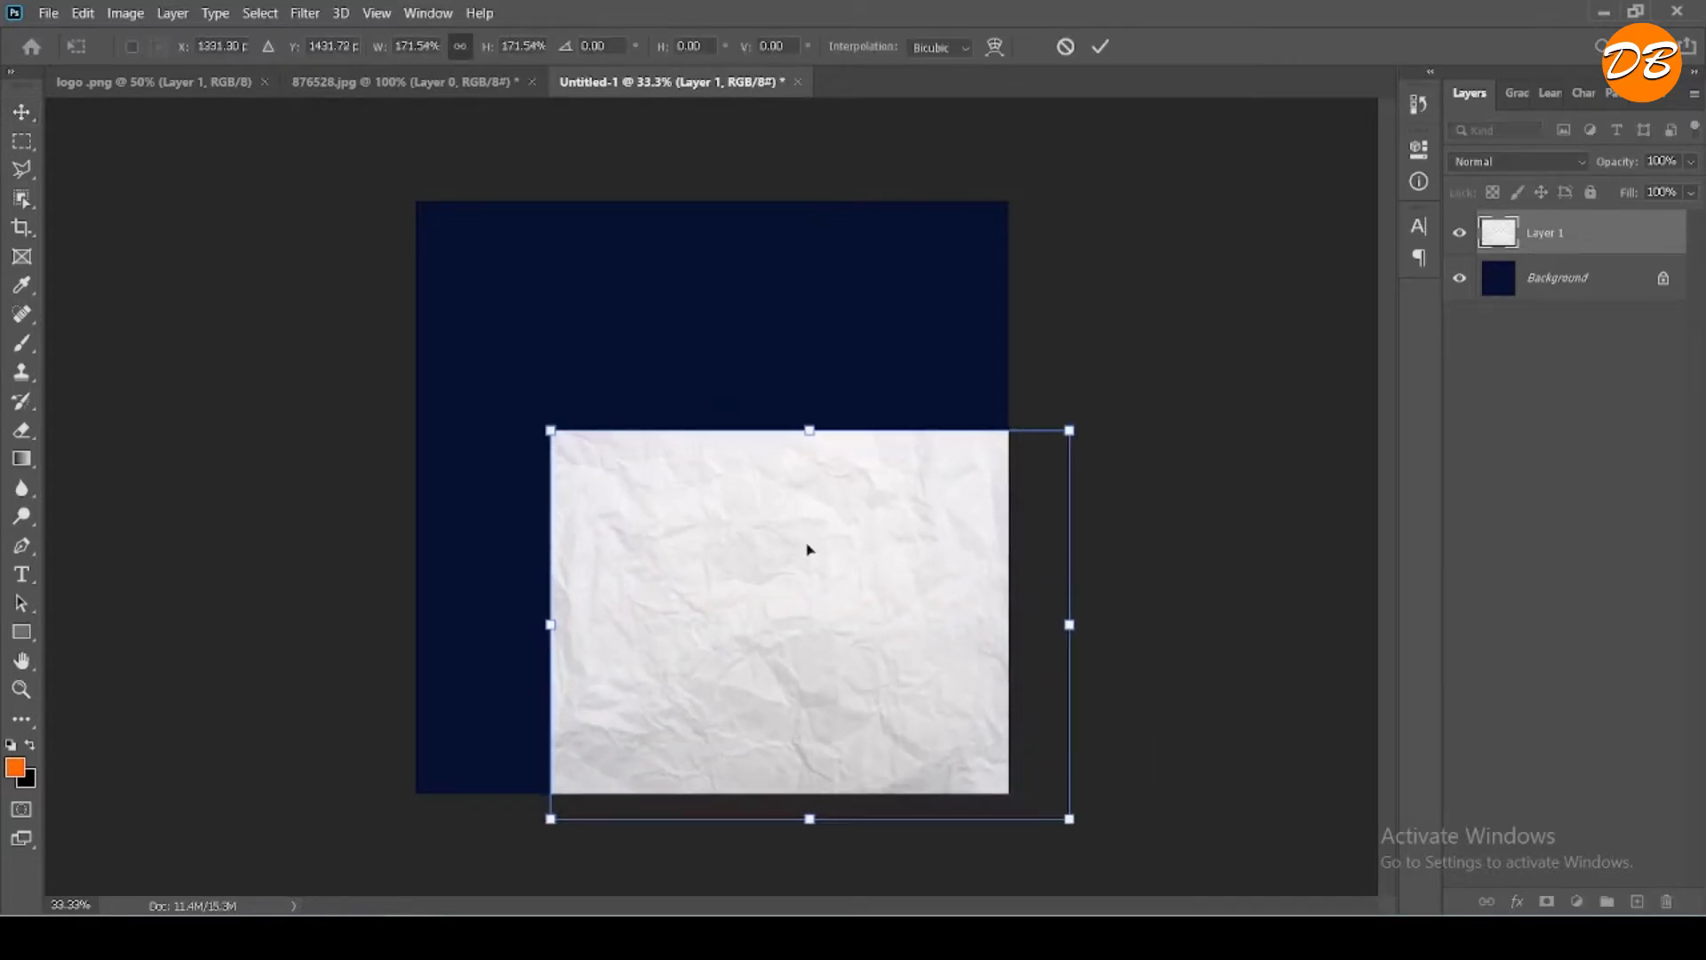
drag(552, 429, 435, 234)
drag(659, 504, 653, 381)
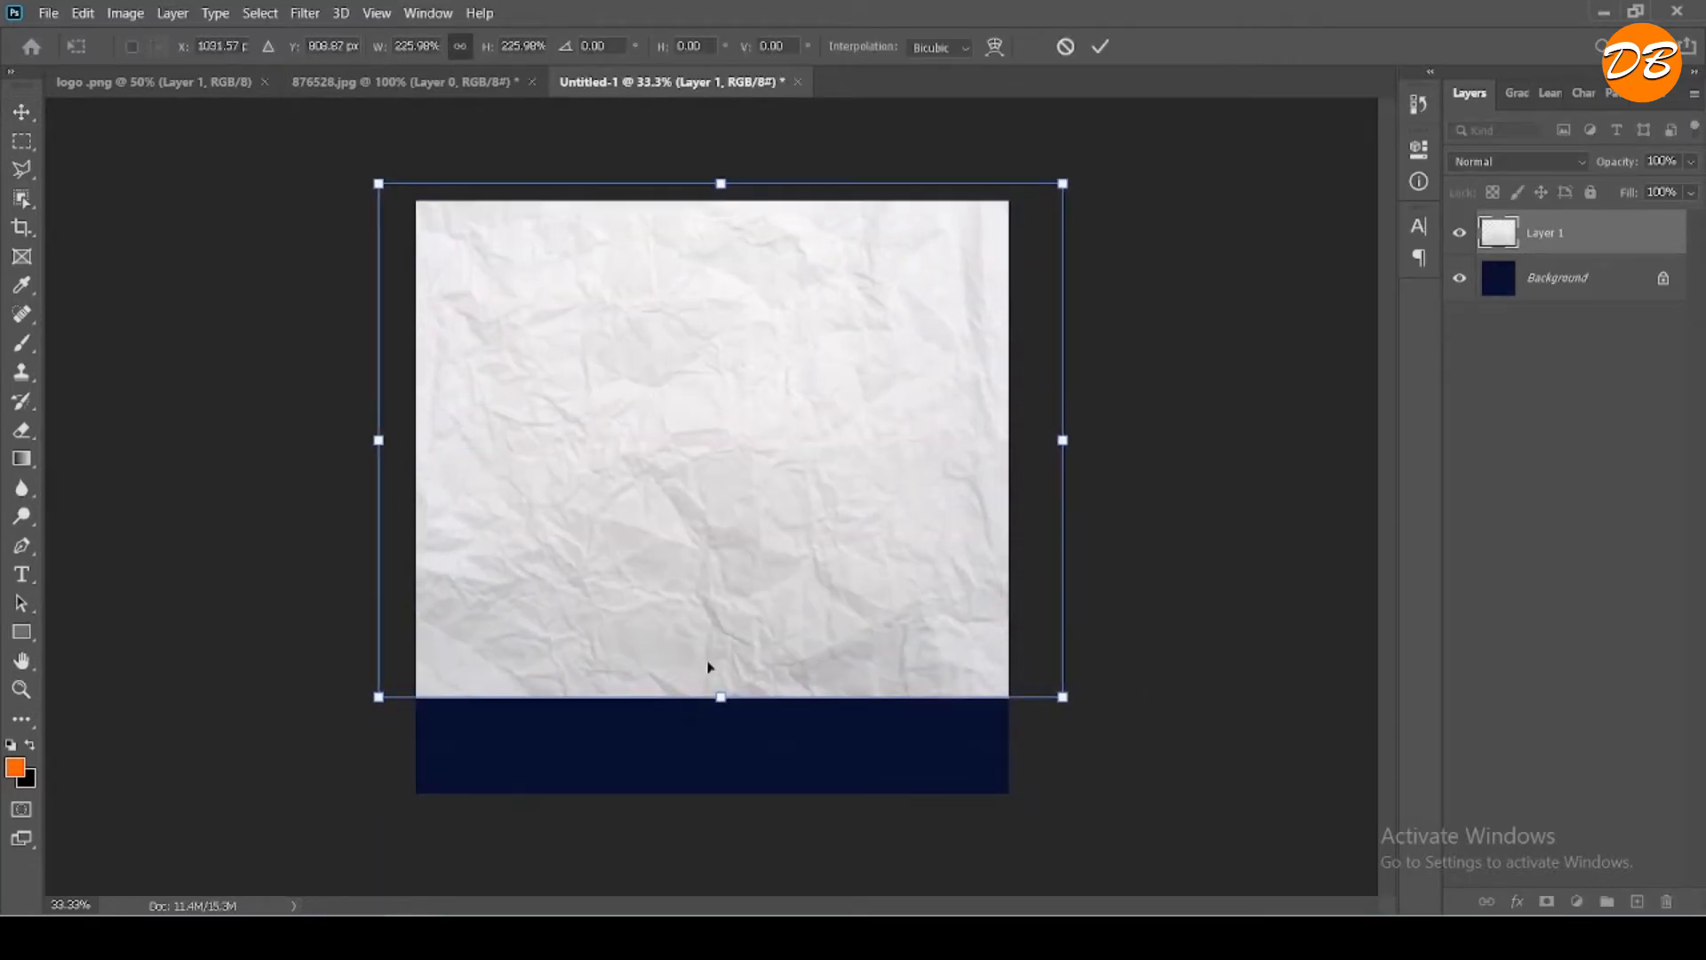
drag(718, 709, 720, 812)
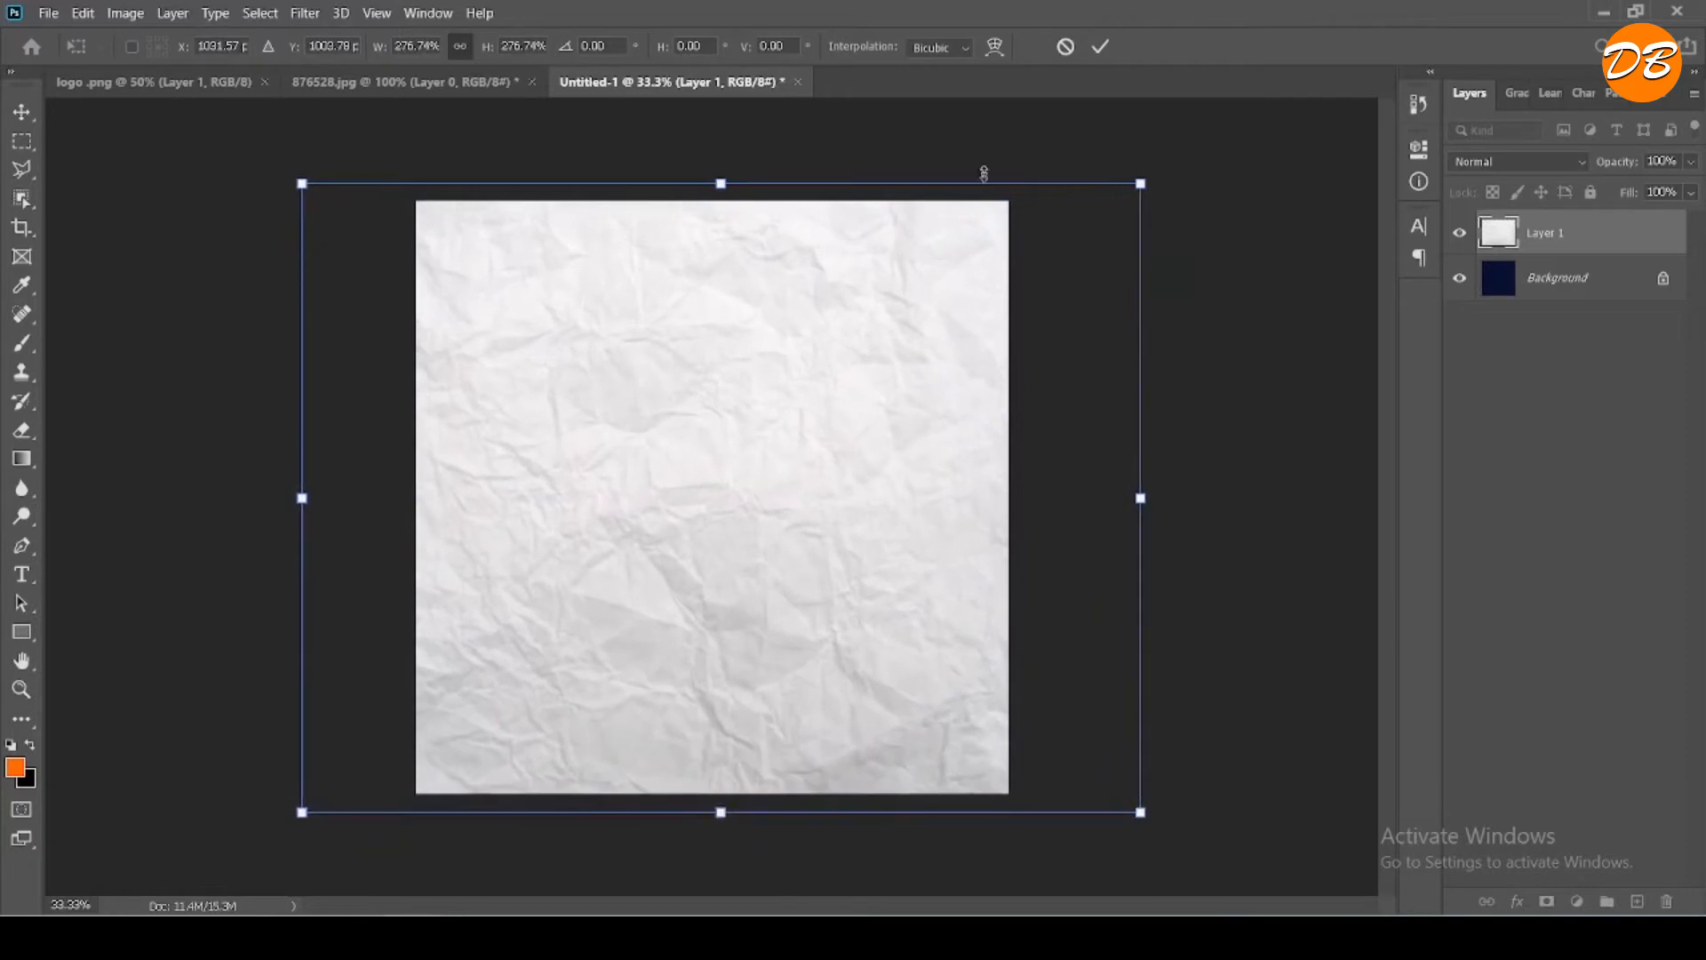
click(1100, 46)
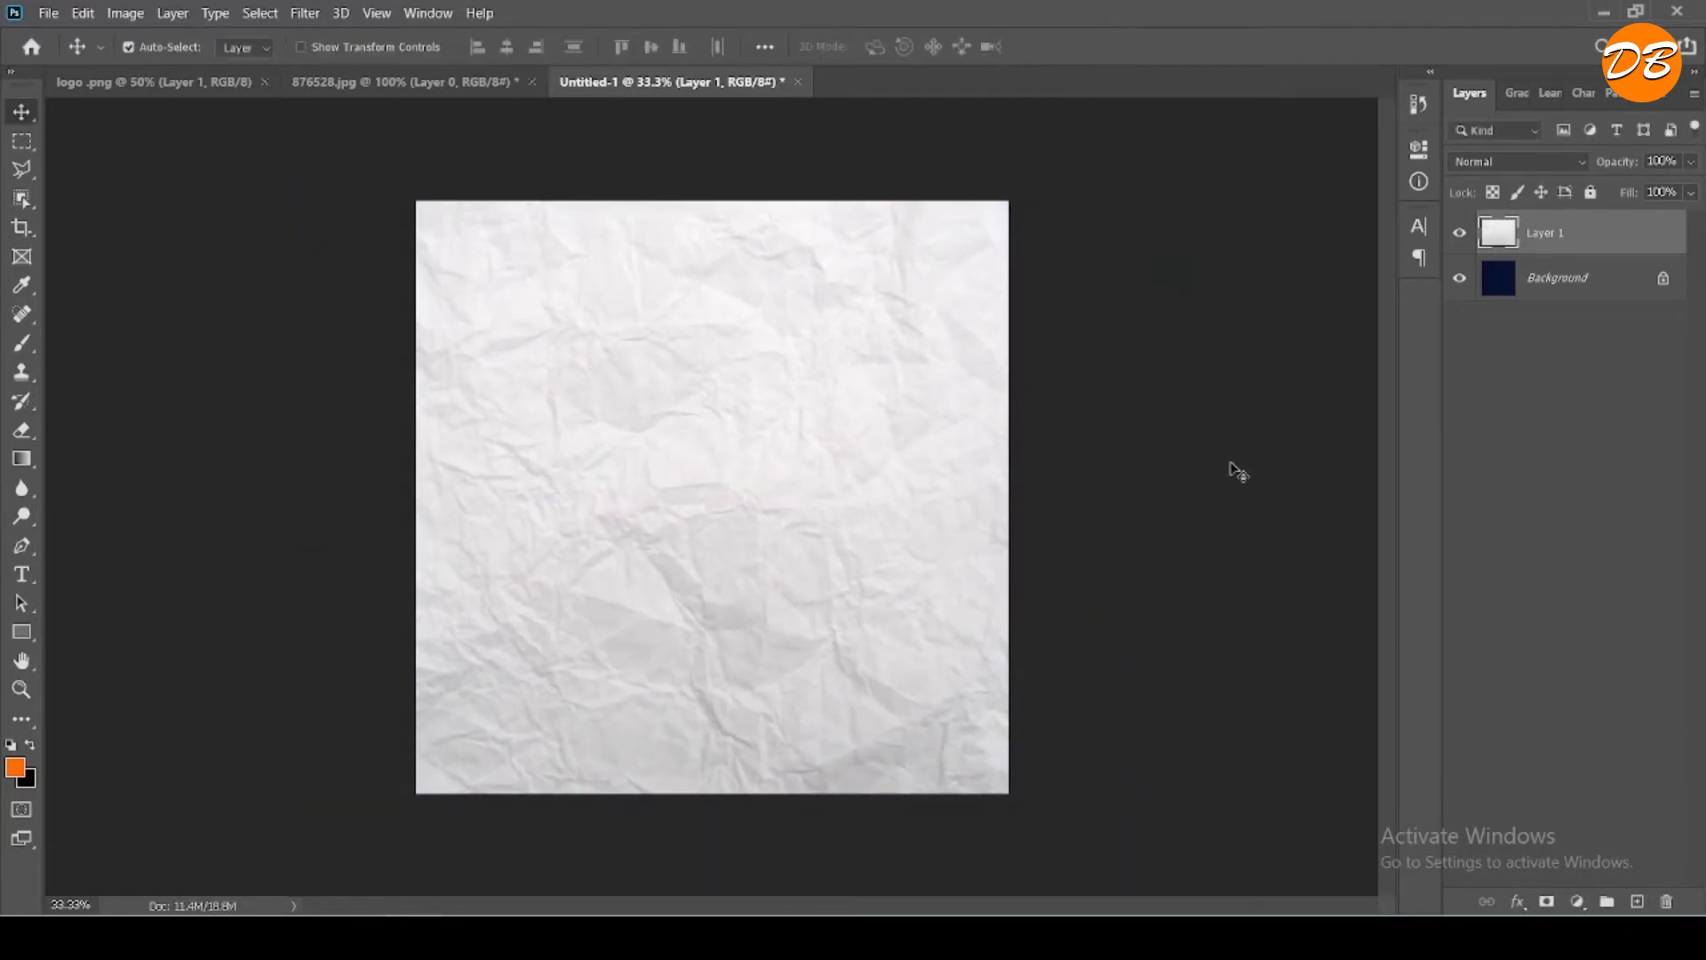
- Draw a tall black rounded rectangle about 312 x 1744 px along the canvas's left side, extending above its upper edge
click(22, 631)
click(113, 656)
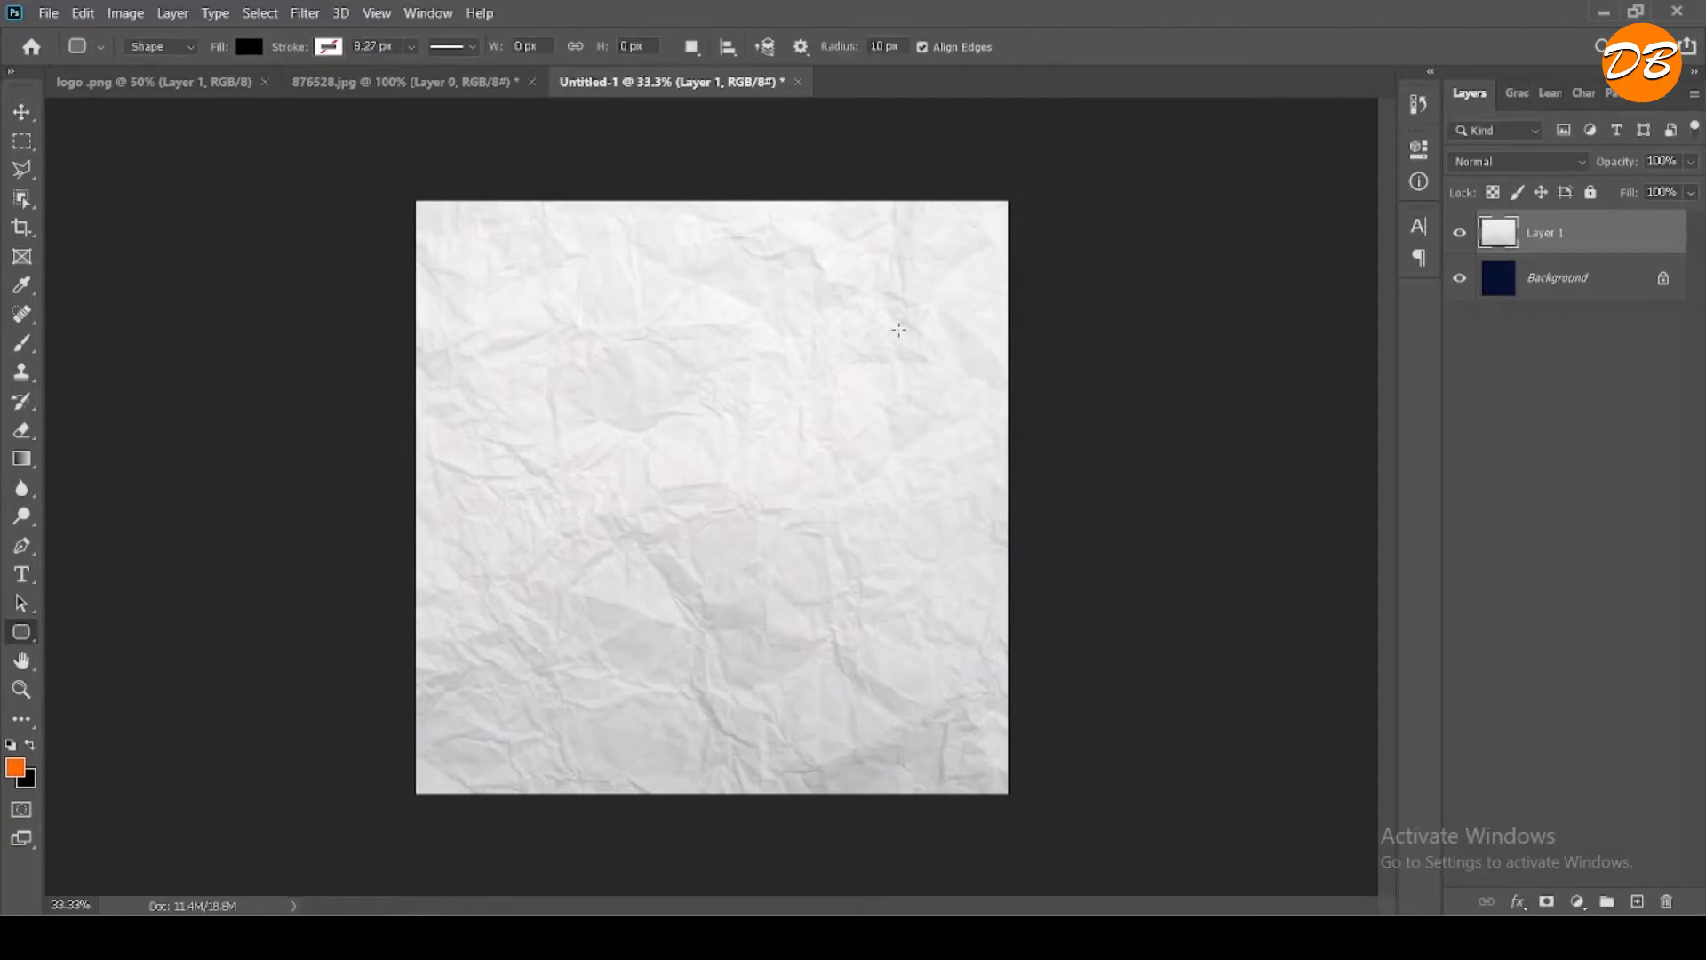
drag(538, 157, 447, 673)
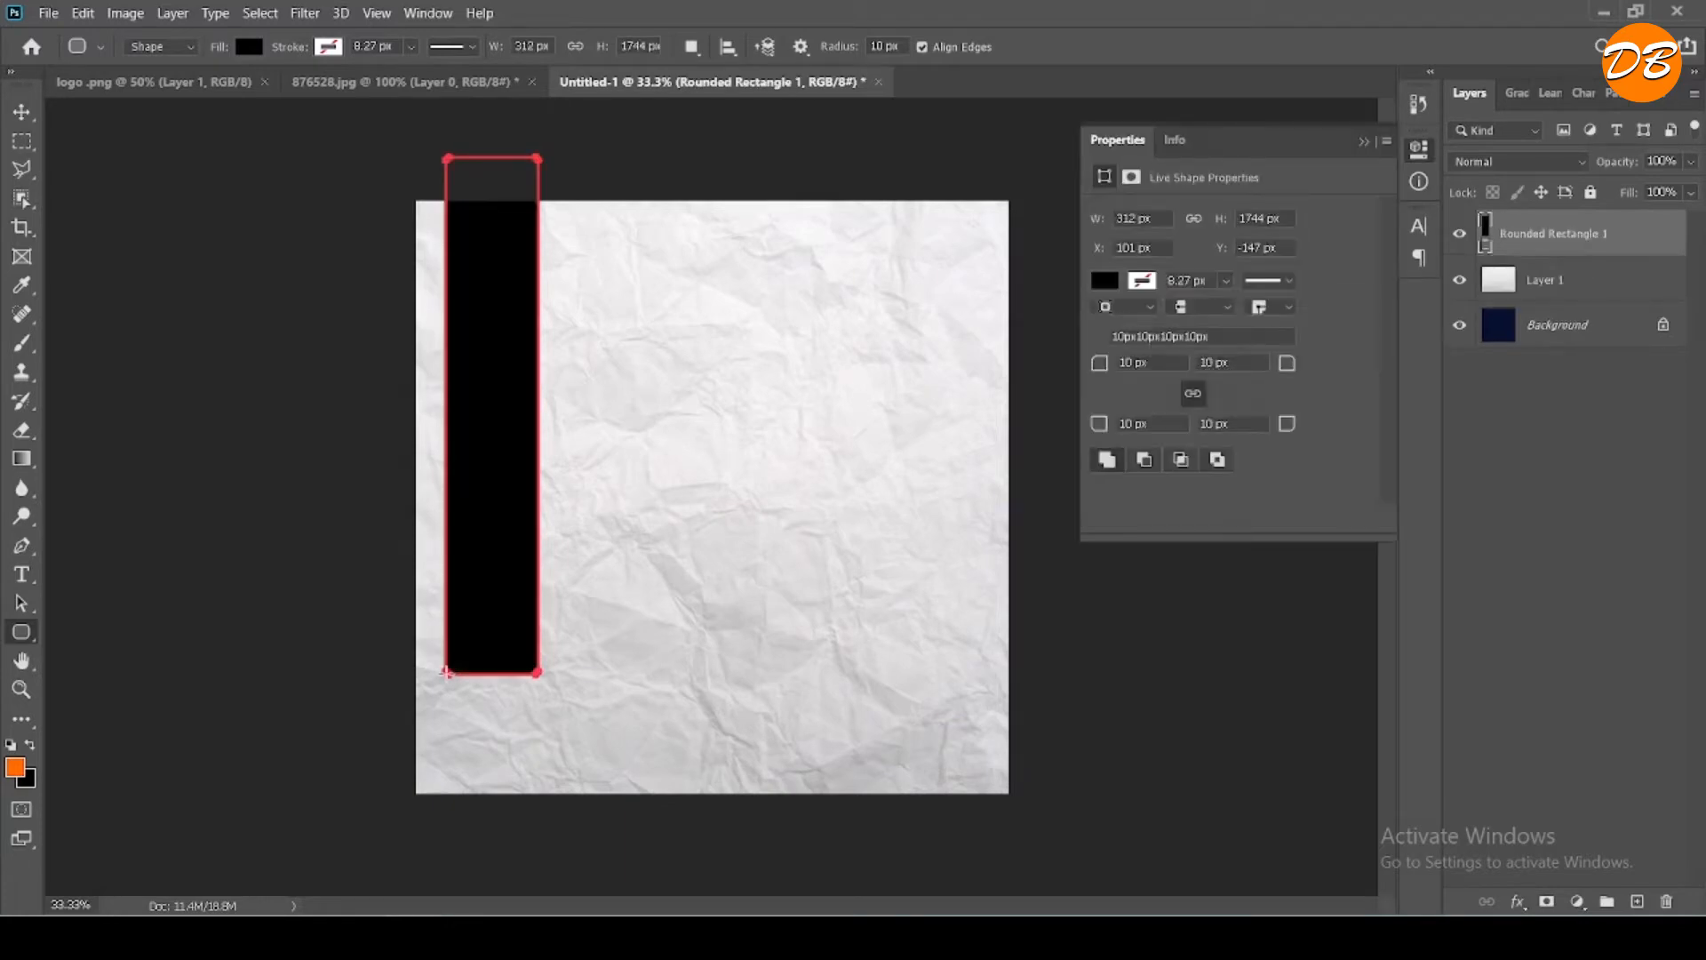
- Set all four corner radii of the rounded rectangle to 156 px
drag(1095, 364, 1167, 365)
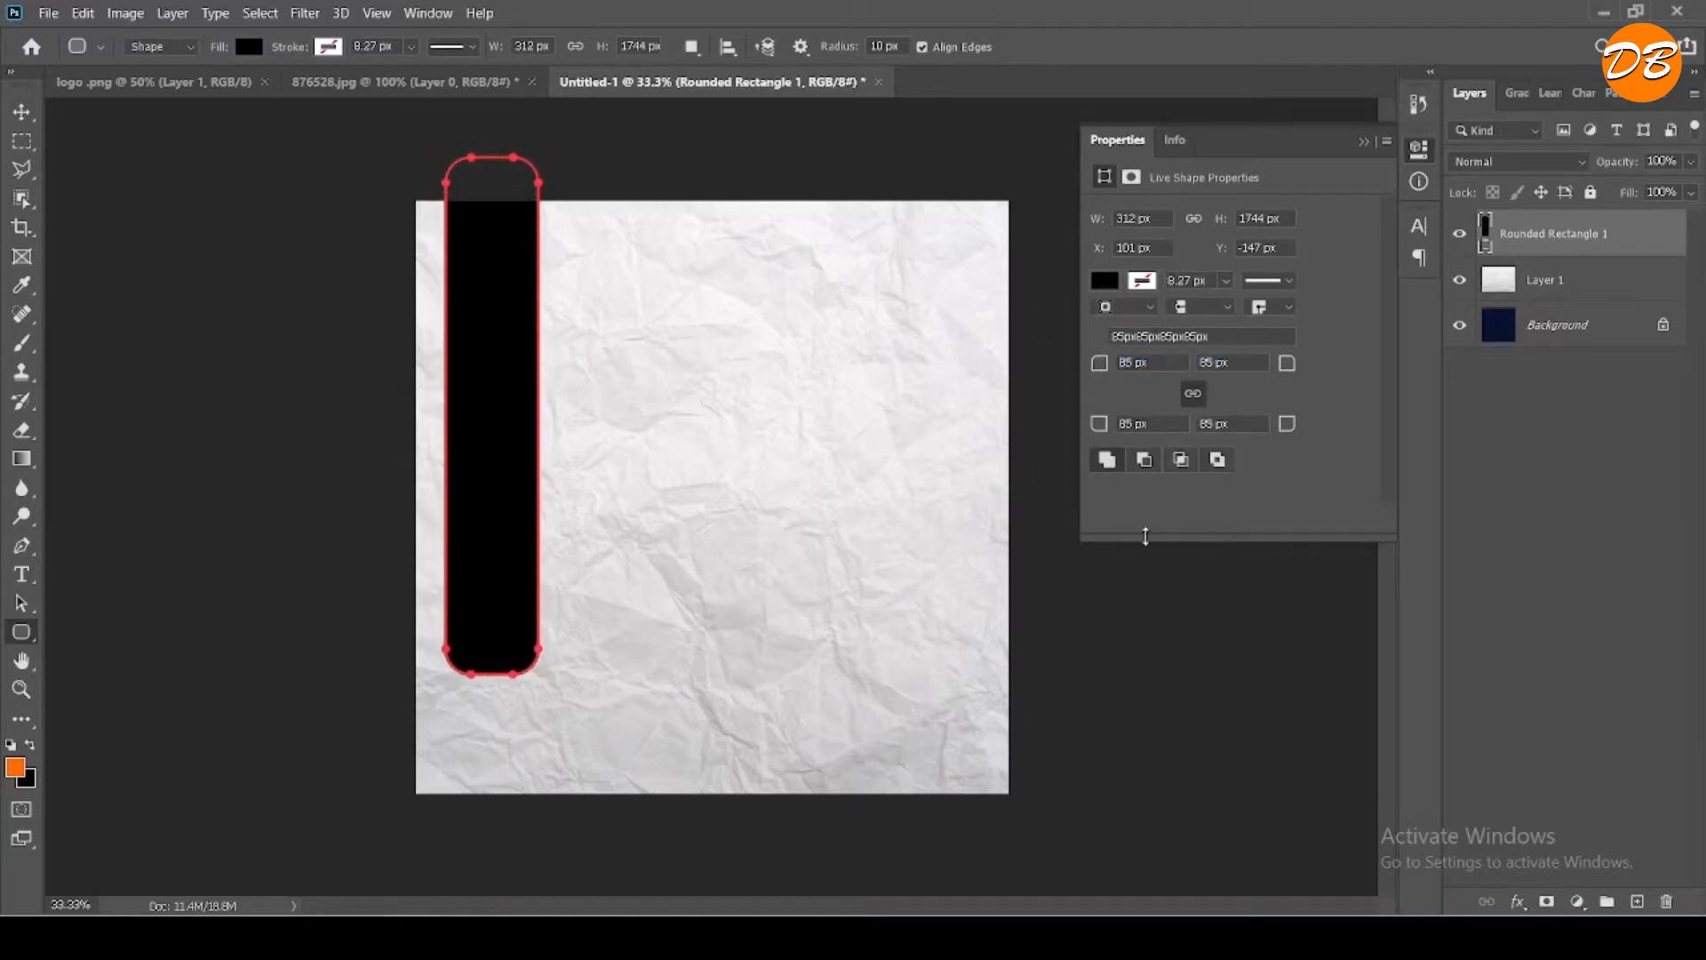
key(p)
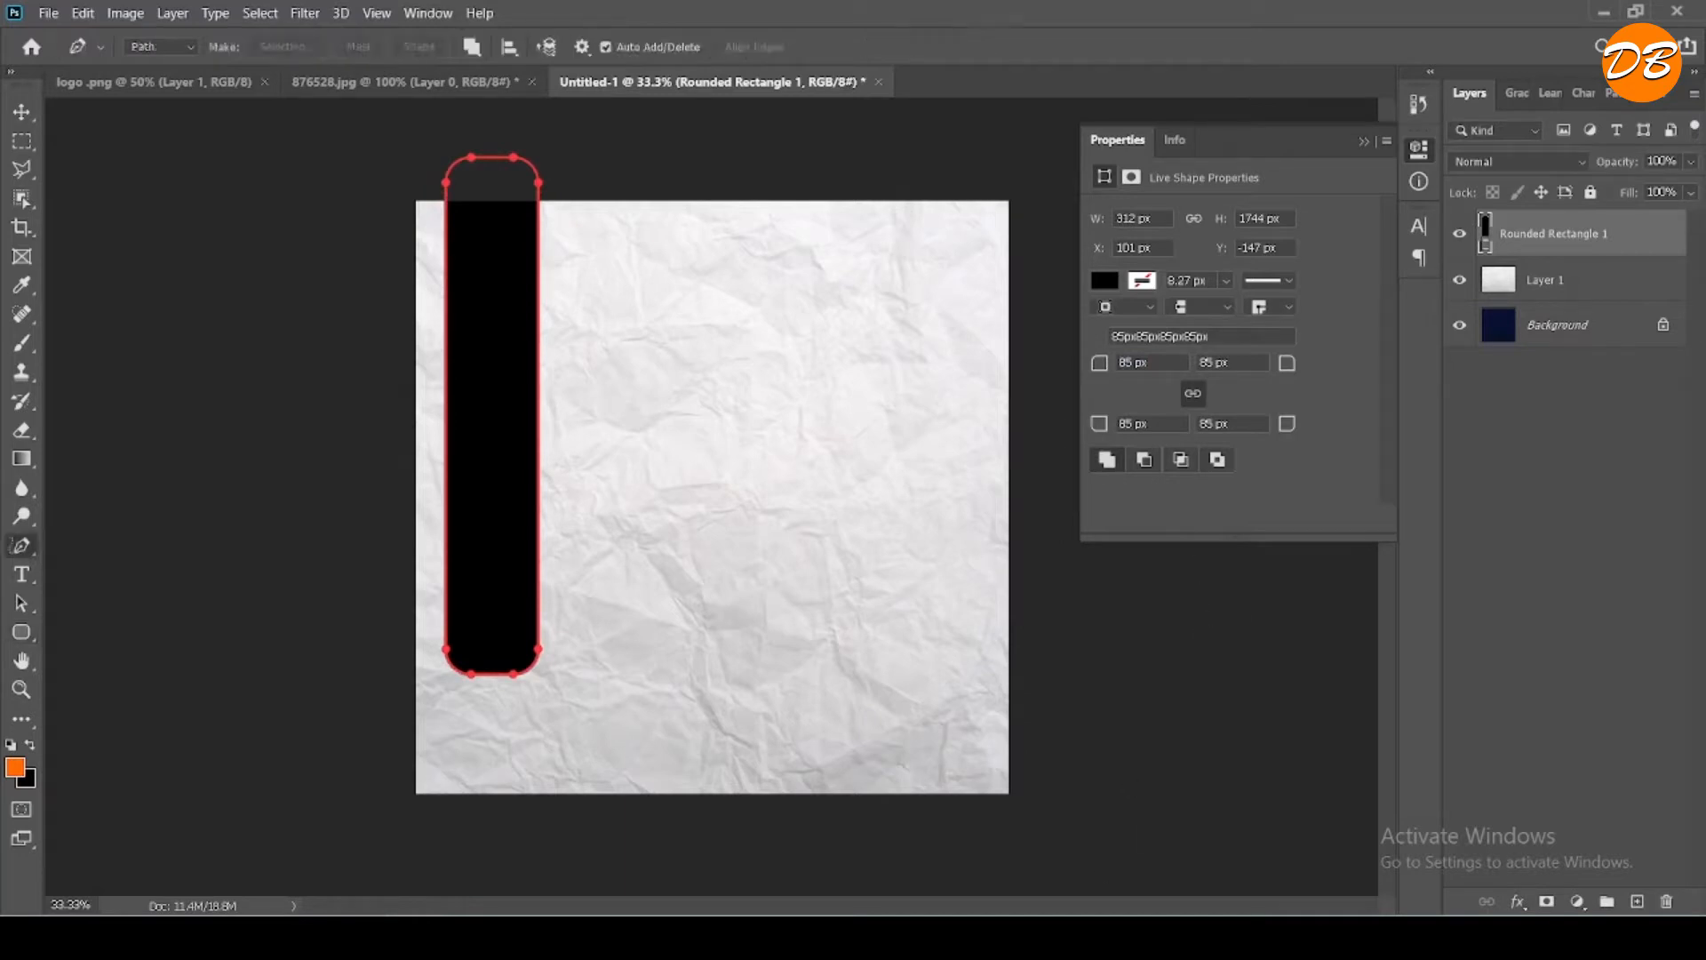
drag(1104, 367, 1229, 372)
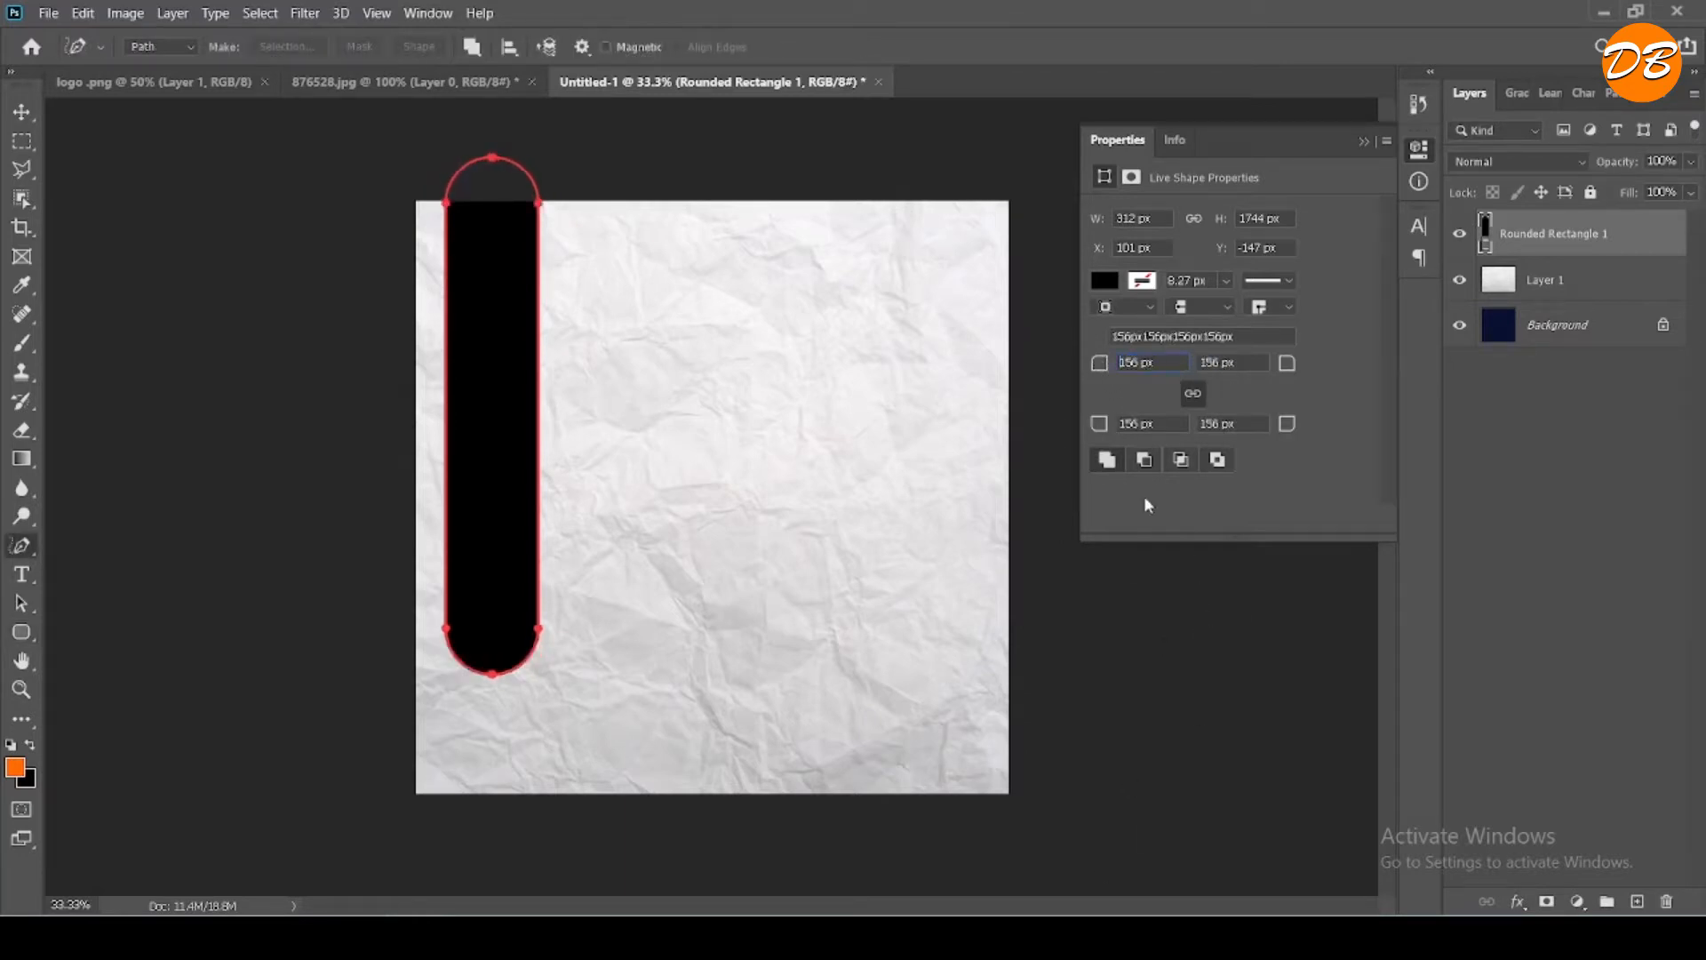
- Fill the rounded rectangle with a medium blue and move it straight up to about Y -290 px
click(1105, 280)
click(1382, 325)
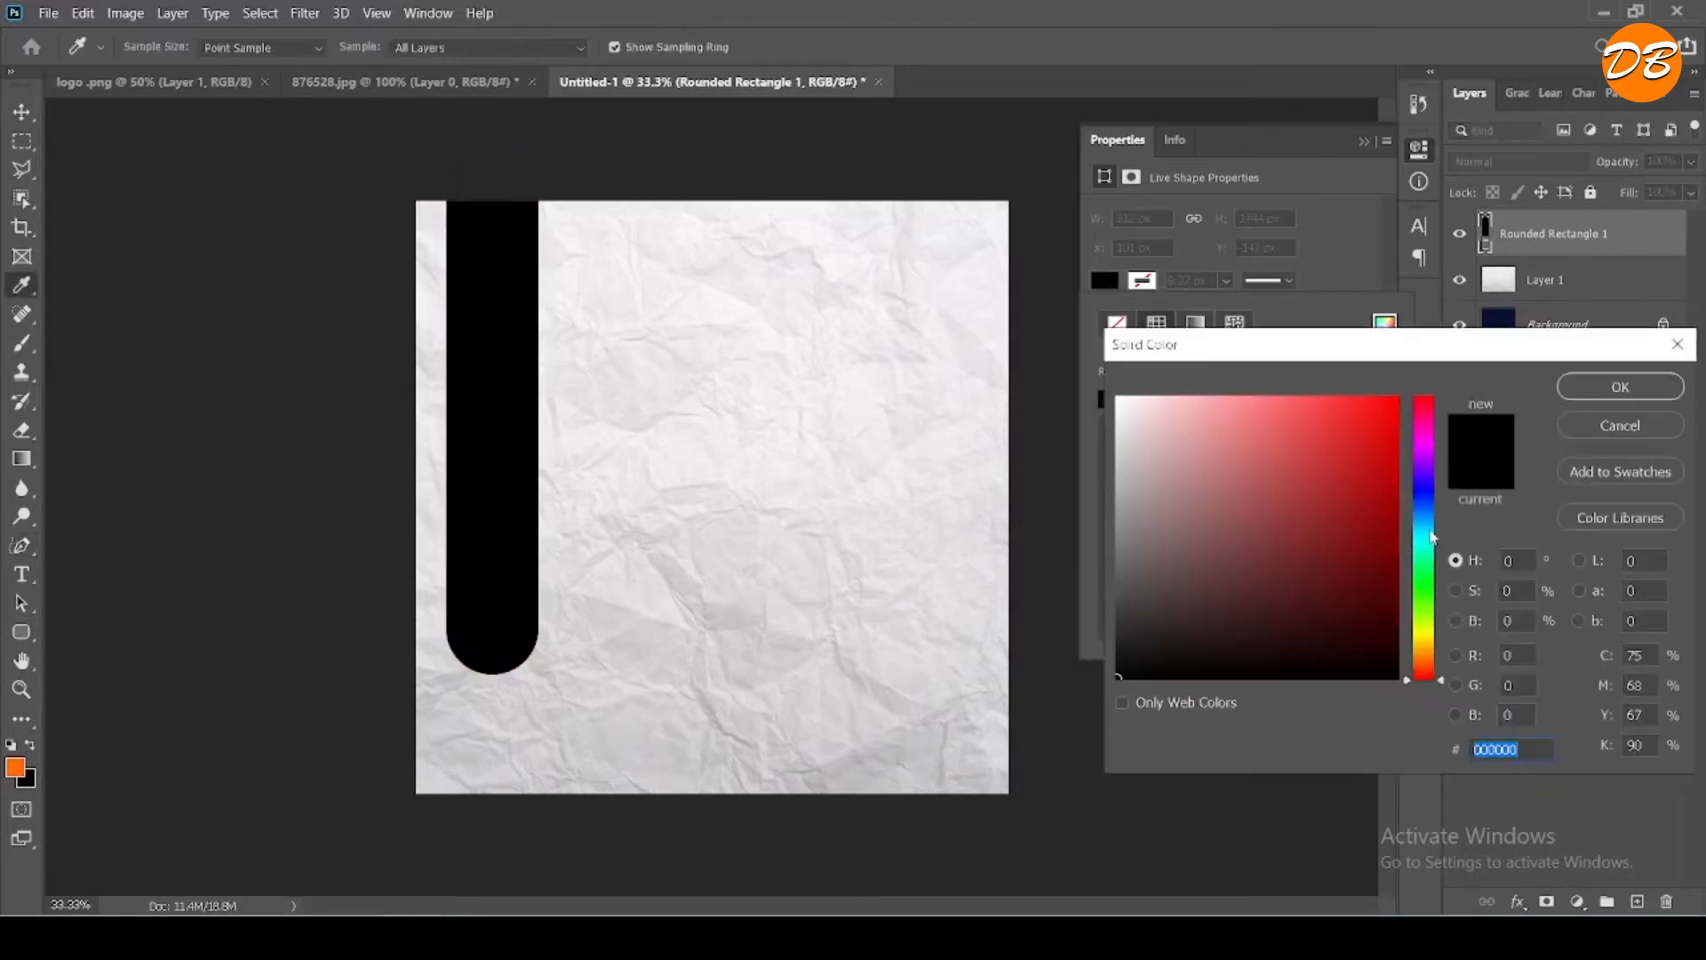
click(1426, 514)
drag(1384, 510, 1335, 498)
click(1619, 387)
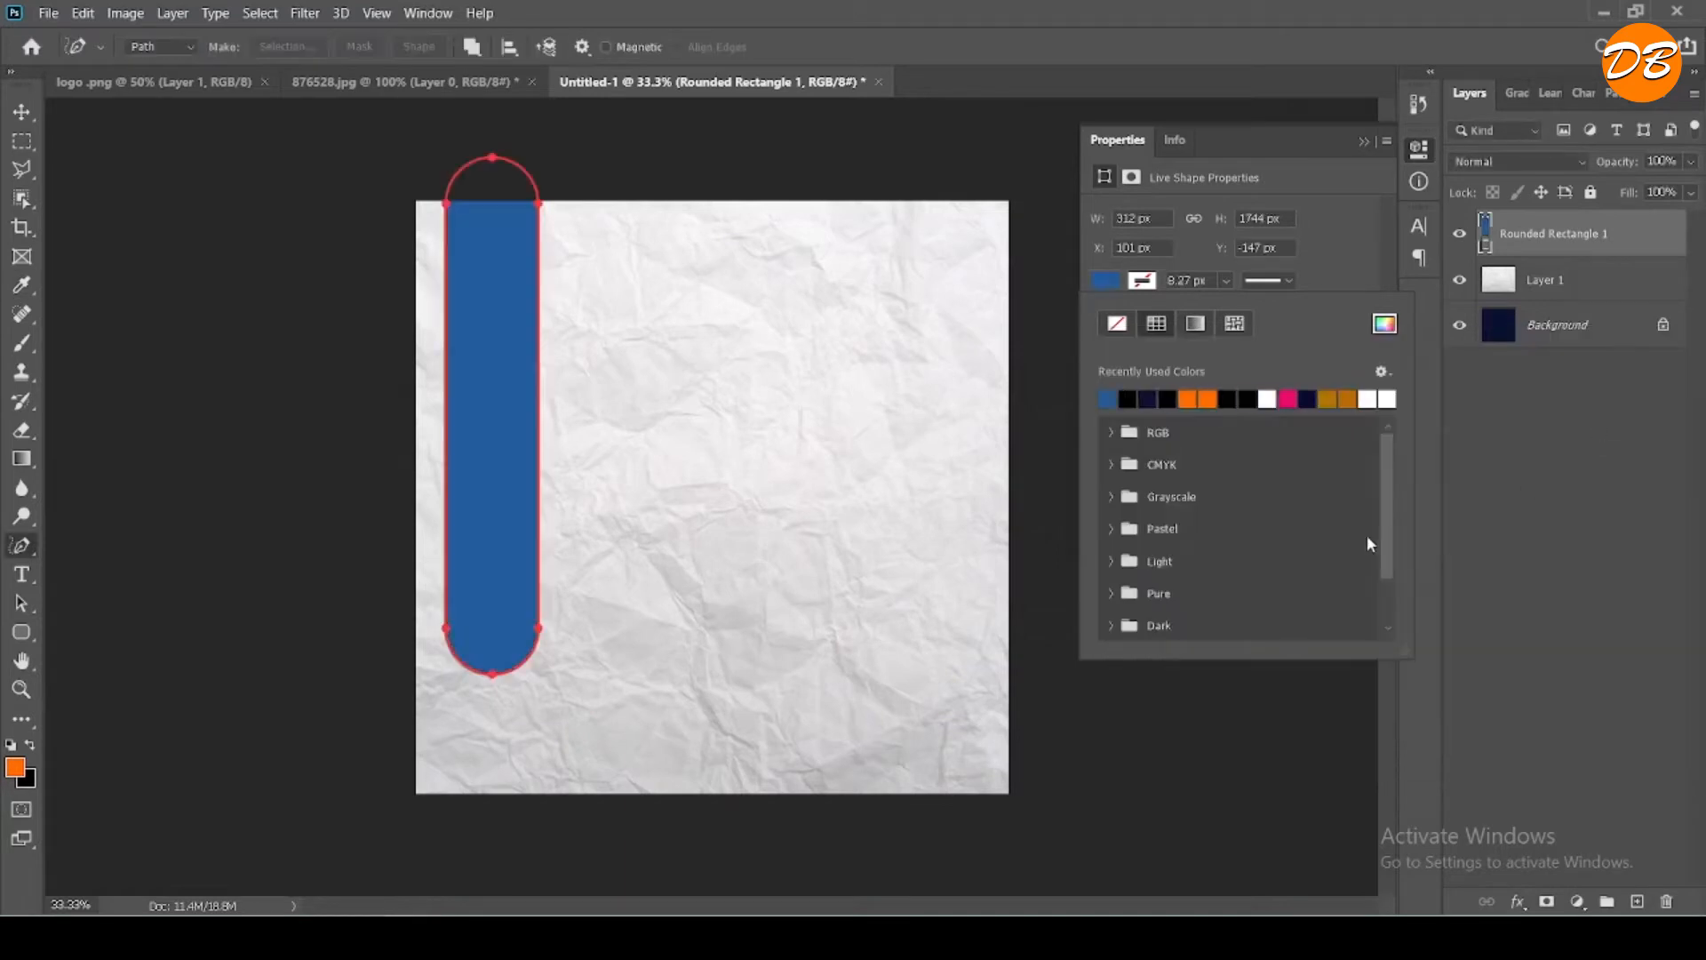
key(v)
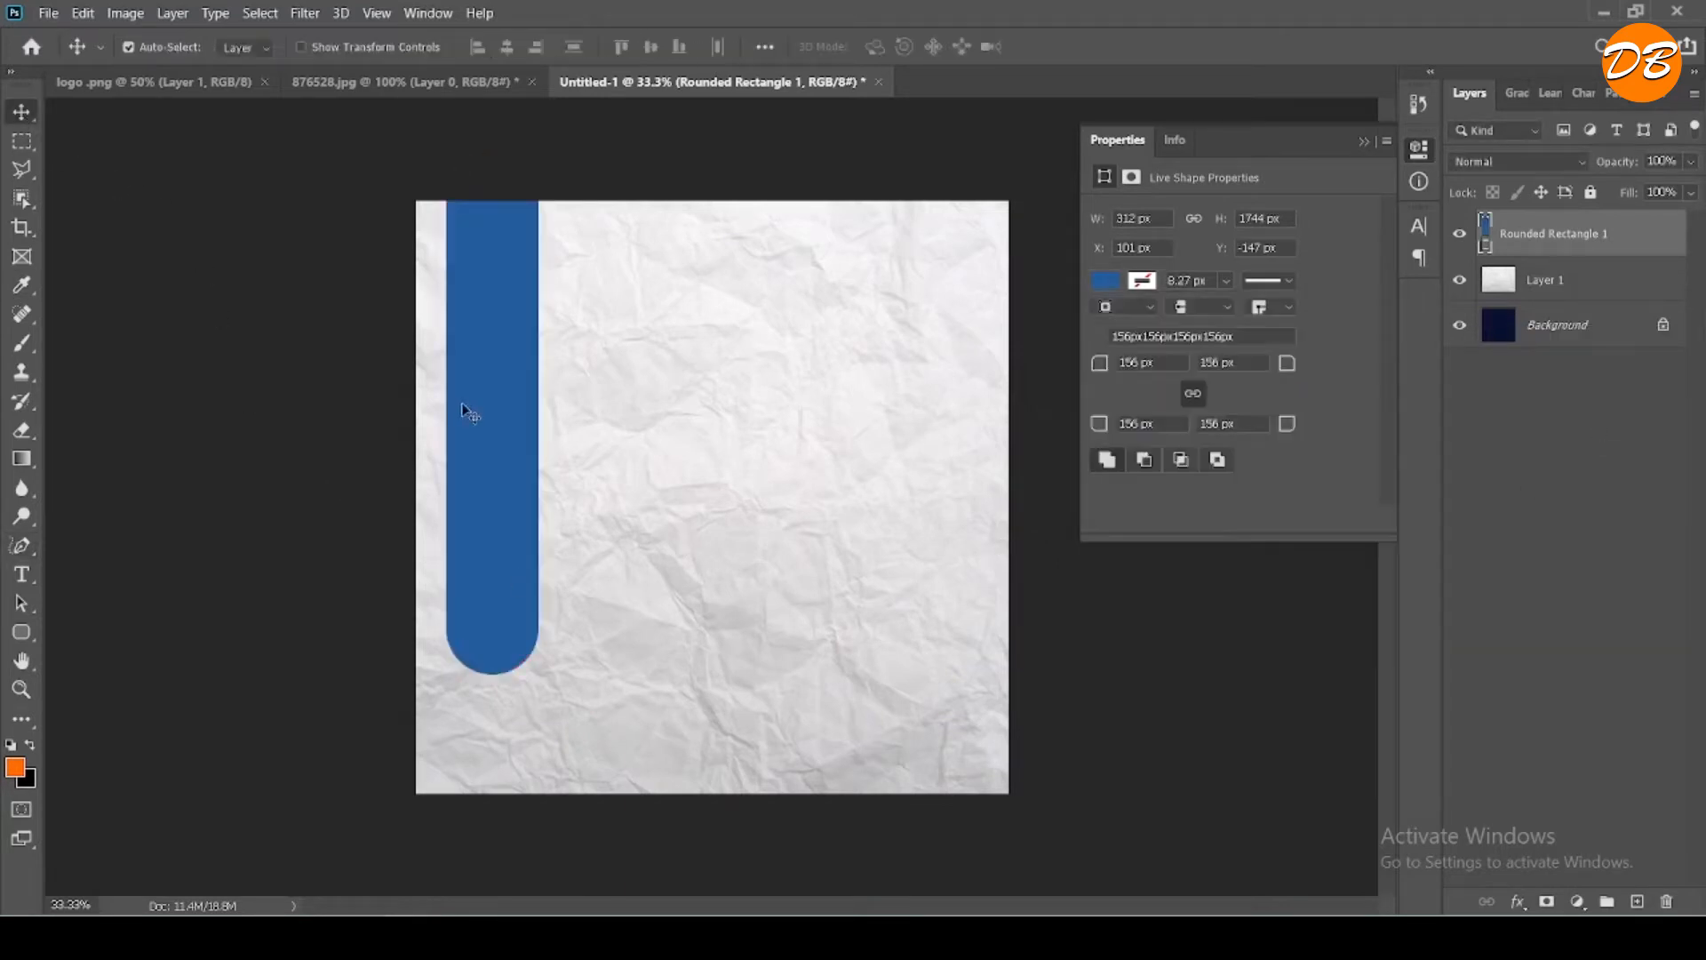
drag(511, 505, 515, 466)
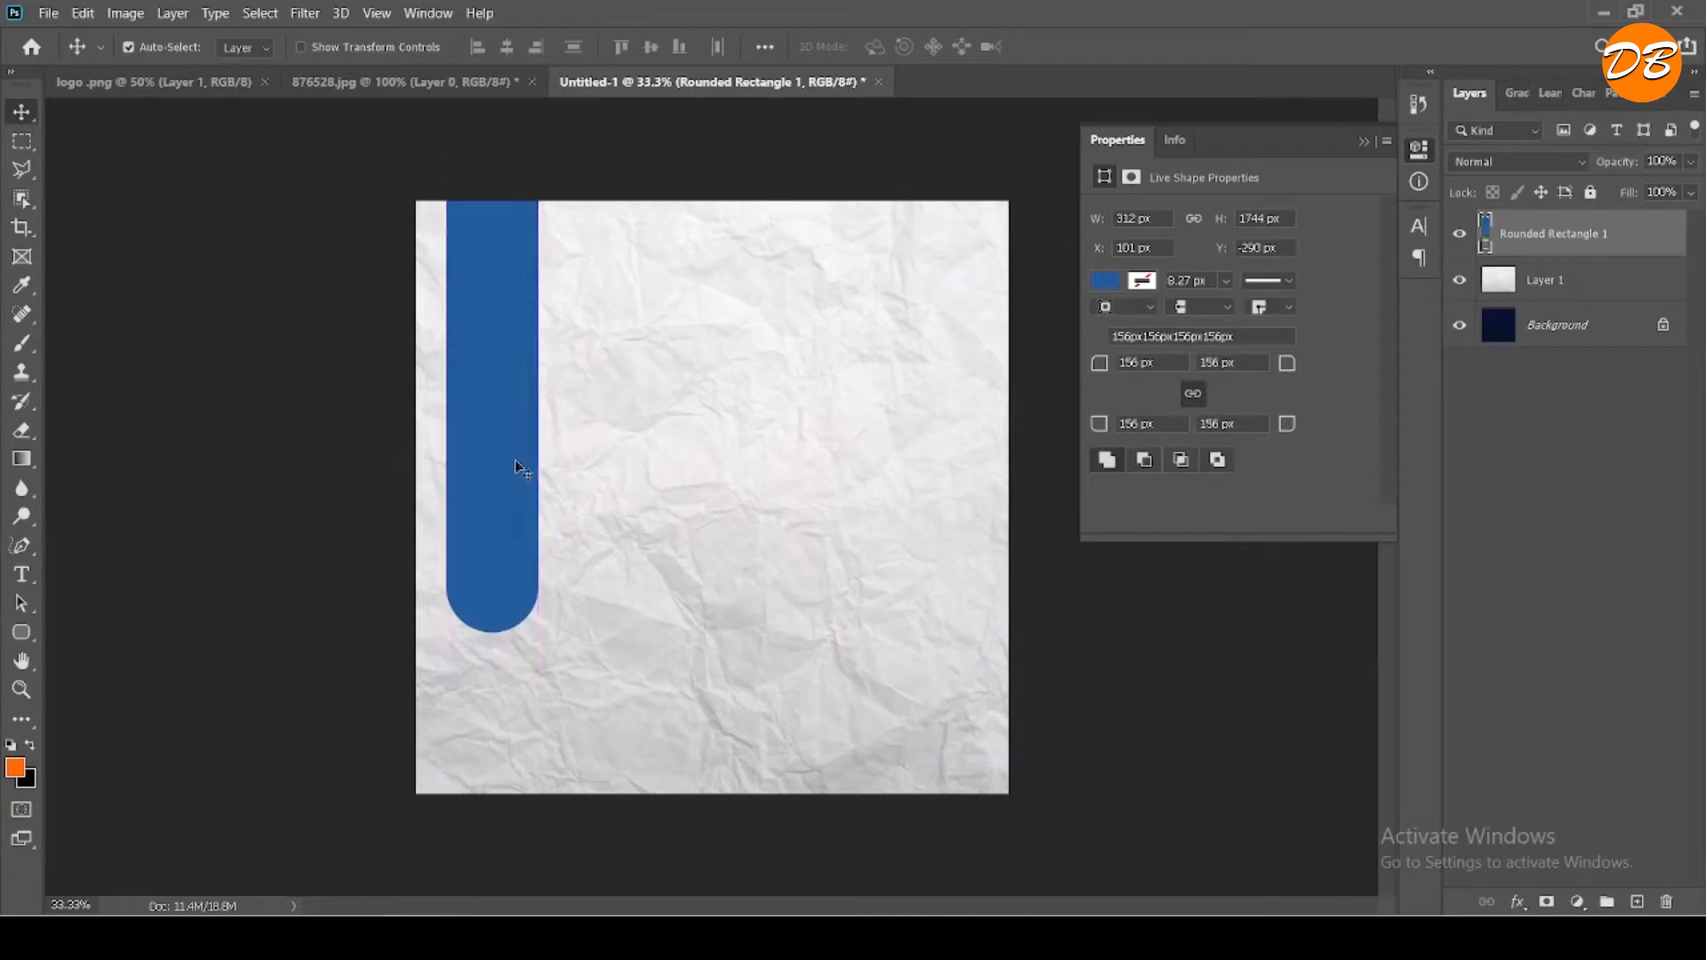
- Draw a black circle about 21 px in diameter near the canvas centre and place its layer above the blue bar
drag(21, 634, 100, 698)
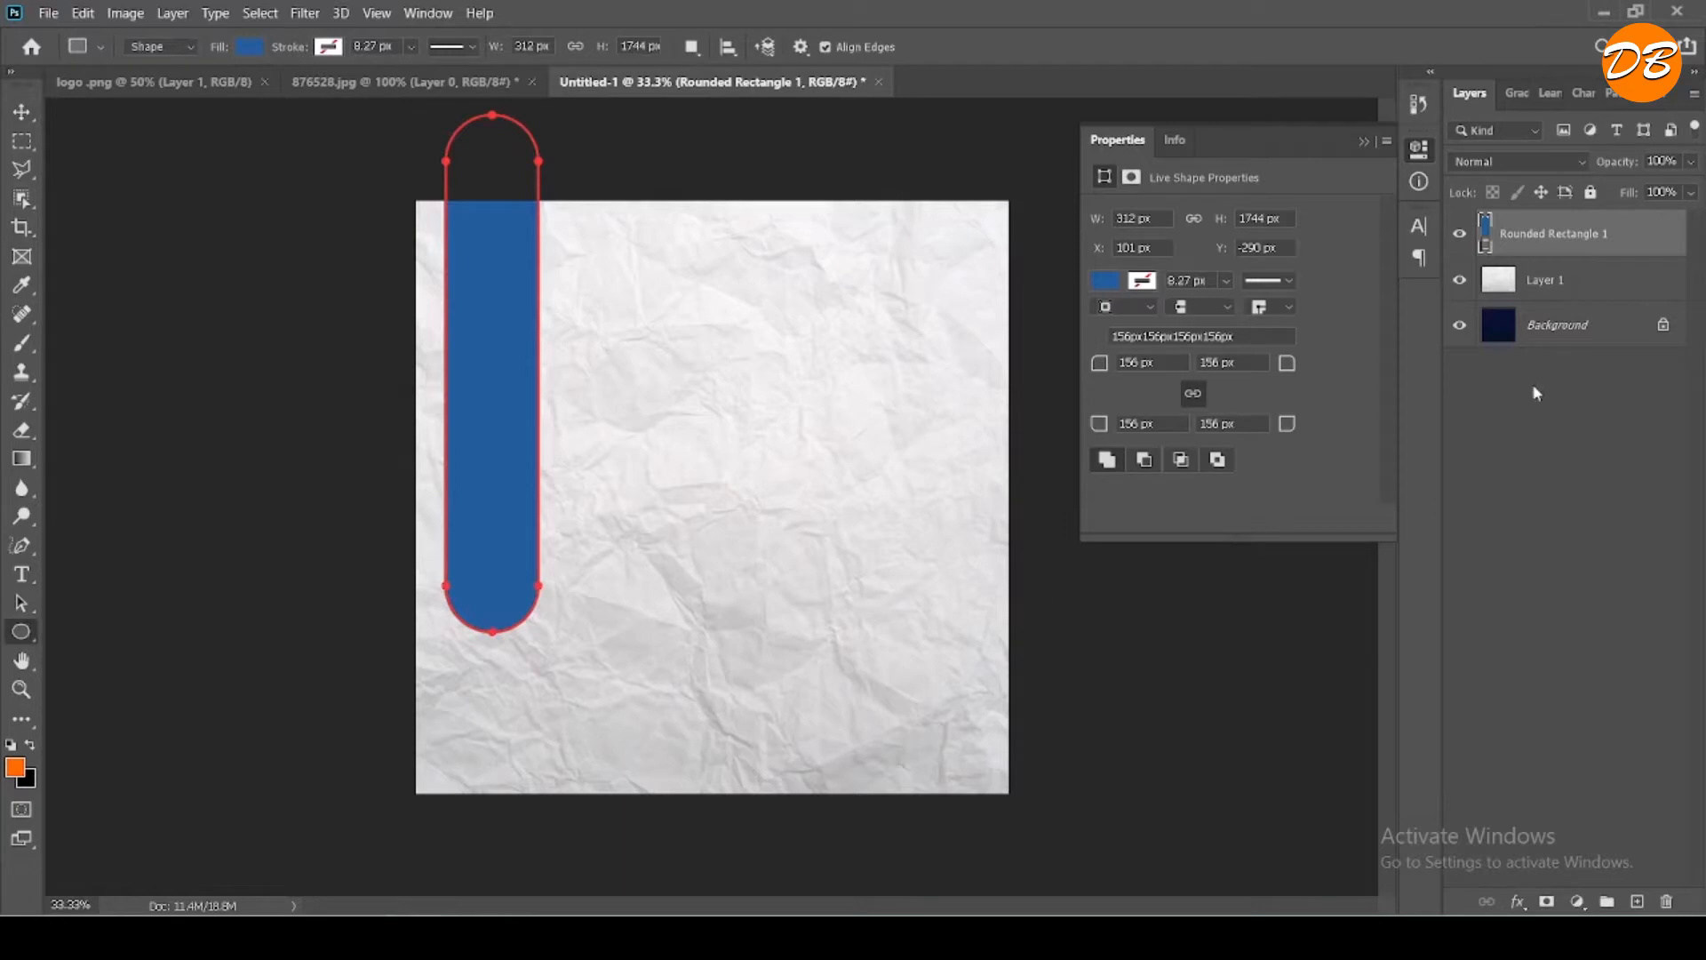
click(1570, 332)
scroll(743, 477, up, 5)
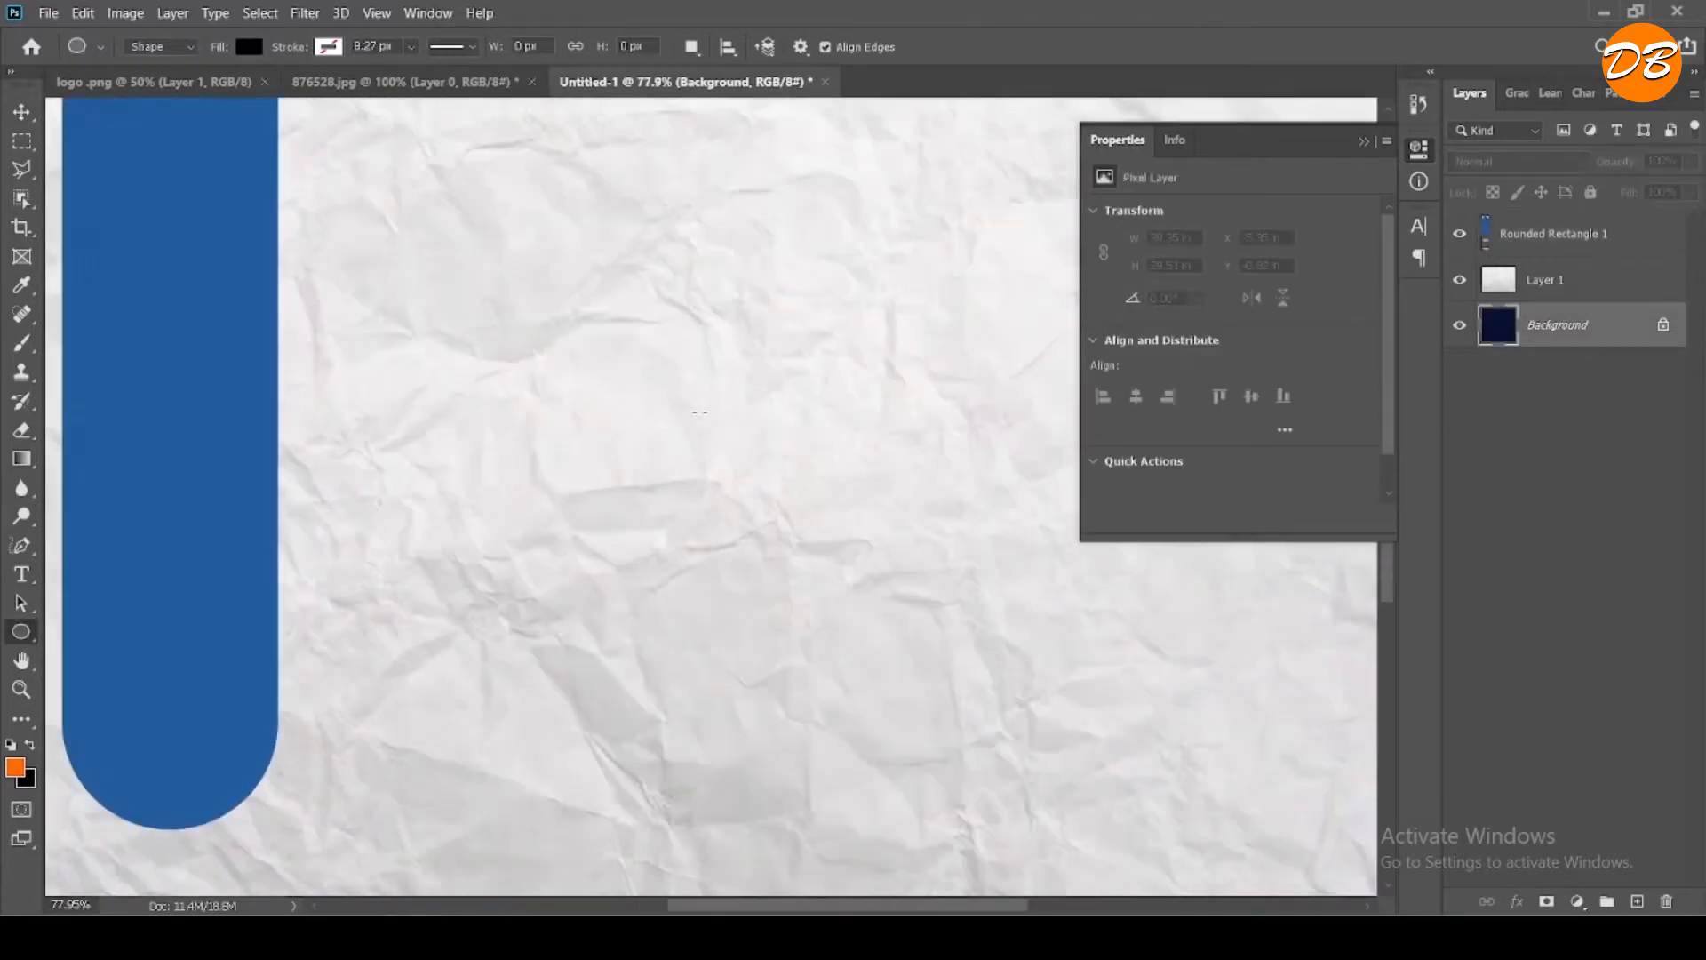
right_click(691, 411)
click(677, 397)
drag(681, 372, 691, 387)
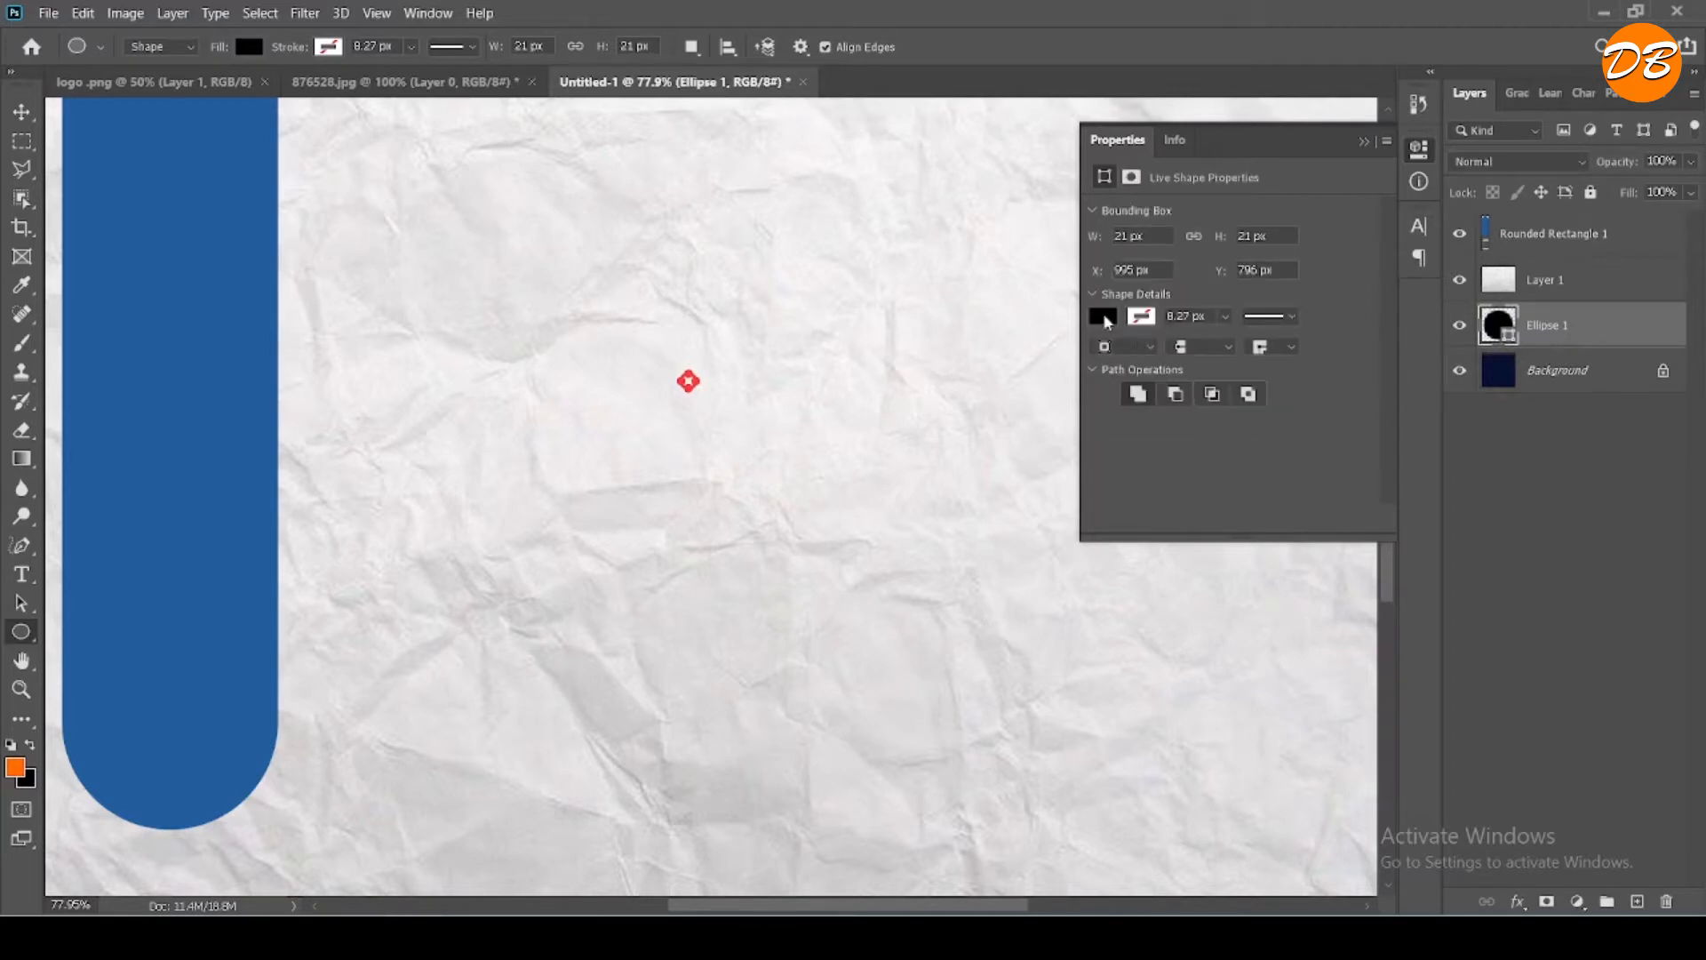
click(22, 111)
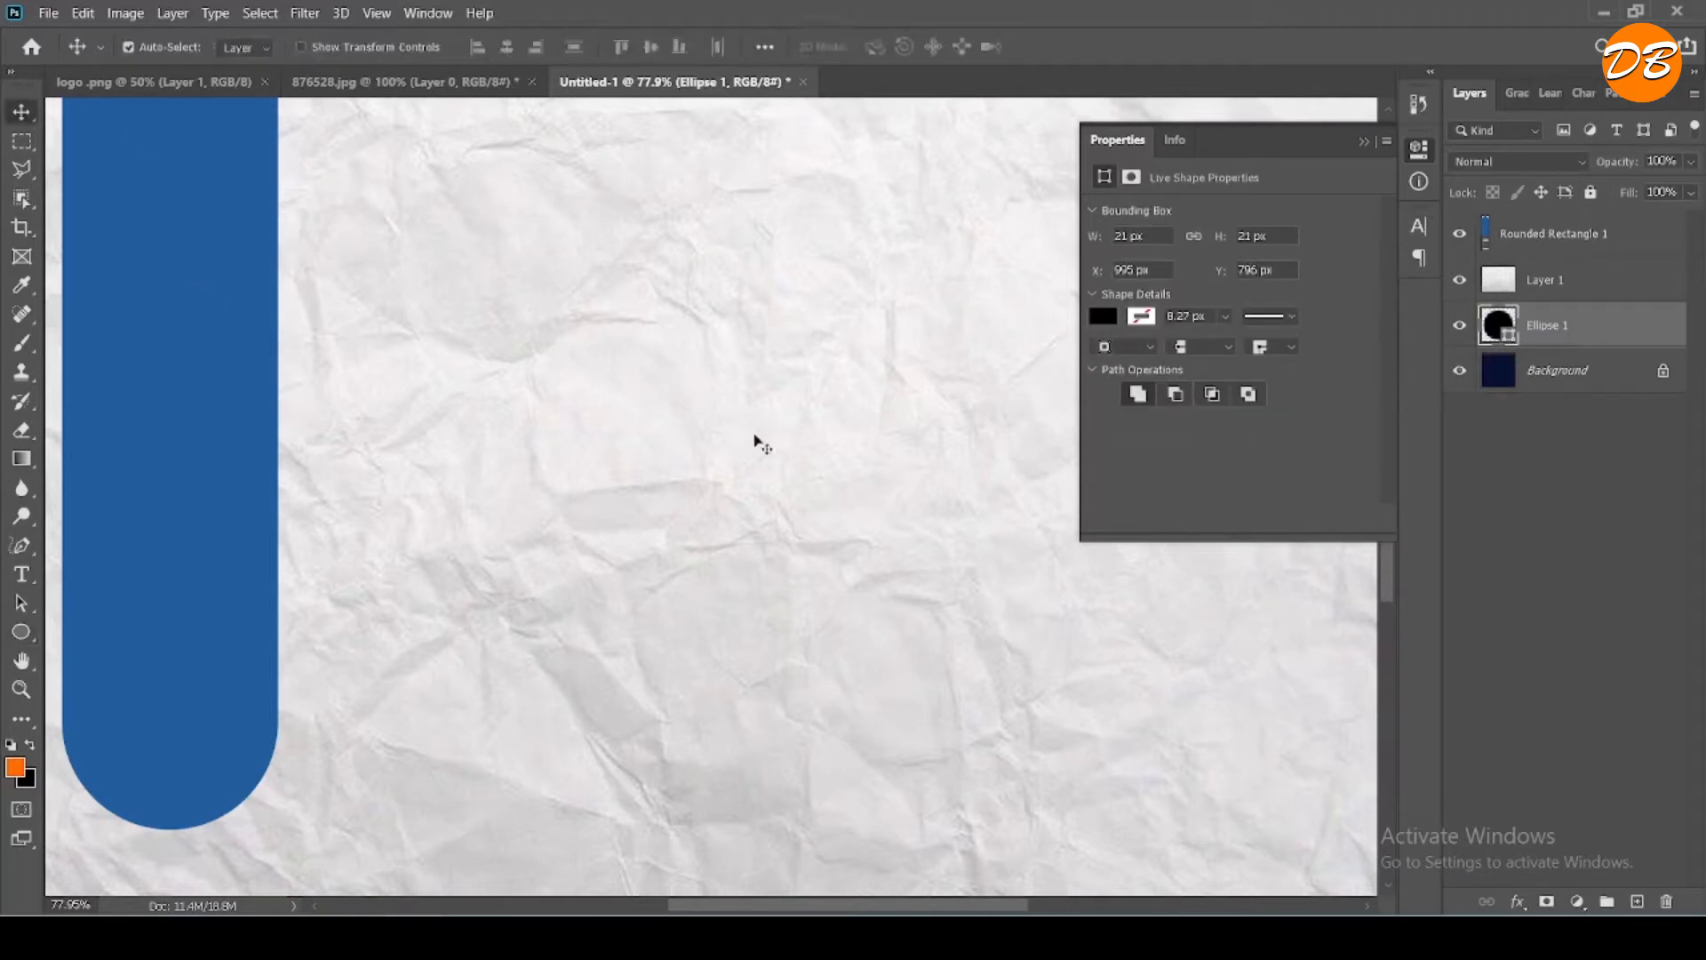
drag(1561, 329, 1561, 224)
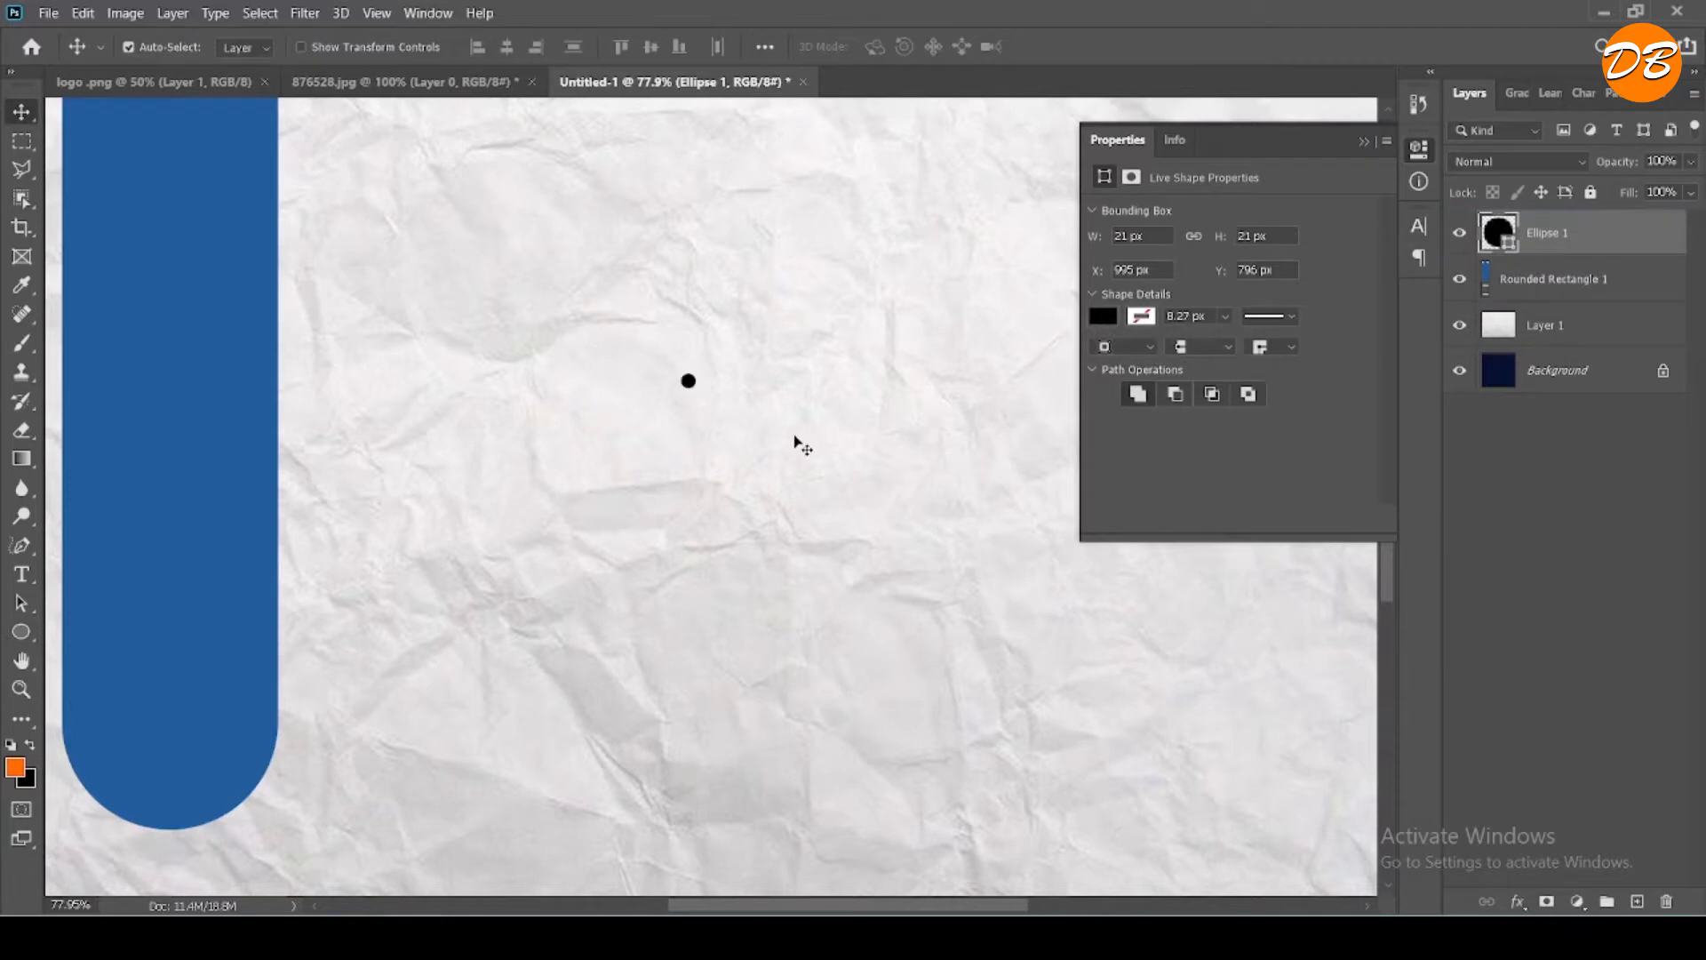
- Duplicate the small black circle downward into an evenly spaced column of five dots and merge them into one shape
scroll(707, 417, up, 5)
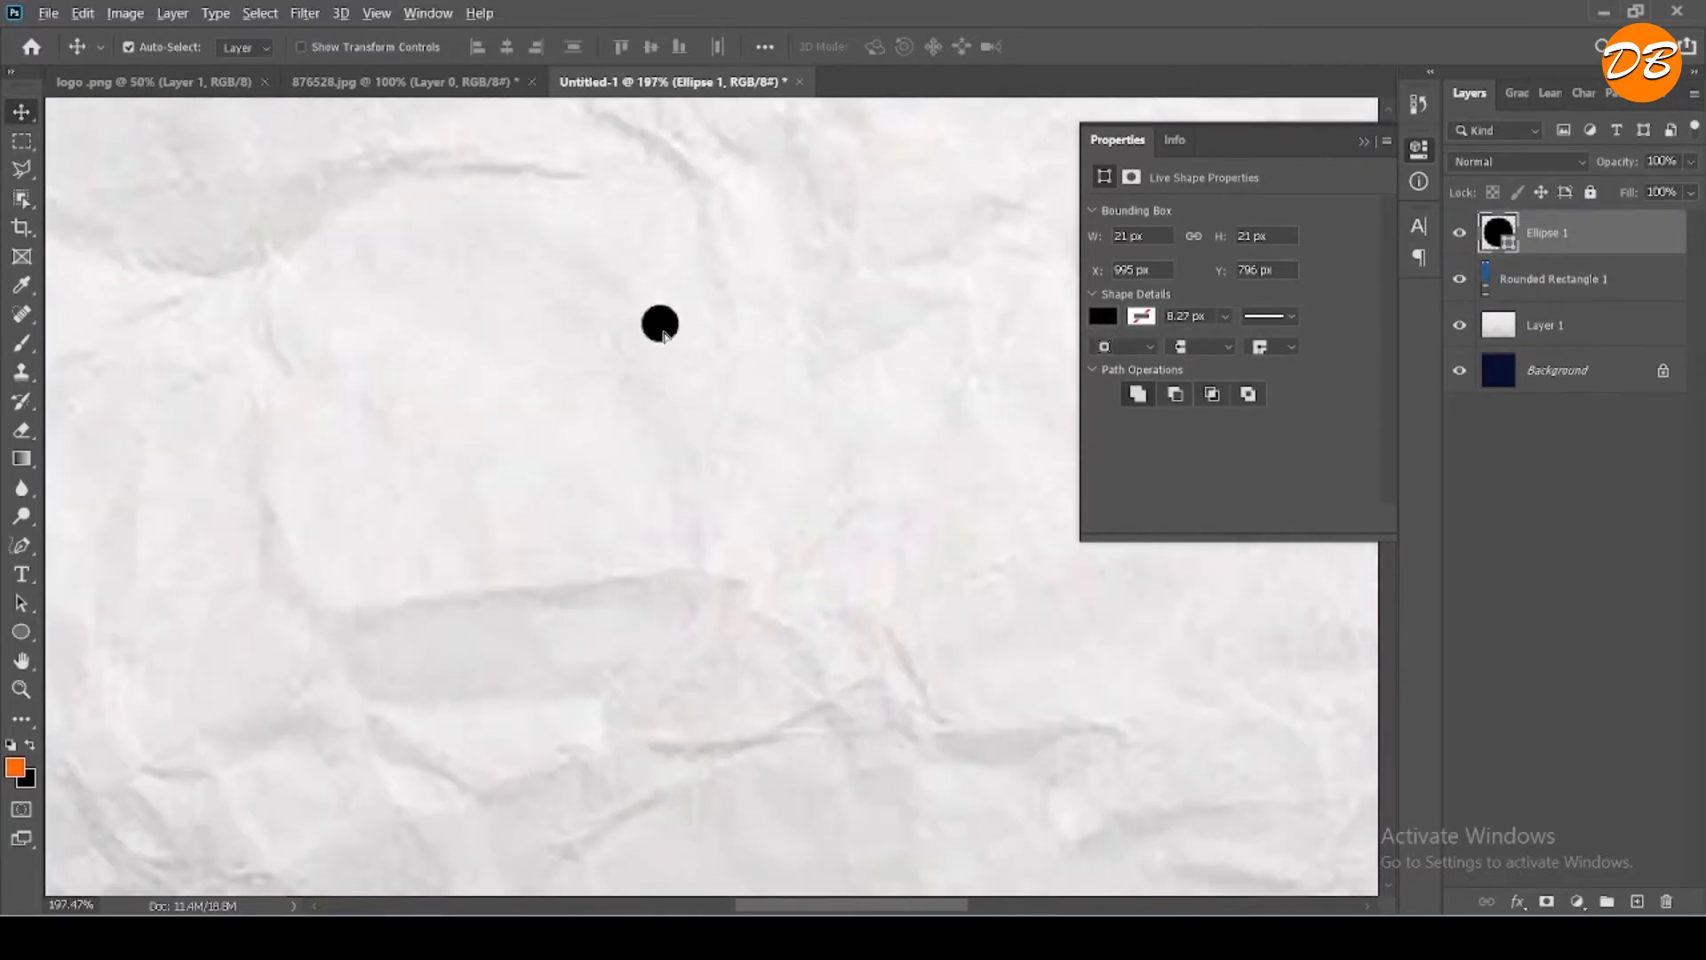
drag(664, 336, 669, 556)
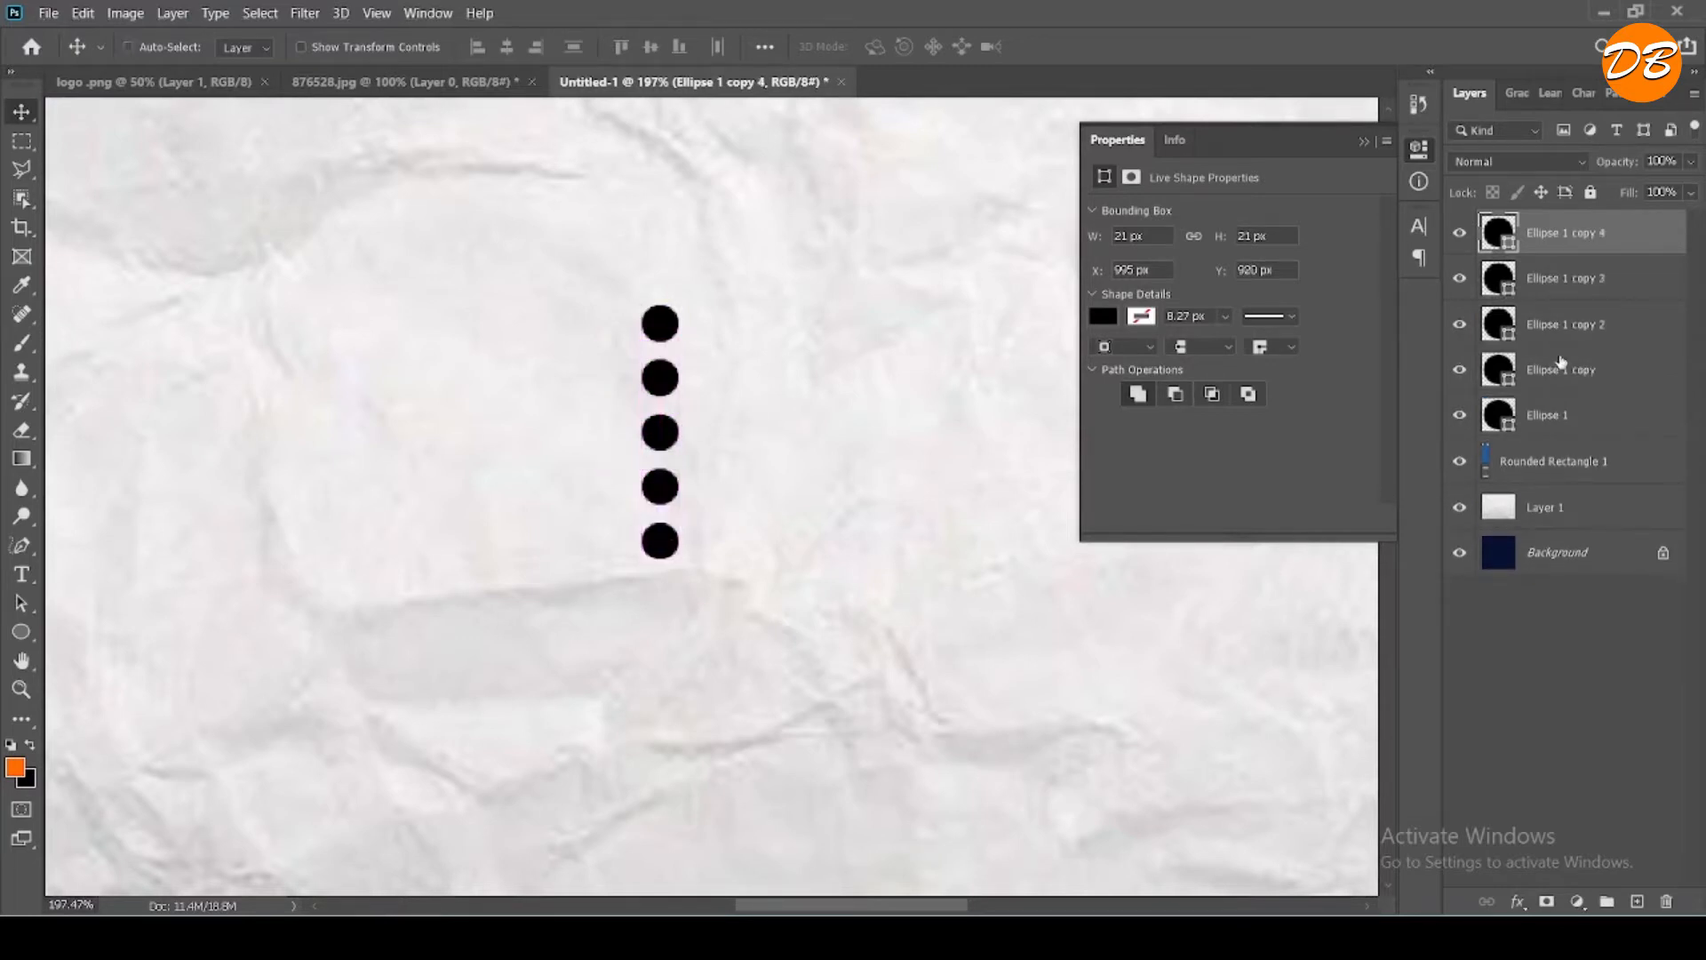
shift+click(1568, 416)
right_click(1566, 410)
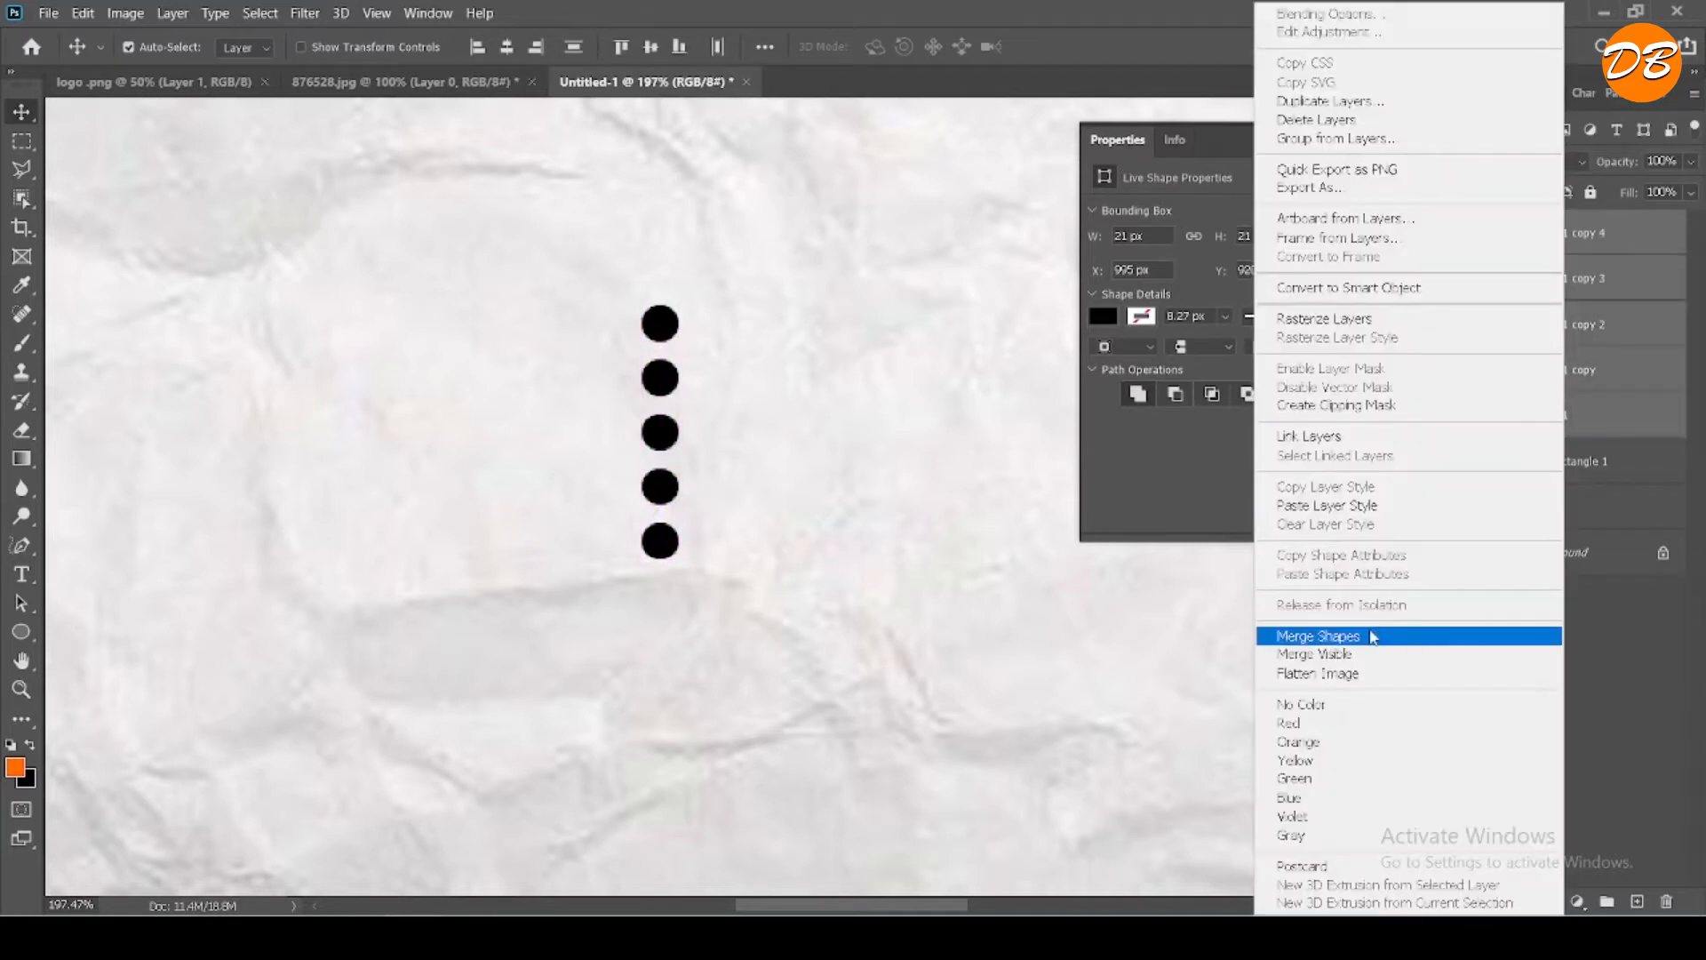
click(1370, 636)
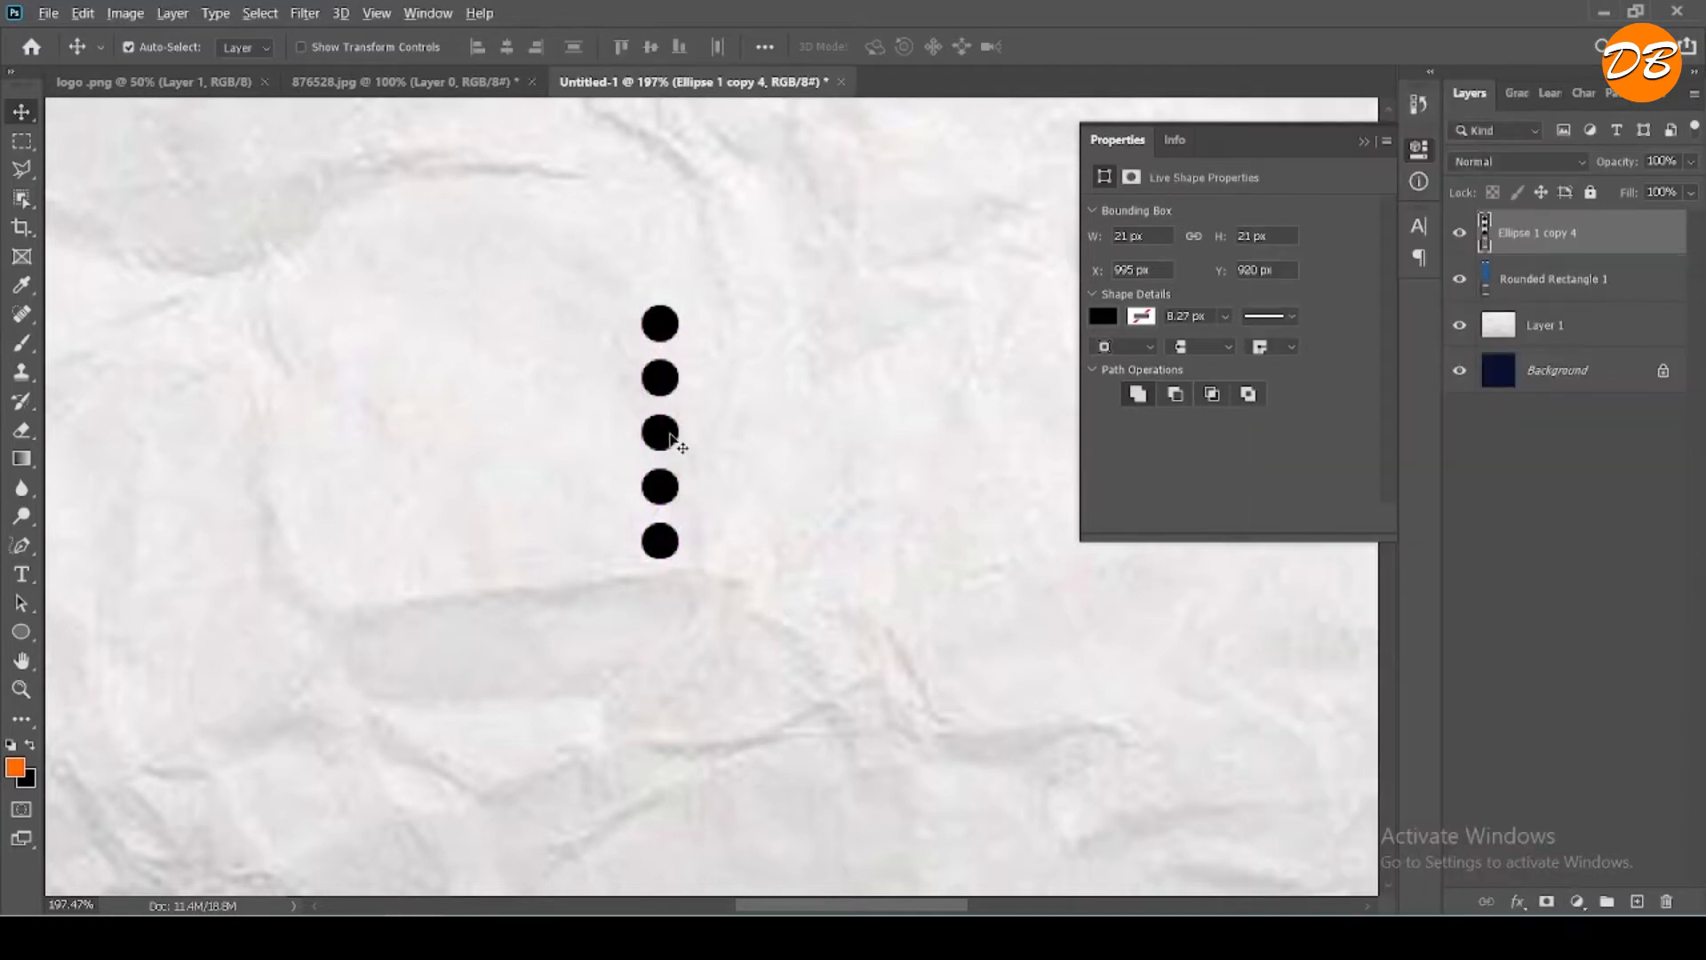
- Duplicate the dot column leftward into a grid of nine evenly spaced columns and merge them into one shape
drag(672, 442, 283, 439)
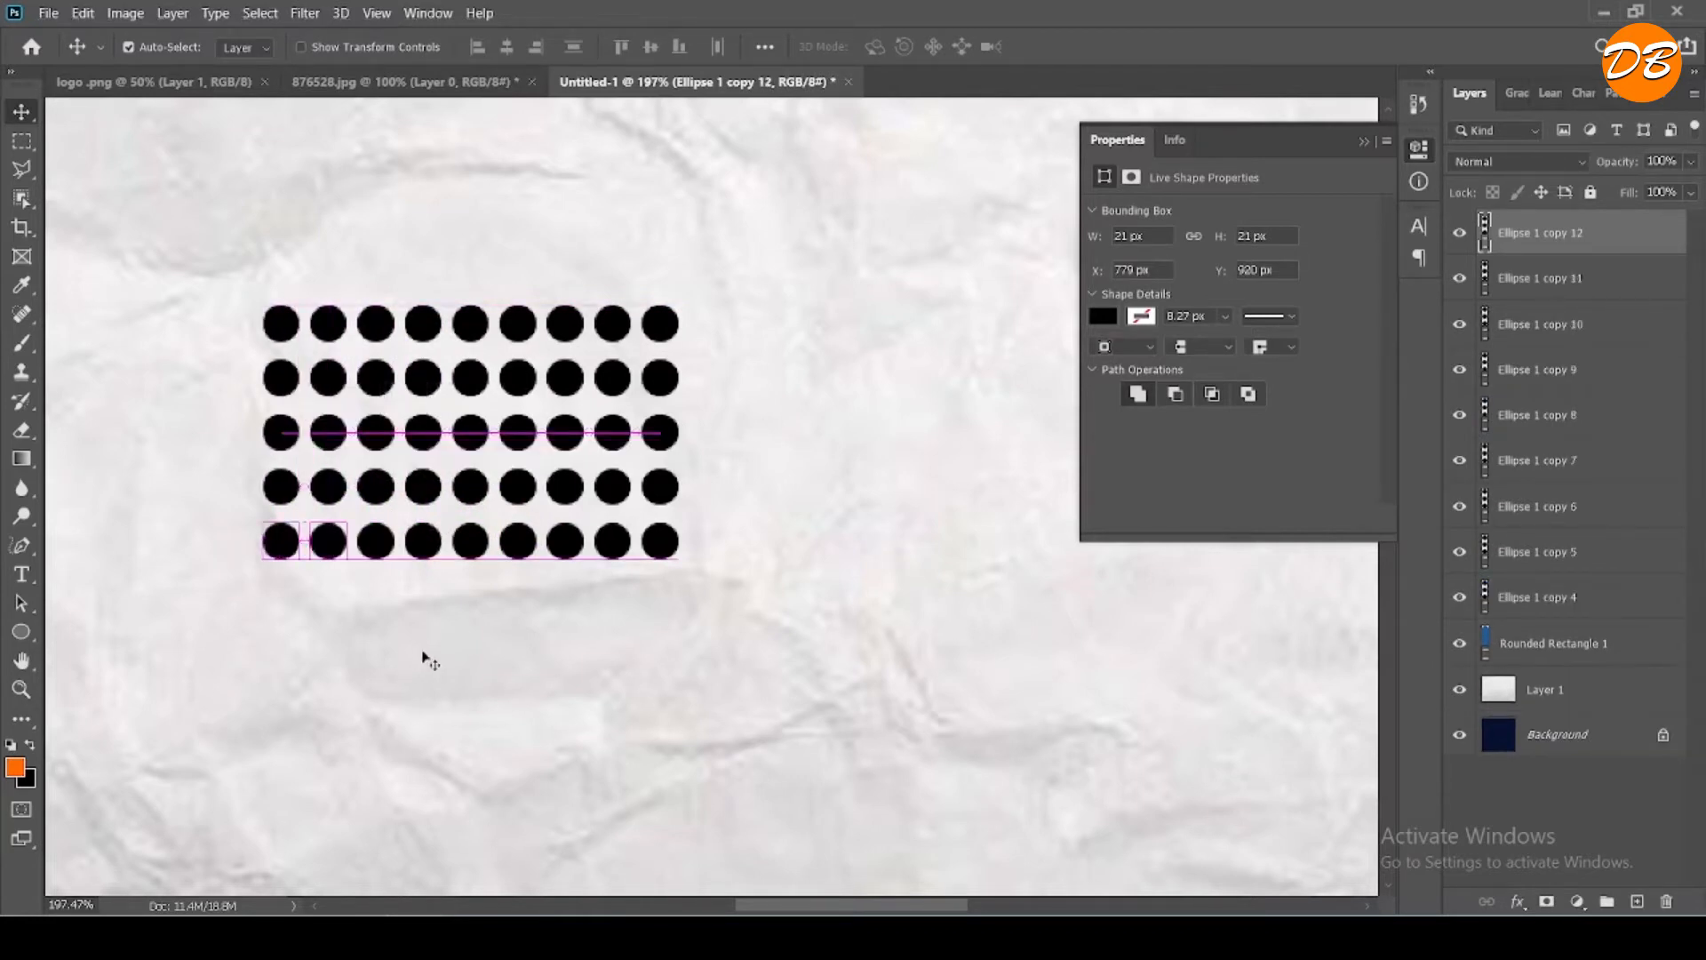
click(1569, 612)
shift+click(1584, 246)
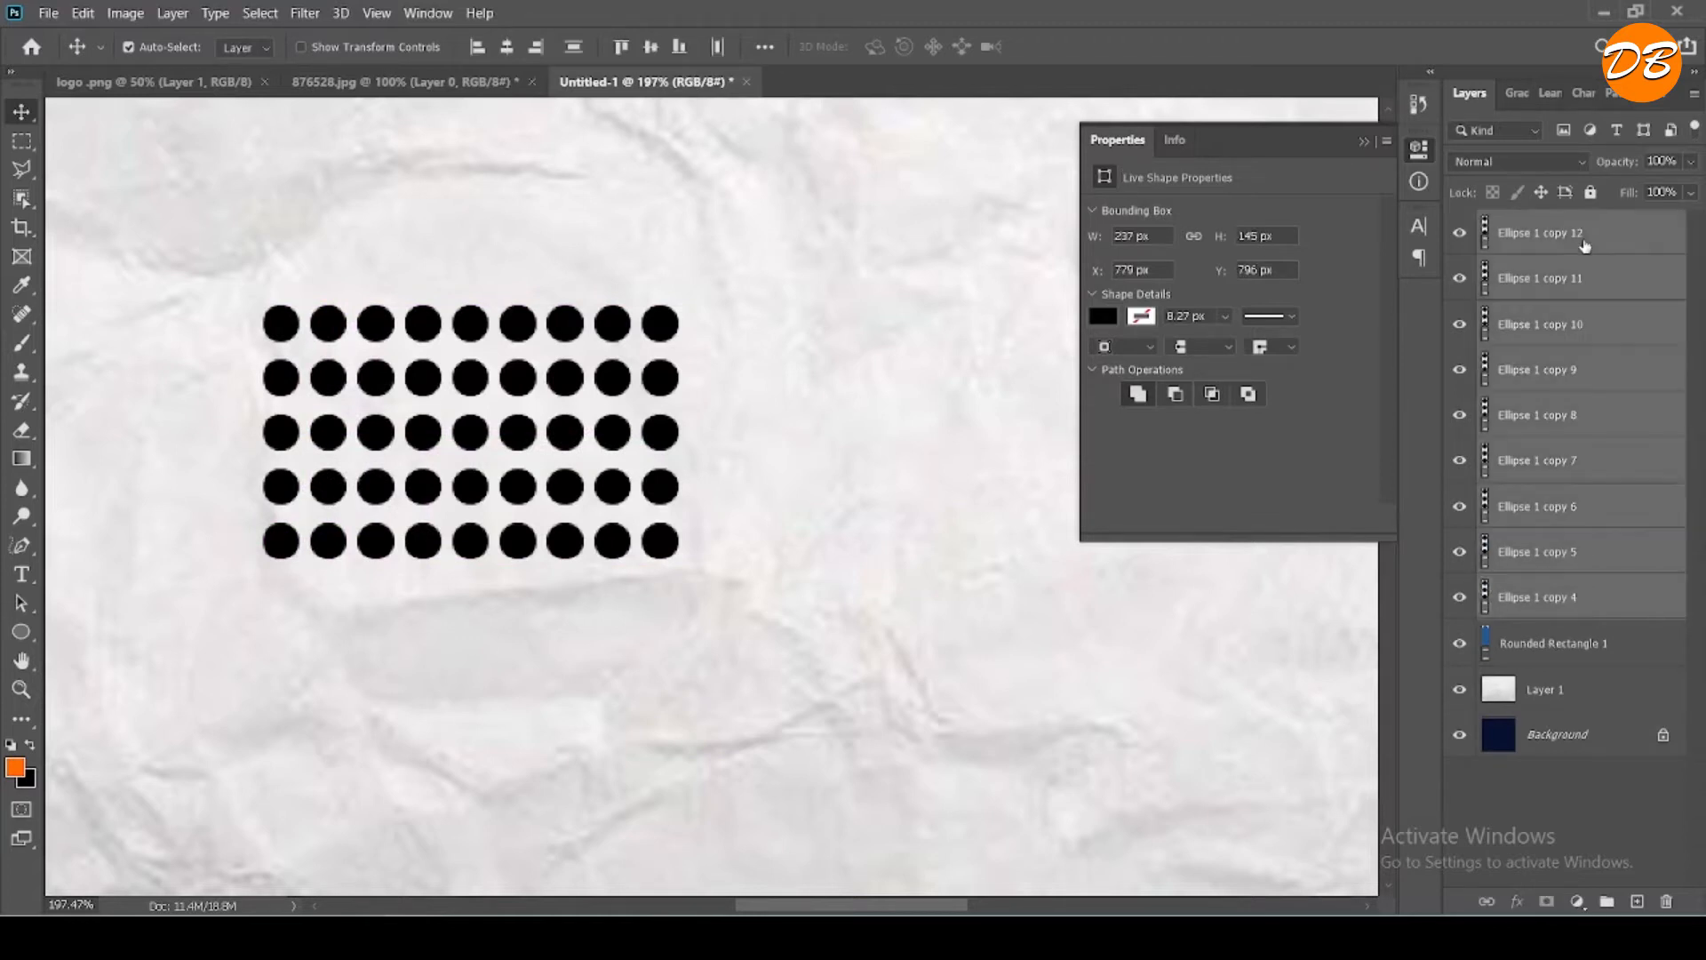
right_click(1597, 461)
click(1393, 637)
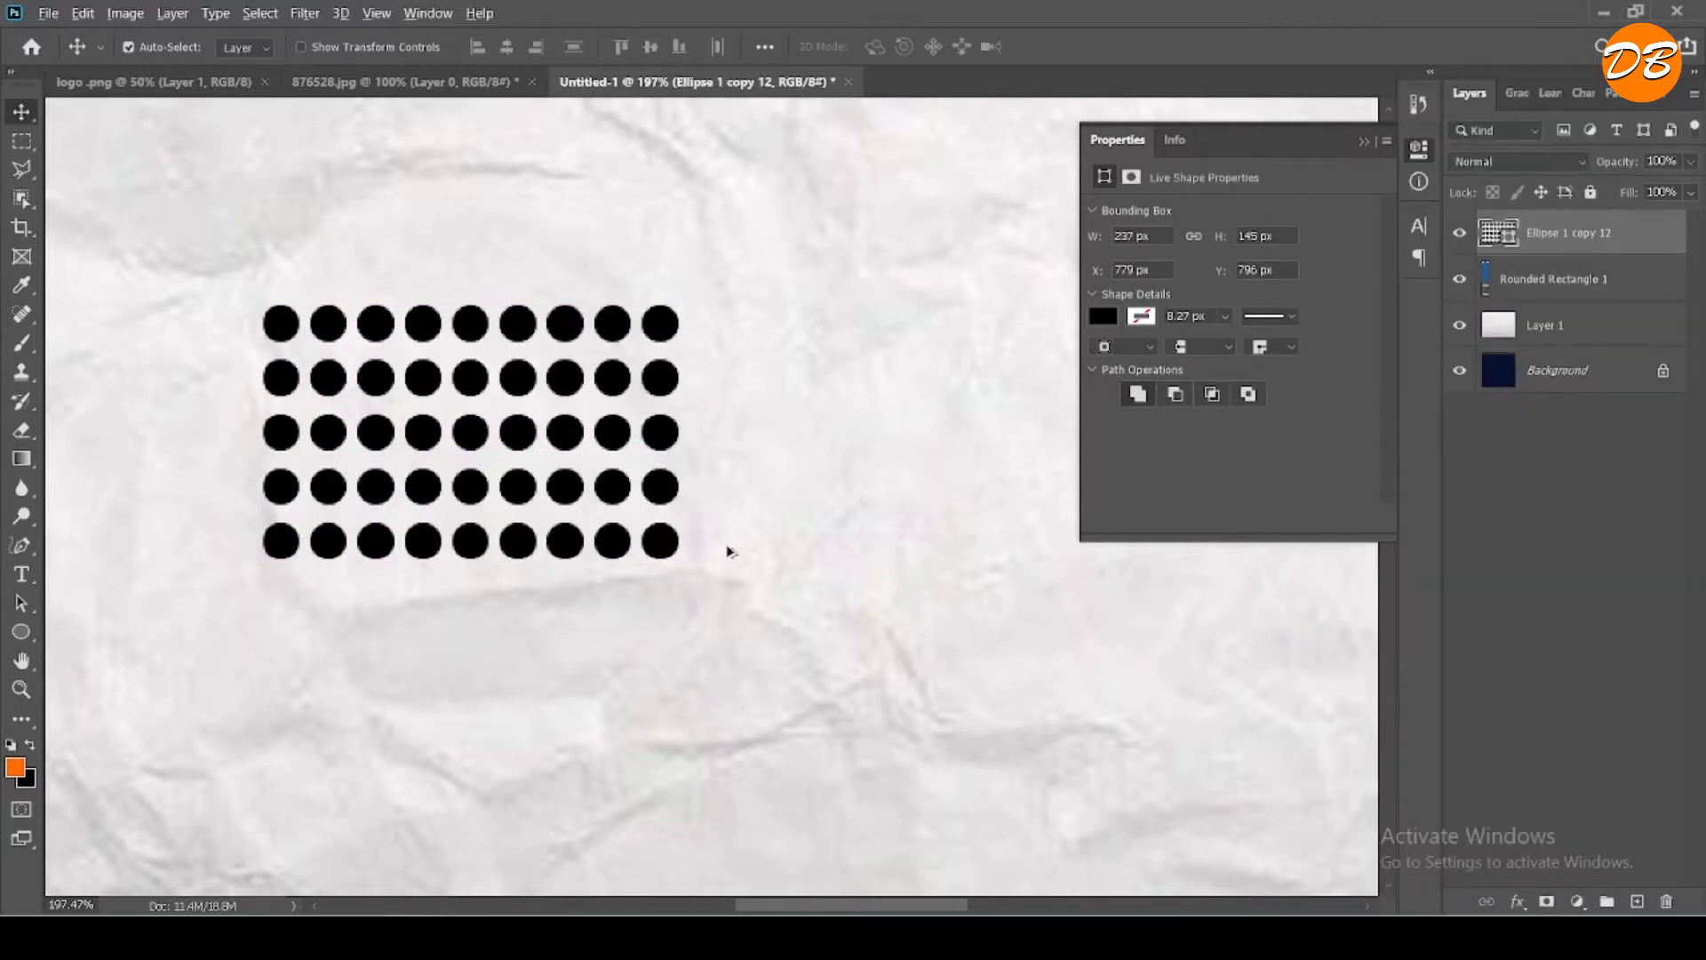
- Enlarge the dot grid to about 135% and move it beside the upper part of the blue bar, about X 545, Y 201 px
scroll(727, 551, down, 8)
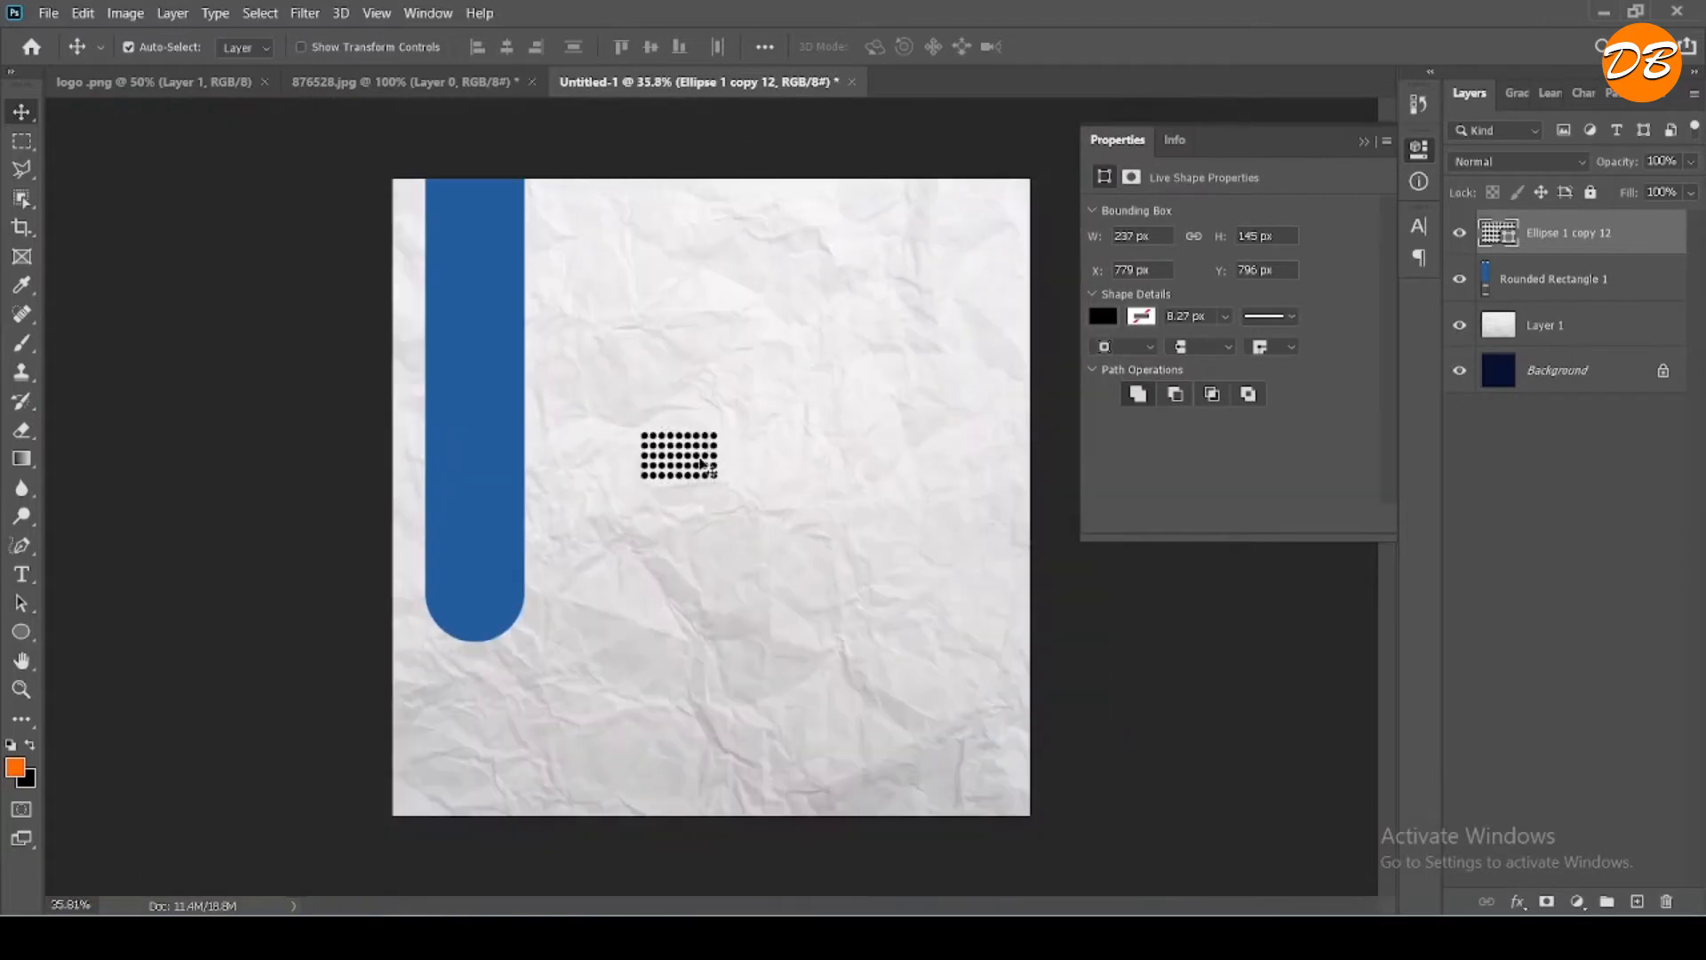
drag(702, 462, 688, 441)
key(ctrl+z)
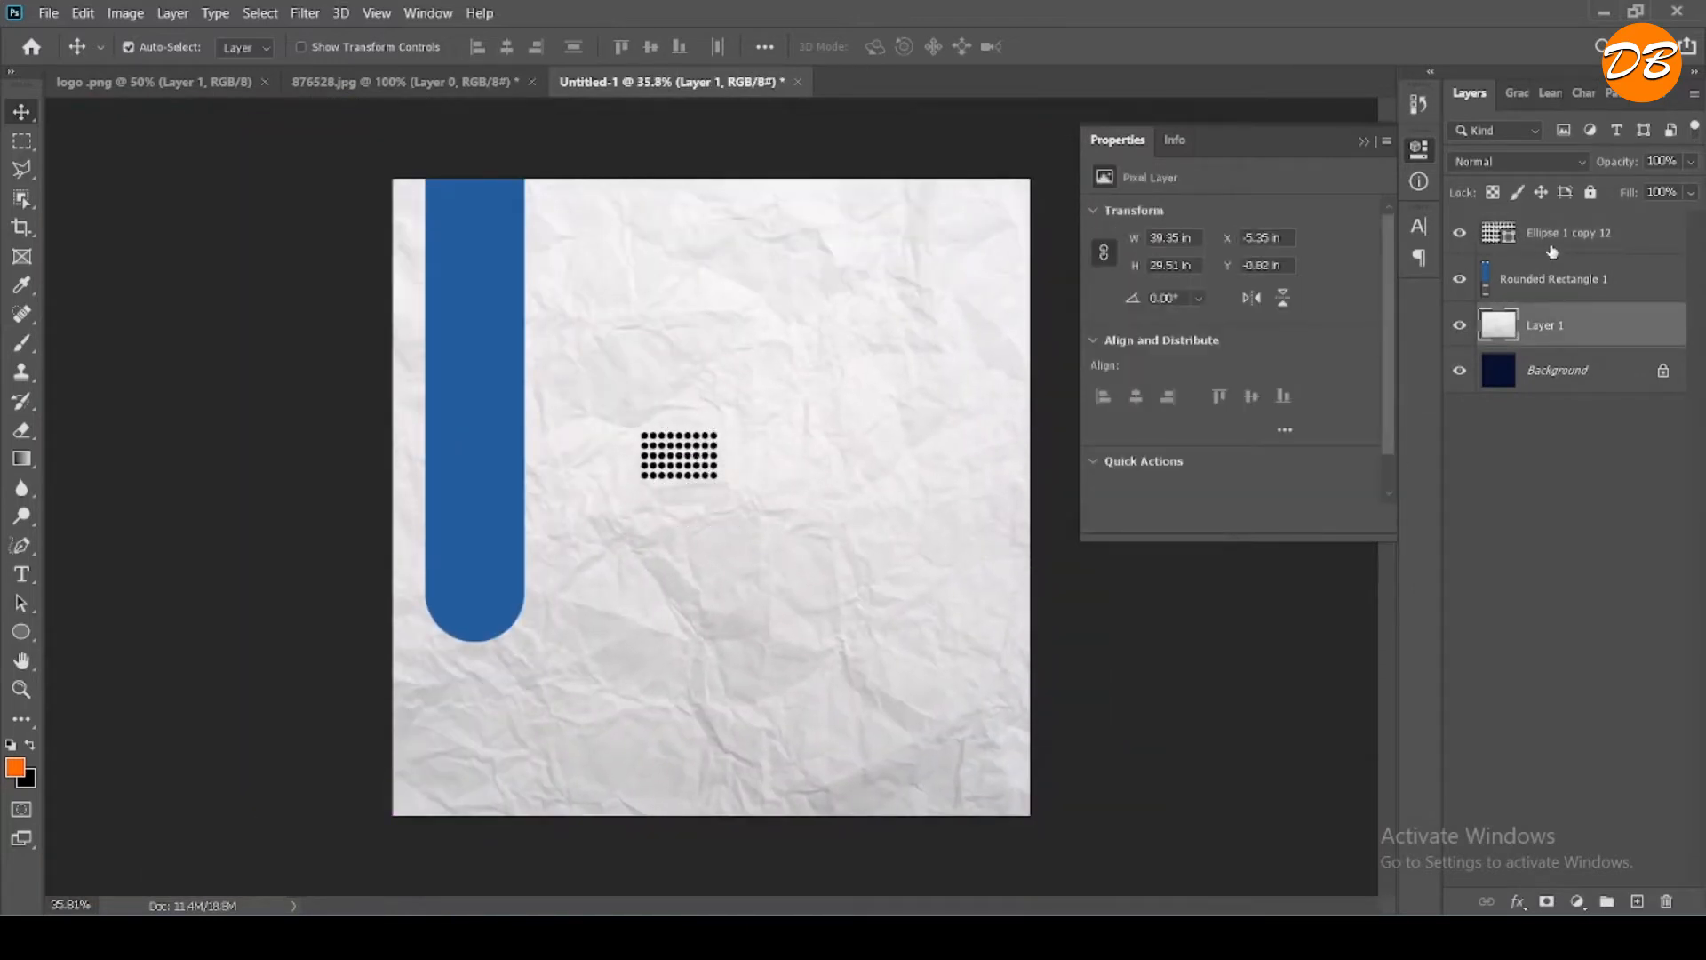
click(1552, 252)
key(ctrl+t)
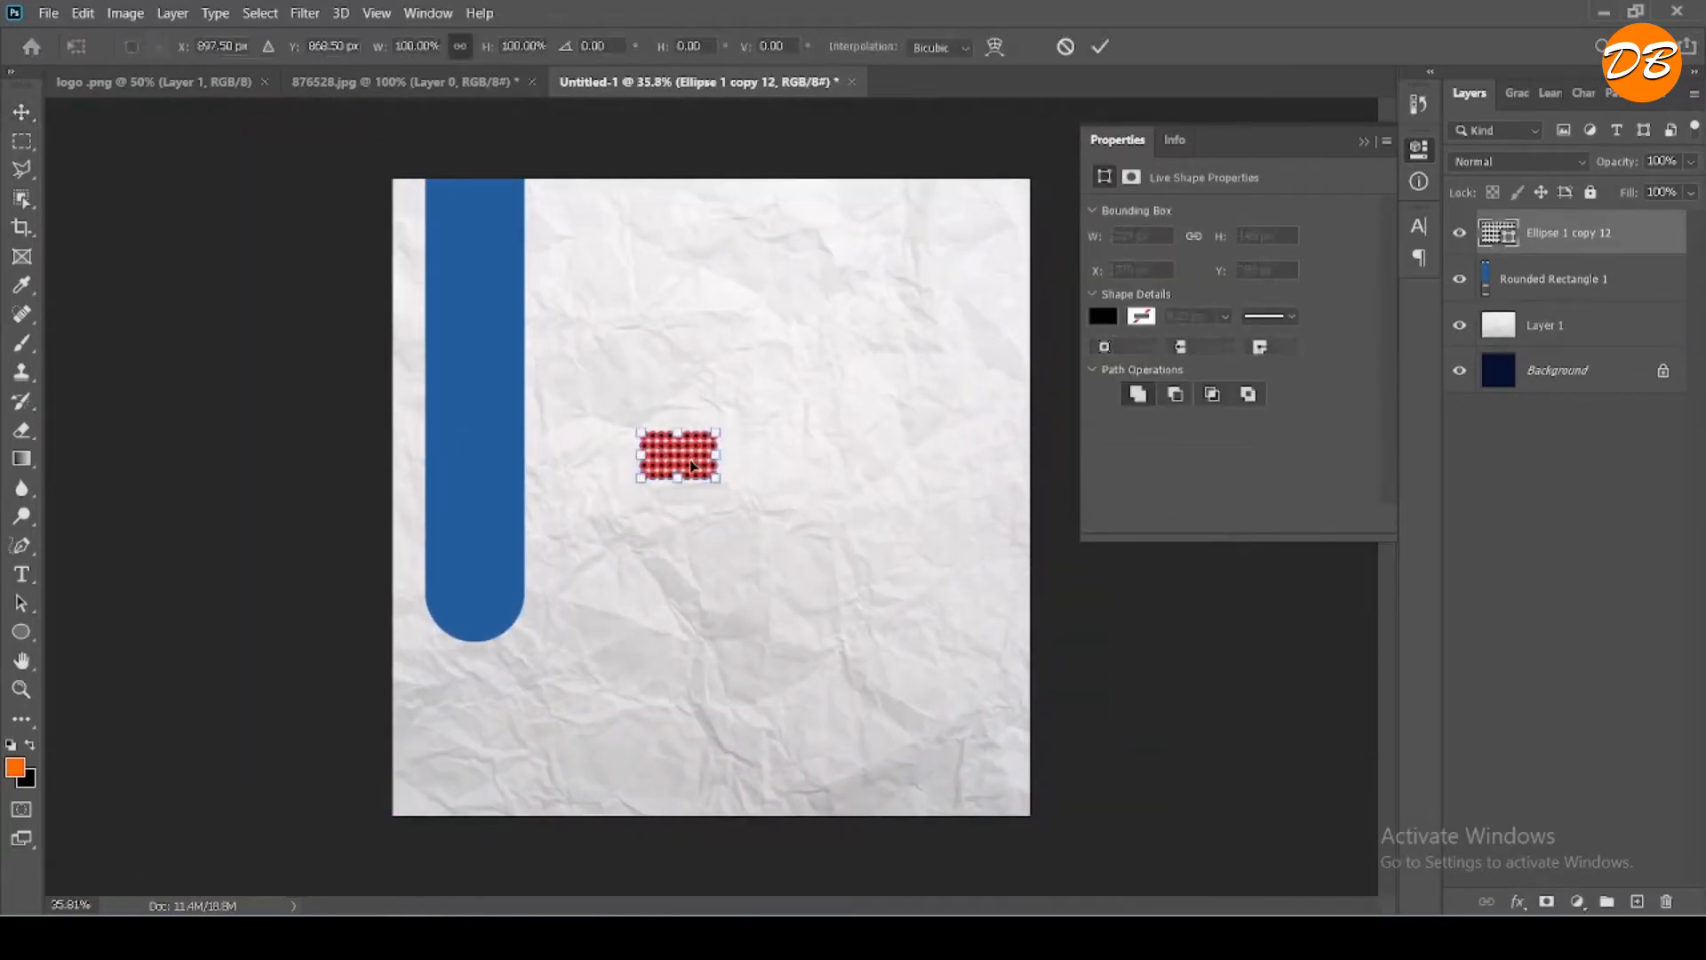
drag(693, 464, 633, 288)
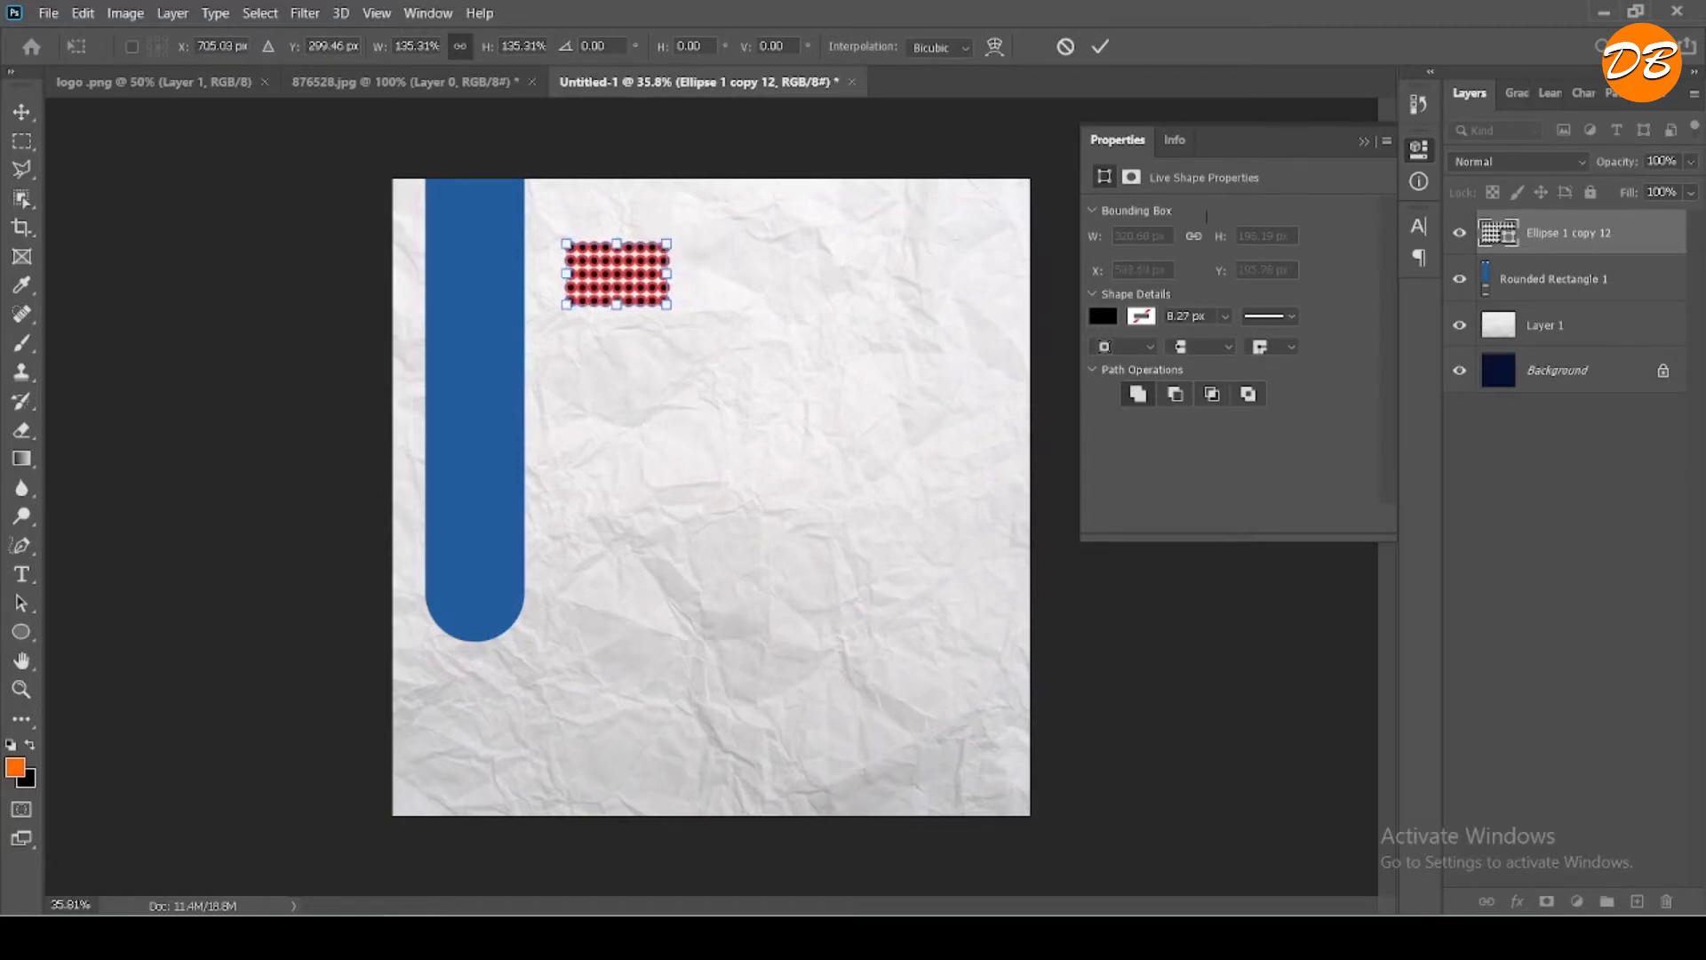
click(1100, 48)
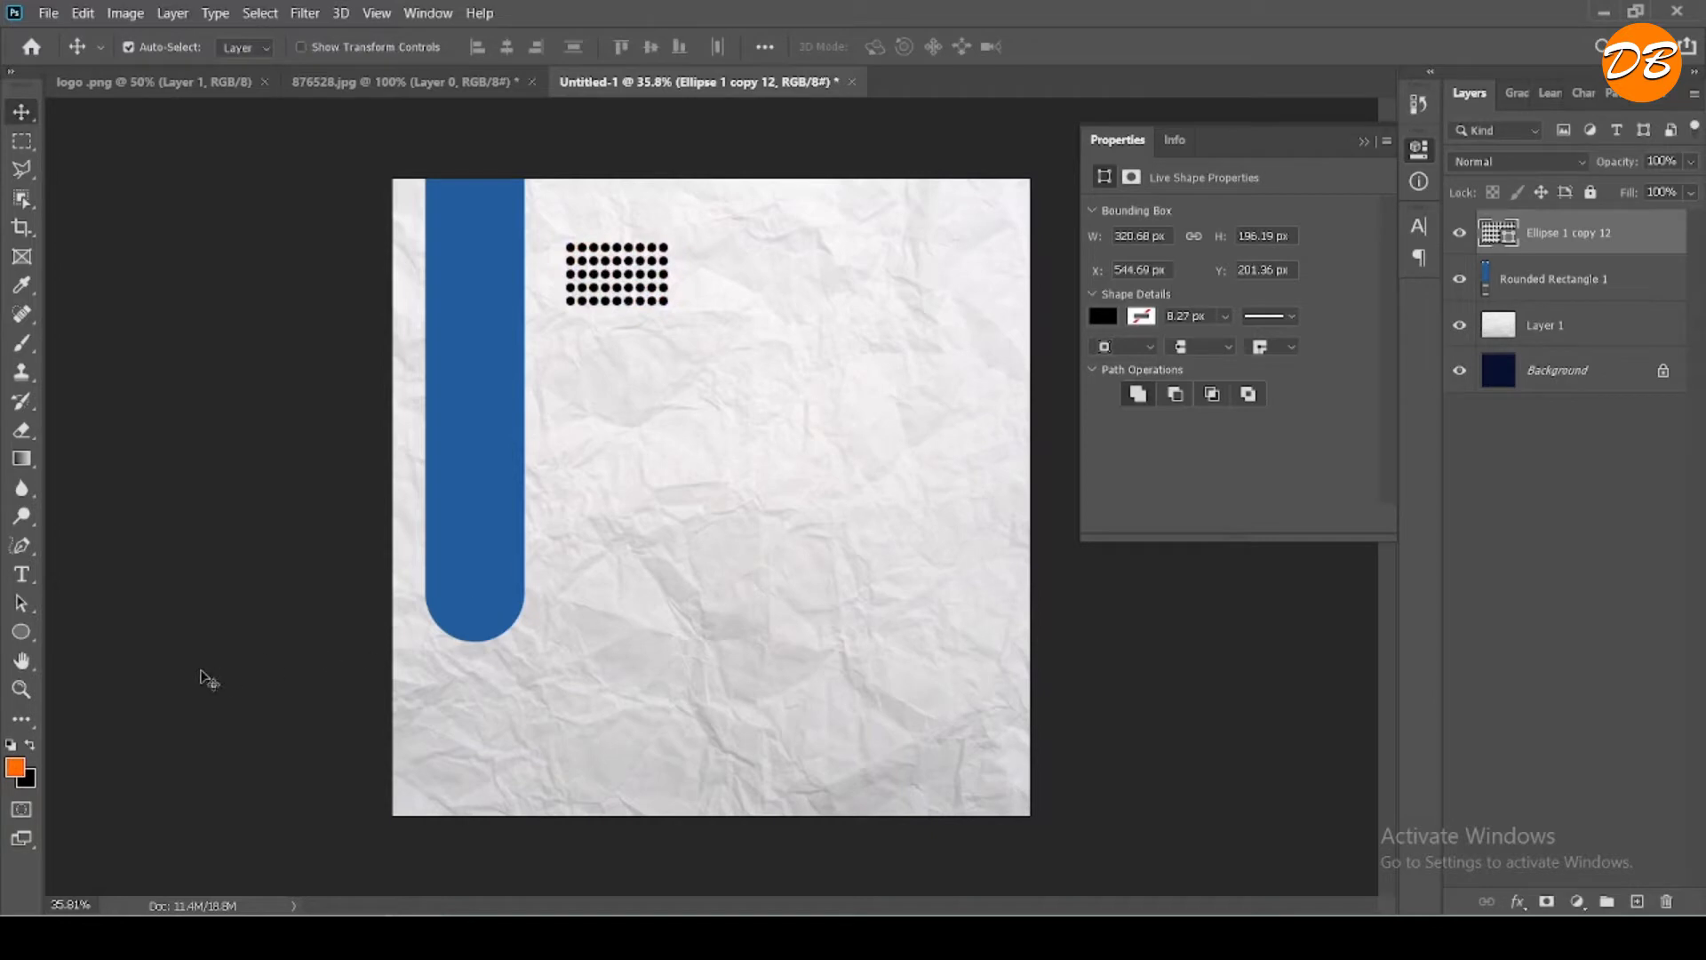
- Try to draw an ellipse about 817 x 767 px below the dot grid on the dot grid's layer
click(21, 631)
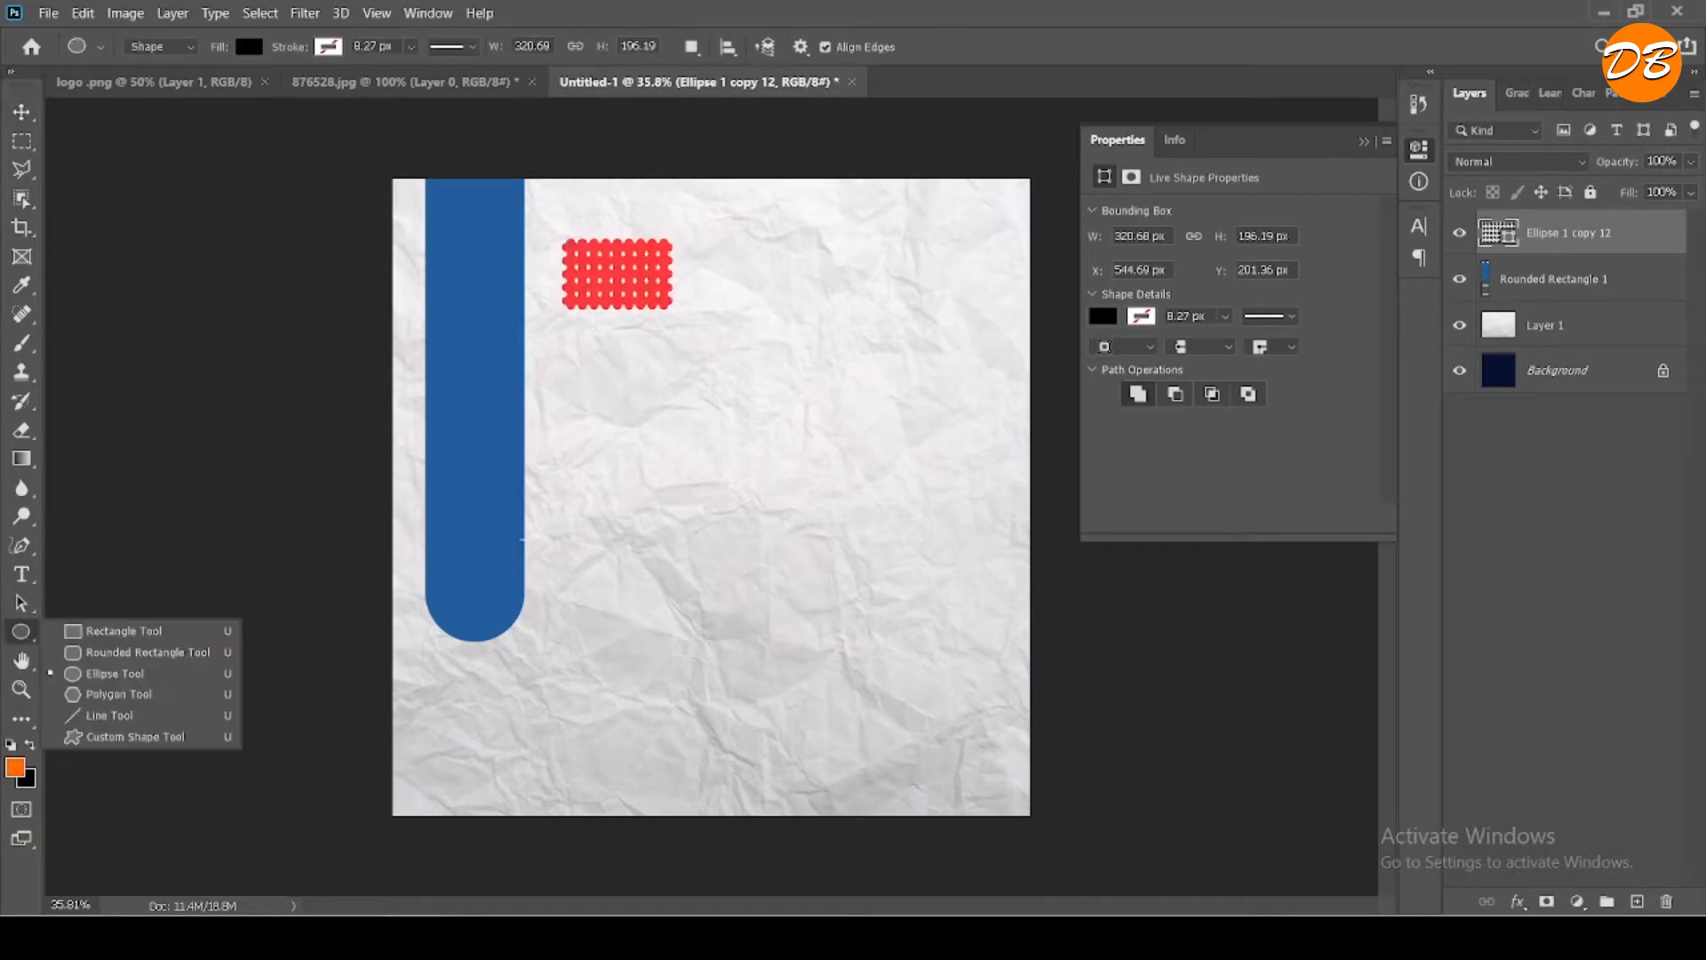
drag(625, 485, 754, 608)
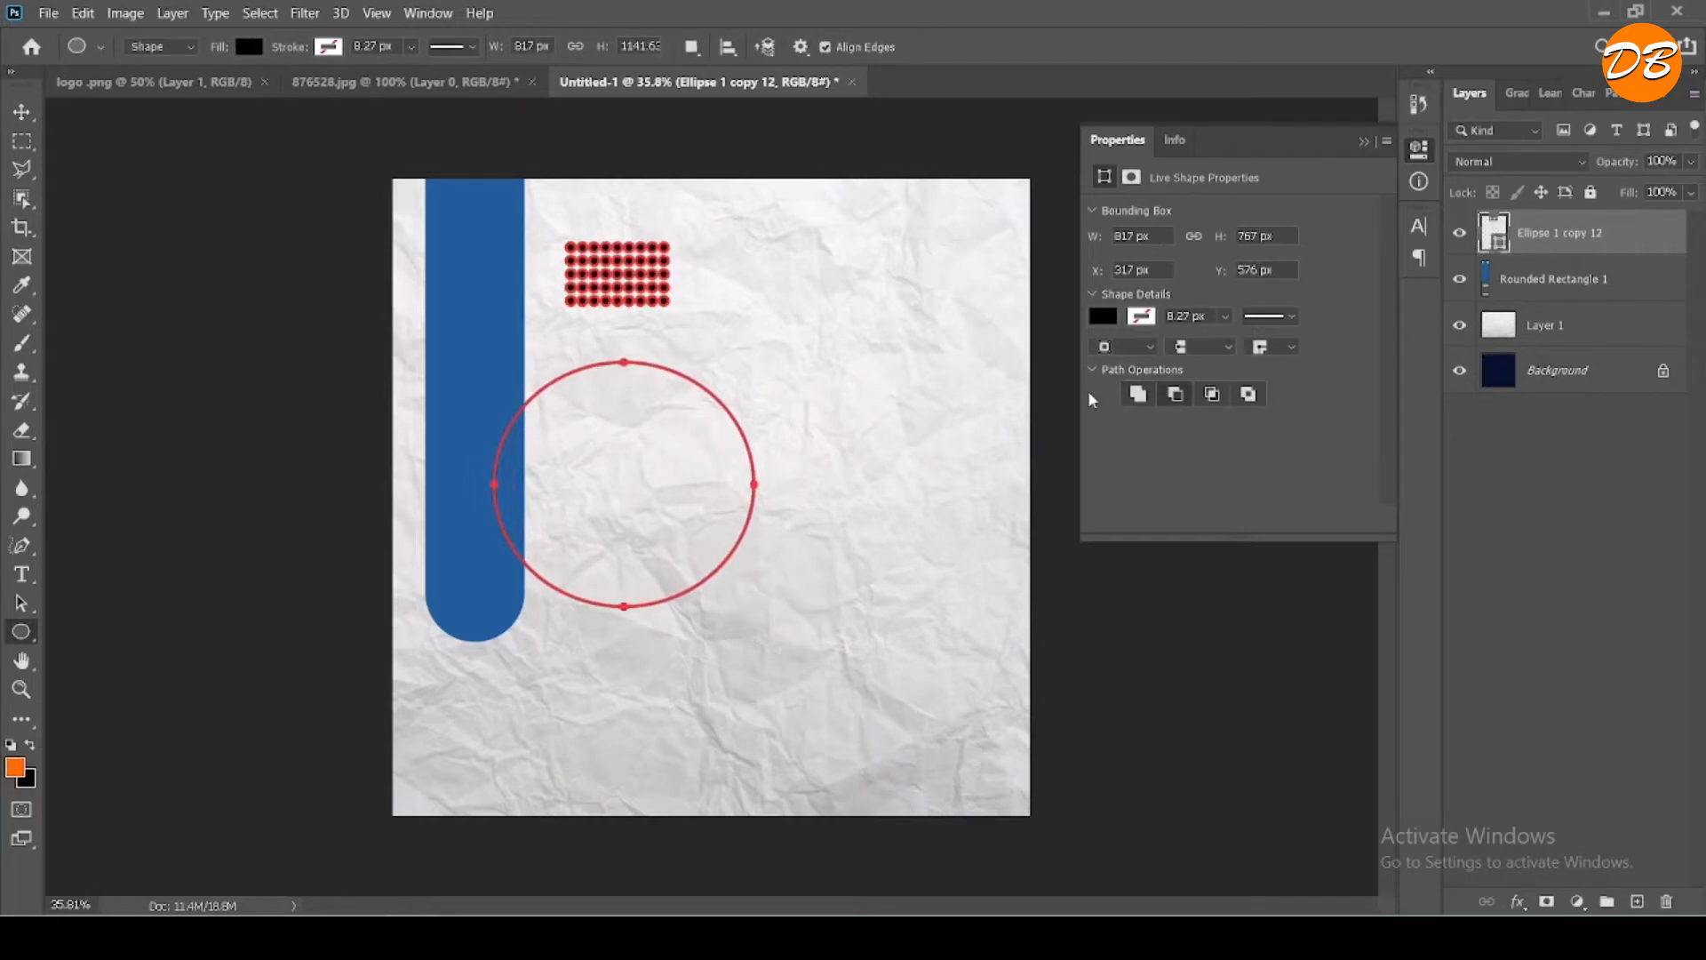
click(1103, 318)
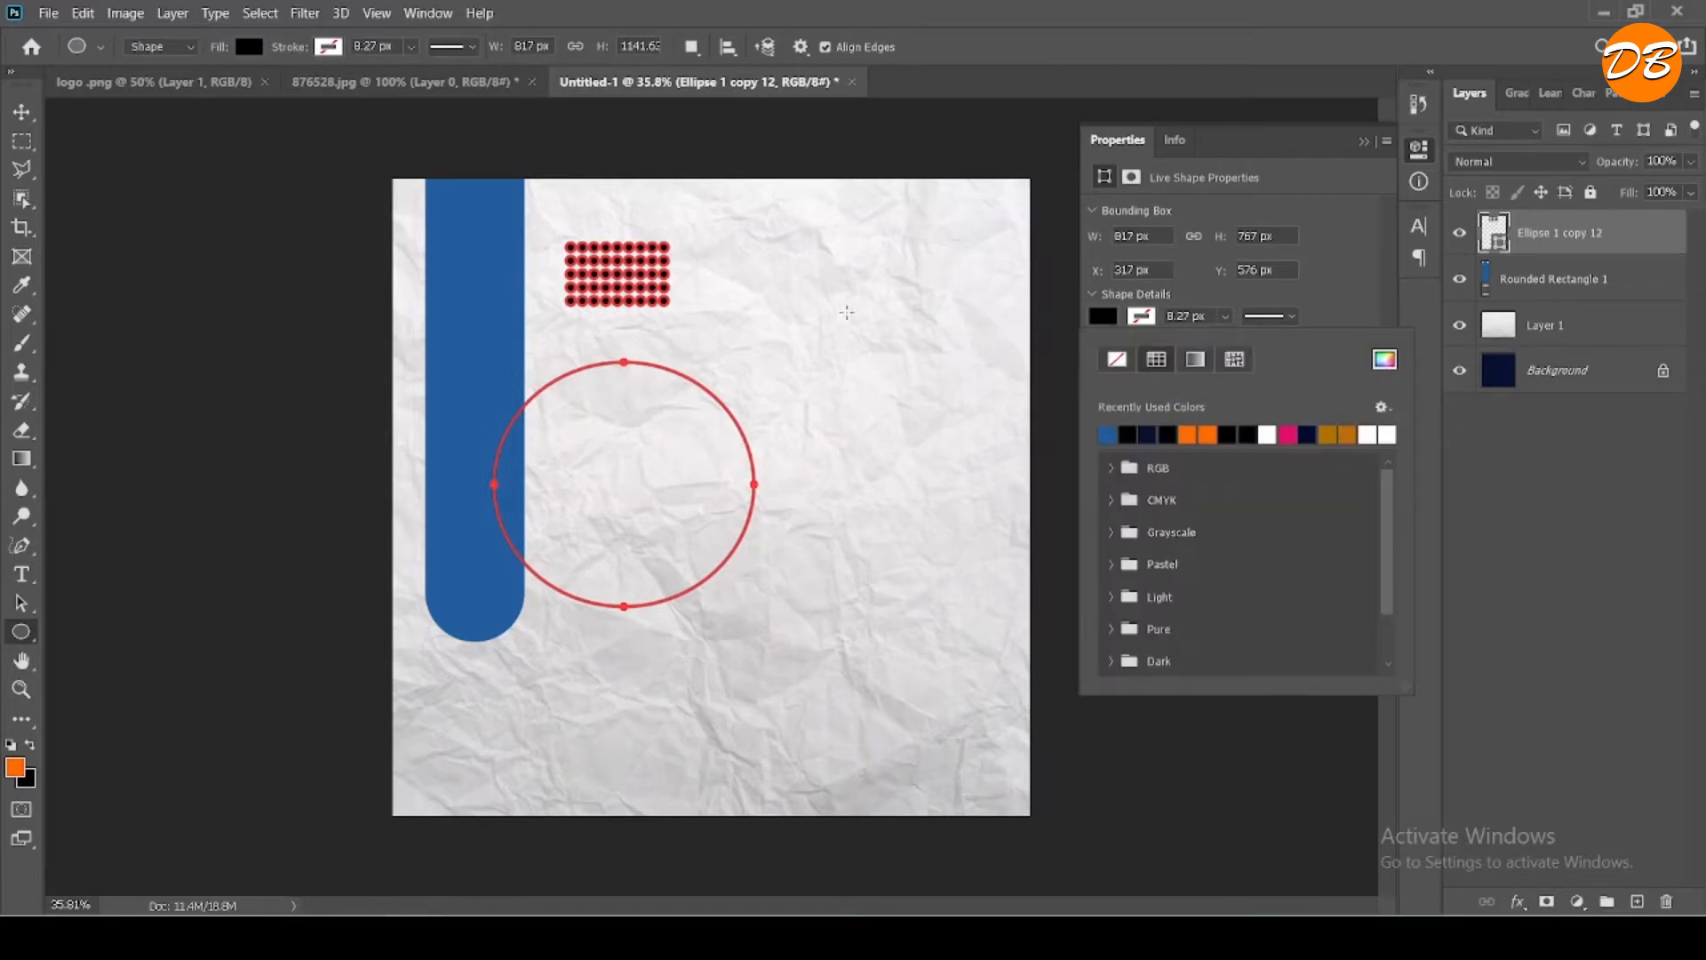
key(v)
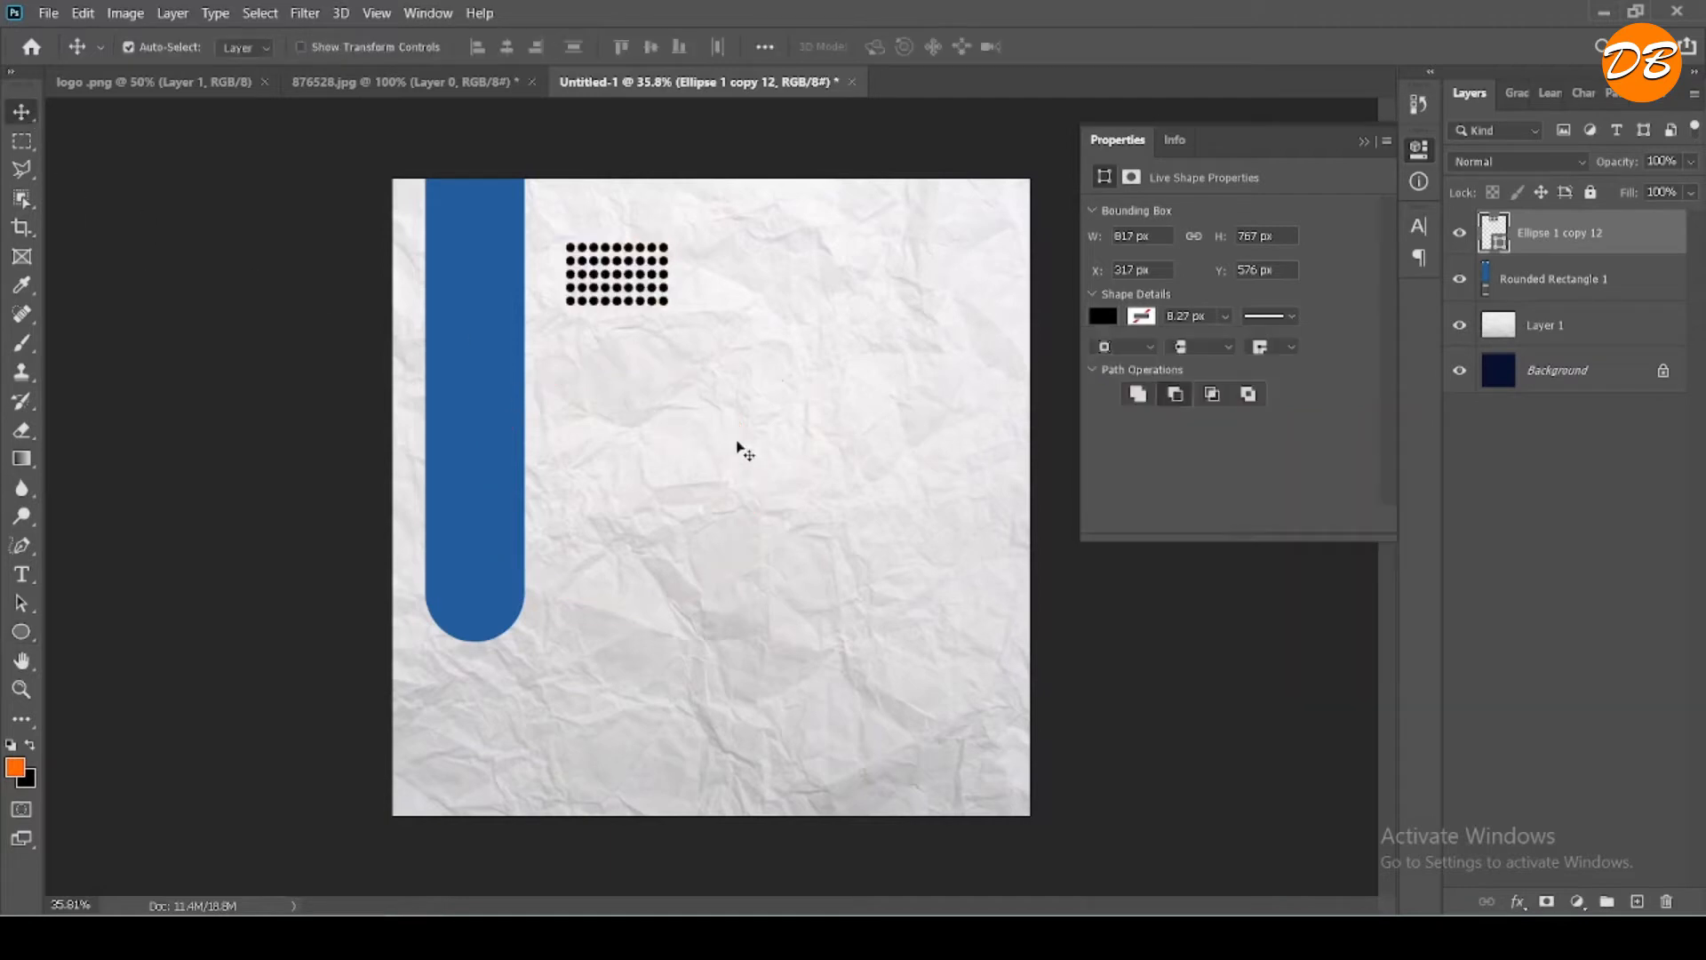
- Draw a separate circle about 725 px in diameter below the dot grid, starting from the Background layer
click(1480, 389)
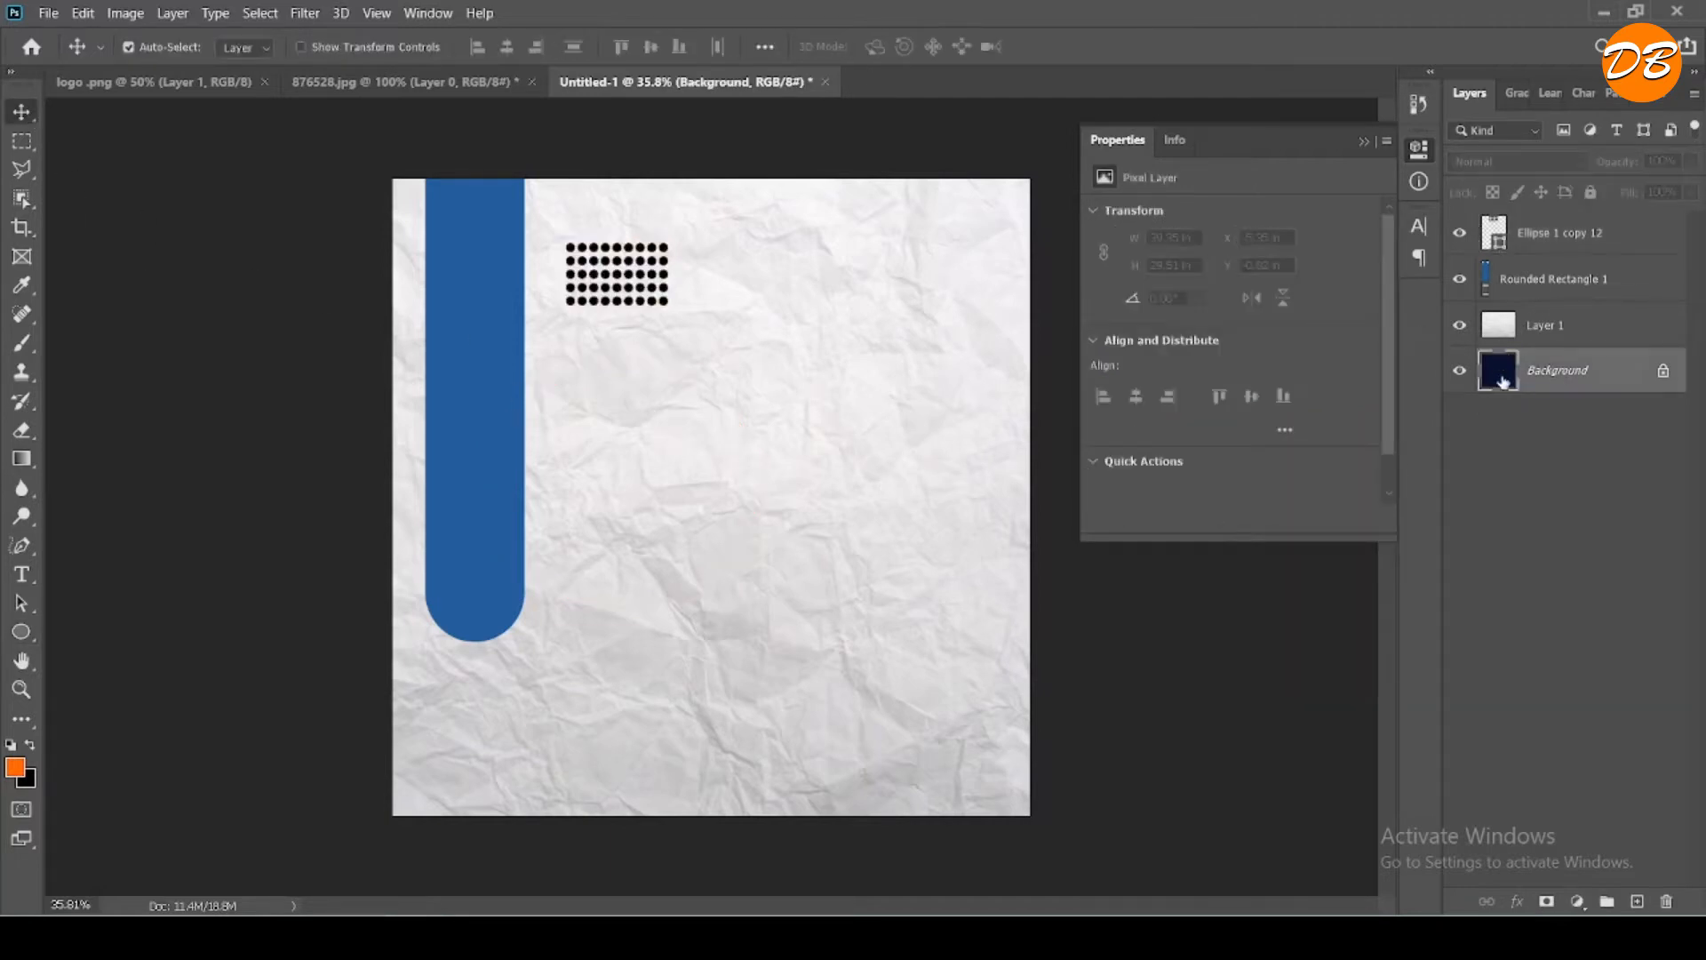
click(1542, 327)
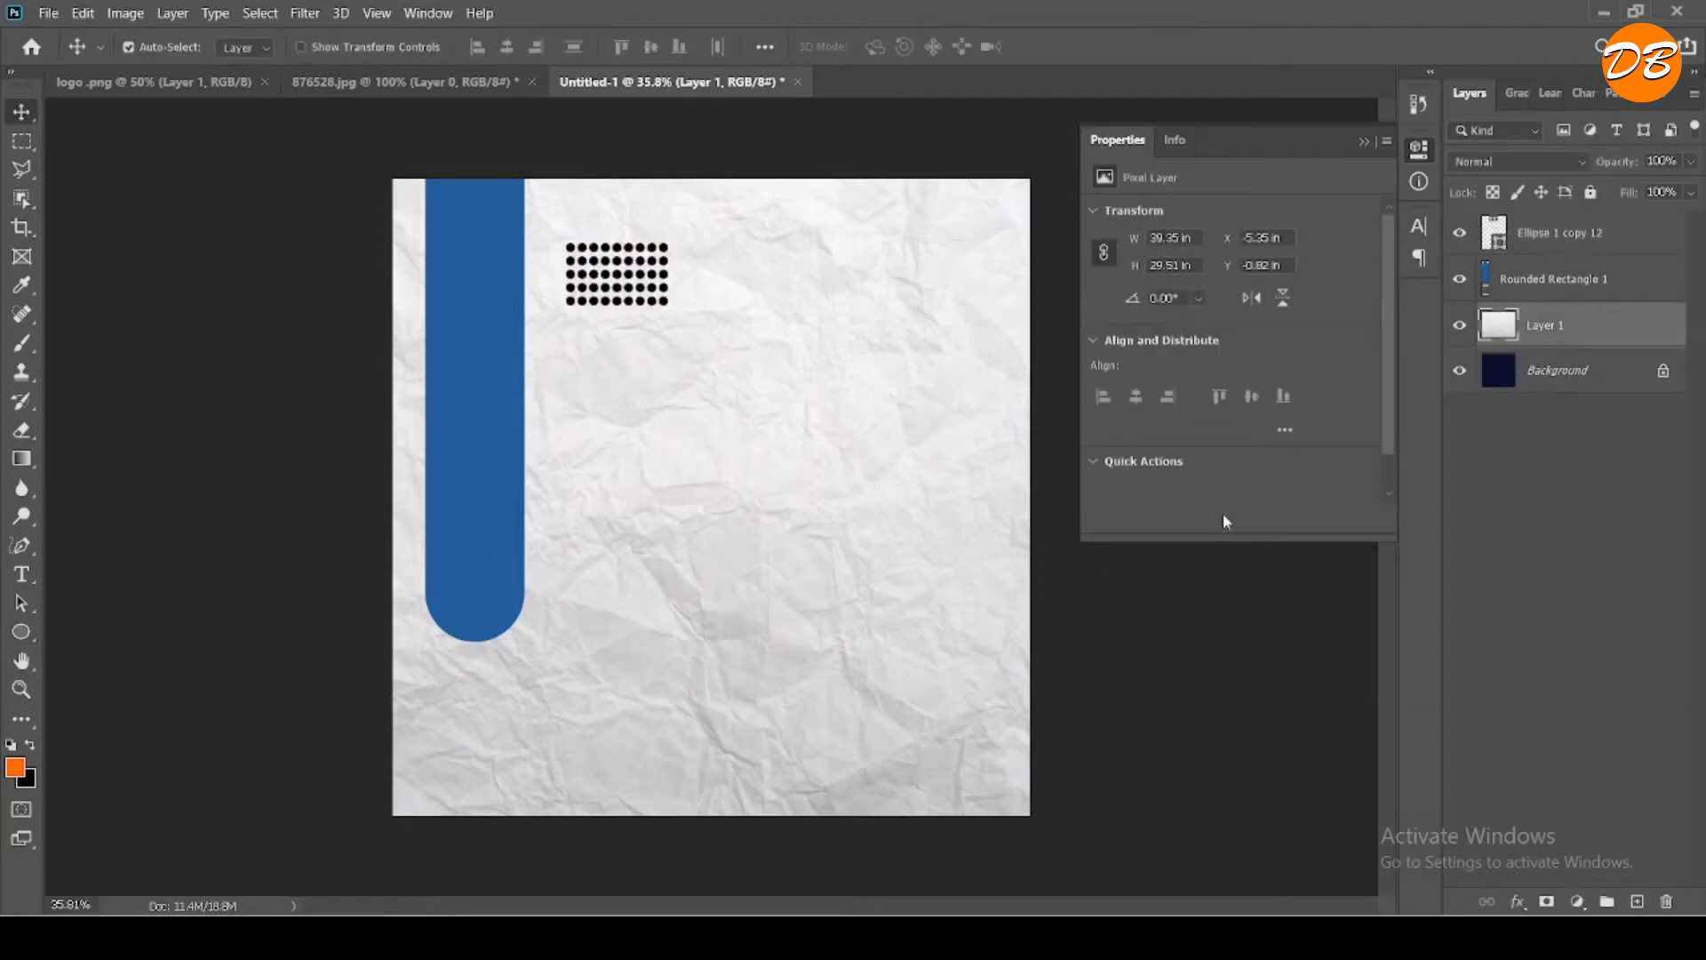
click(1530, 384)
click(21, 631)
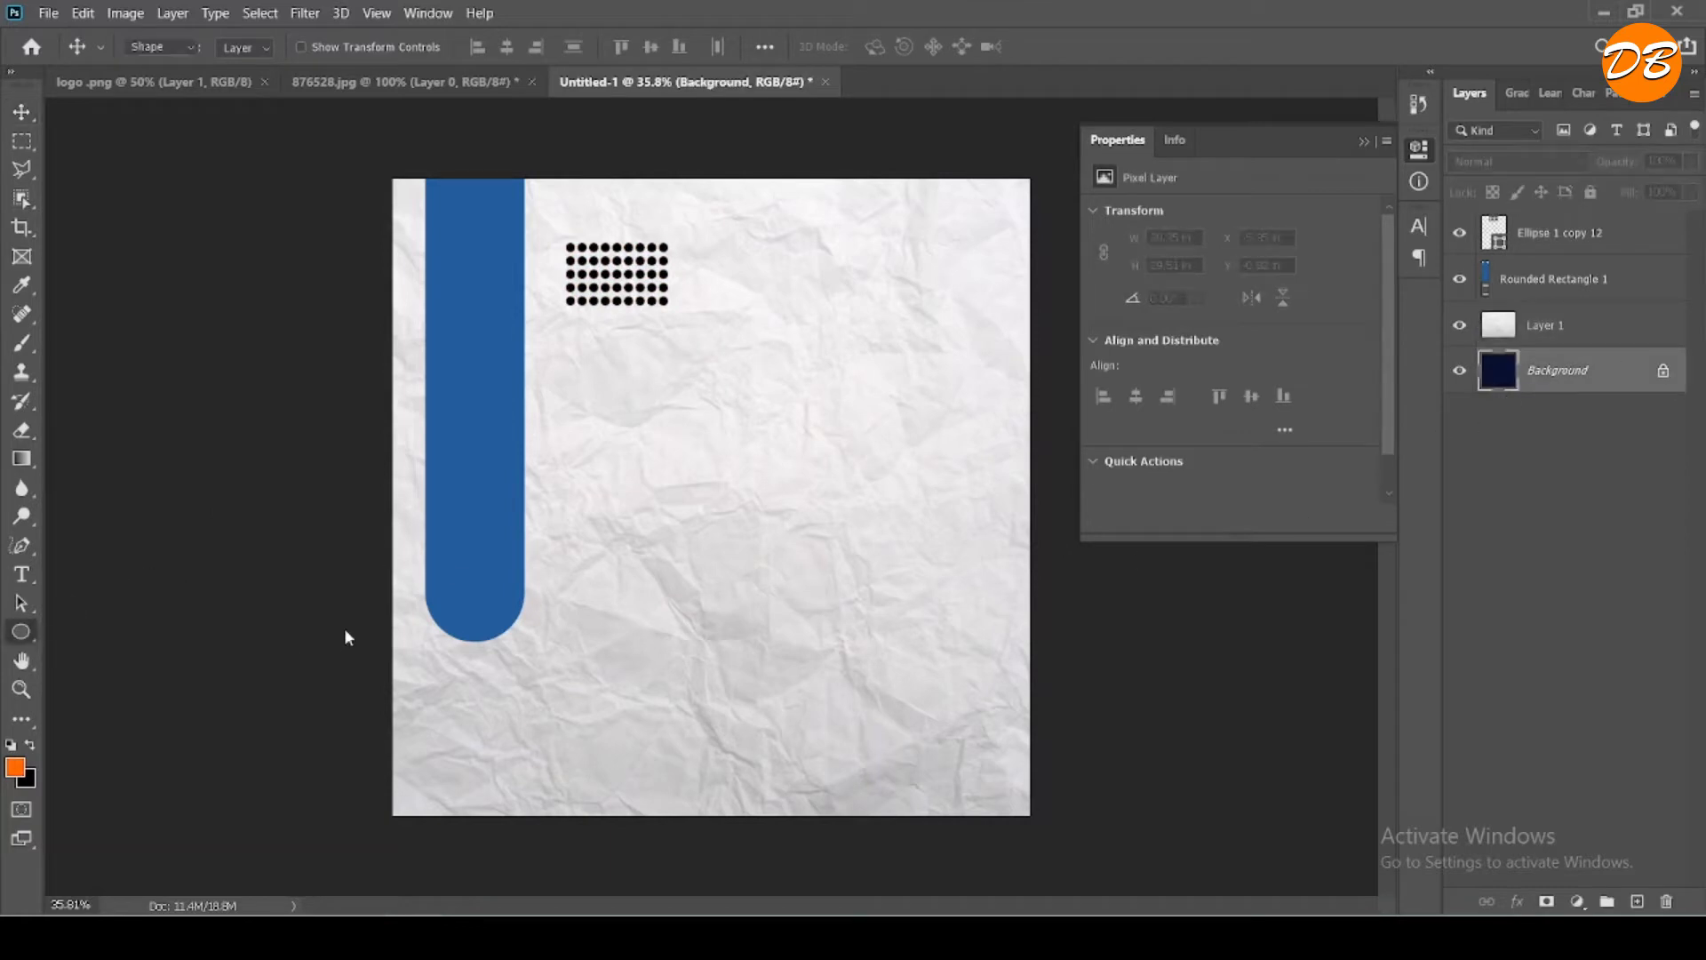
drag(573, 445, 805, 677)
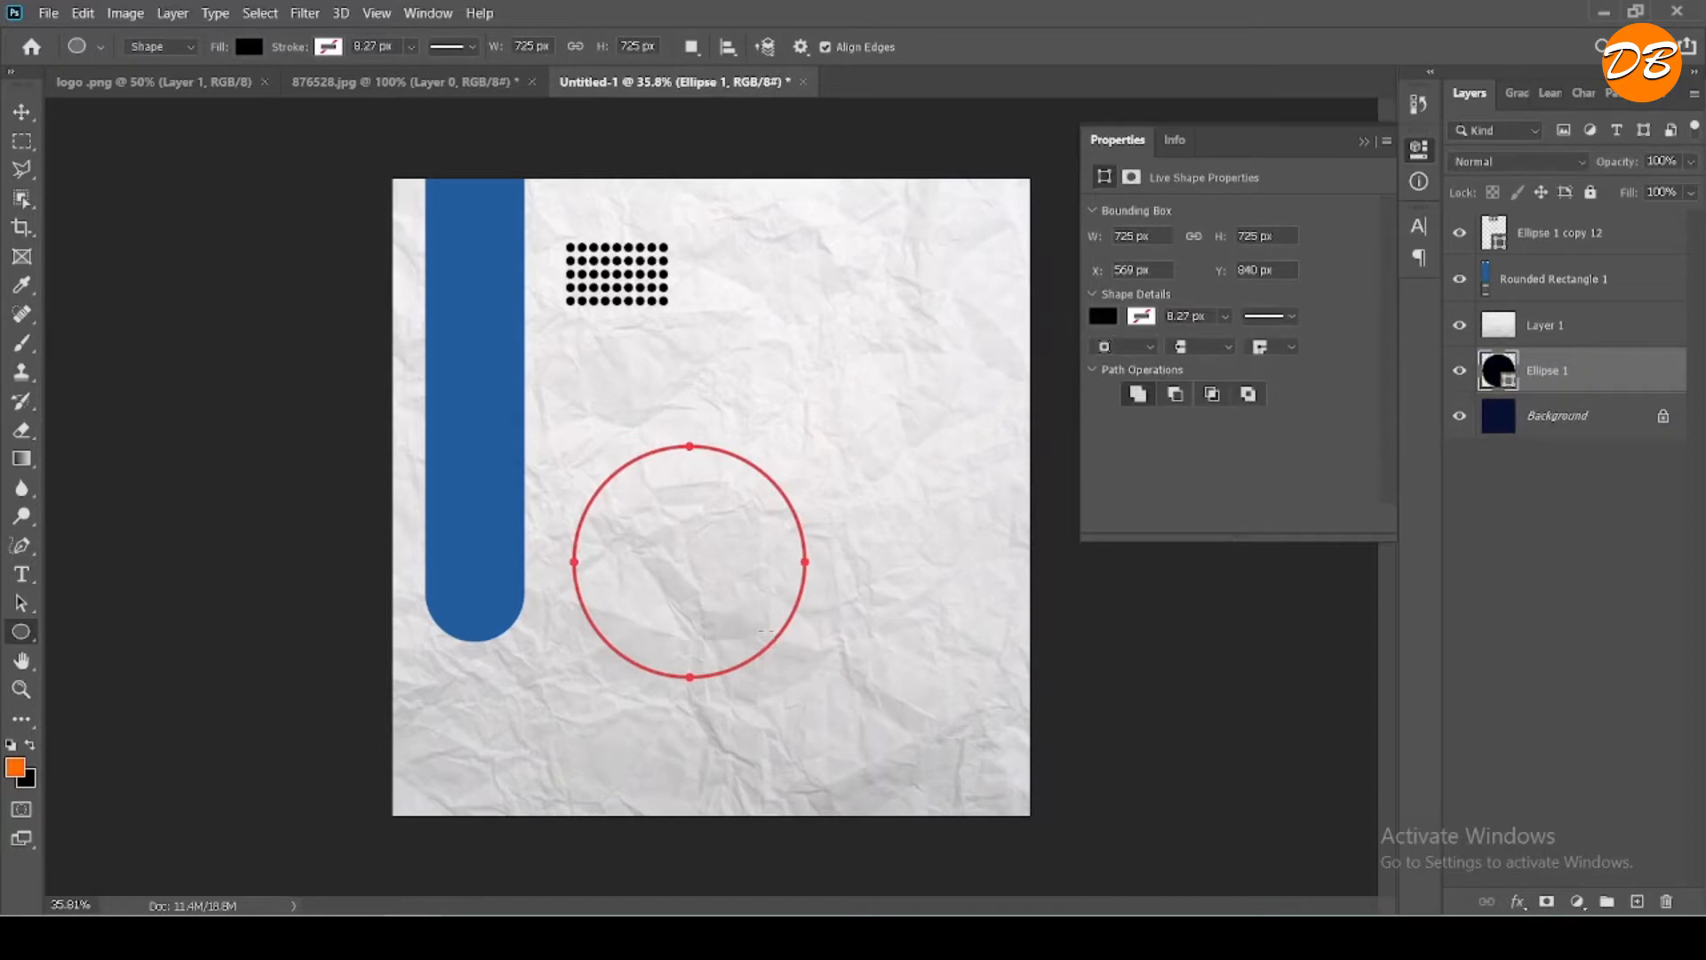
- Bring the 725 px circle's layer to the top of the stack and fill the circle white
drag(1589, 382, 1564, 229)
click(1103, 318)
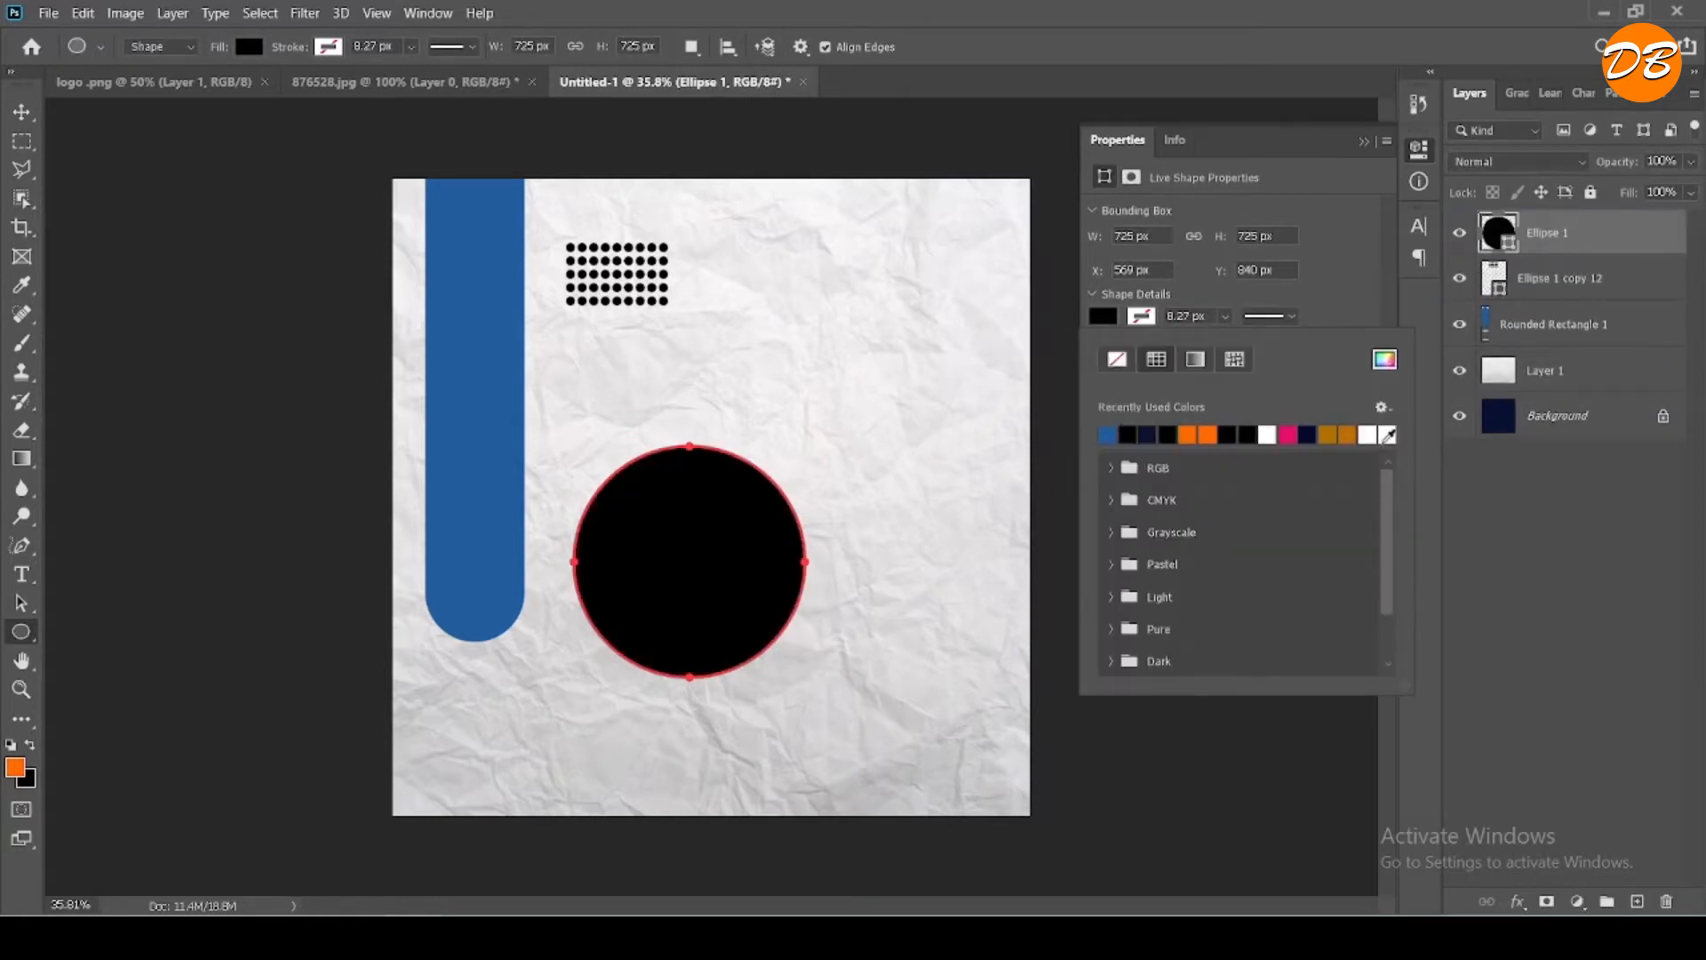
click(1386, 435)
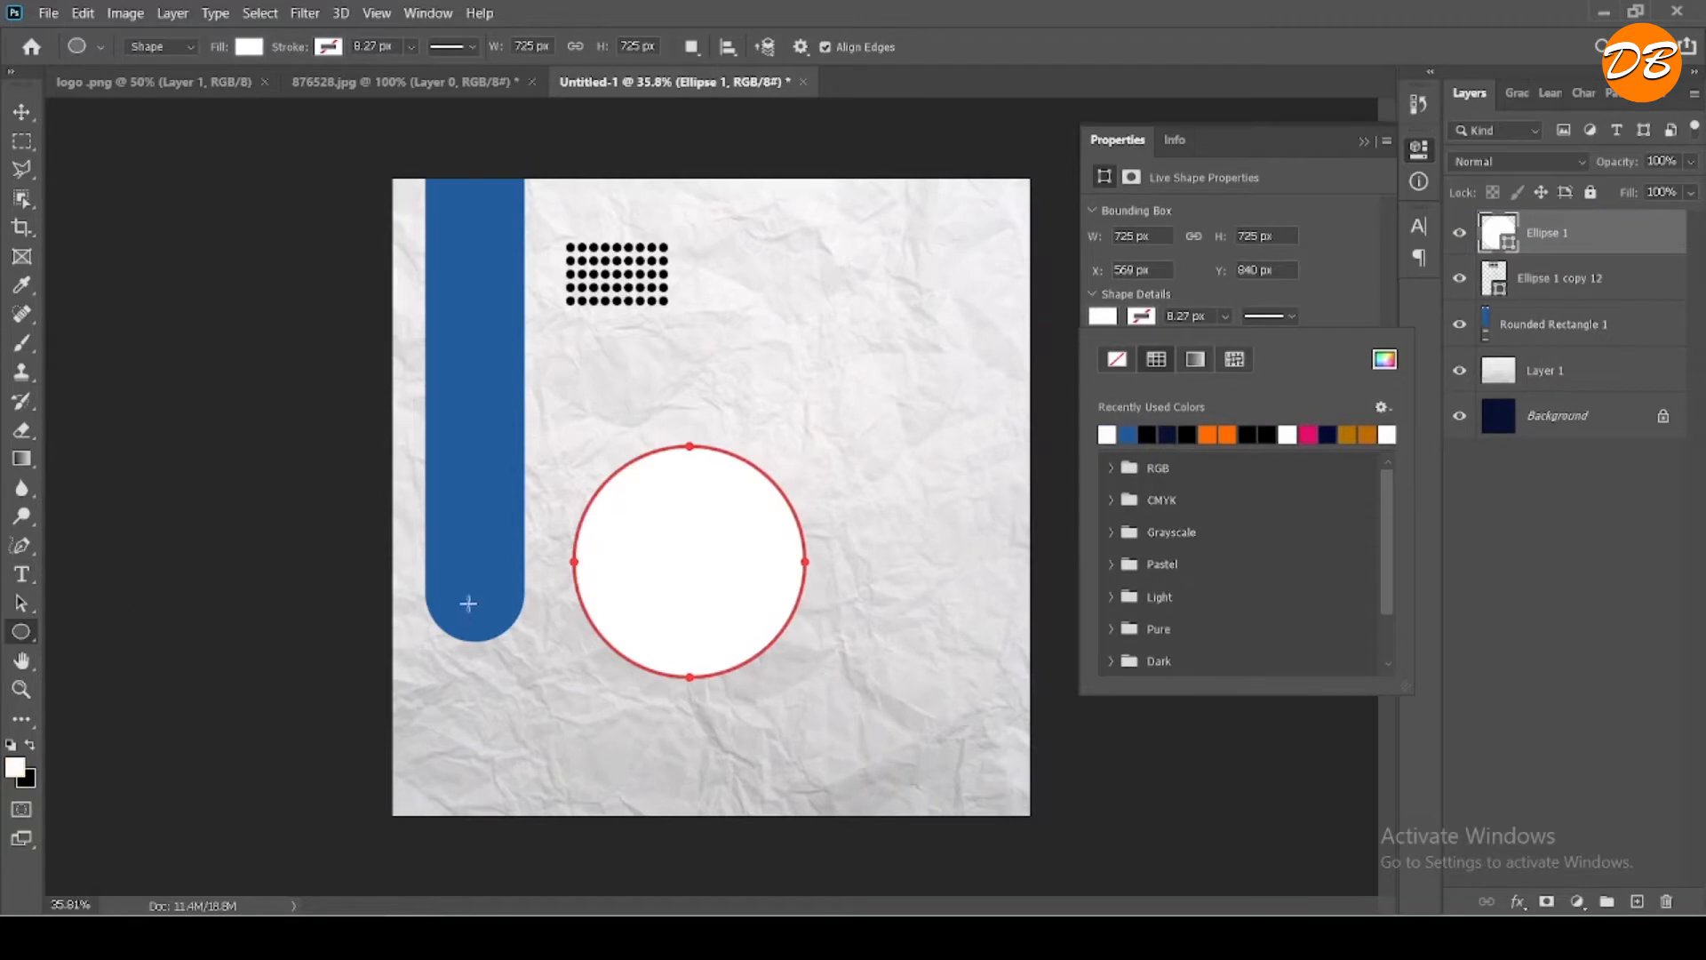
- Duplicate the white circle twice, with one copy above and one below it, and scale the upper copy to about 92%
click(22, 112)
mouse_move(1549, 245)
mouse_down()
mouse_move(1562, 322)
mouse_move(1564, 218)
mouse_up()
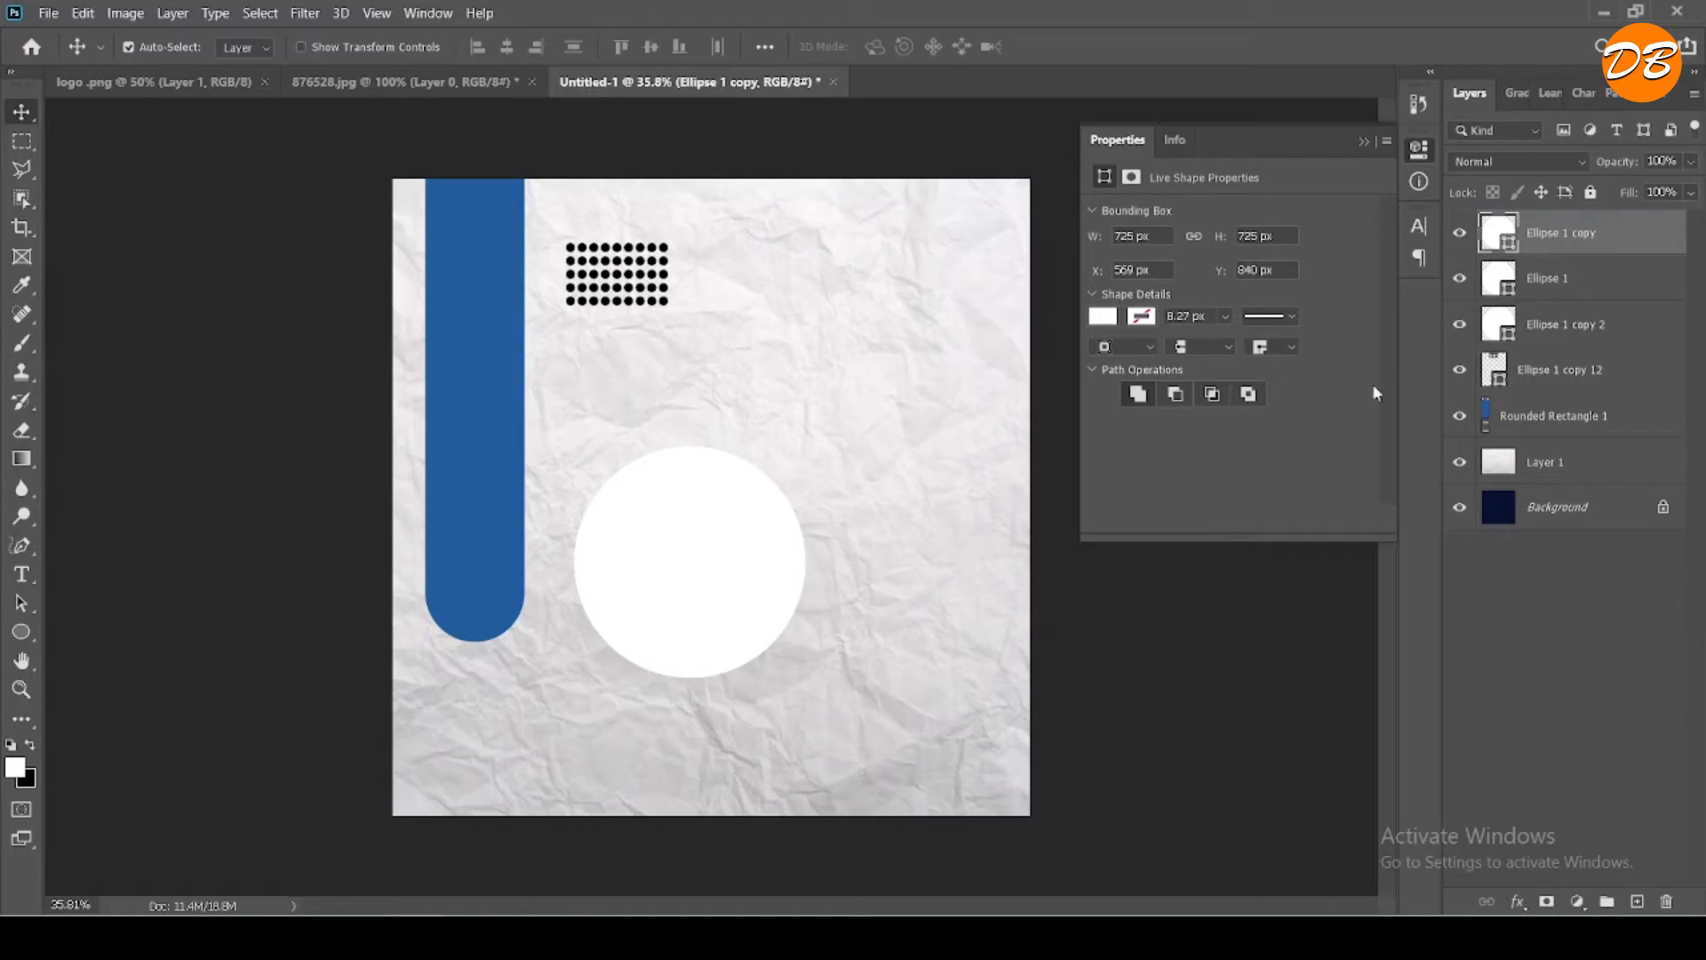
key(ctrl+t)
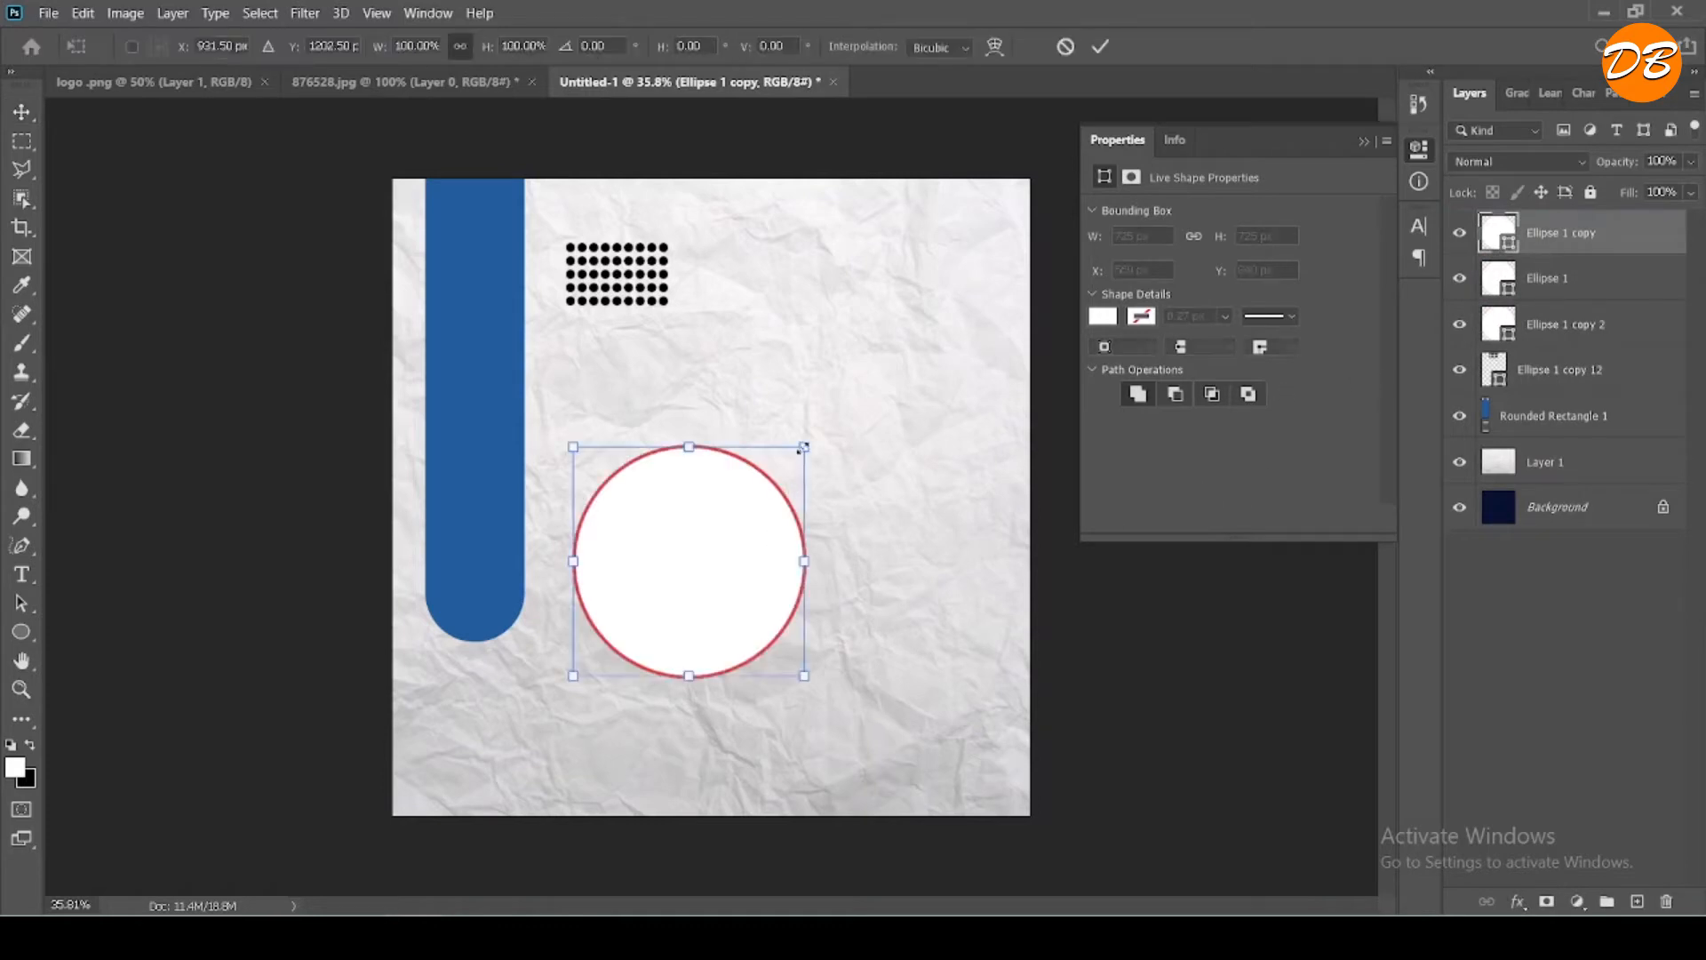
drag(803, 447, 784, 463)
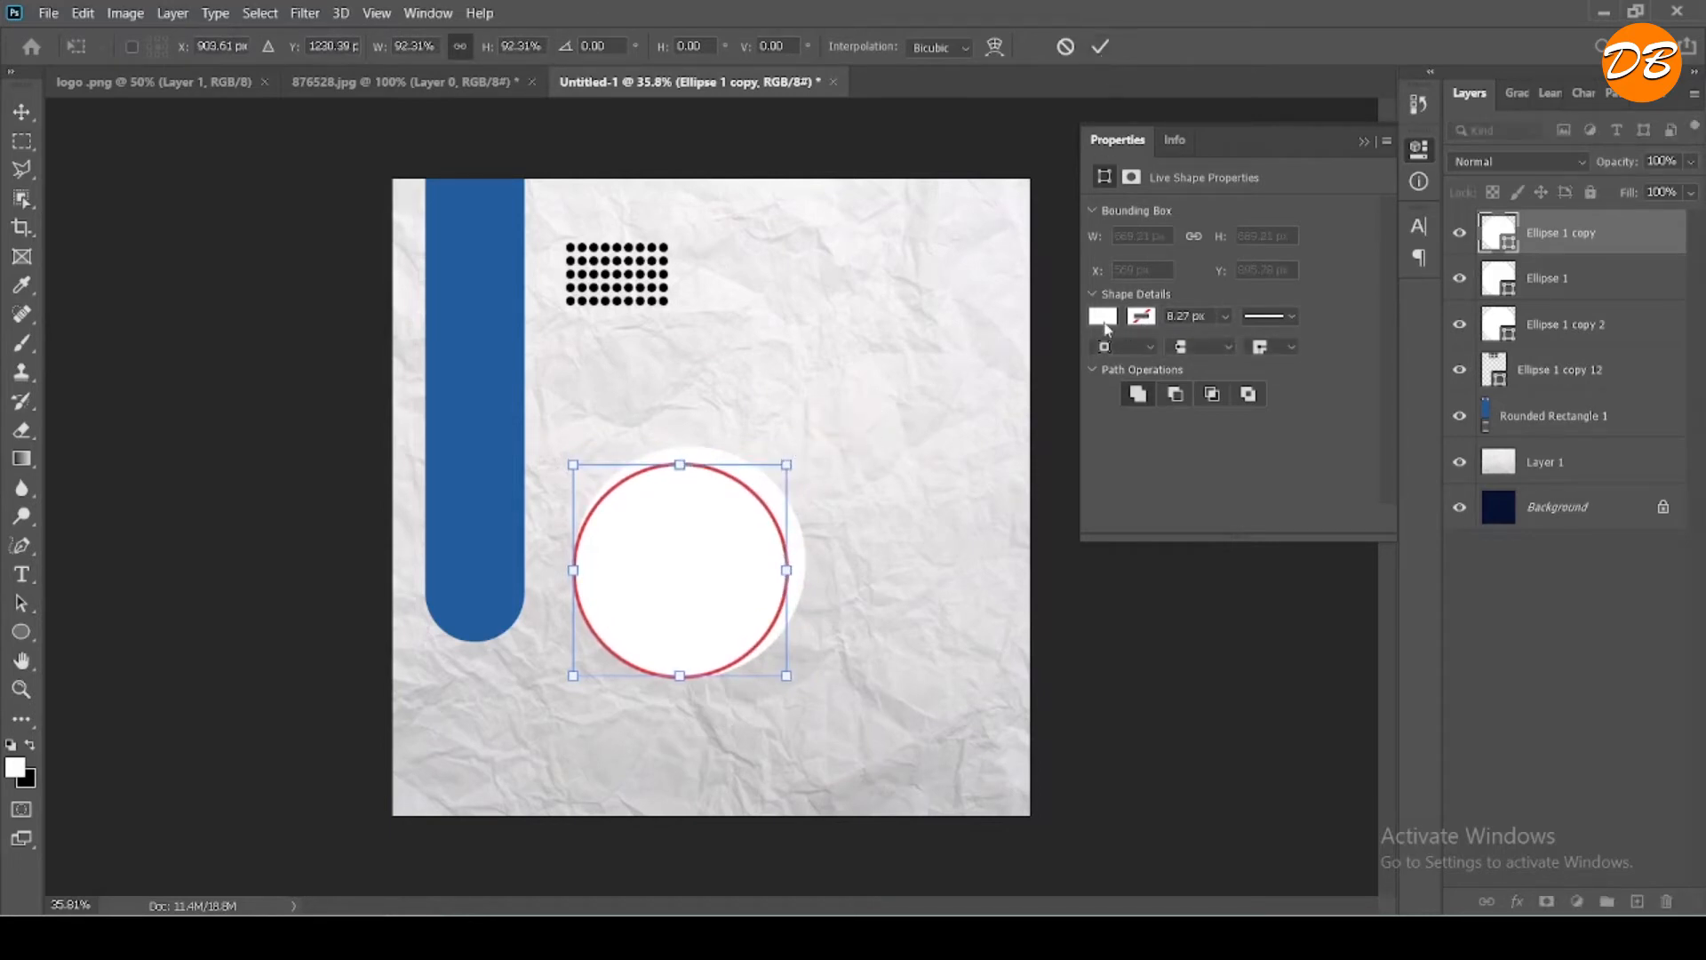
click(1100, 46)
- Change the smaller upper circle to no fill with a medium blue stroke and centre it on the white circle
click(1104, 318)
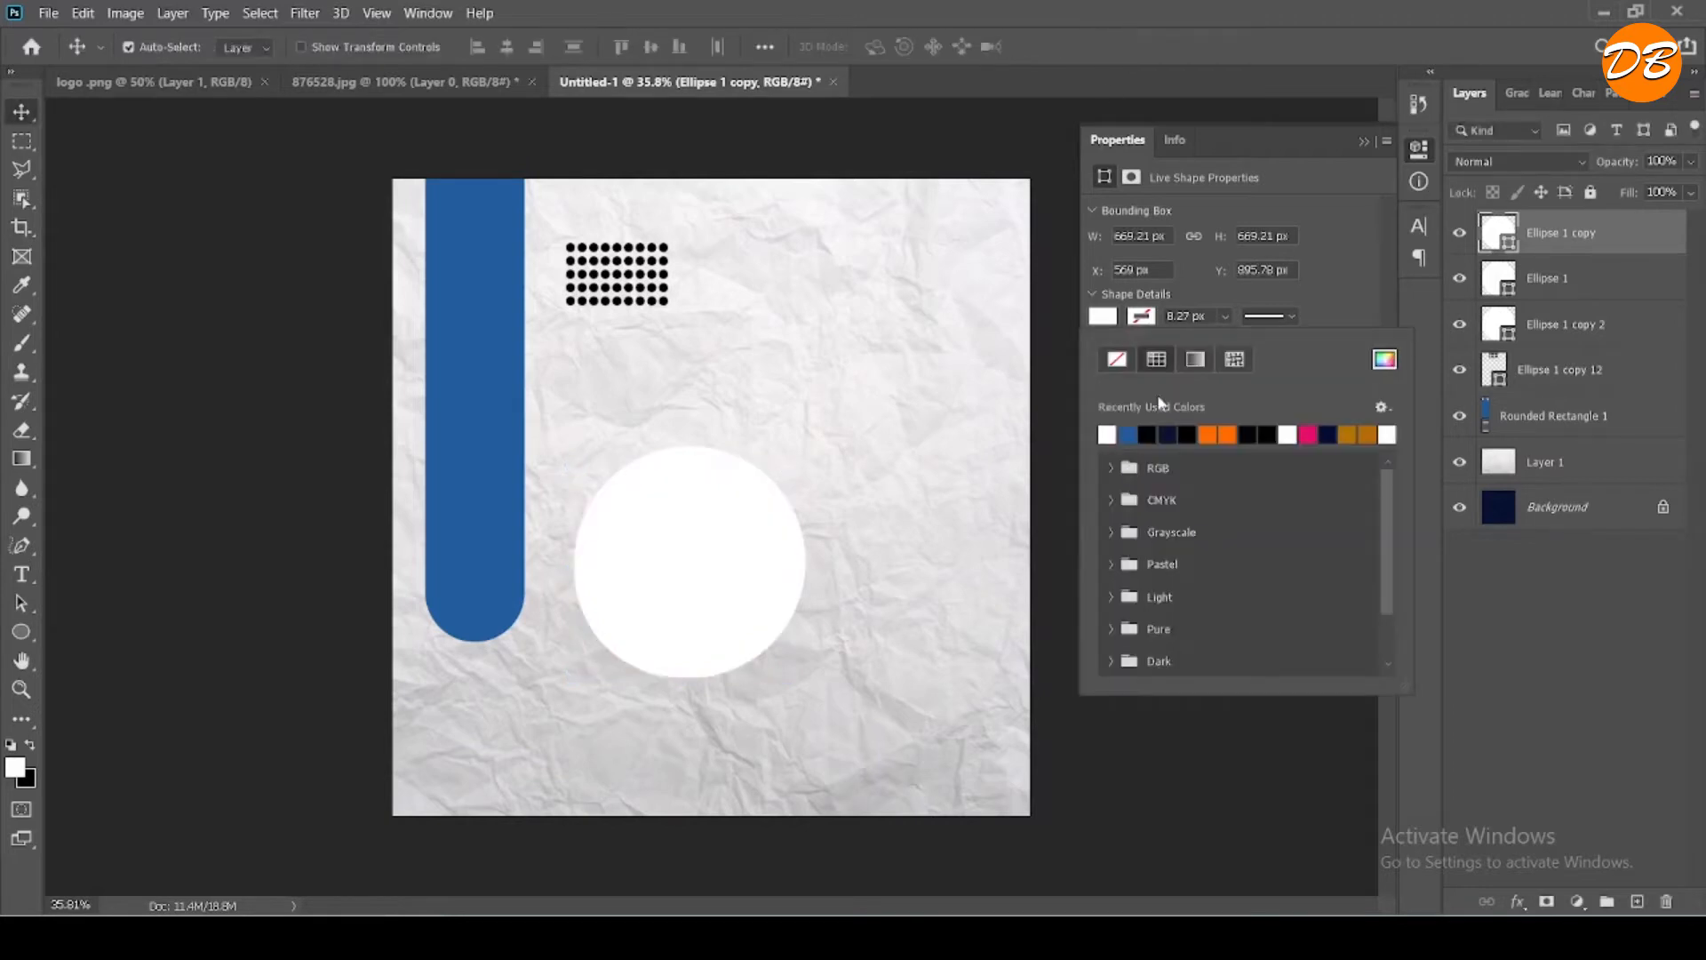
click(1117, 359)
click(1148, 321)
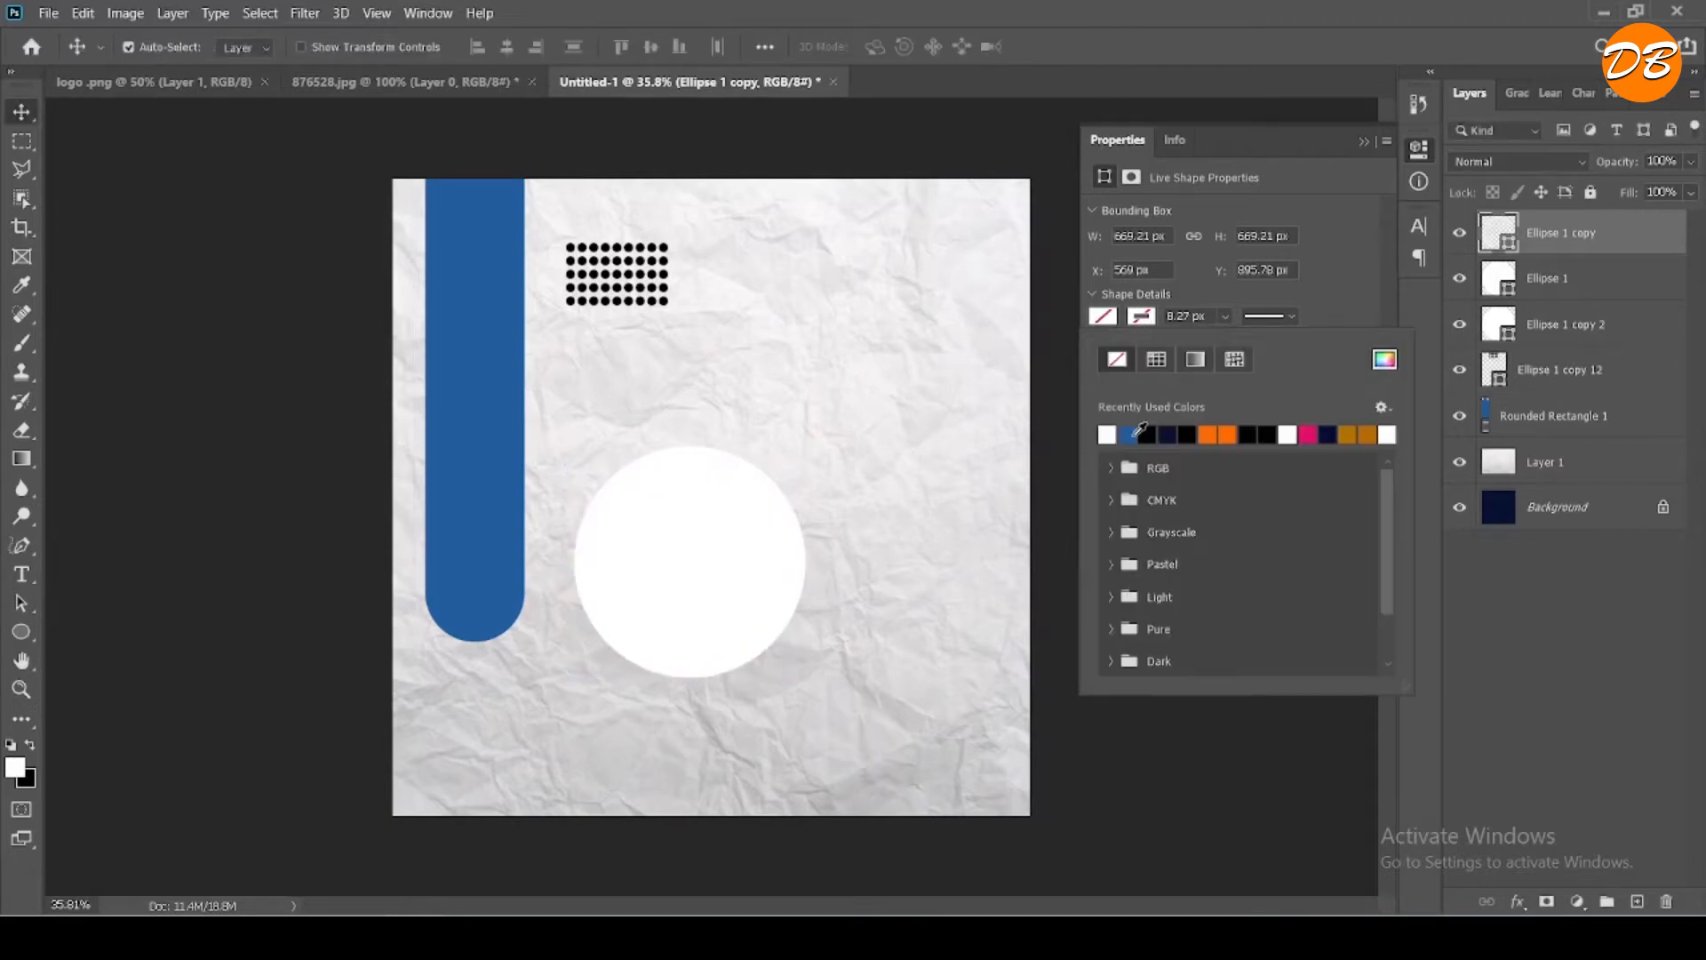
click(1134, 433)
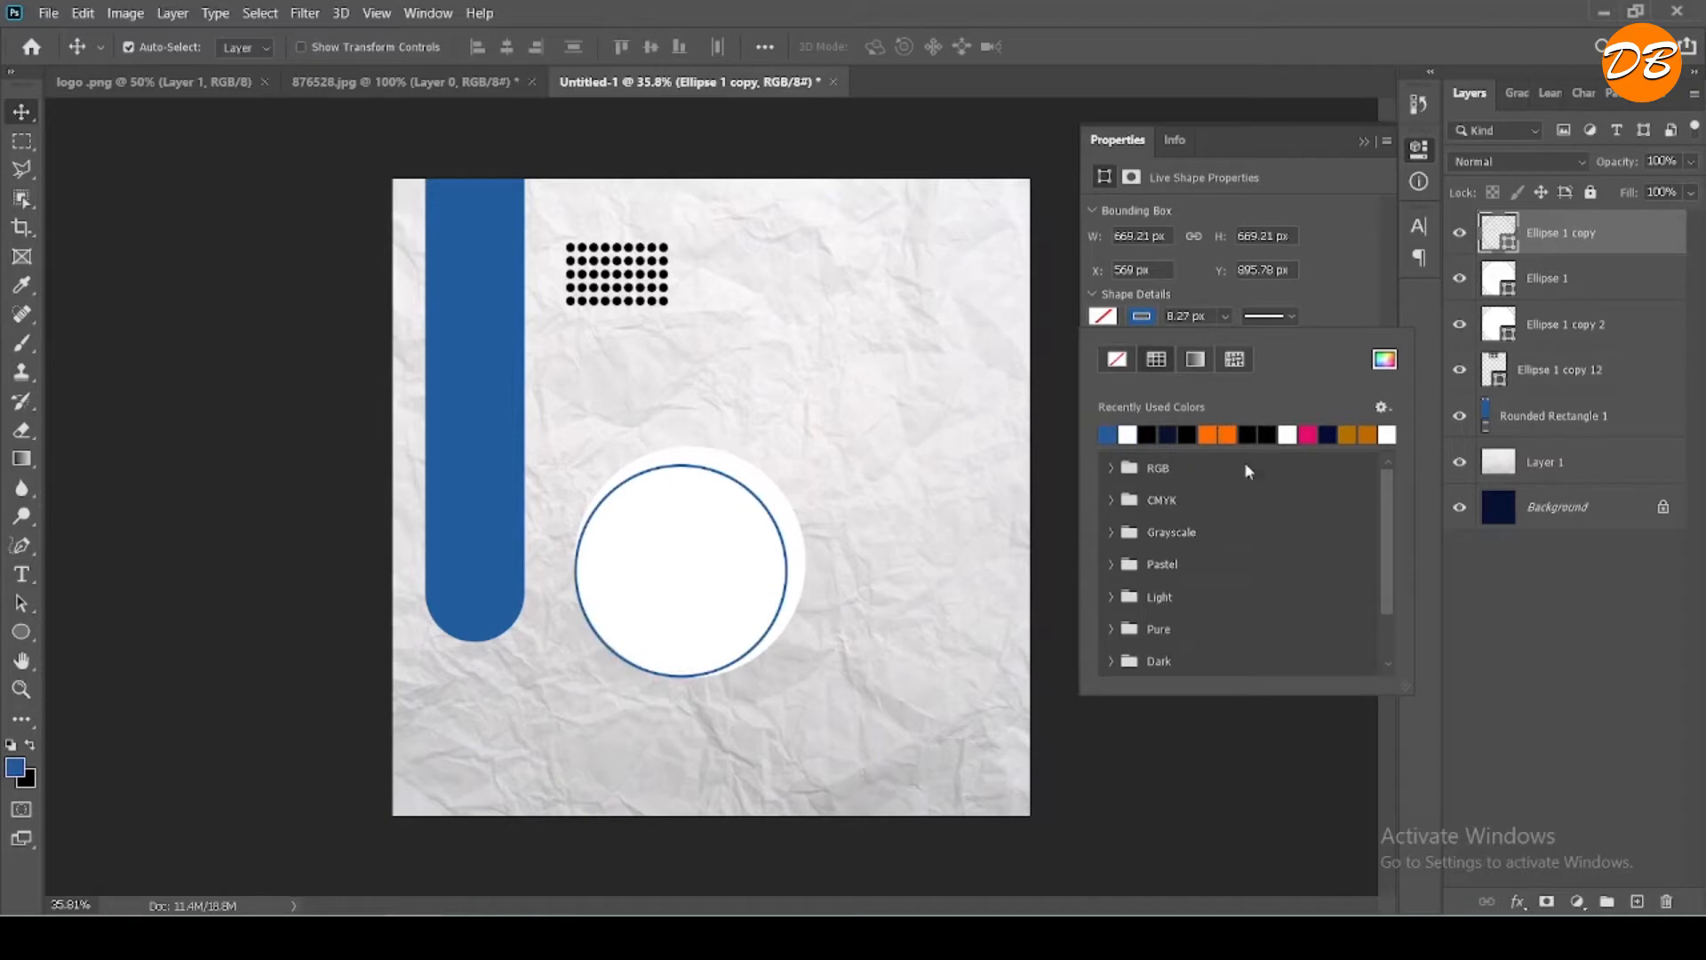
drag(788, 582, 794, 574)
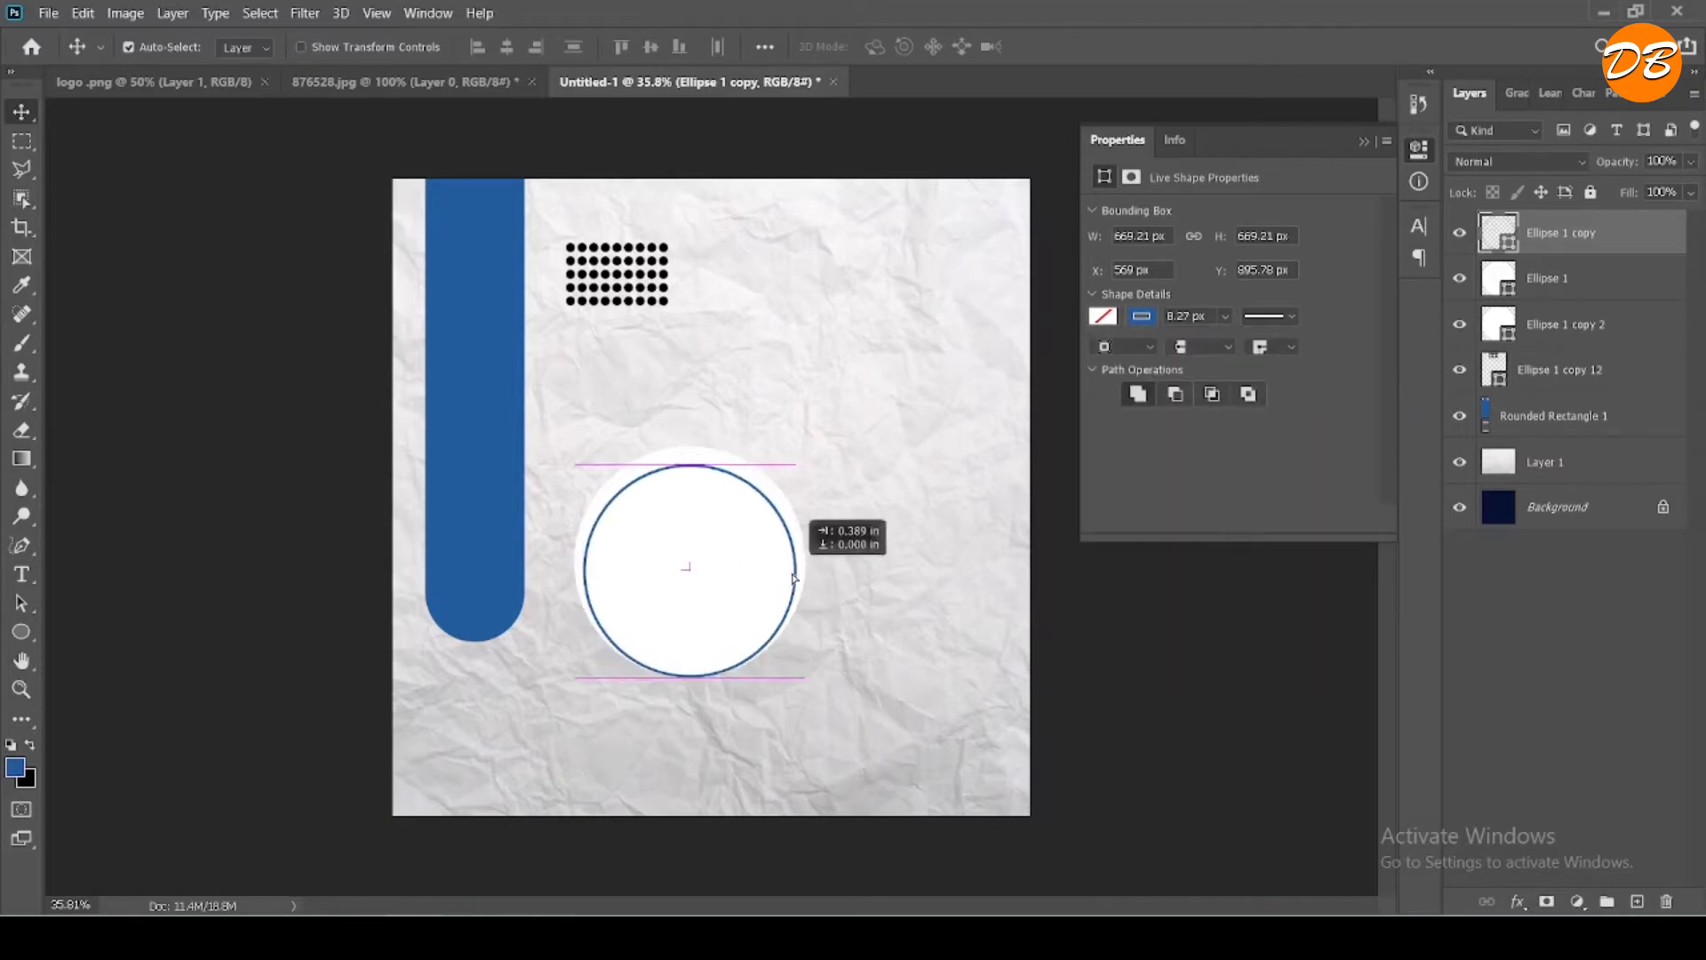
drag(793, 574, 793, 574)
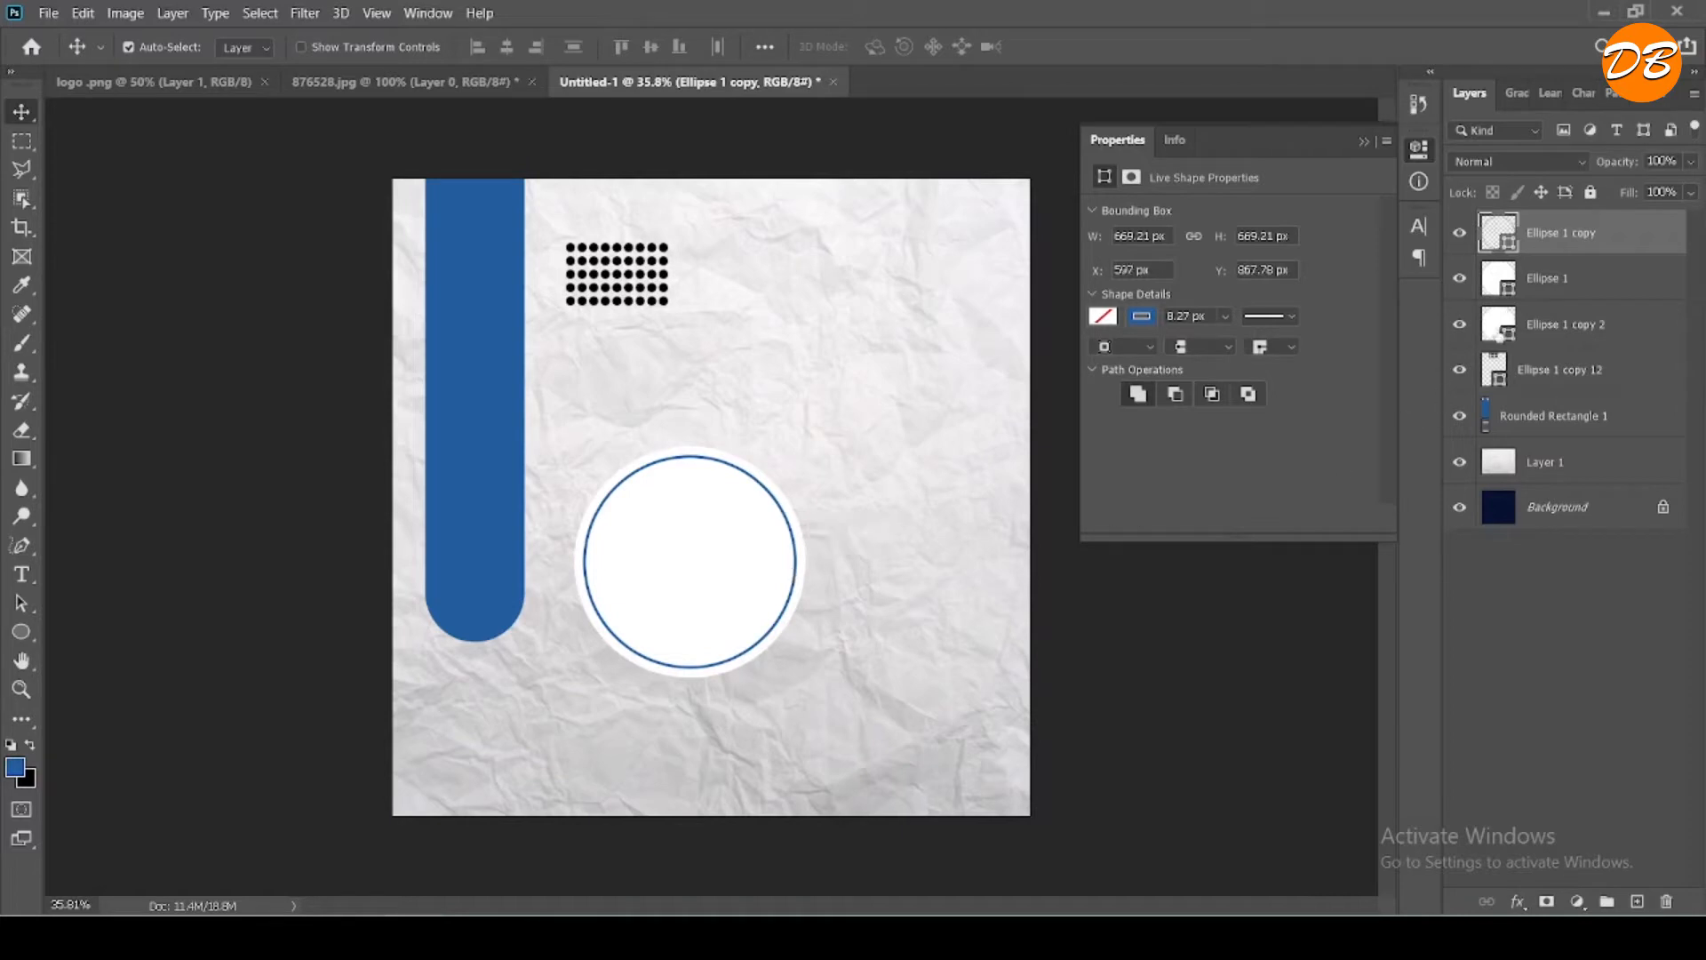
- Scale the lower white circle copy to about 87% around its centre and move its layer above the blue ring
click(1552, 328)
click(1461, 334)
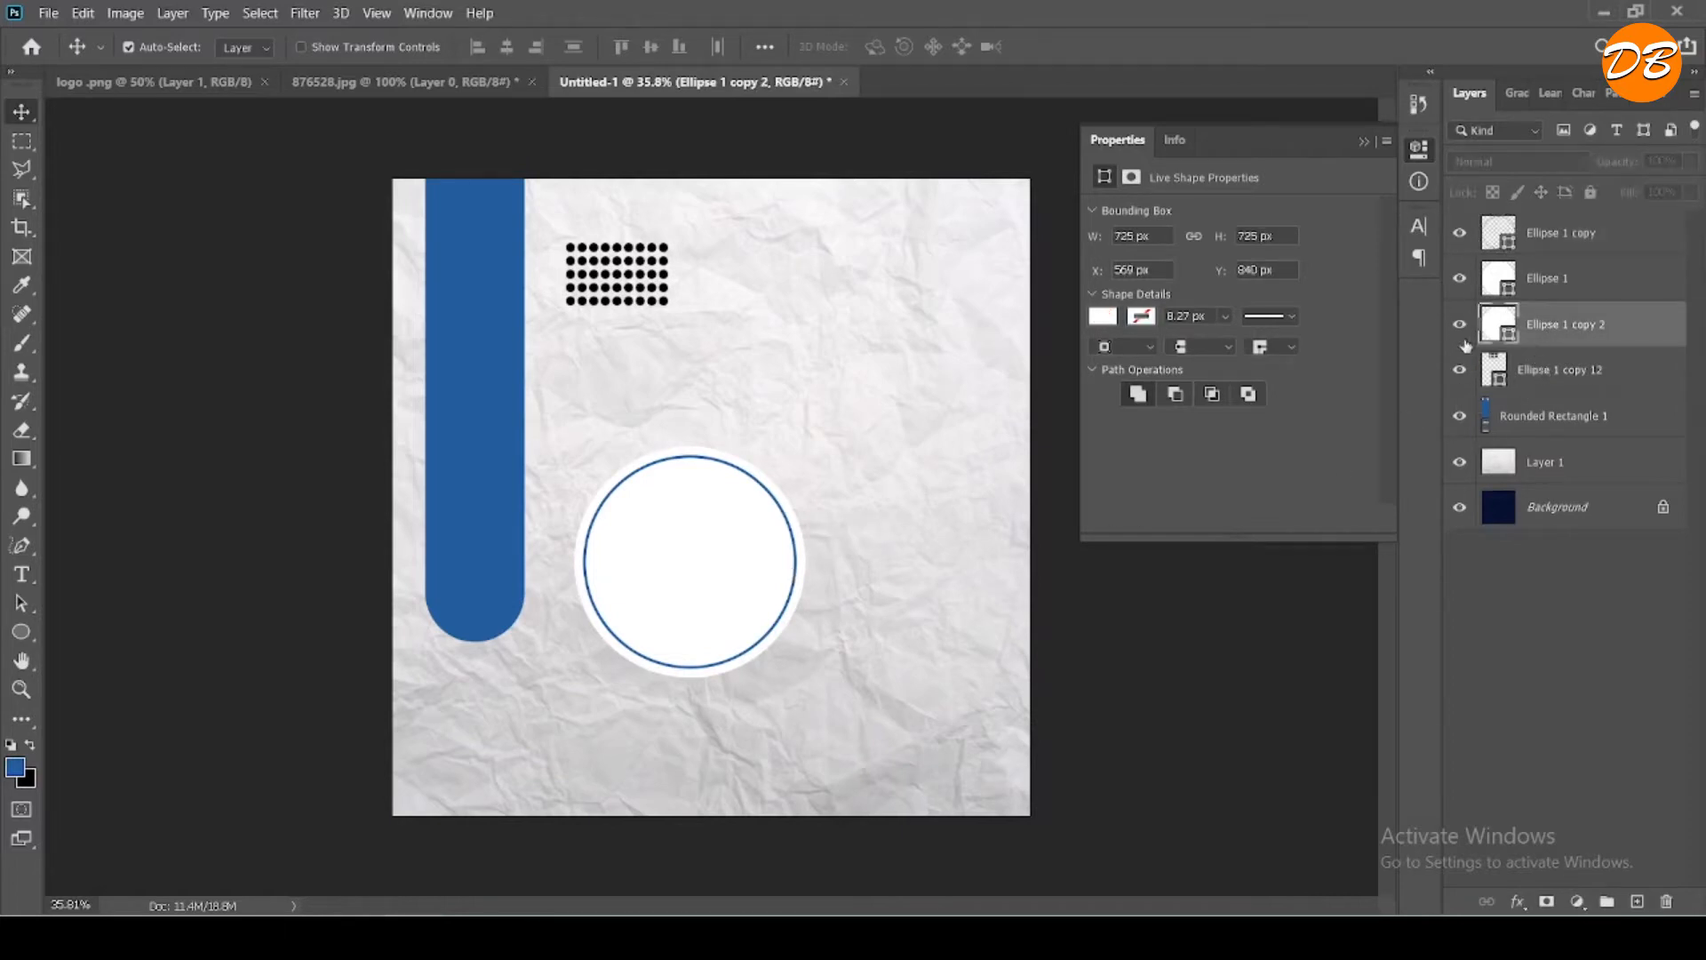
key(ctrl+t)
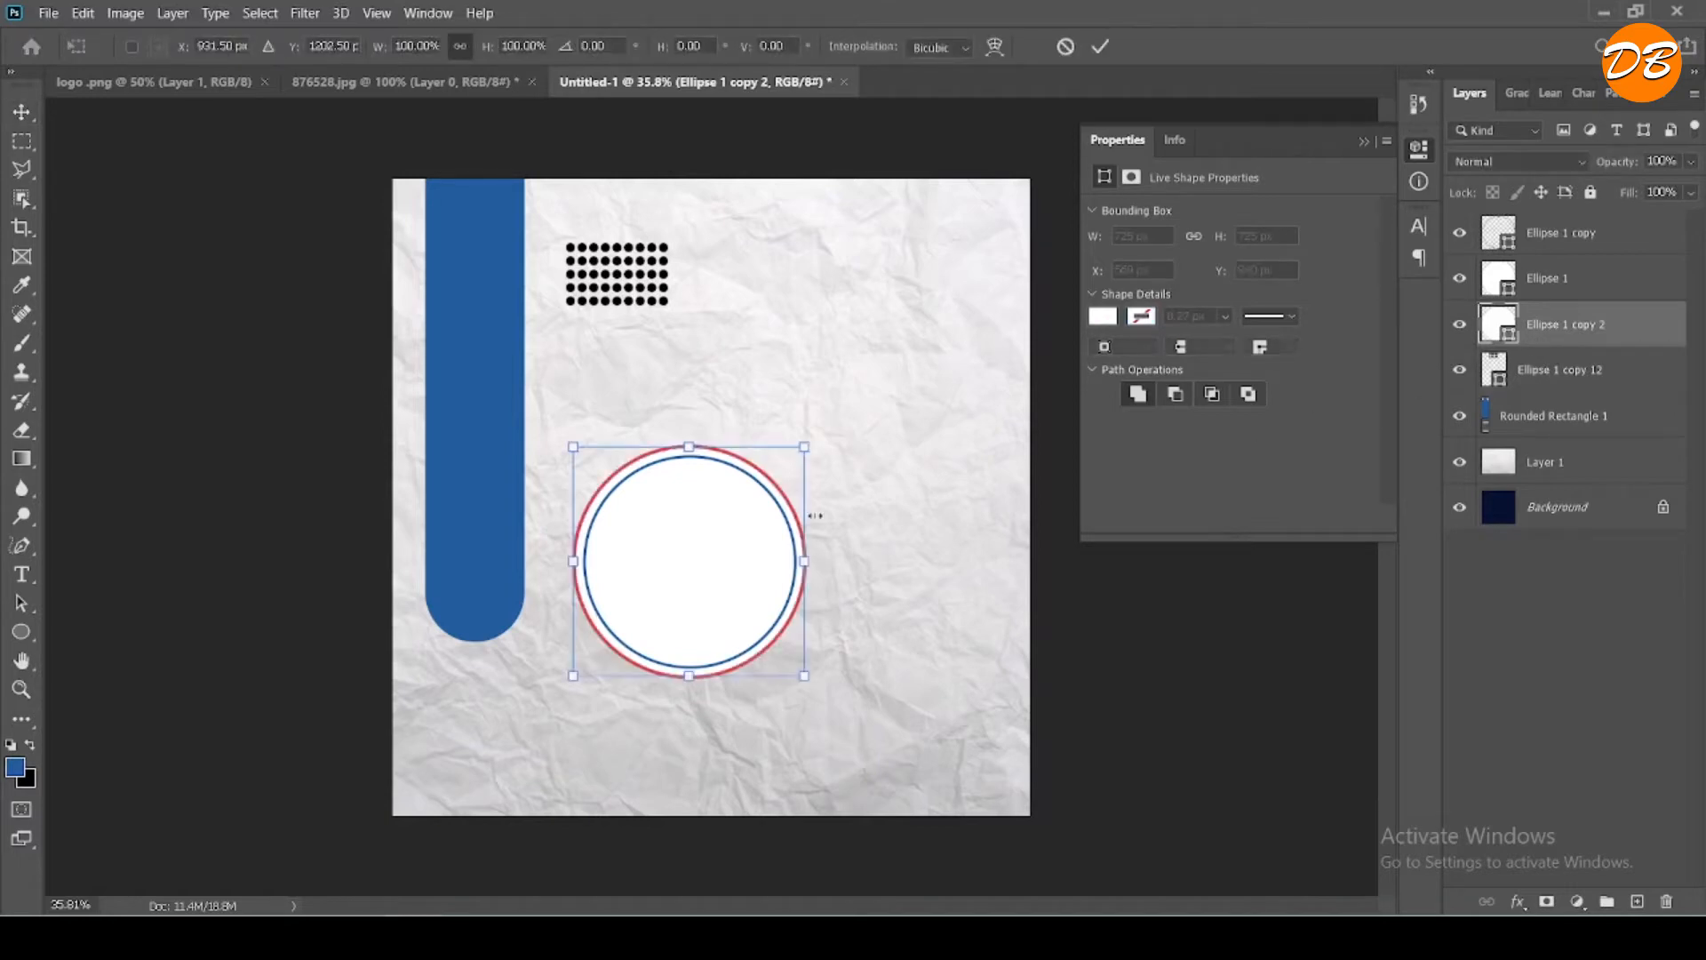
drag(797, 452, 773, 476)
drag(696, 579, 710, 566)
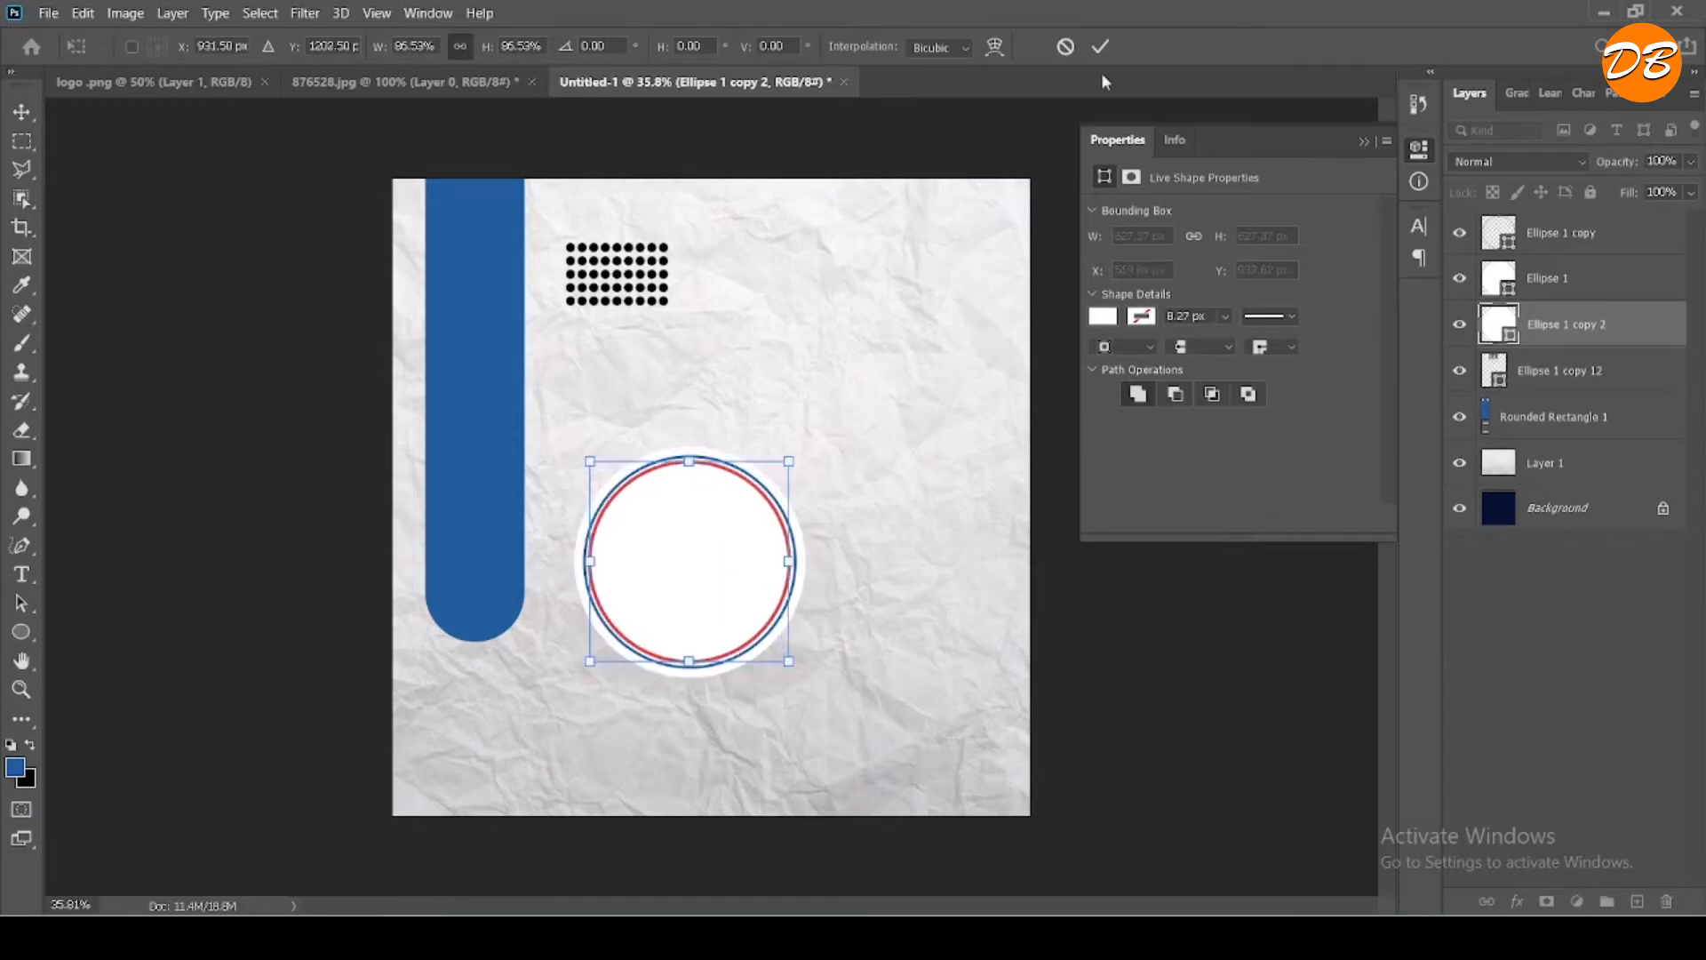
click(1100, 47)
drag(1541, 326, 1535, 215)
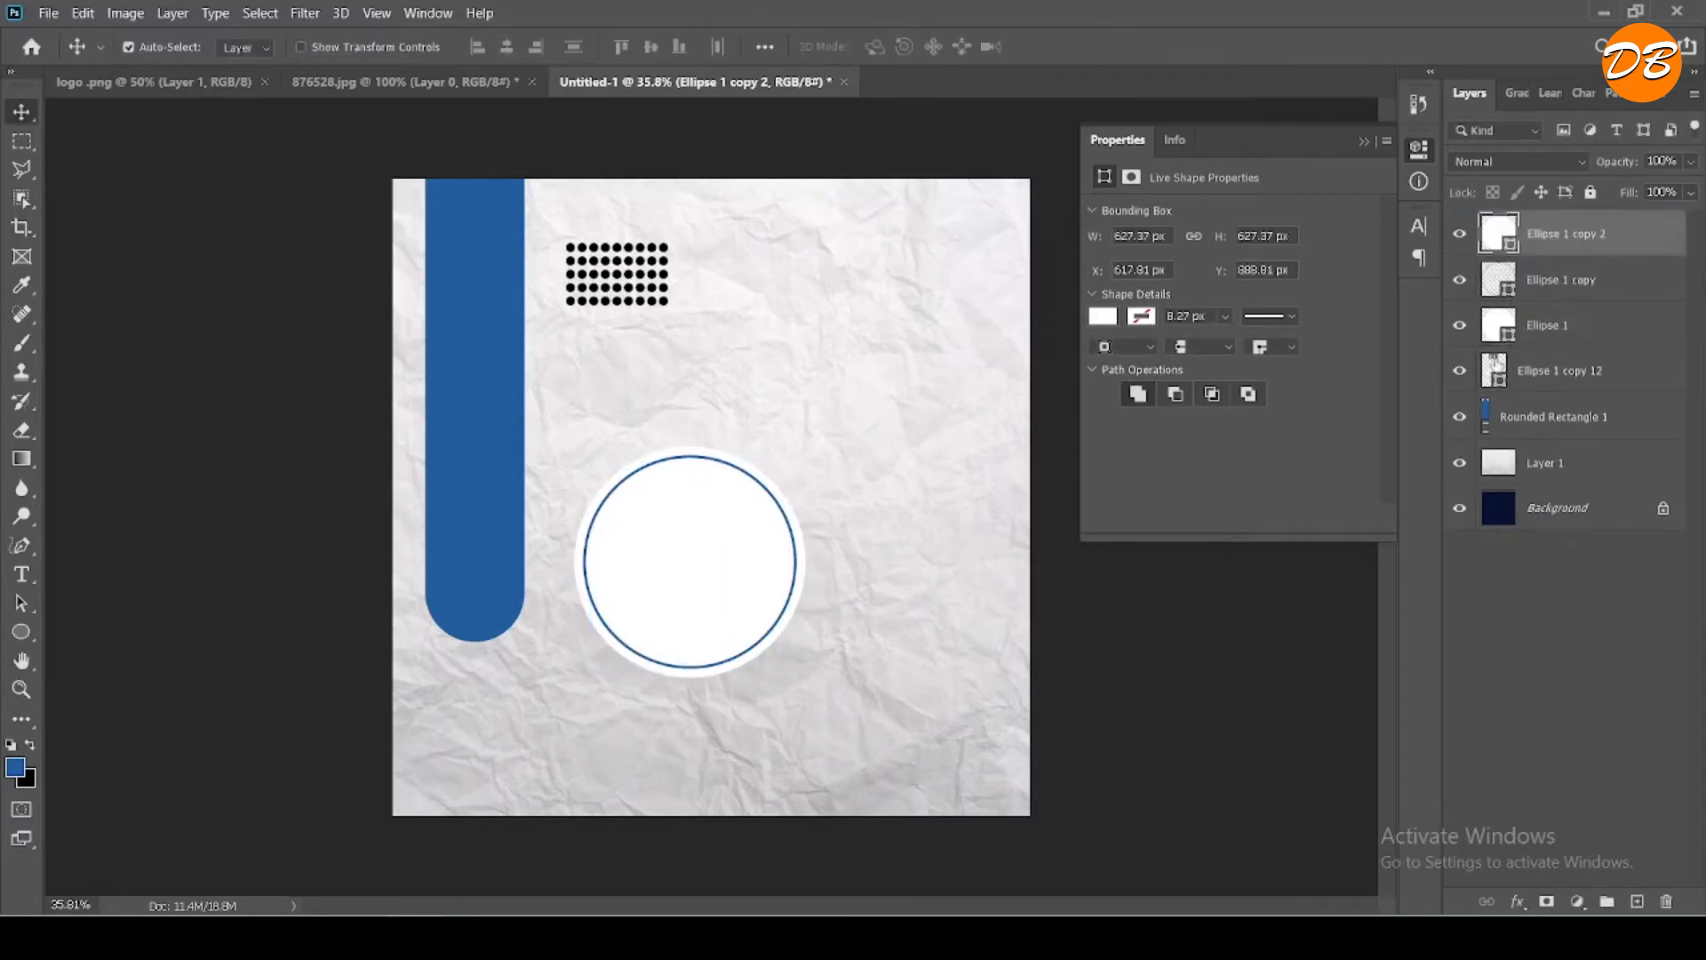
- Check the circle layers' visibility and combine the three circle layers into a new group with the default settings
click(1460, 329)
click(1460, 330)
click(1458, 290)
click(1458, 290)
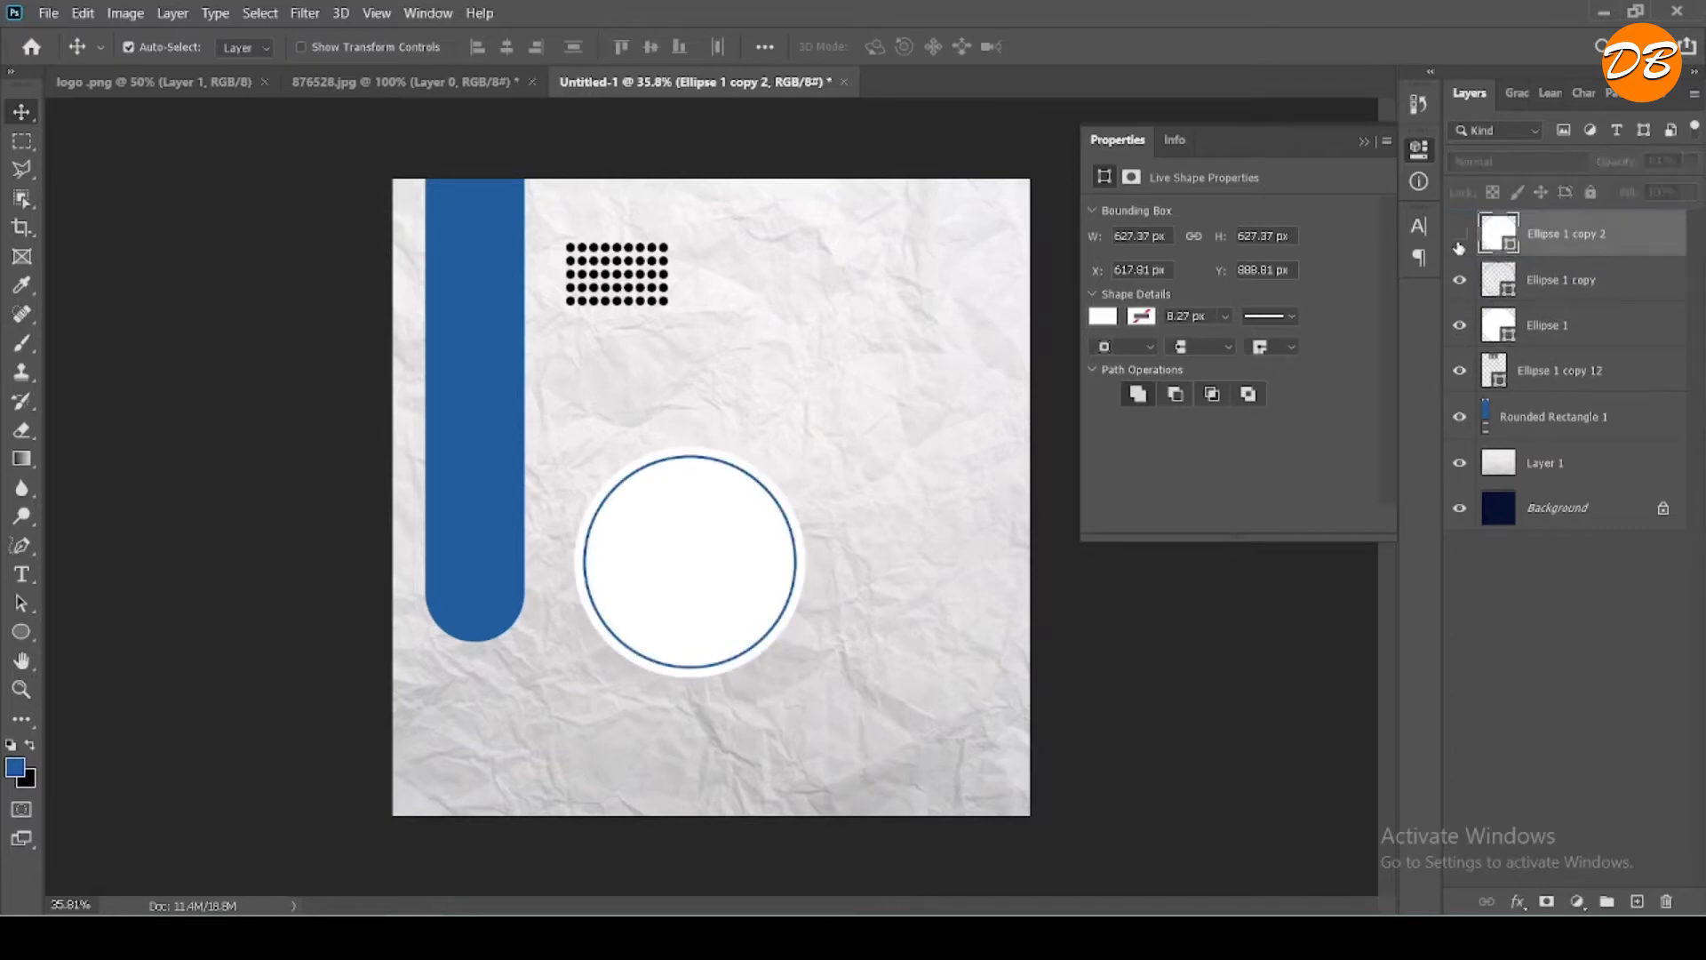
ctrl+click(1553, 323)
ctrl+click(1553, 281)
right_click(1553, 280)
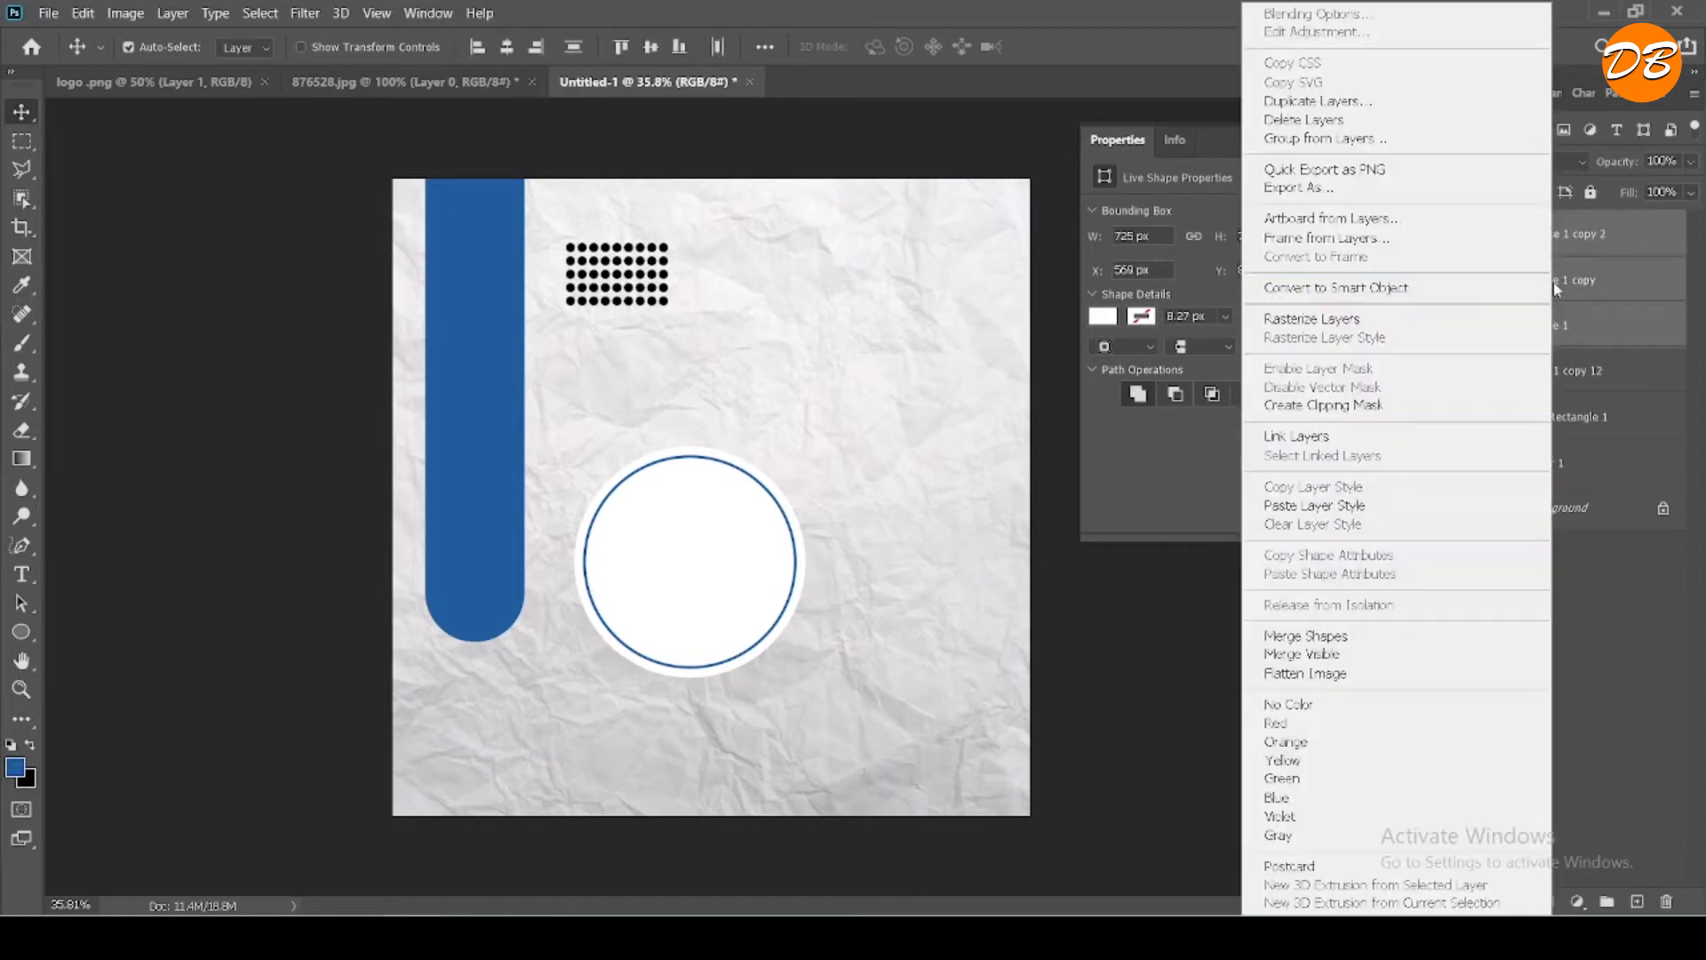
click(1332, 139)
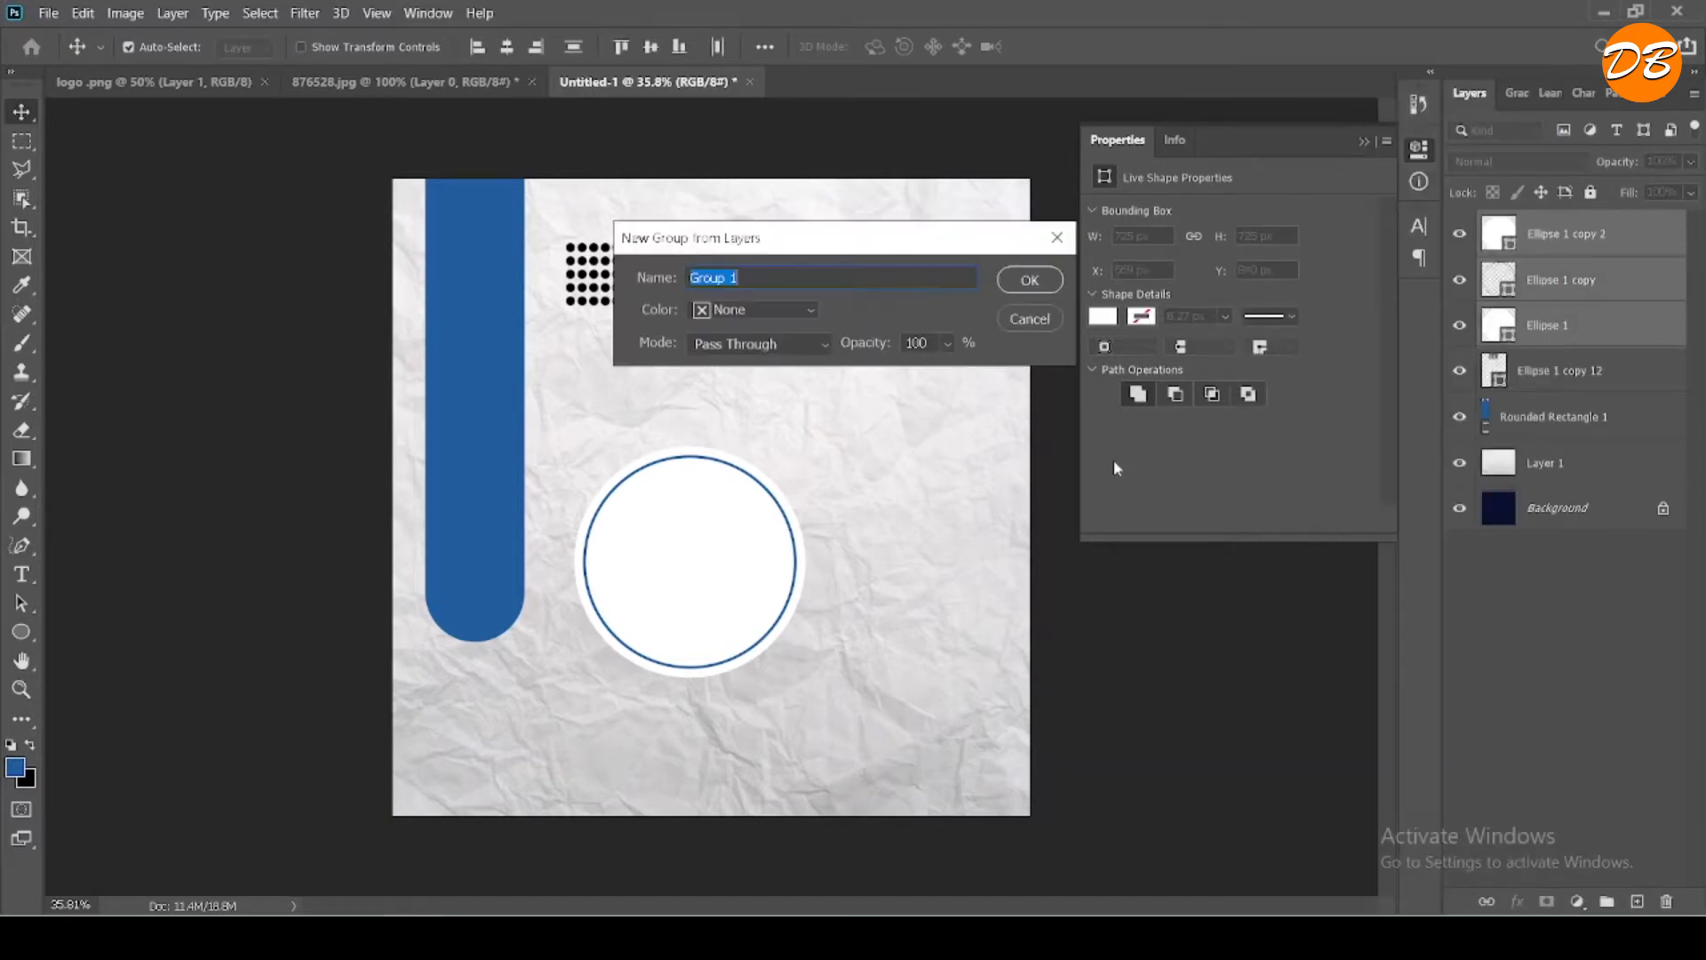
click(1044, 291)
- Move the circle group up and left so it overlaps the lower part of the blue bar
key(ctrl+t)
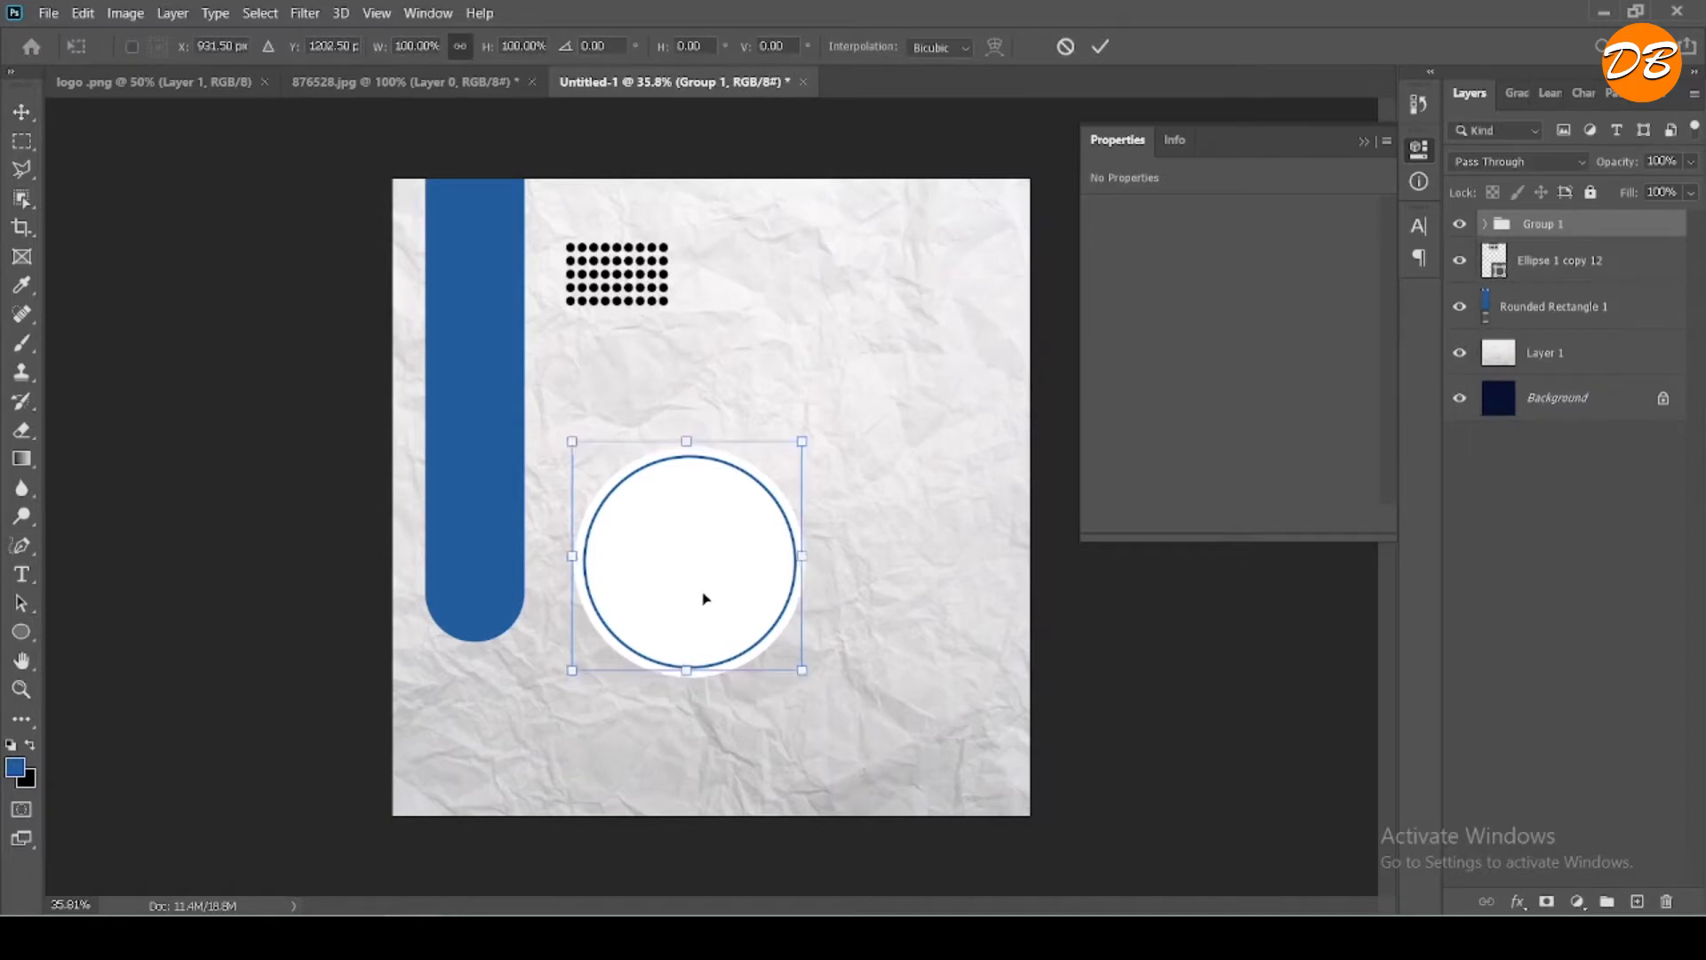
drag(706, 598, 613, 535)
click(1099, 47)
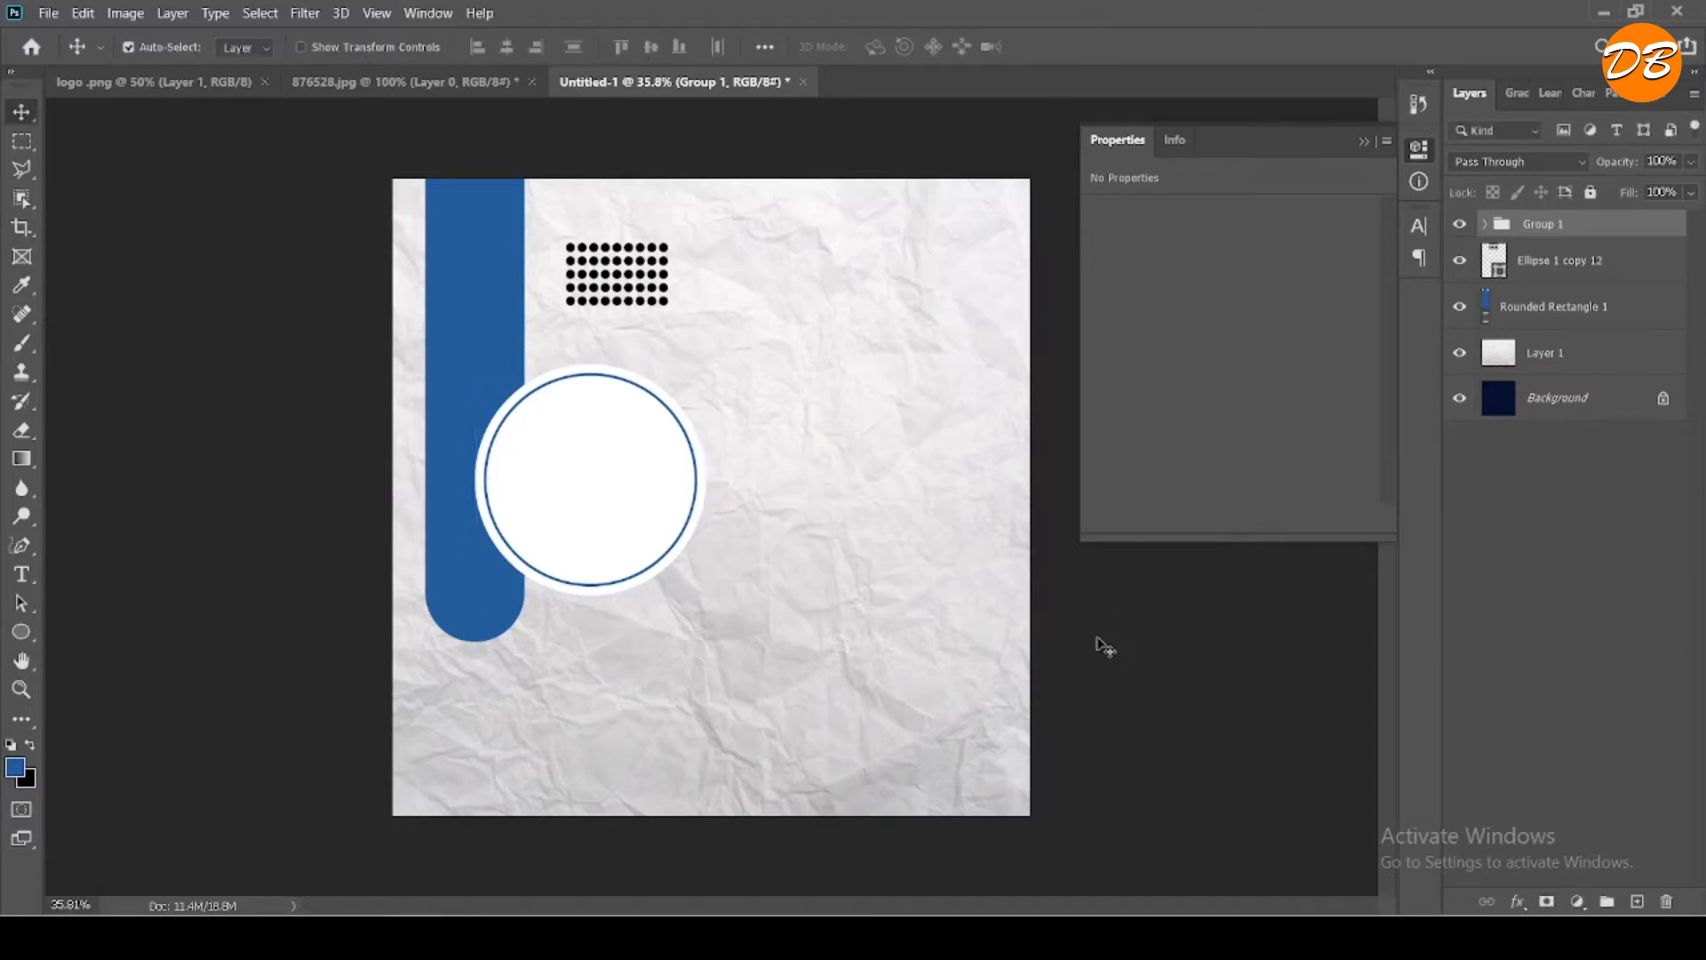
- Open the pexels-fauxels-3184608.jpg photo, convert its background to a normal layer and bring it into the Untitled-1 document
click(1486, 225)
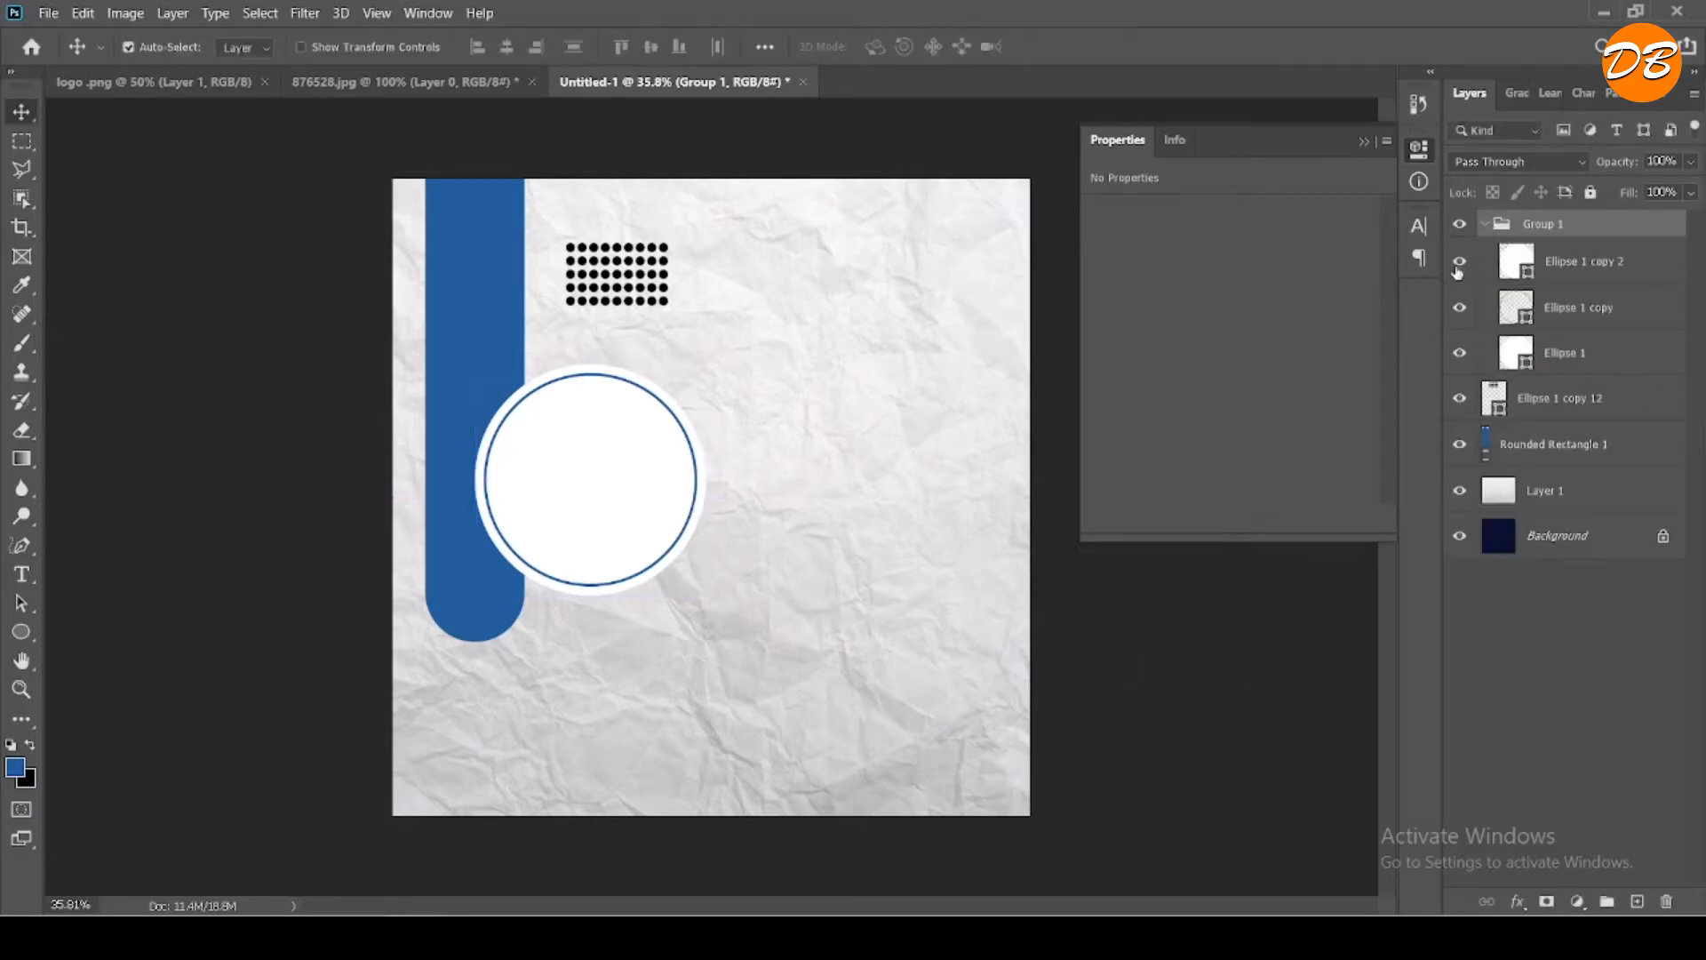
click(1535, 627)
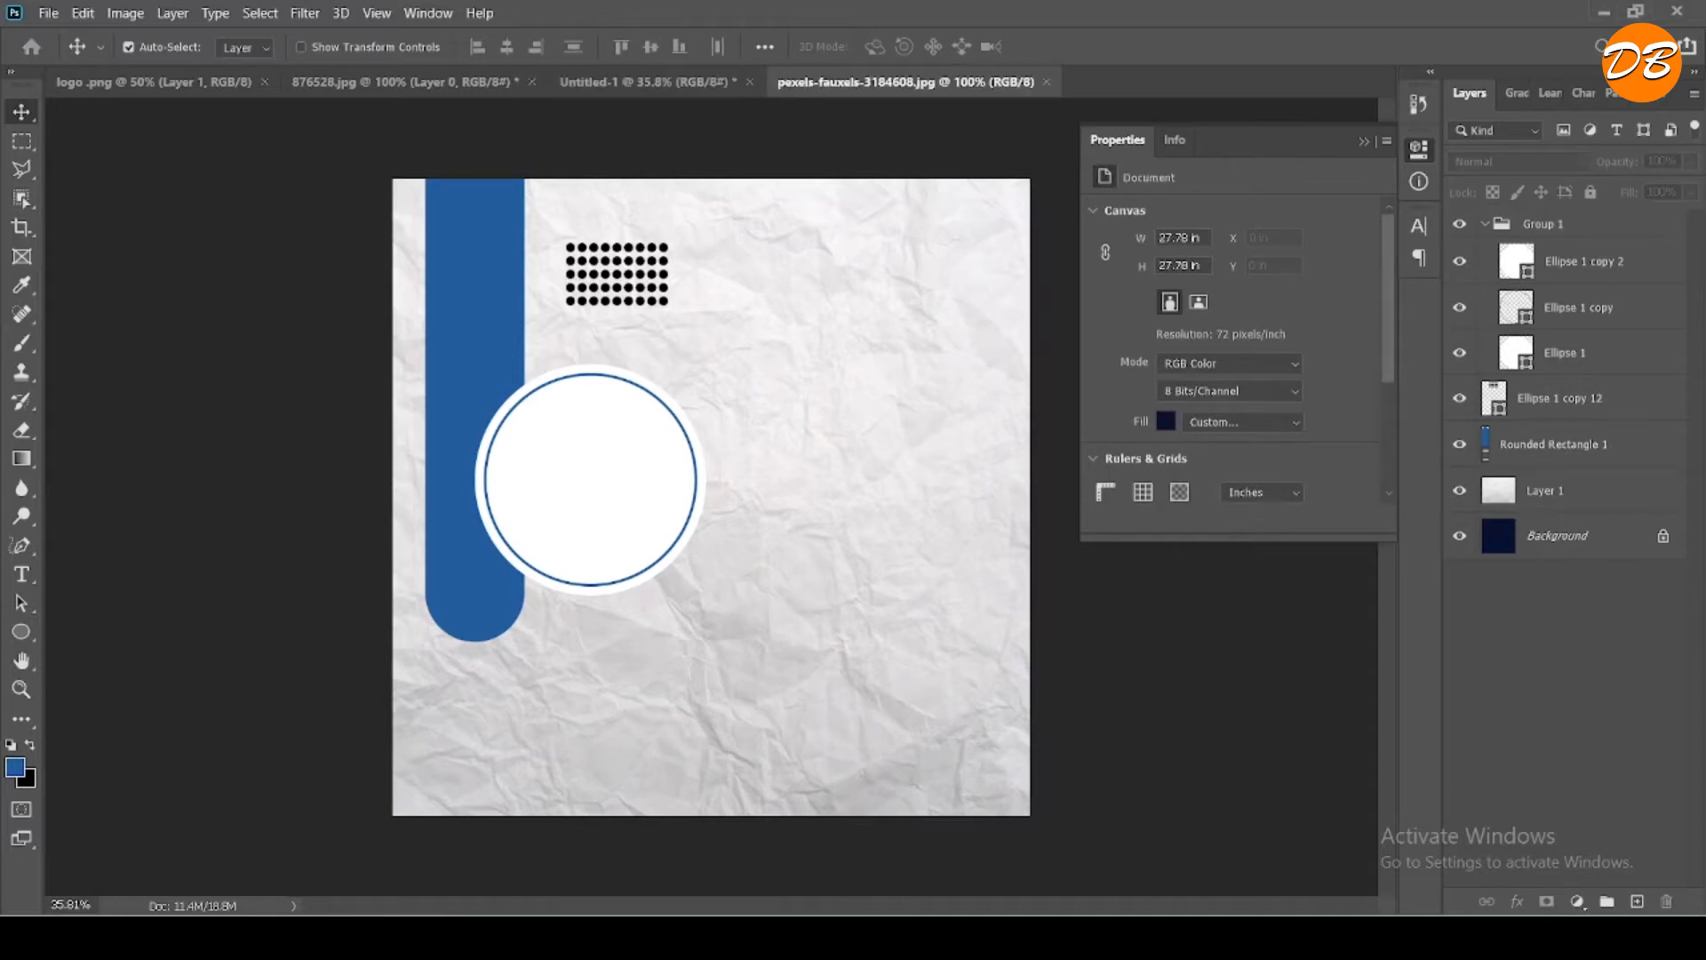
key(p)
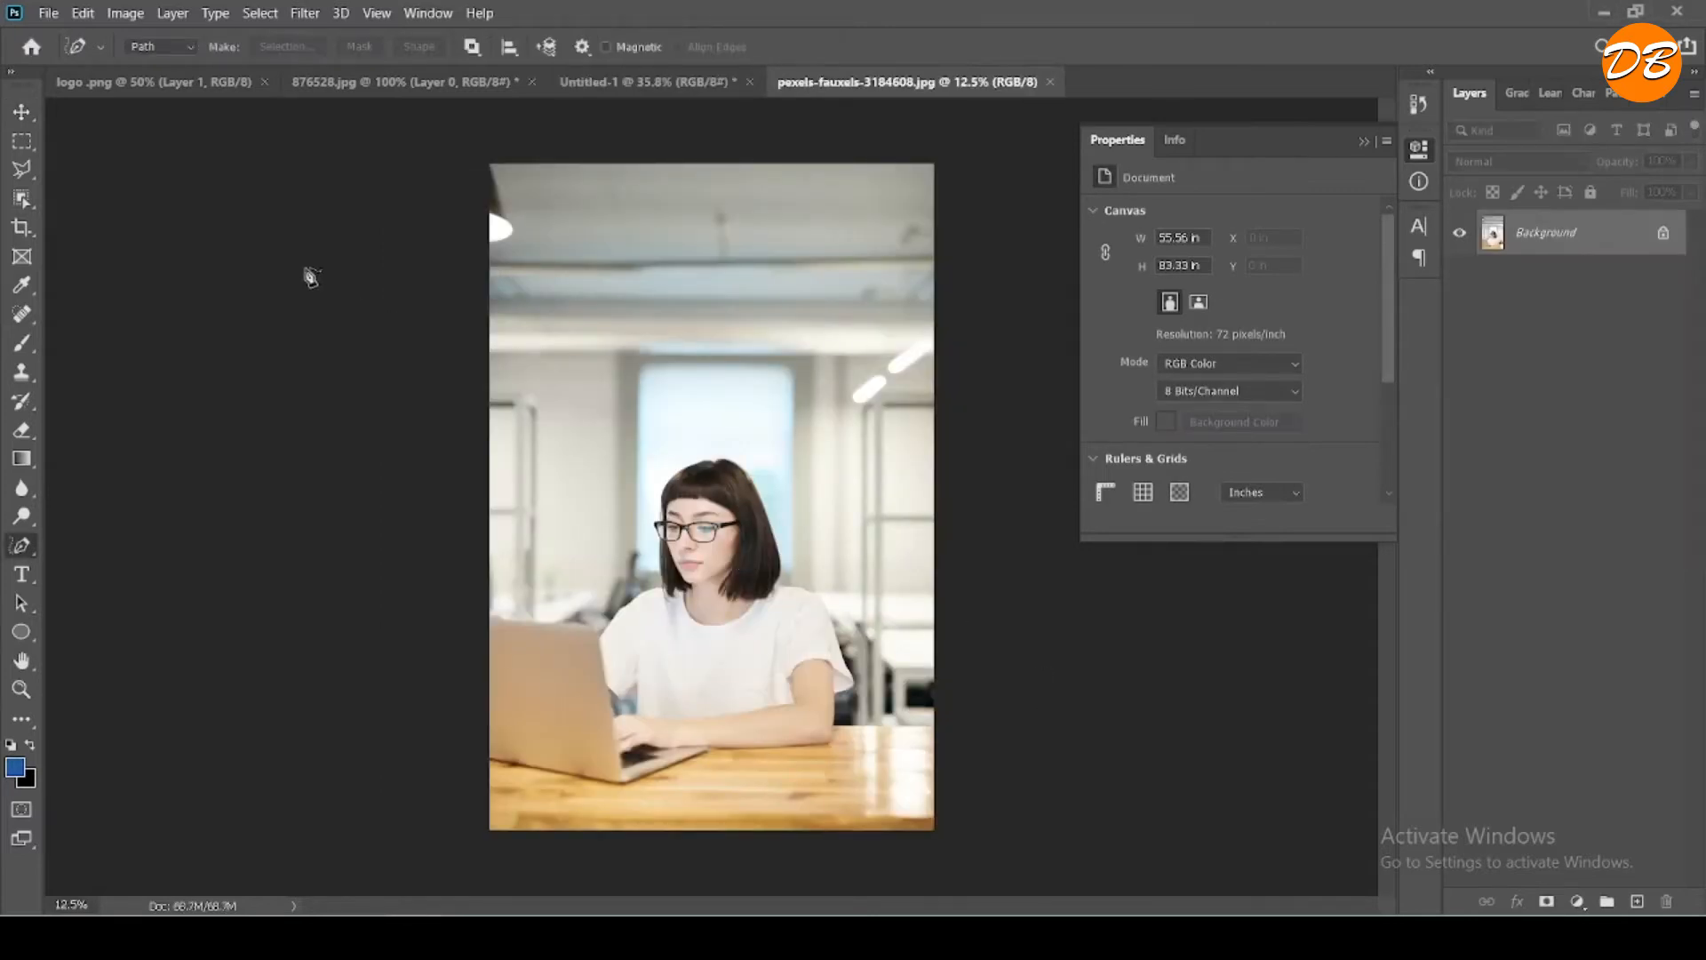
click(32, 117)
drag(739, 516, 745, 468)
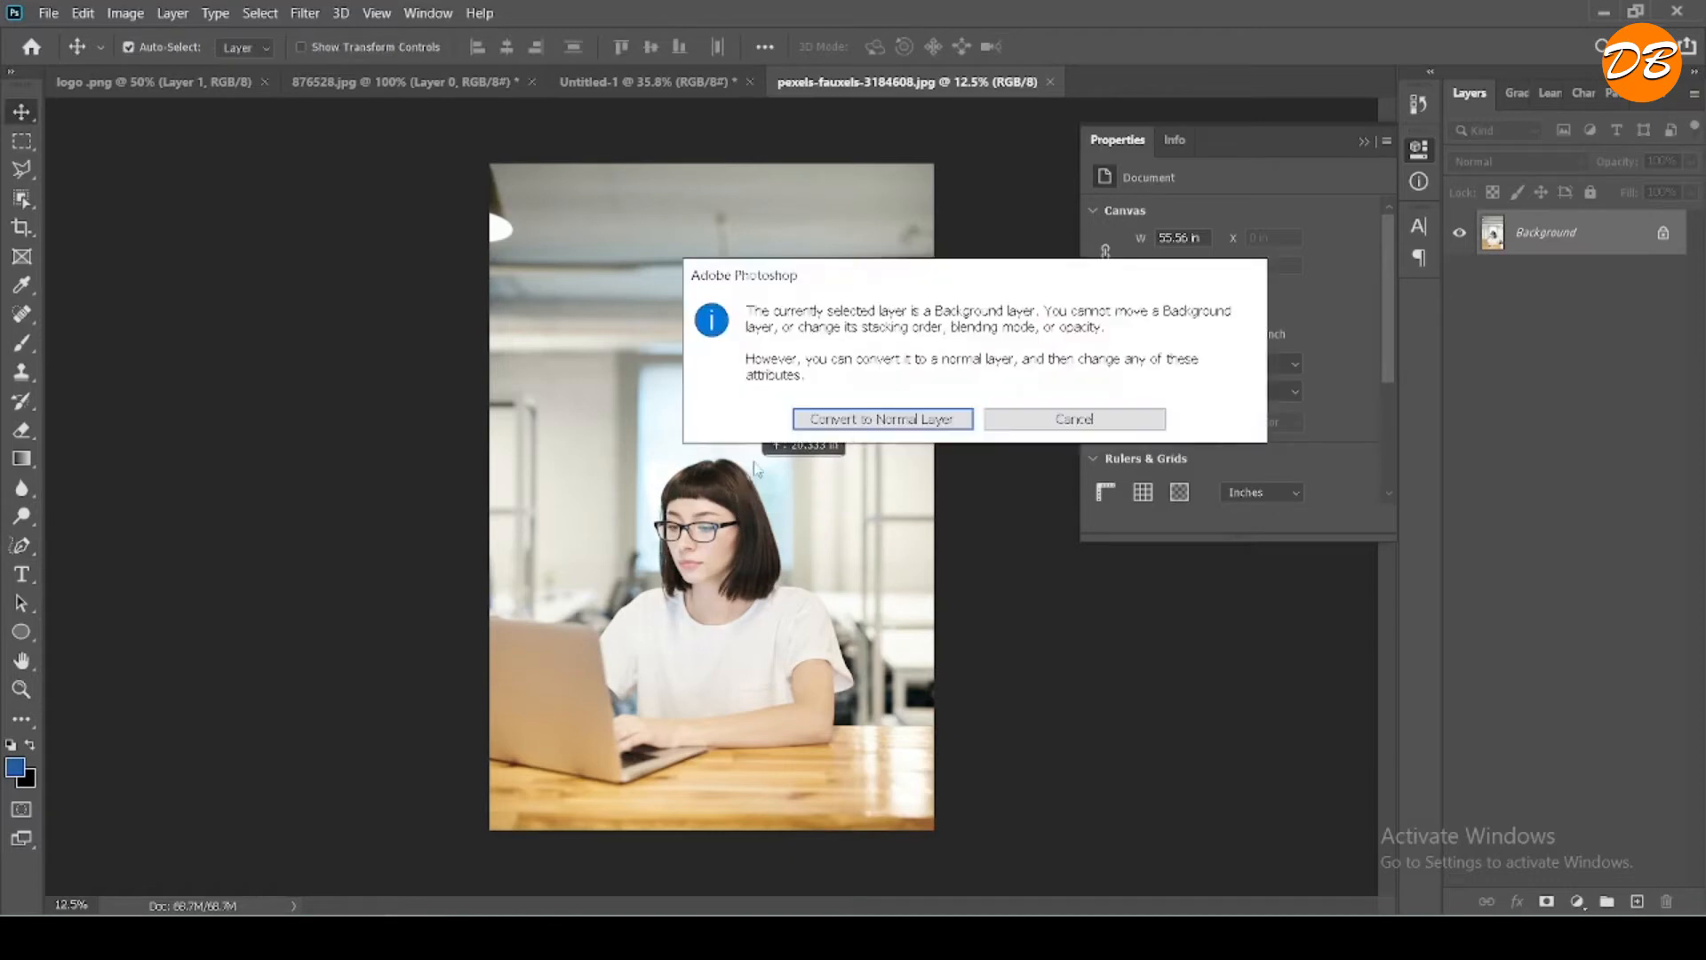
click(849, 432)
drag(784, 413, 638, 514)
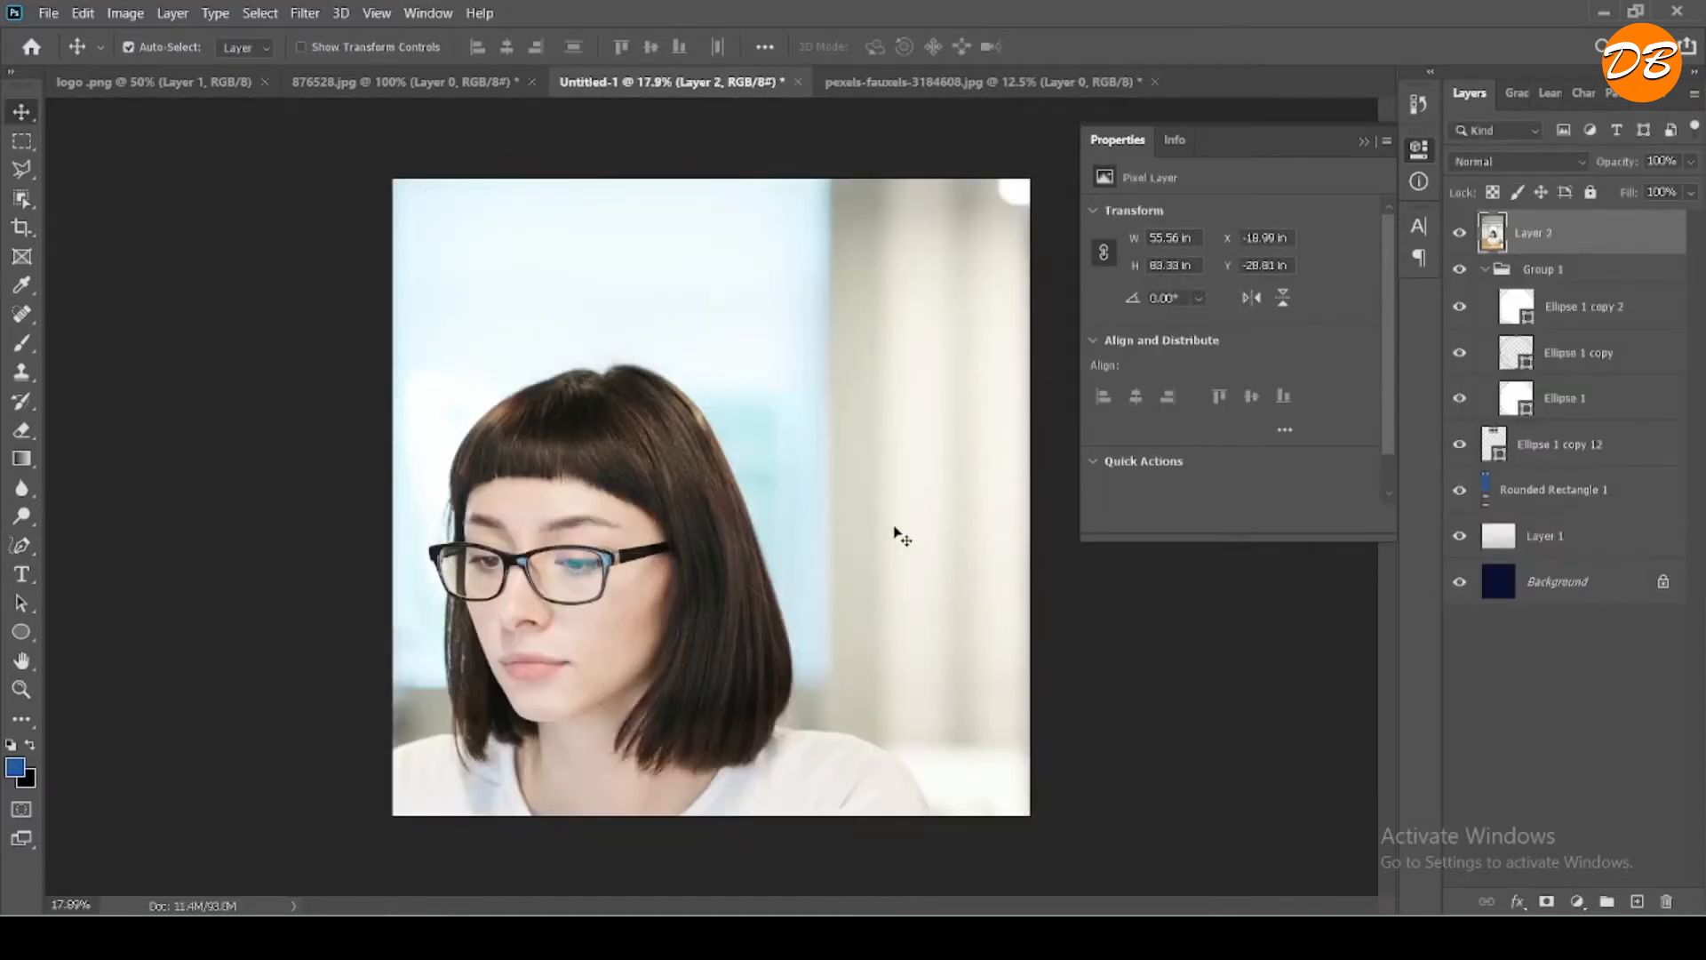
- Scale the photo to about 17% of its size and position it over the ringed white circle
key(ctrl+0)
key(ctrl+t)
key(ctrl+minus)
key(ctrl+minus)
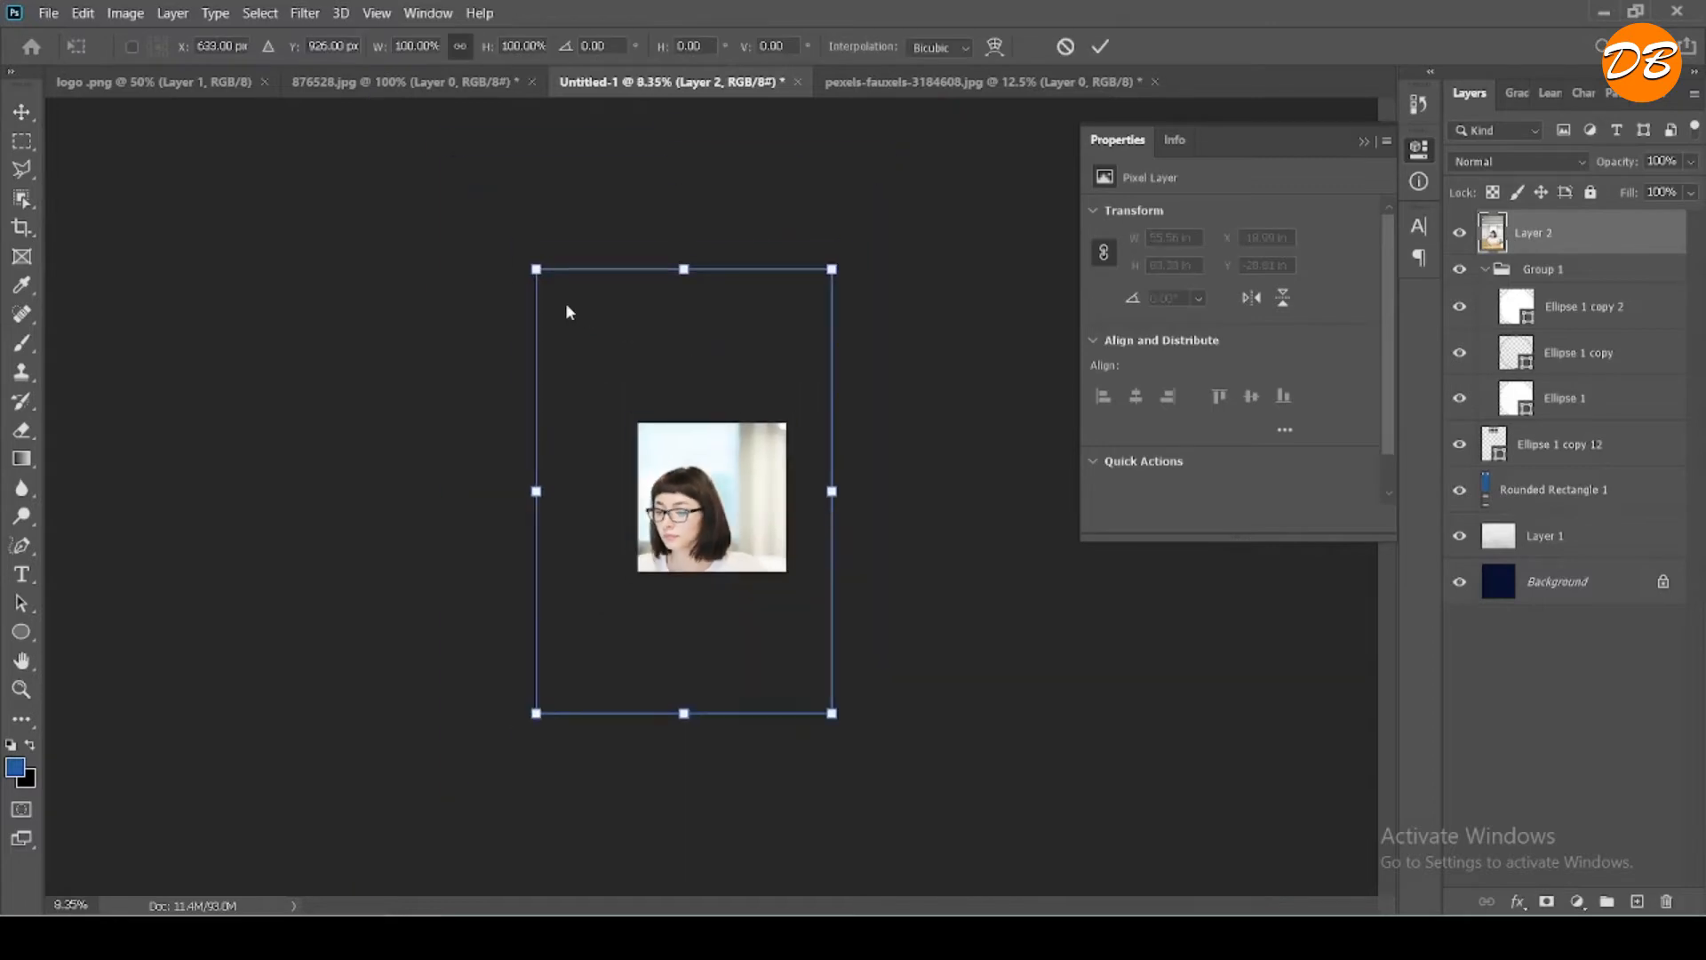
drag(536, 269, 765, 613)
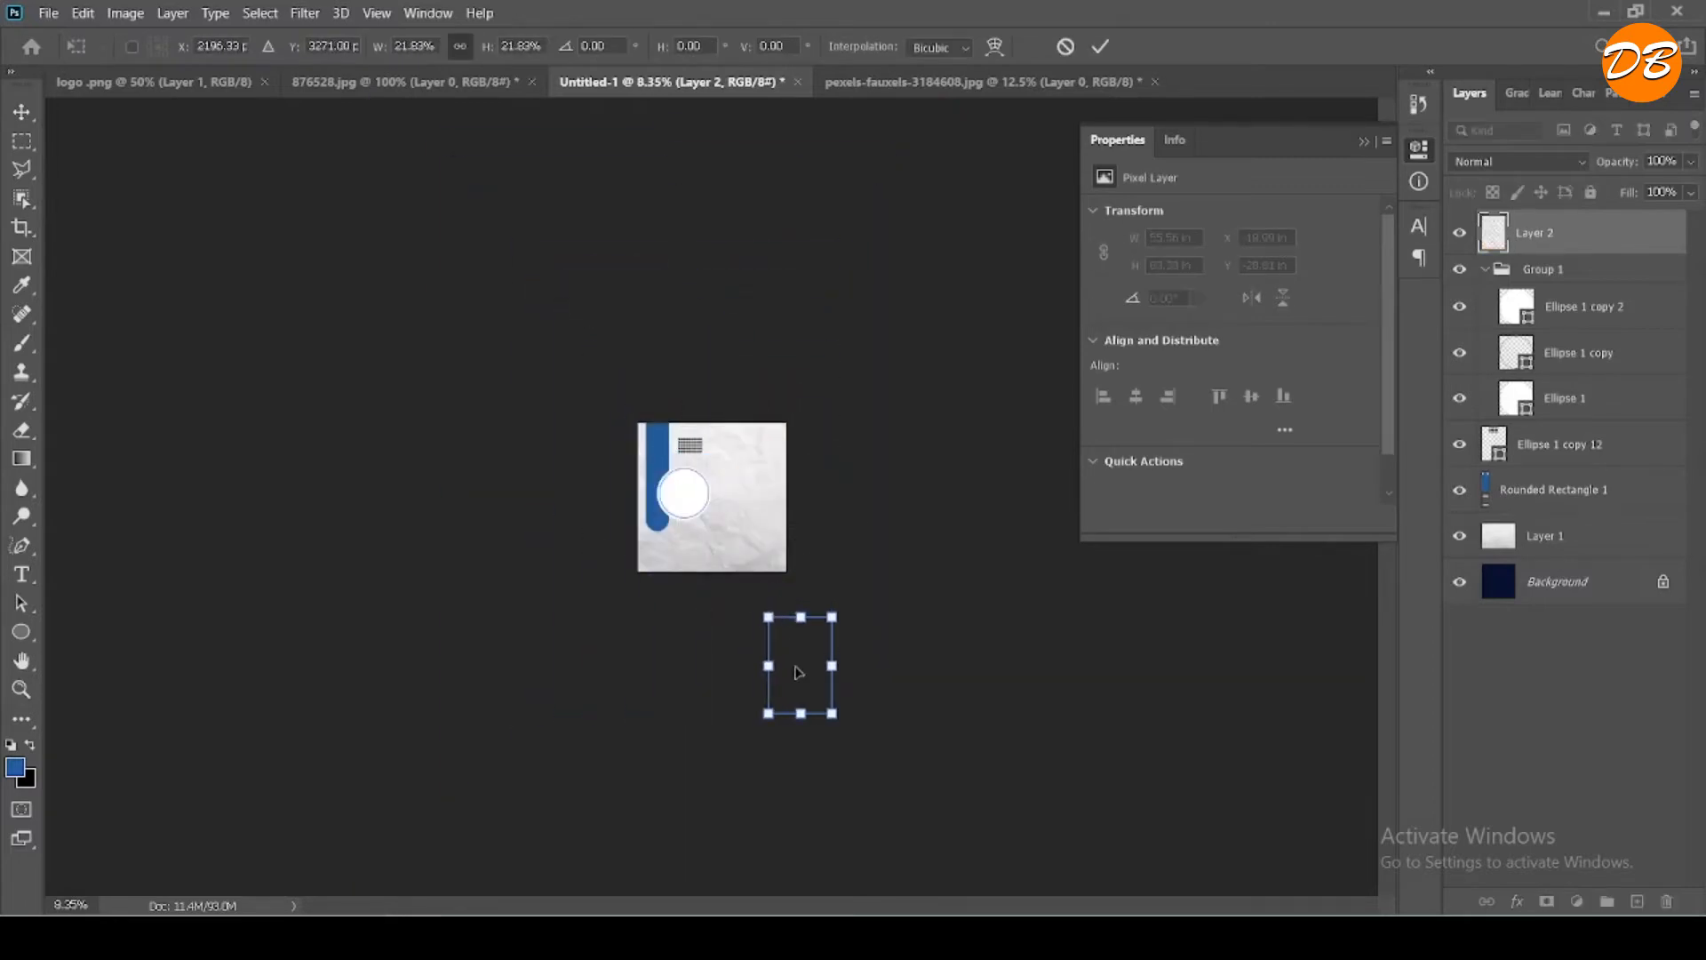
drag(796, 670, 680, 499)
scroll(680, 499, up, 8)
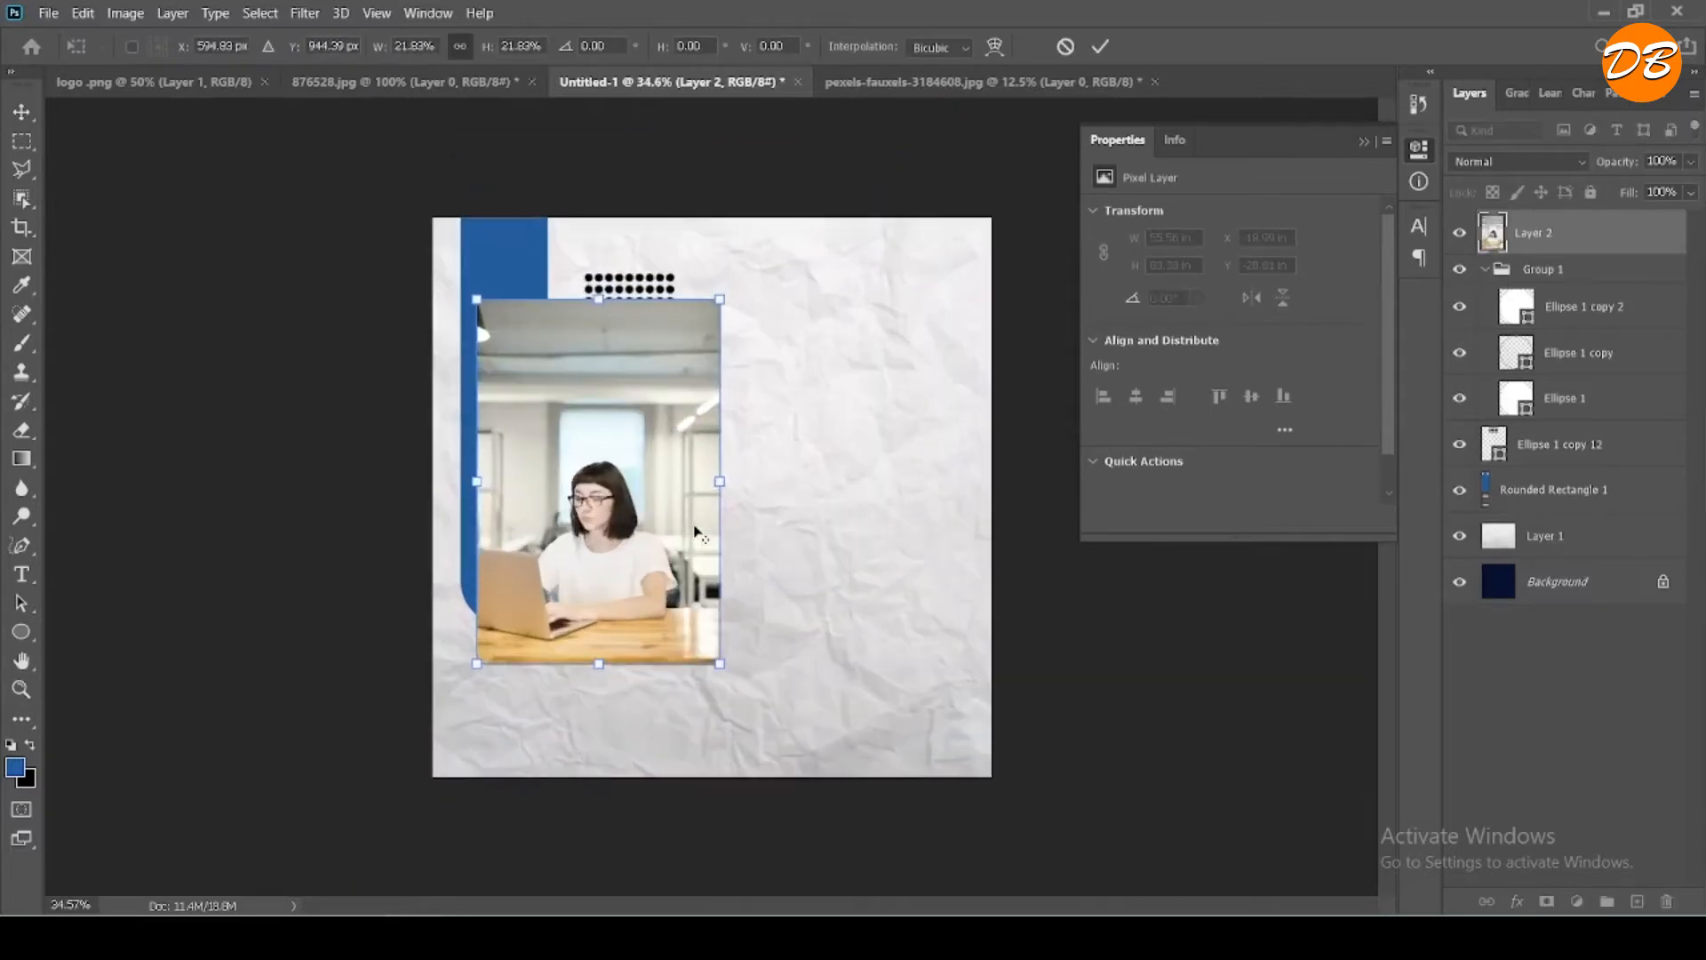
drag(428, 260, 476, 350)
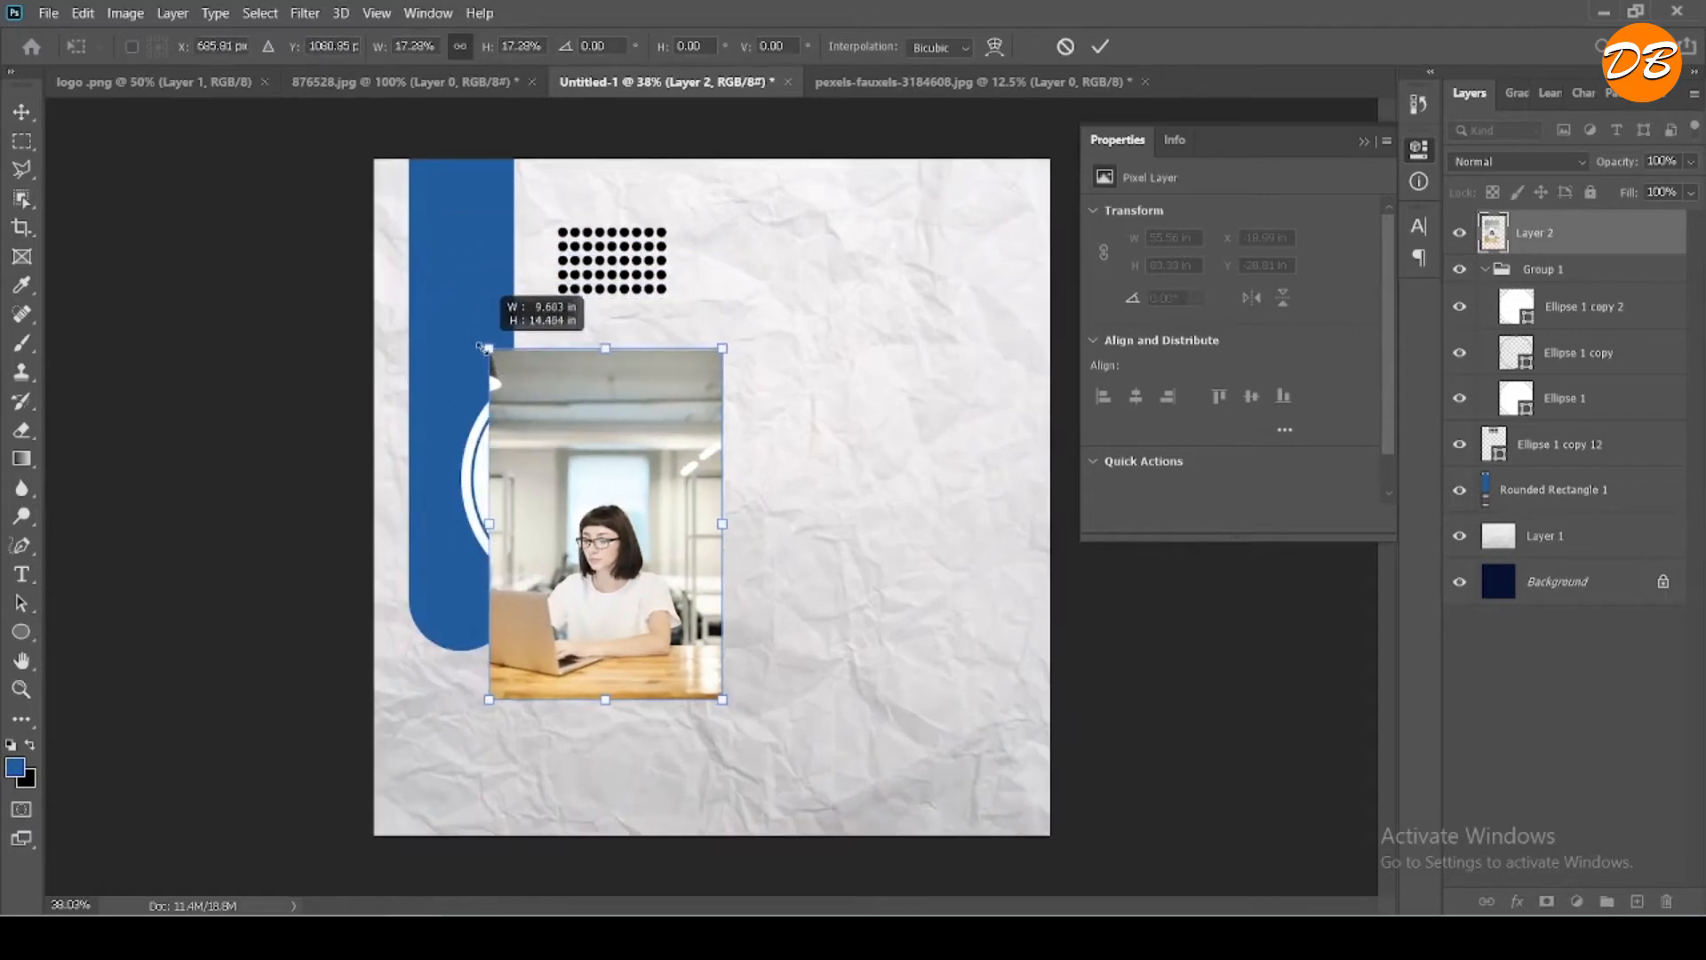
drag(579, 476, 564, 389)
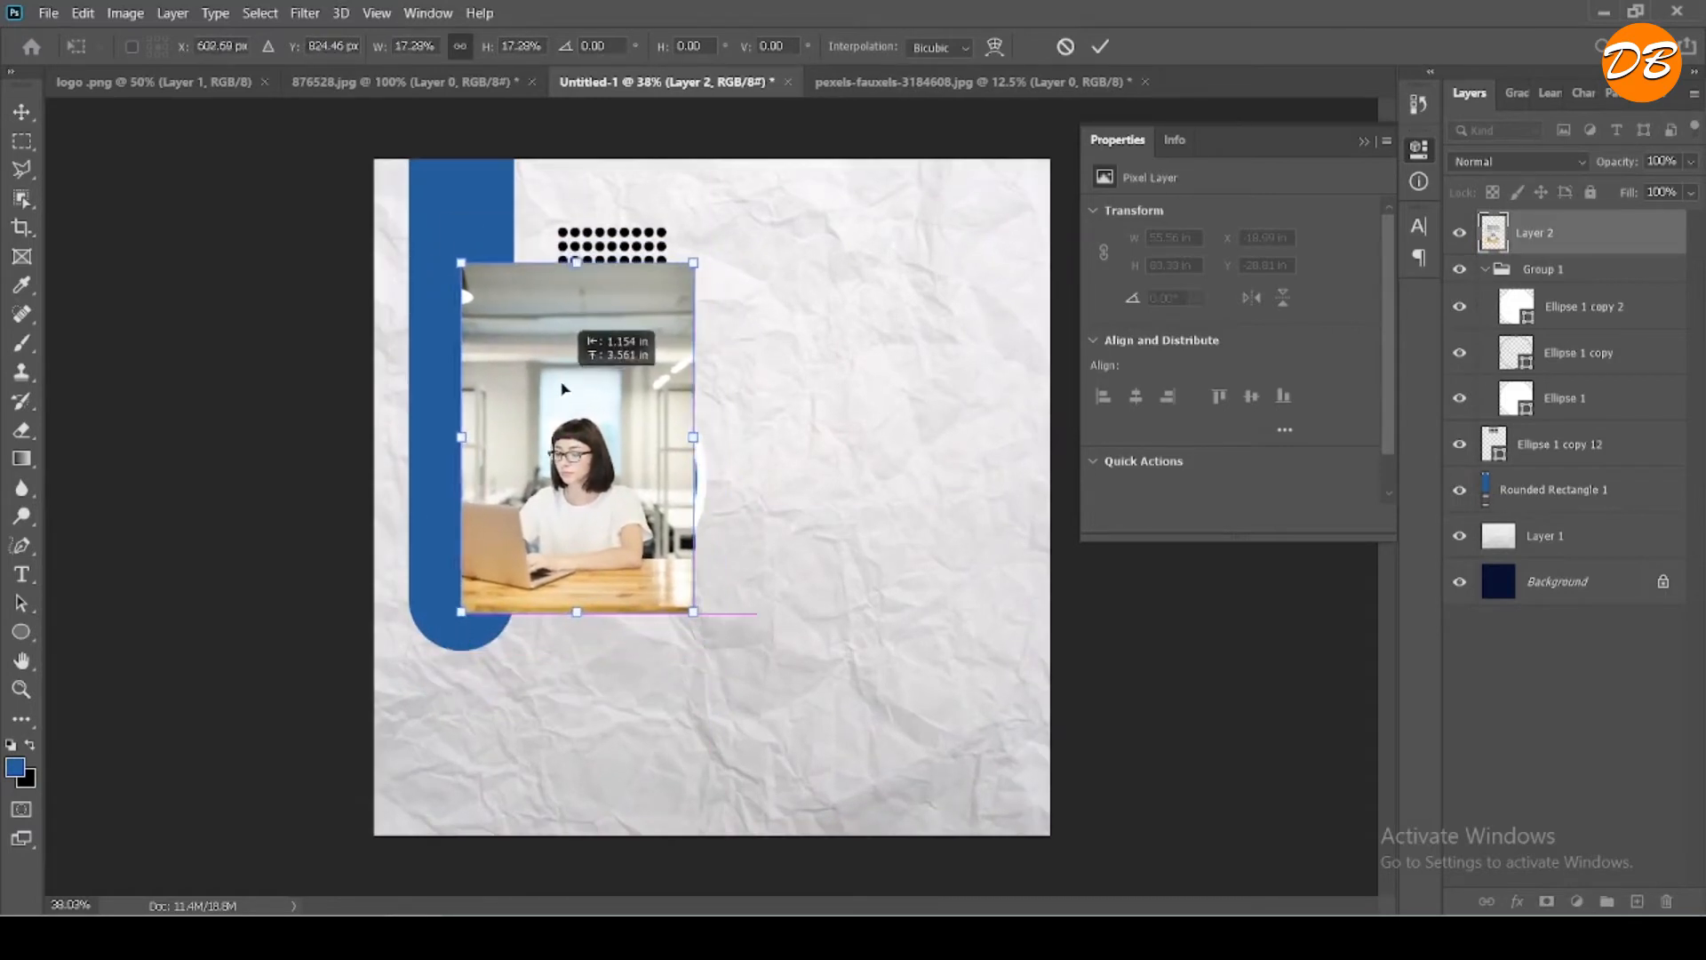
click(1100, 47)
- Move the photo layer into Group 1 directly above the top circle and clip it to that circle
drag(1551, 238, 1546, 267)
right_click(1551, 262)
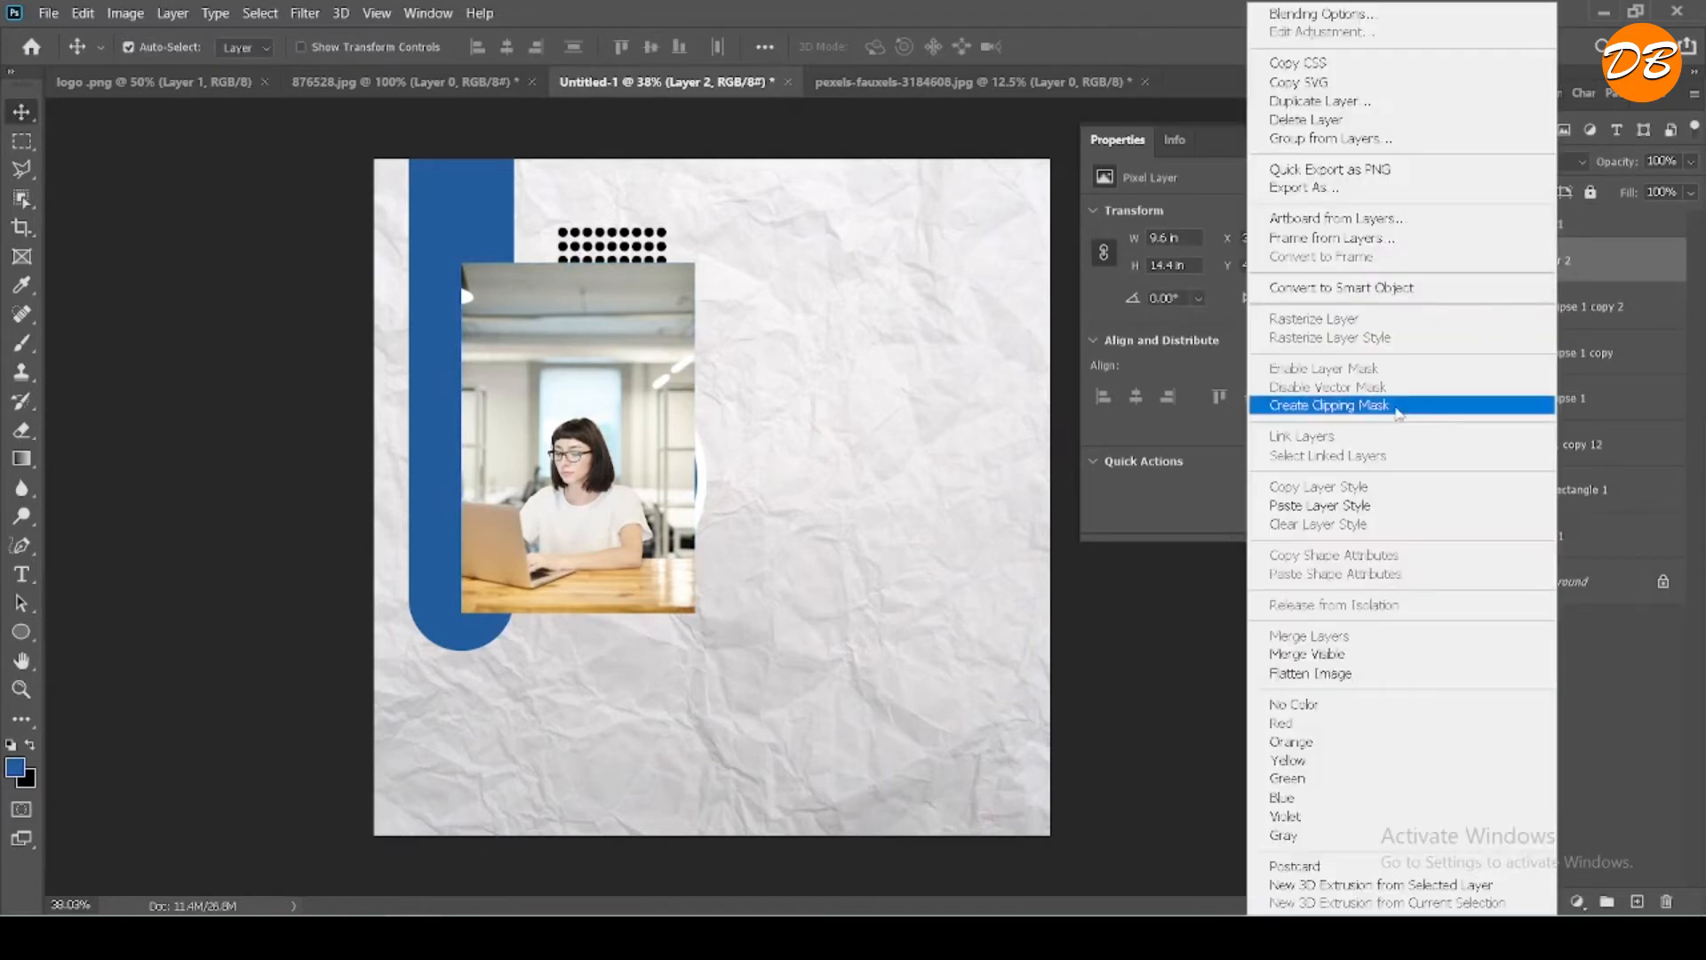
click(1398, 410)
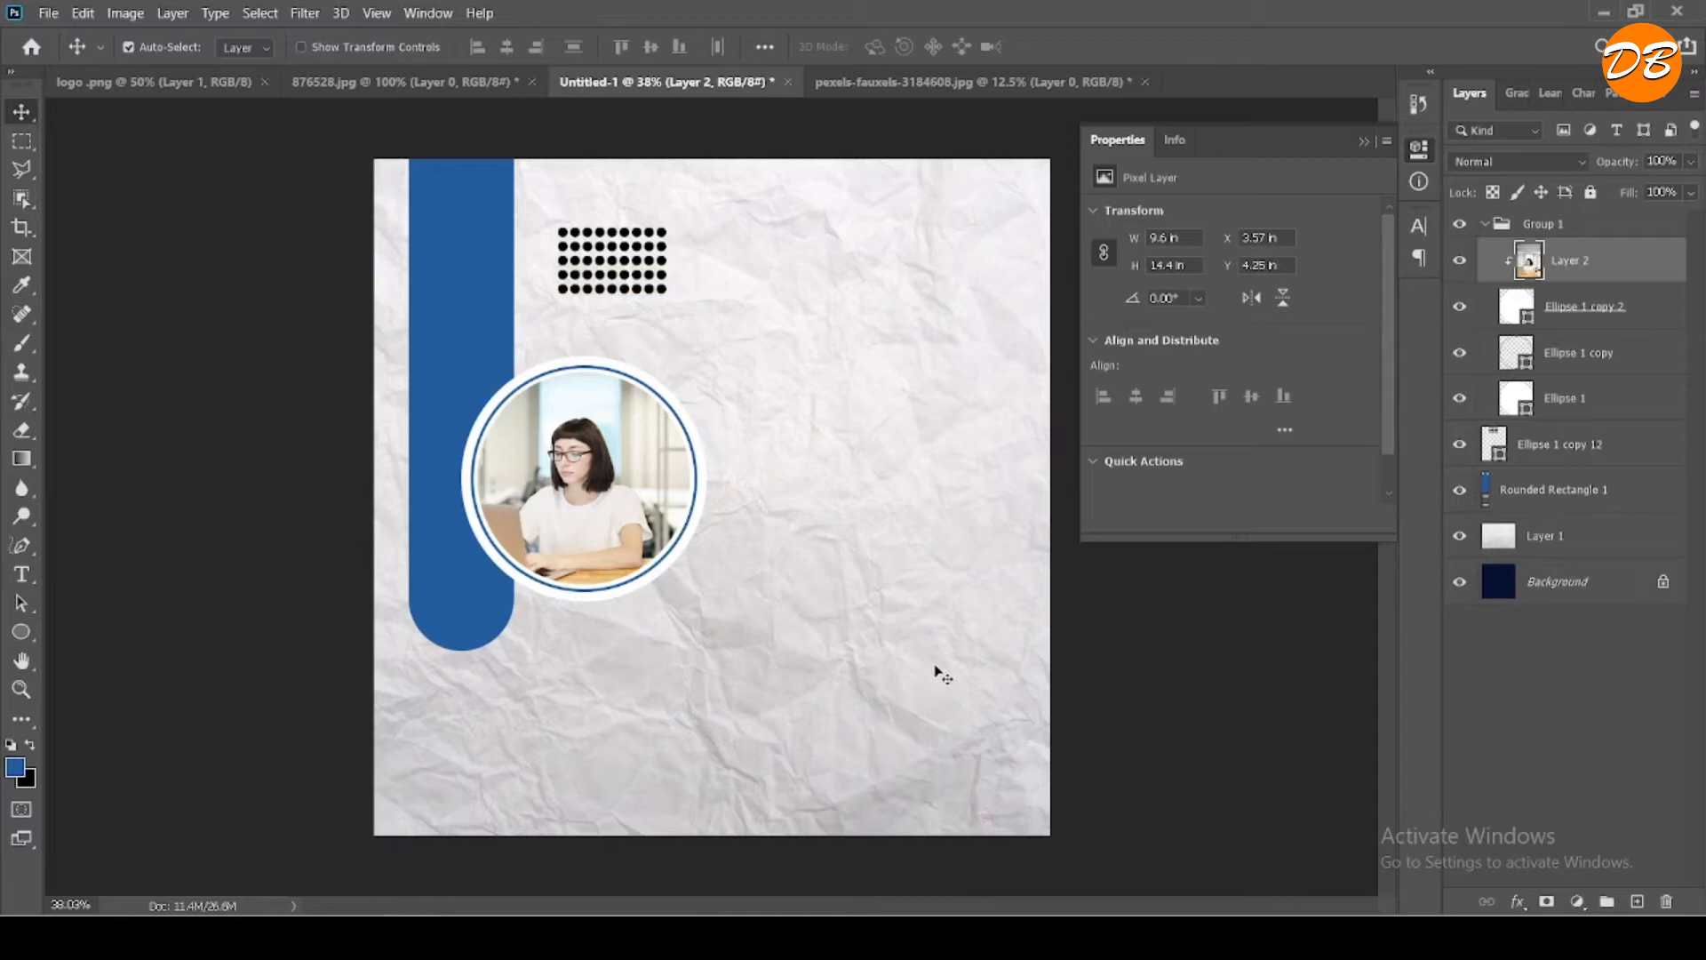
- Nudge the clipped photo right and up inside the circle to about X 4.31 in, Y 3.08 in
key(Right)
key(Right)
key(Right)
key(Right)
key(Right)
key(Right)
key(Right)
key(Right)
key(Right)
key(Right)
key(Right)
key(Right)
key(Right)
key(Right)
key(Right)
key(Right)
key(Right)
key(Right)
key(Right)
key(Right)
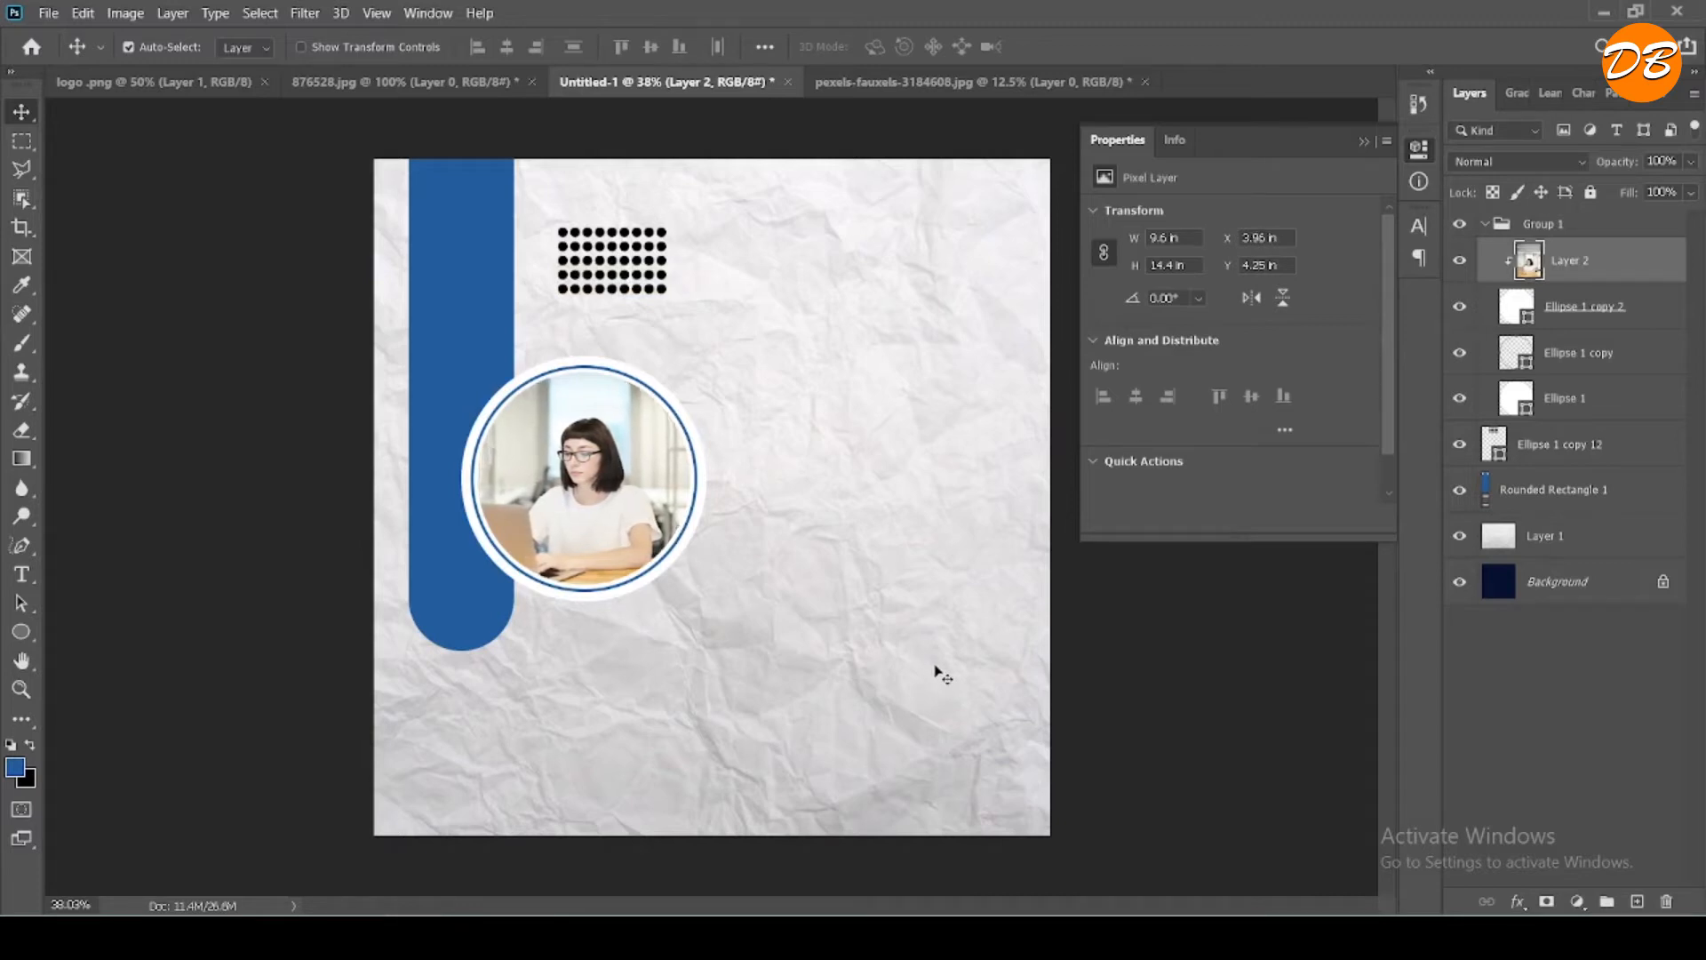
key(Right)
key(Right)
key(Right)
key(Right)
key(Right)
key(Right)
key(Right)
key(Right)
key(Right)
key(Right)
key(Right)
key(Right)
key(Right)
key(Right)
key(Right)
key(Right)
key(Left)
key(Left)
key(Left)
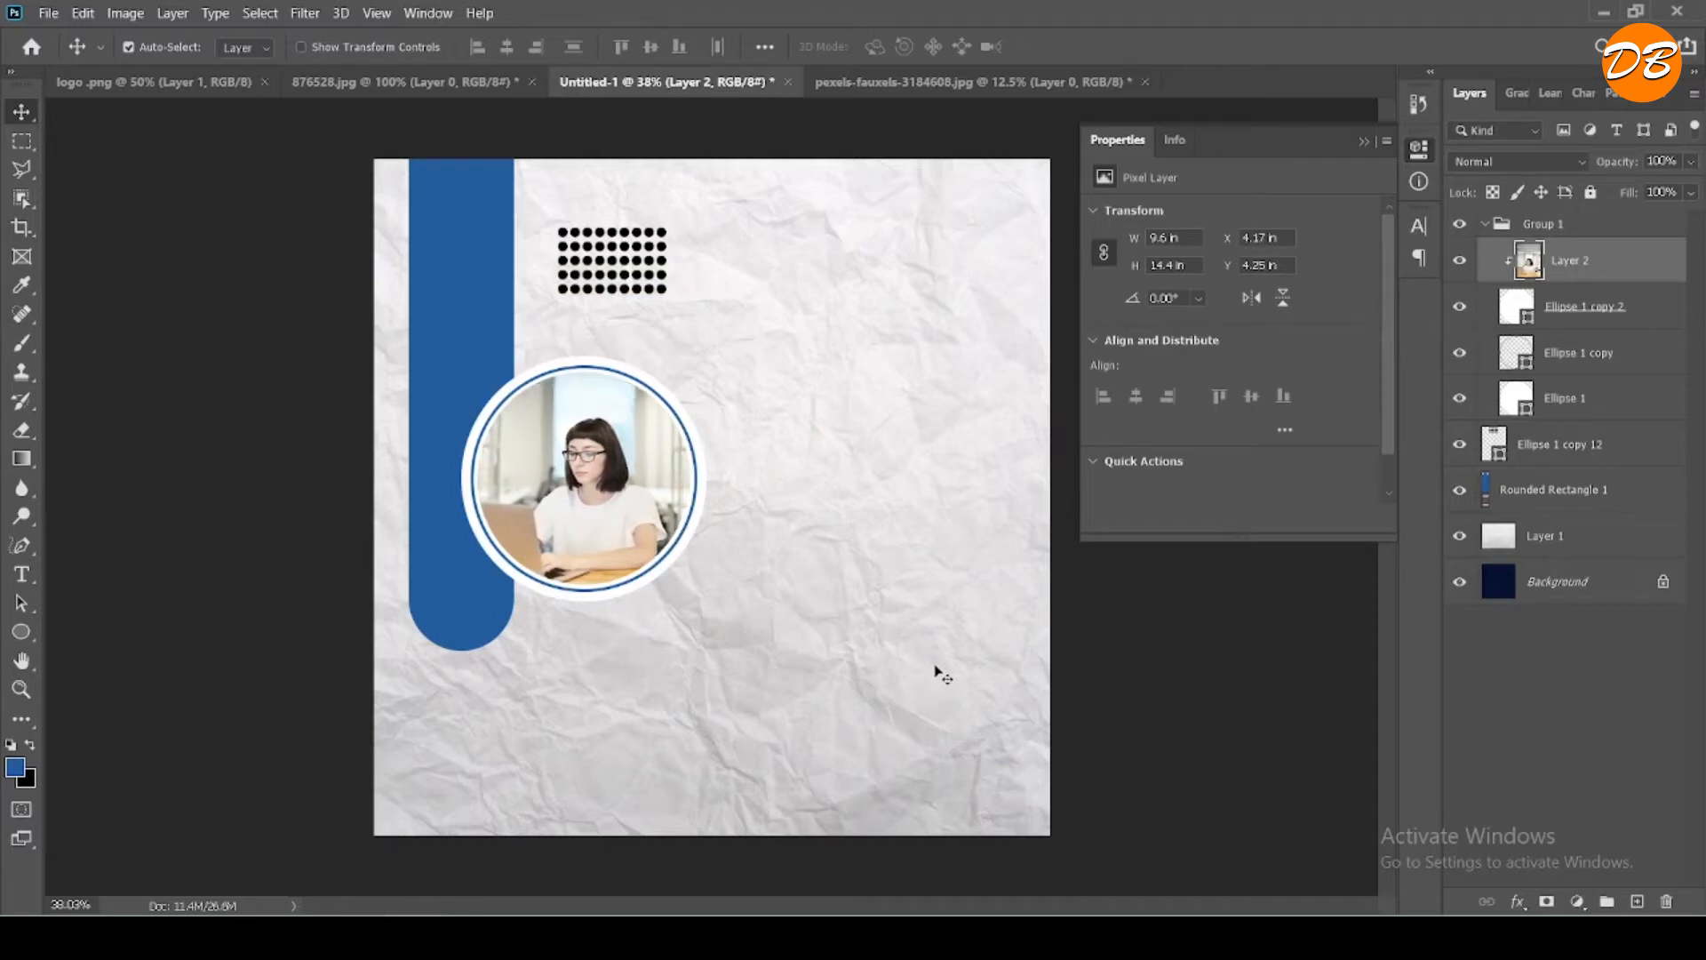
key(shift+Up)
key(shift+Up)
key(shift+Up)
key(shift+Up)
key(shift+Up)
key(shift+Up)
key(Right)
key(Right)
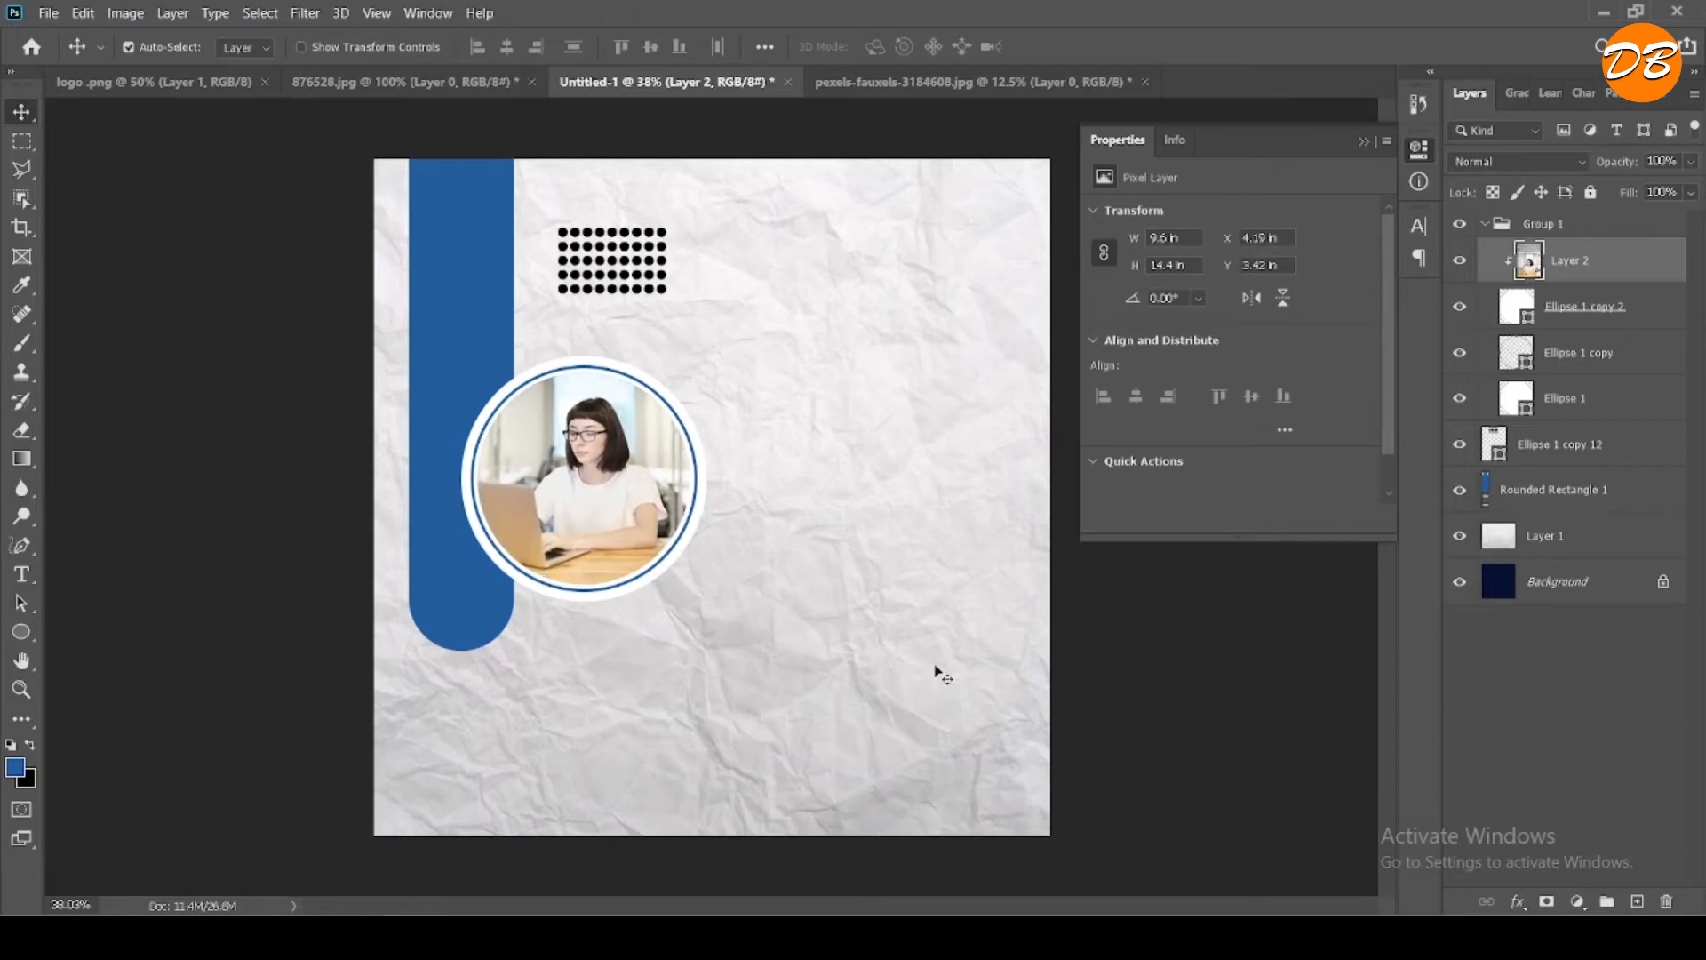
key(Up)
key(Up)
key(Up)
key(Up)
key(Up)
key(Up)
key(Up)
key(Up)
key(Up)
key(Up)
key(Up)
key(Up)
key(Up)
key(Up)
key(Up)
key(Up)
key(Up)
key(Up)
key(Up)
key(Up)
key(Right)
key(Right)
key(Right)
key(Right)
key(Right)
key(Right)
key(Right)
key(Right)
key(Right)
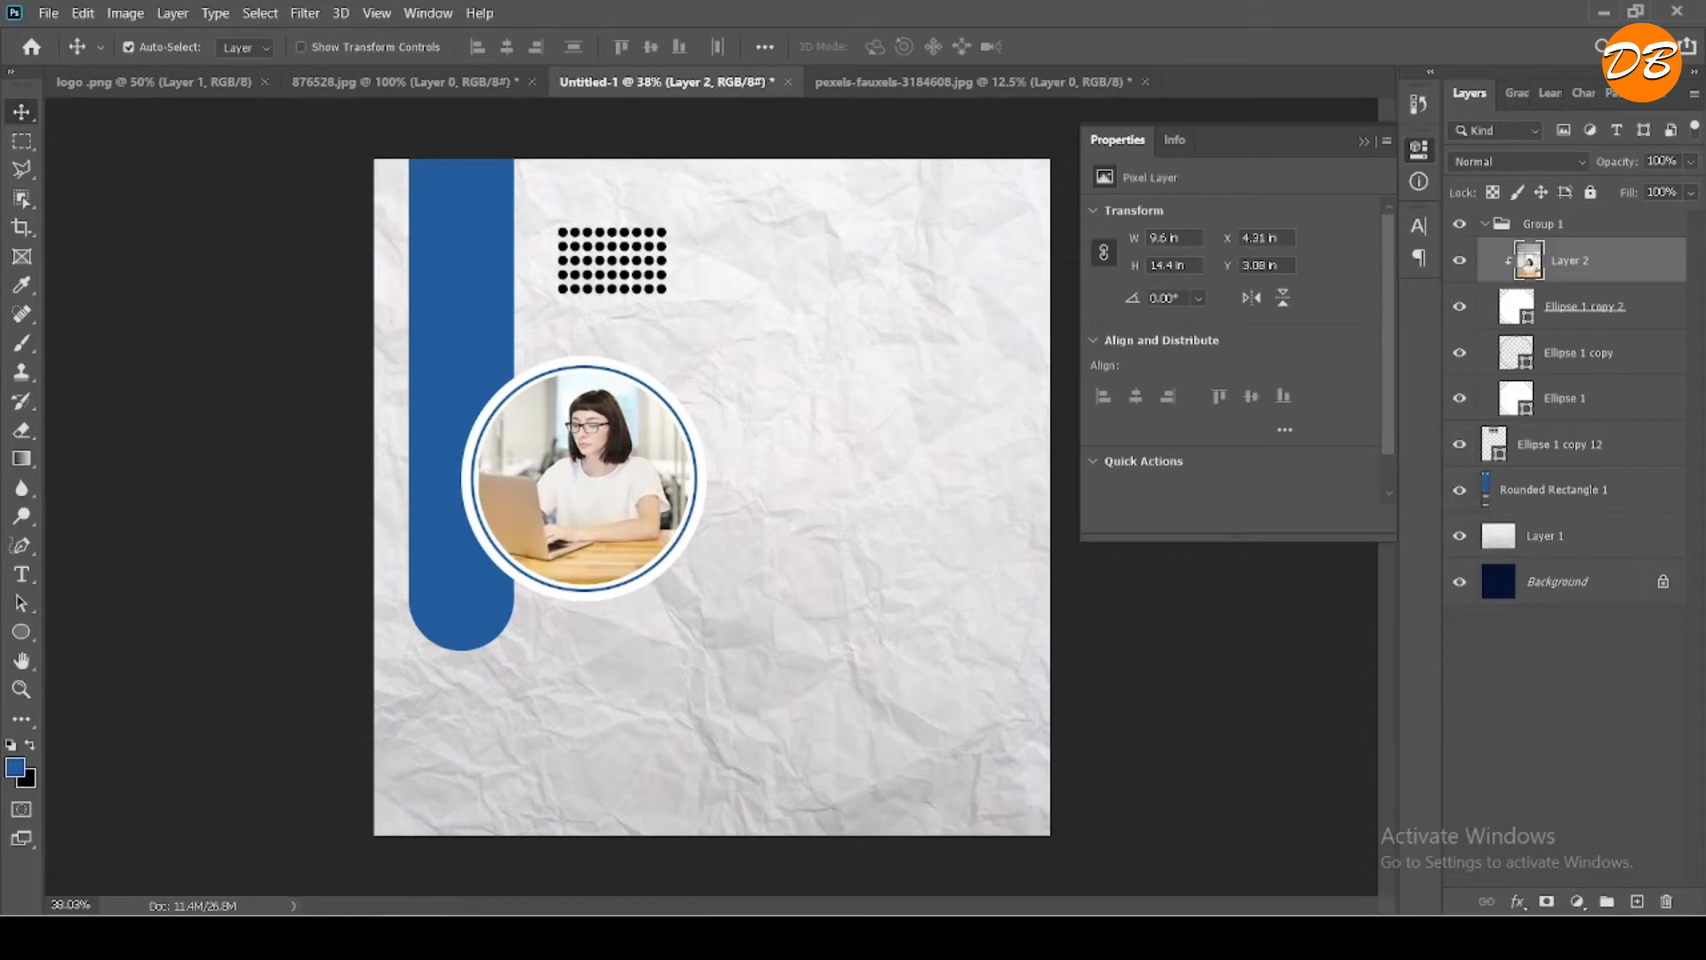
- Copy the line "make your business" from the sticky note and paste it as new text beside the circular frame
key(p)
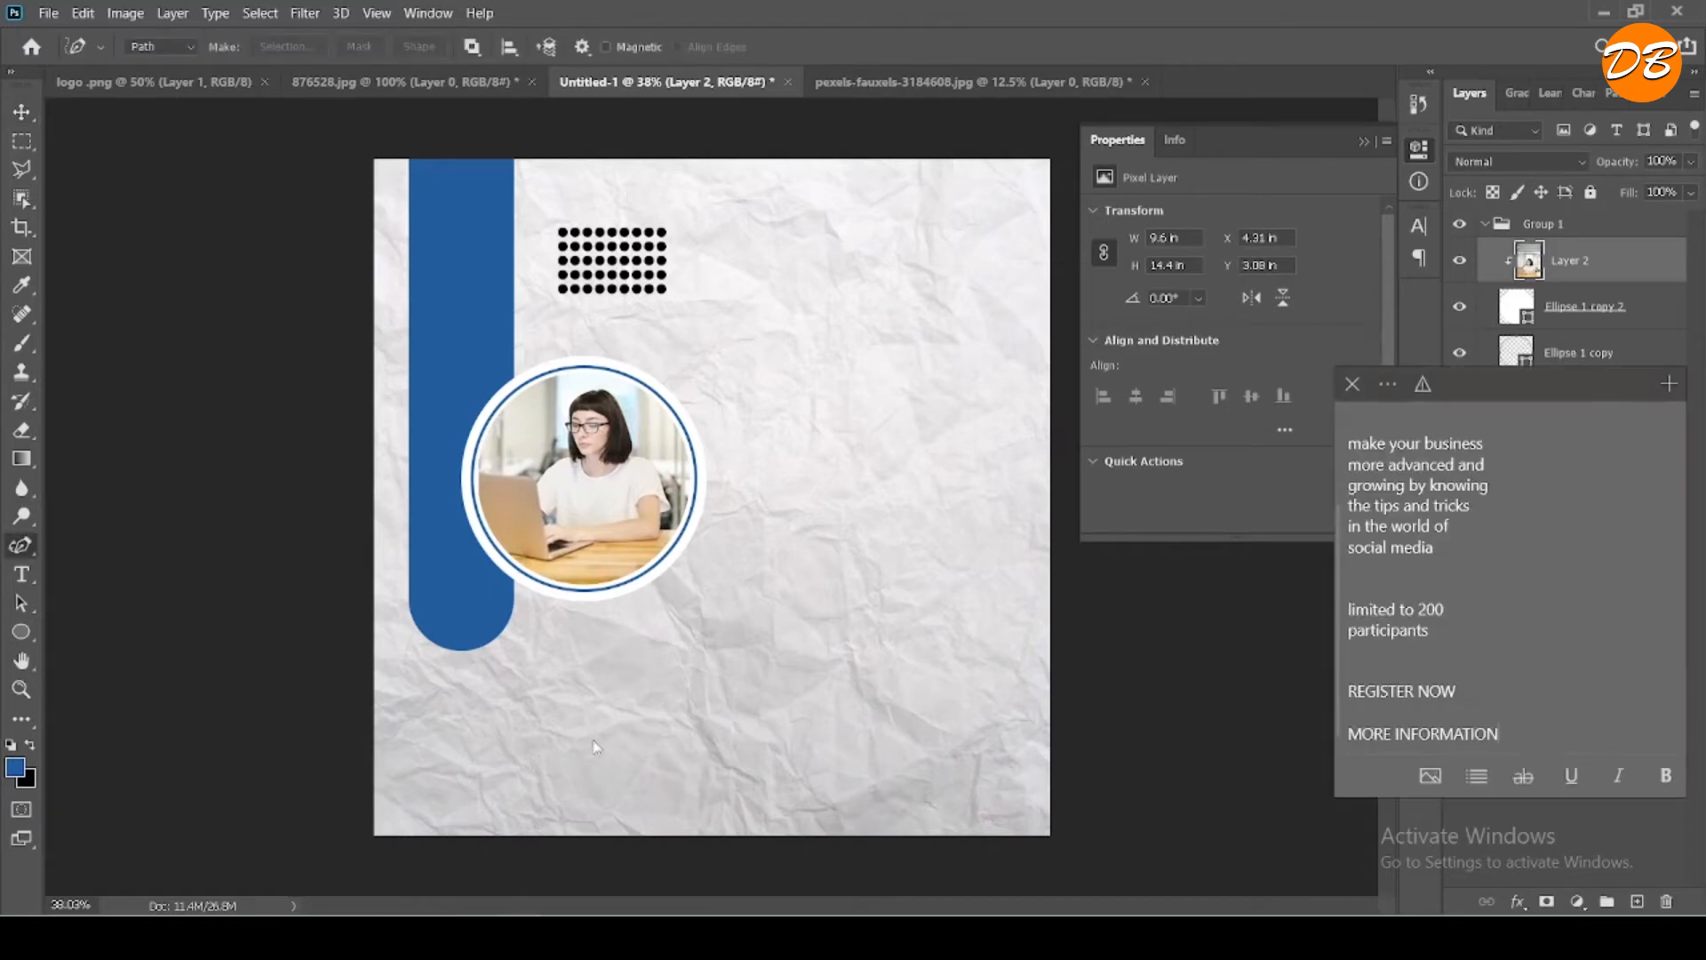
key(shift+p)
key(t)
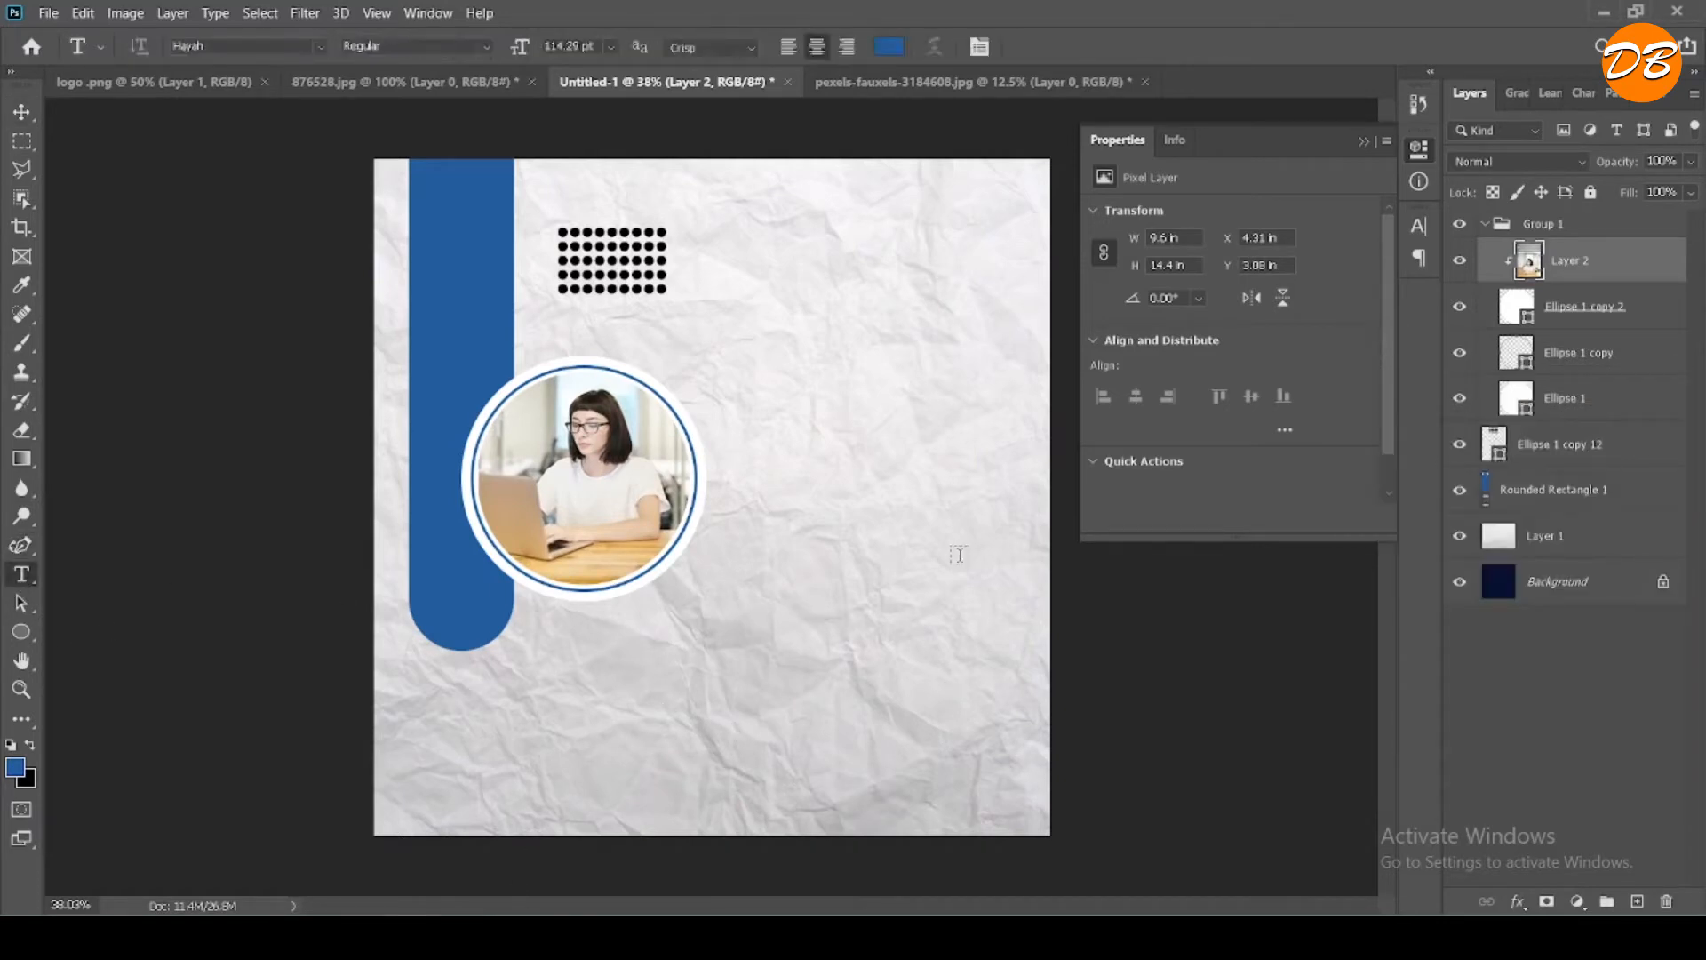
key(alt+Tab)
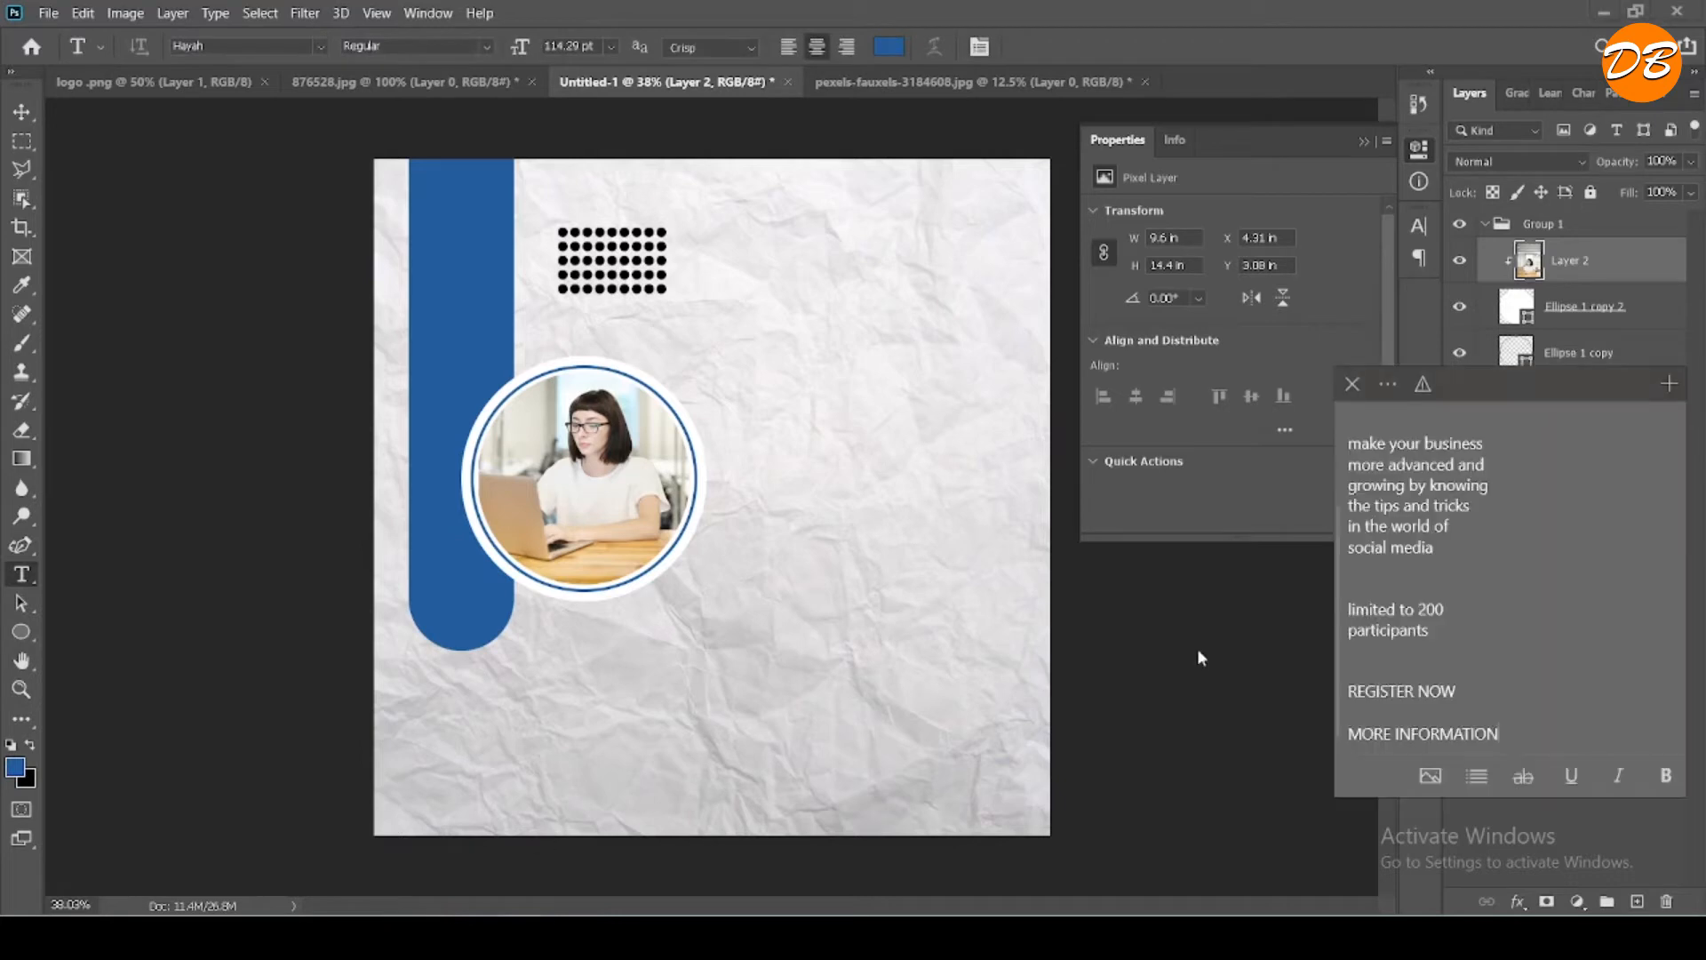
triple_click(1459, 444)
right_click(1460, 441)
click(1411, 464)
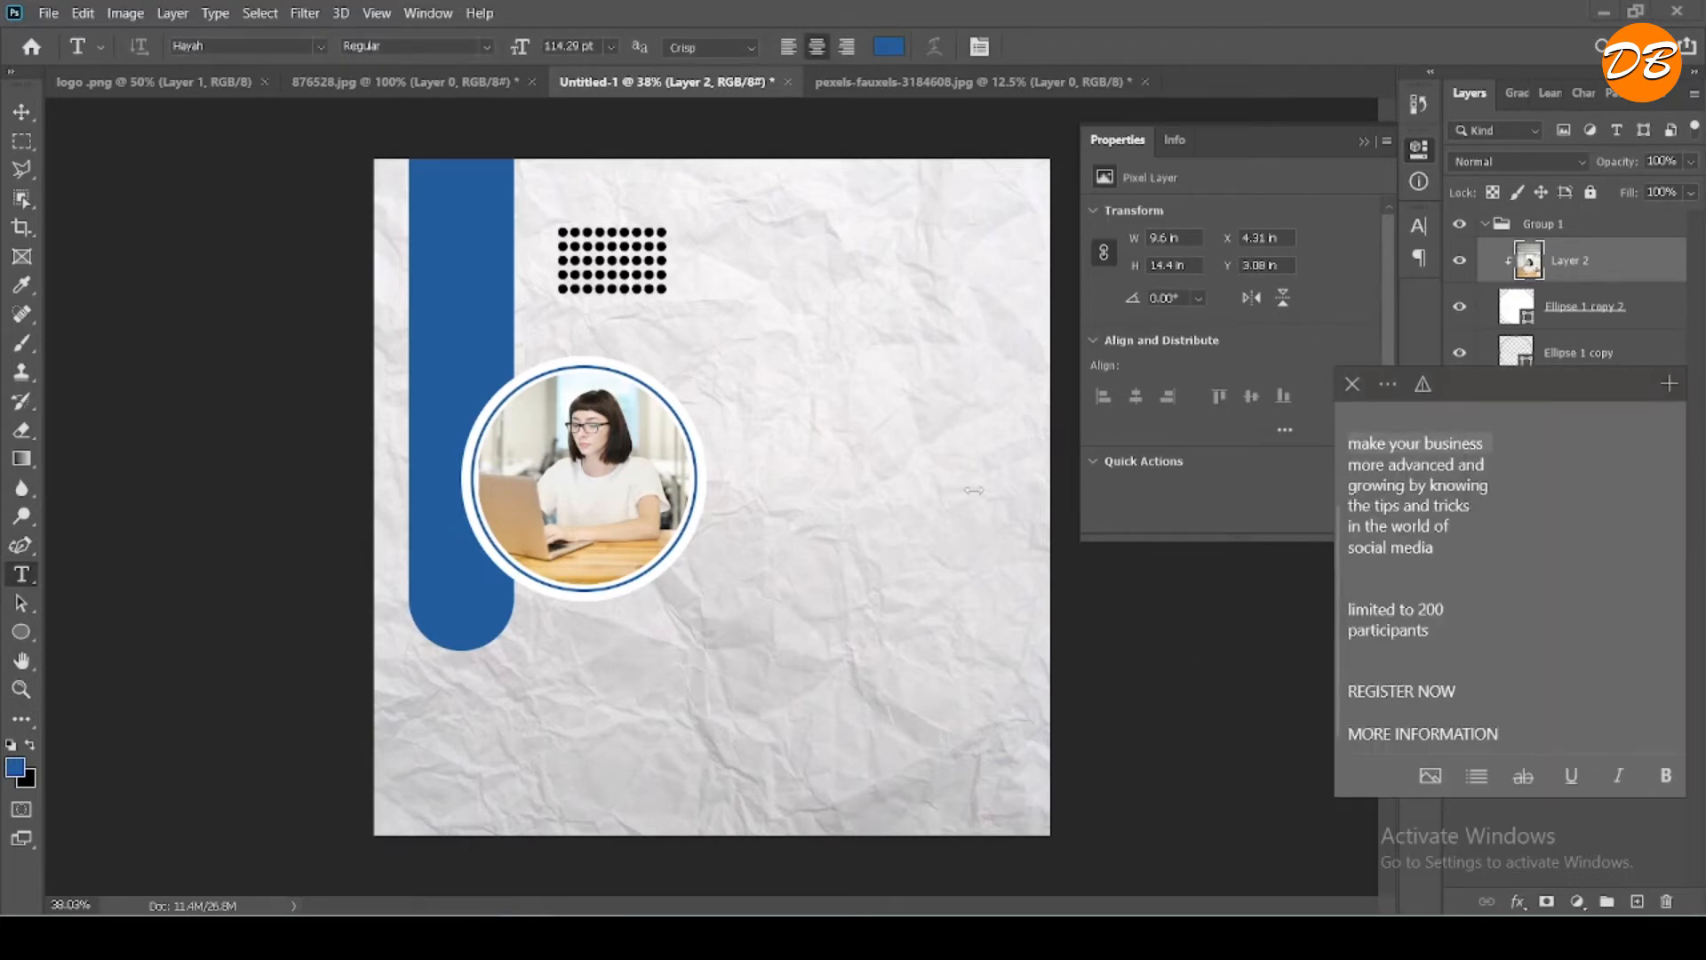
click(850, 550)
click(856, 399)
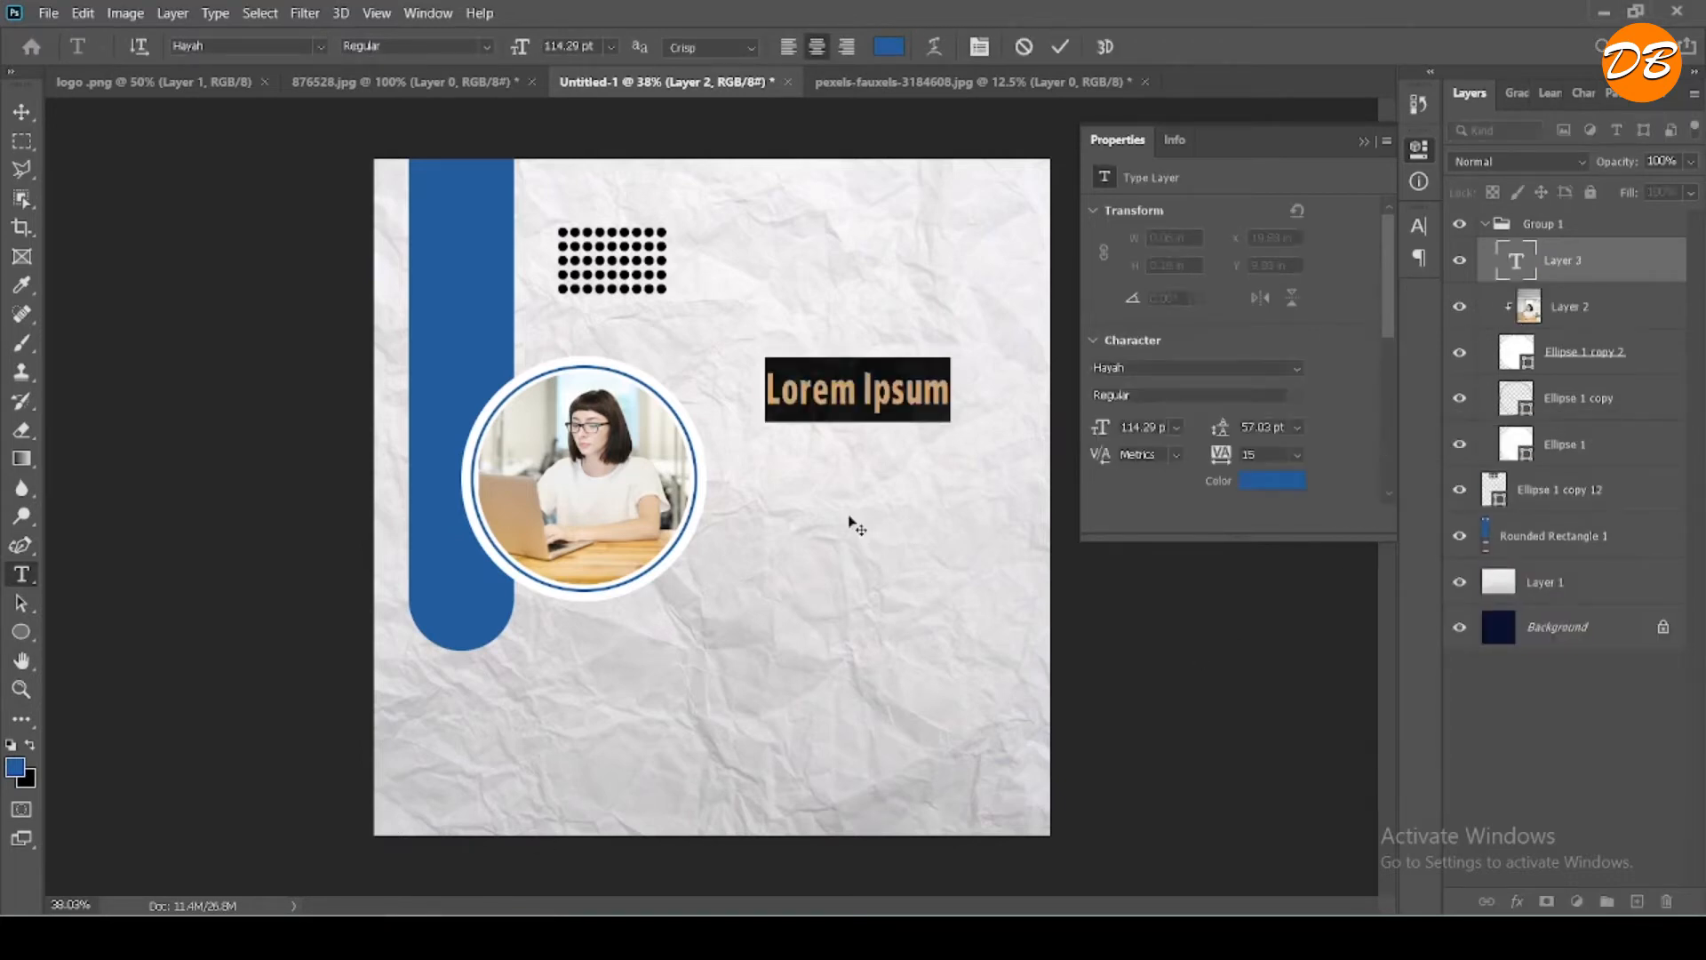
key(ctrl+v)
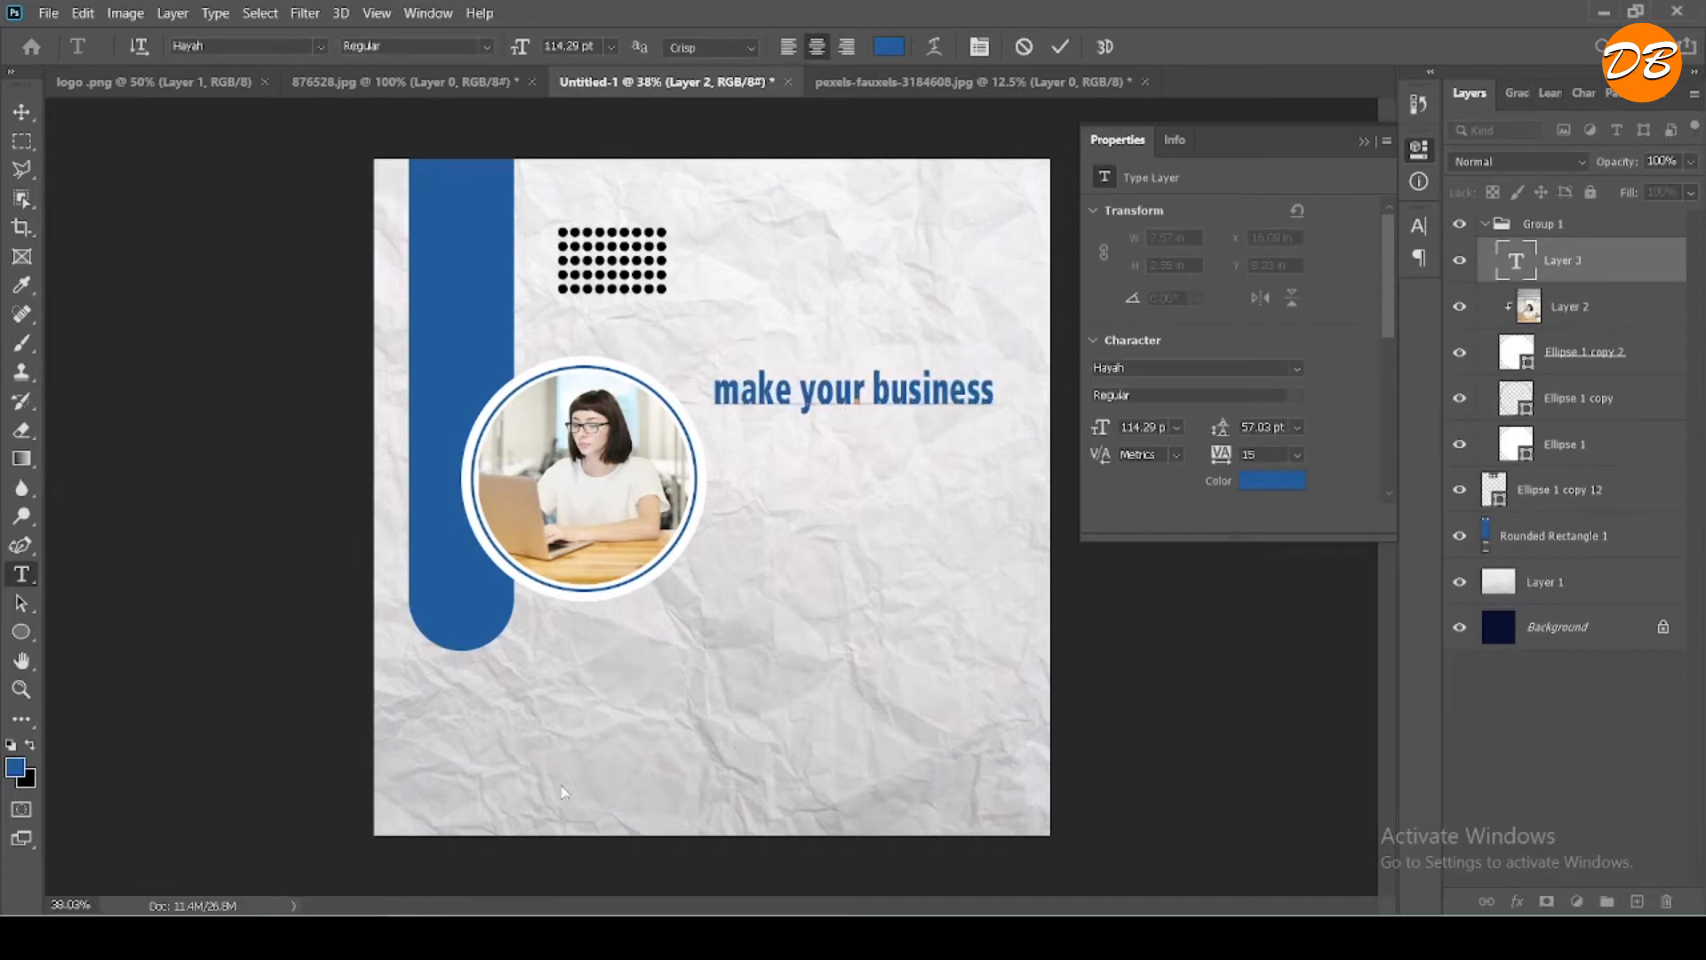
- Replace the new text with the headline line "GROW YOUR" copied from the sticky note
click(559, 936)
scroll(1482, 503, up, 1)
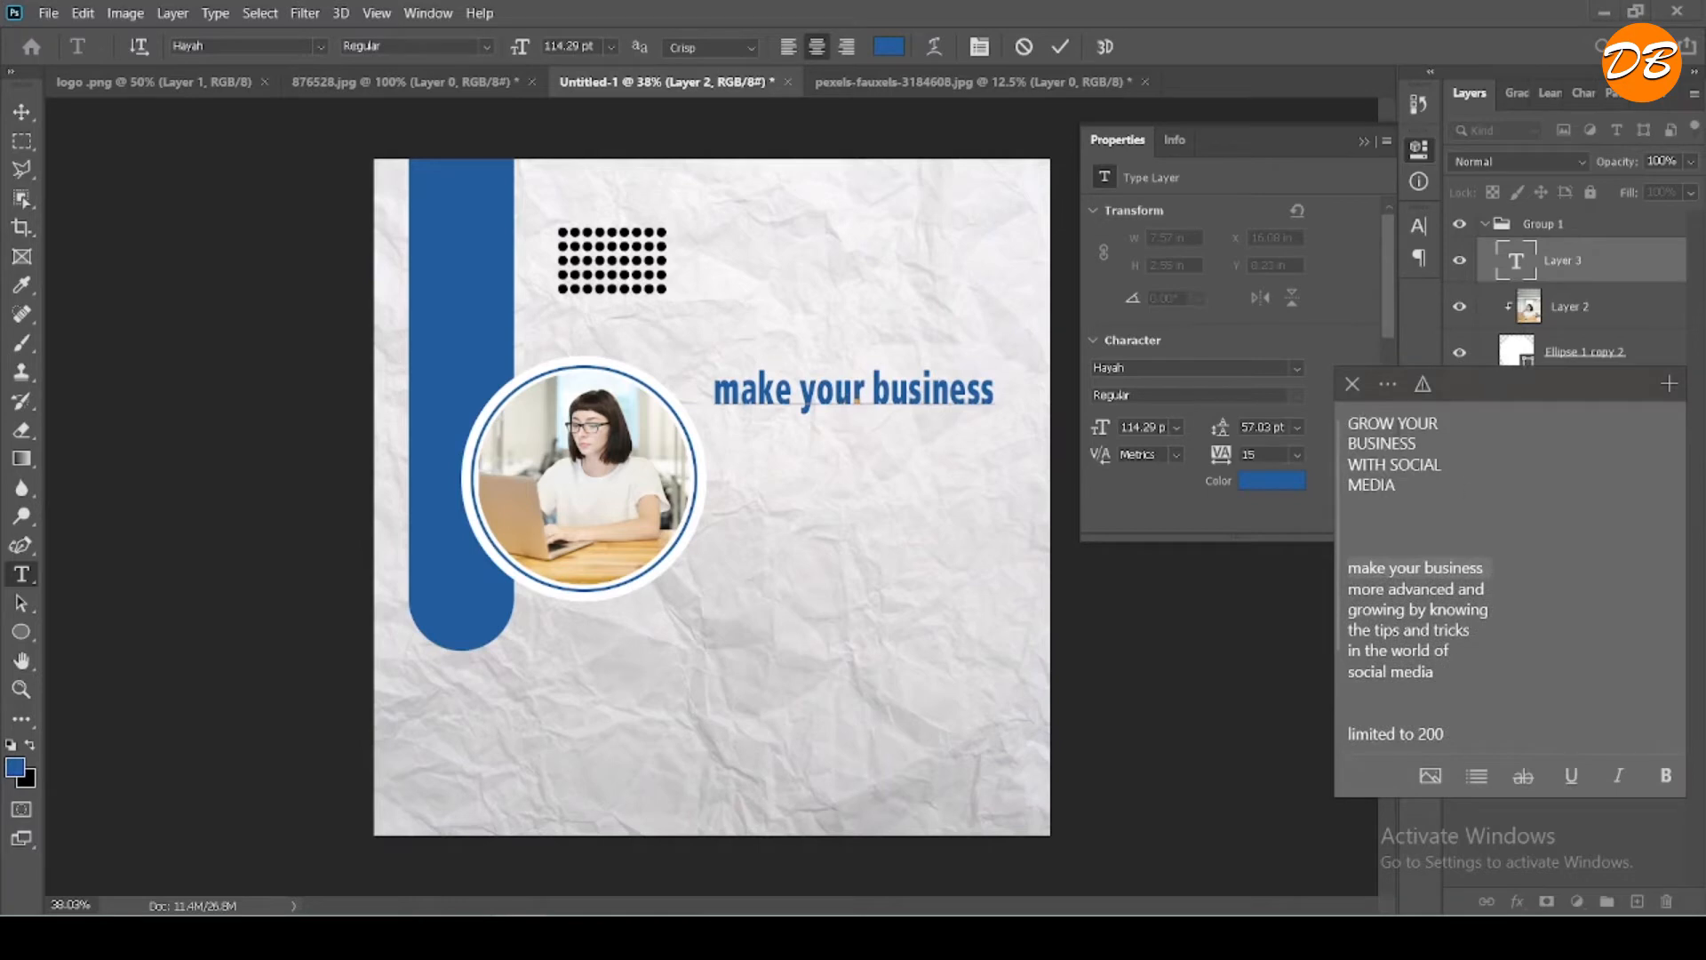
triple_click(1396, 424)
double_click(853, 385)
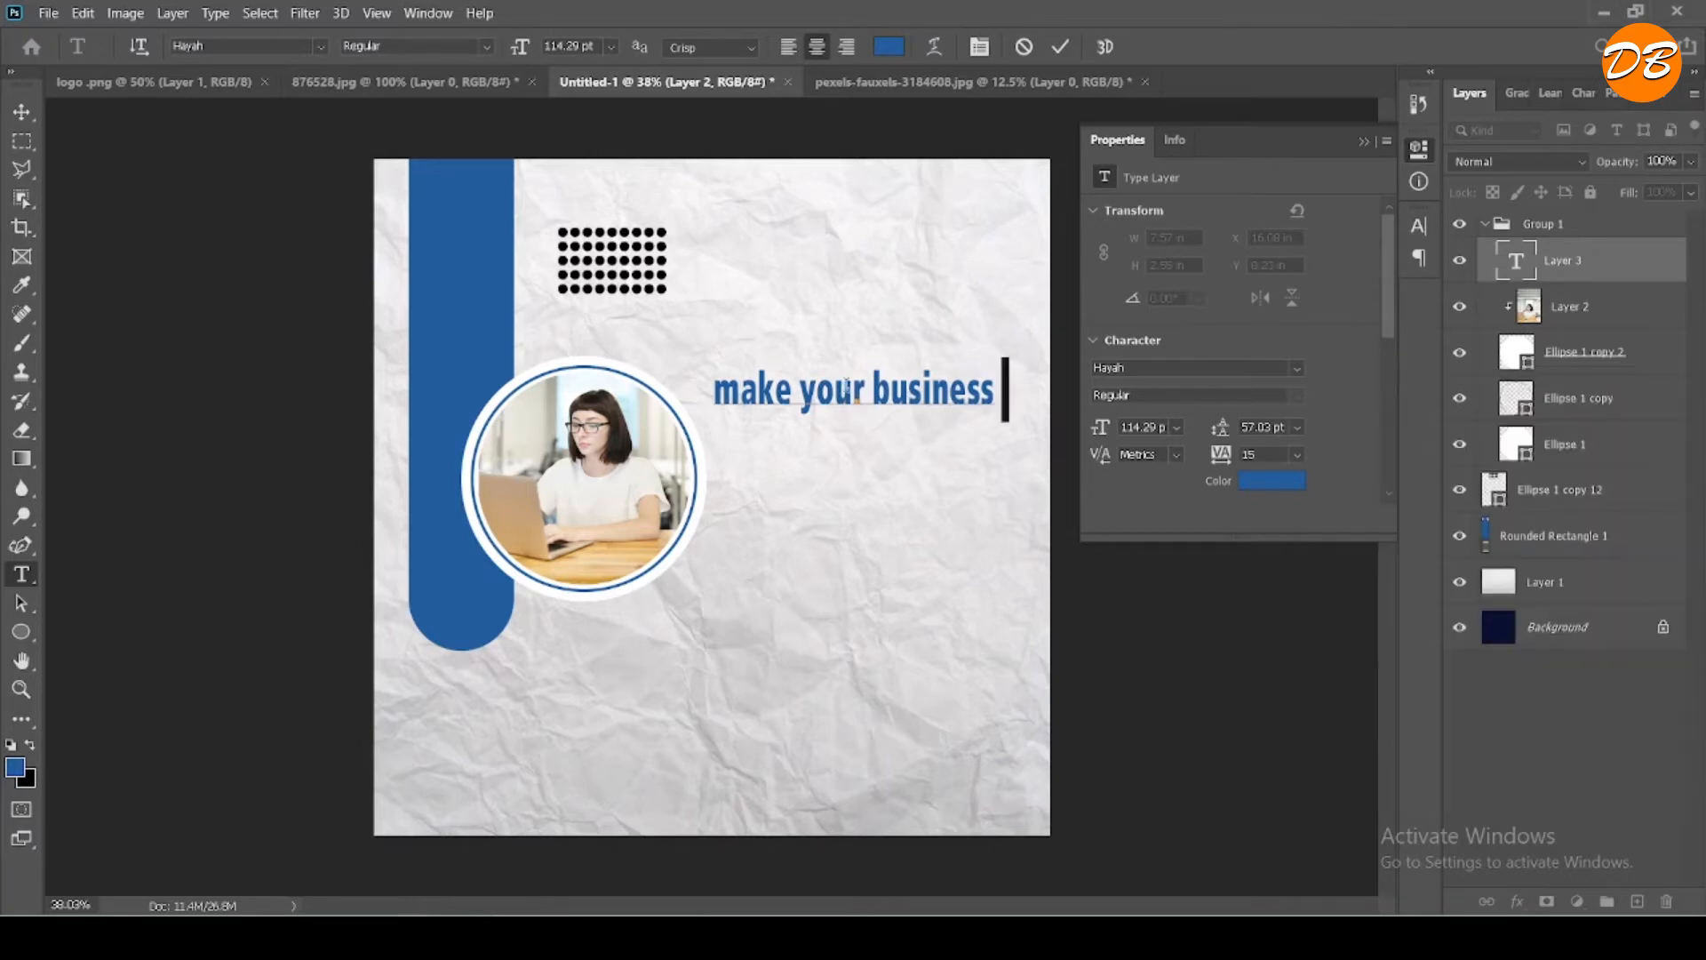
triple_click(816, 389)
click(815, 389)
triple_click(816, 389)
key(ctrl+v)
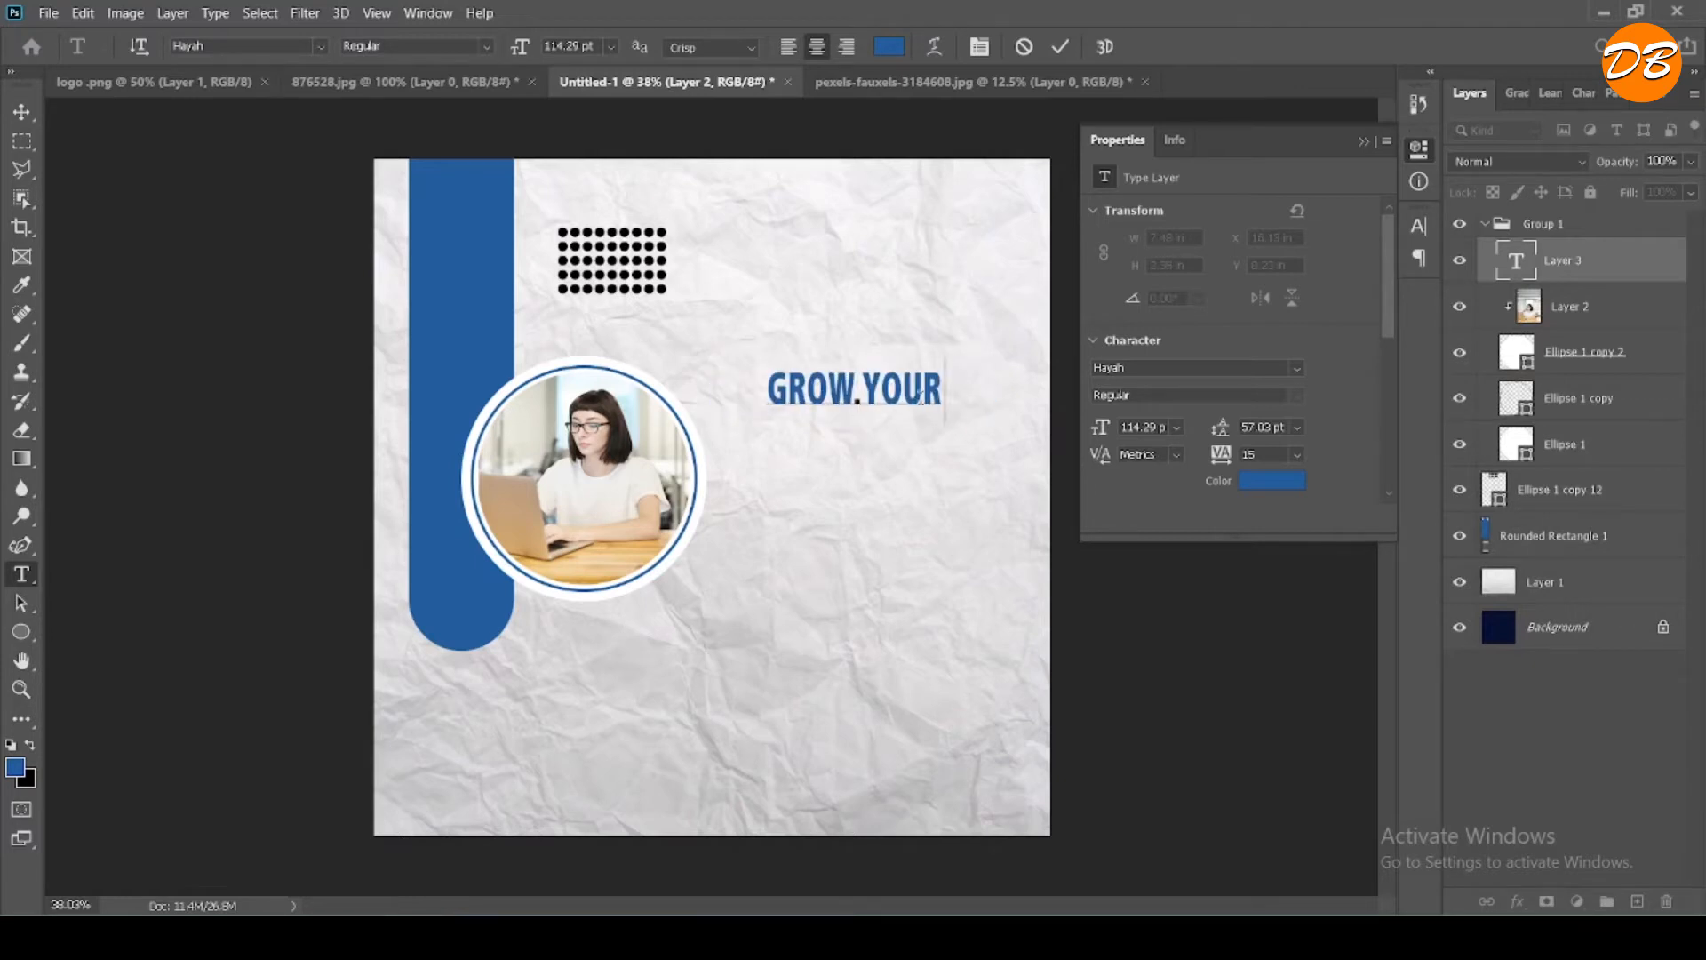
- Increase the font size of the "GROW YOUR" text to 120.29 pt
drag(944, 391, 752, 318)
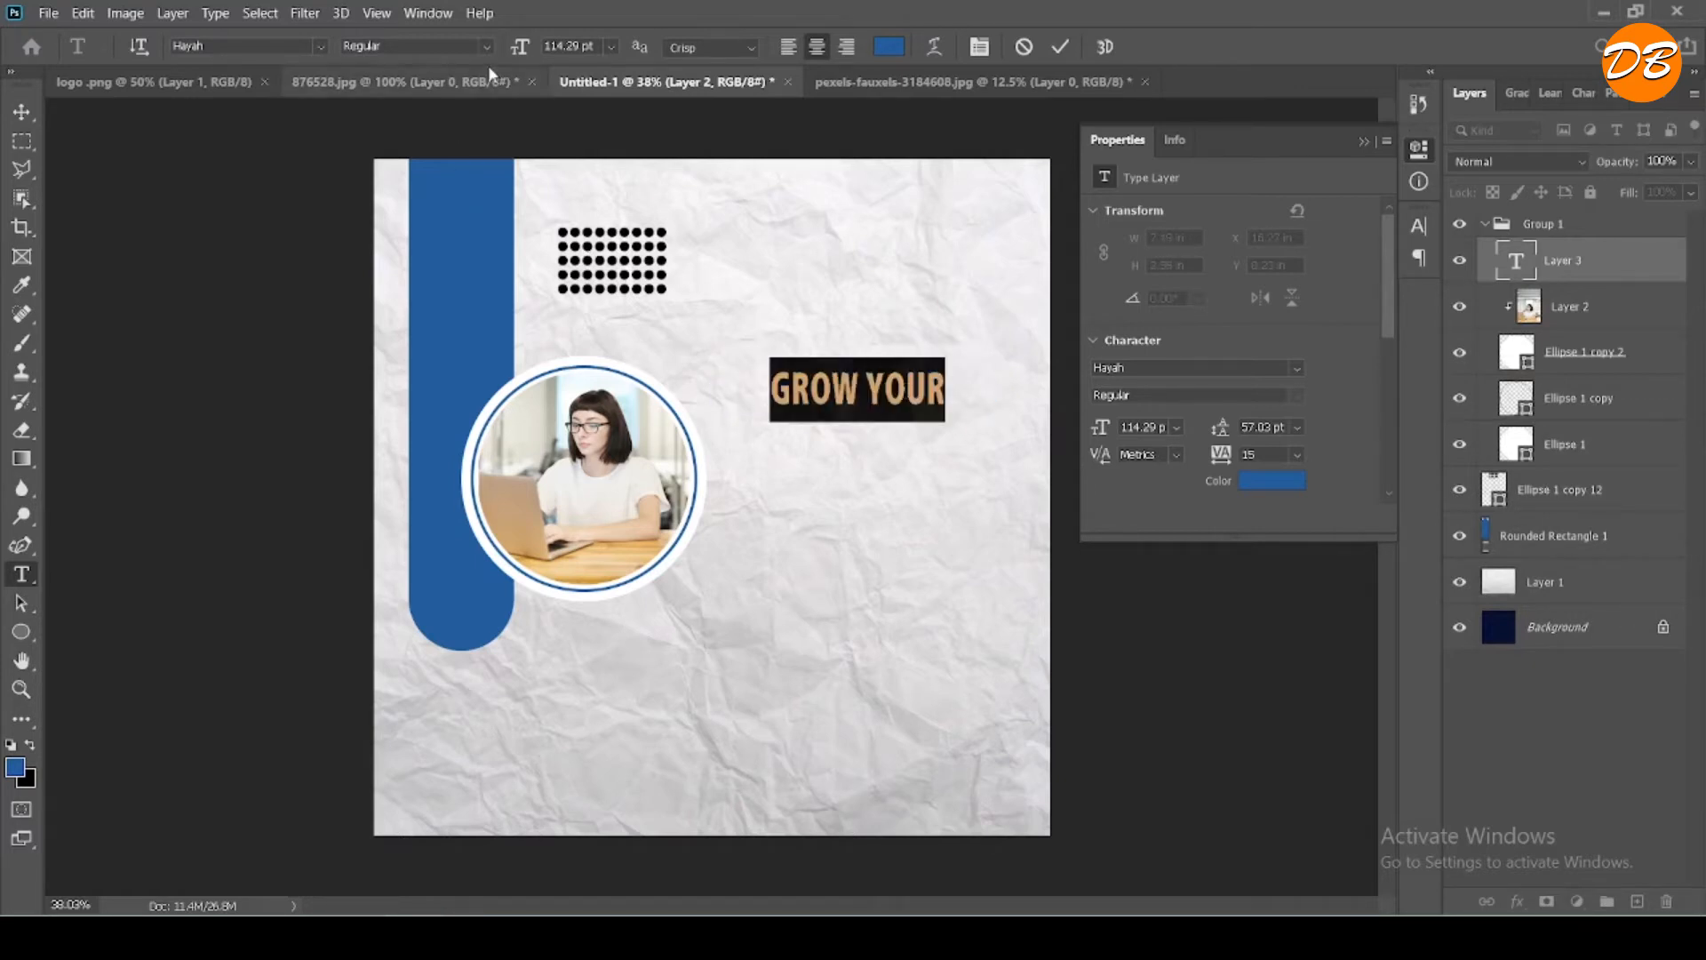
drag(520, 49, 534, 52)
click(1060, 46)
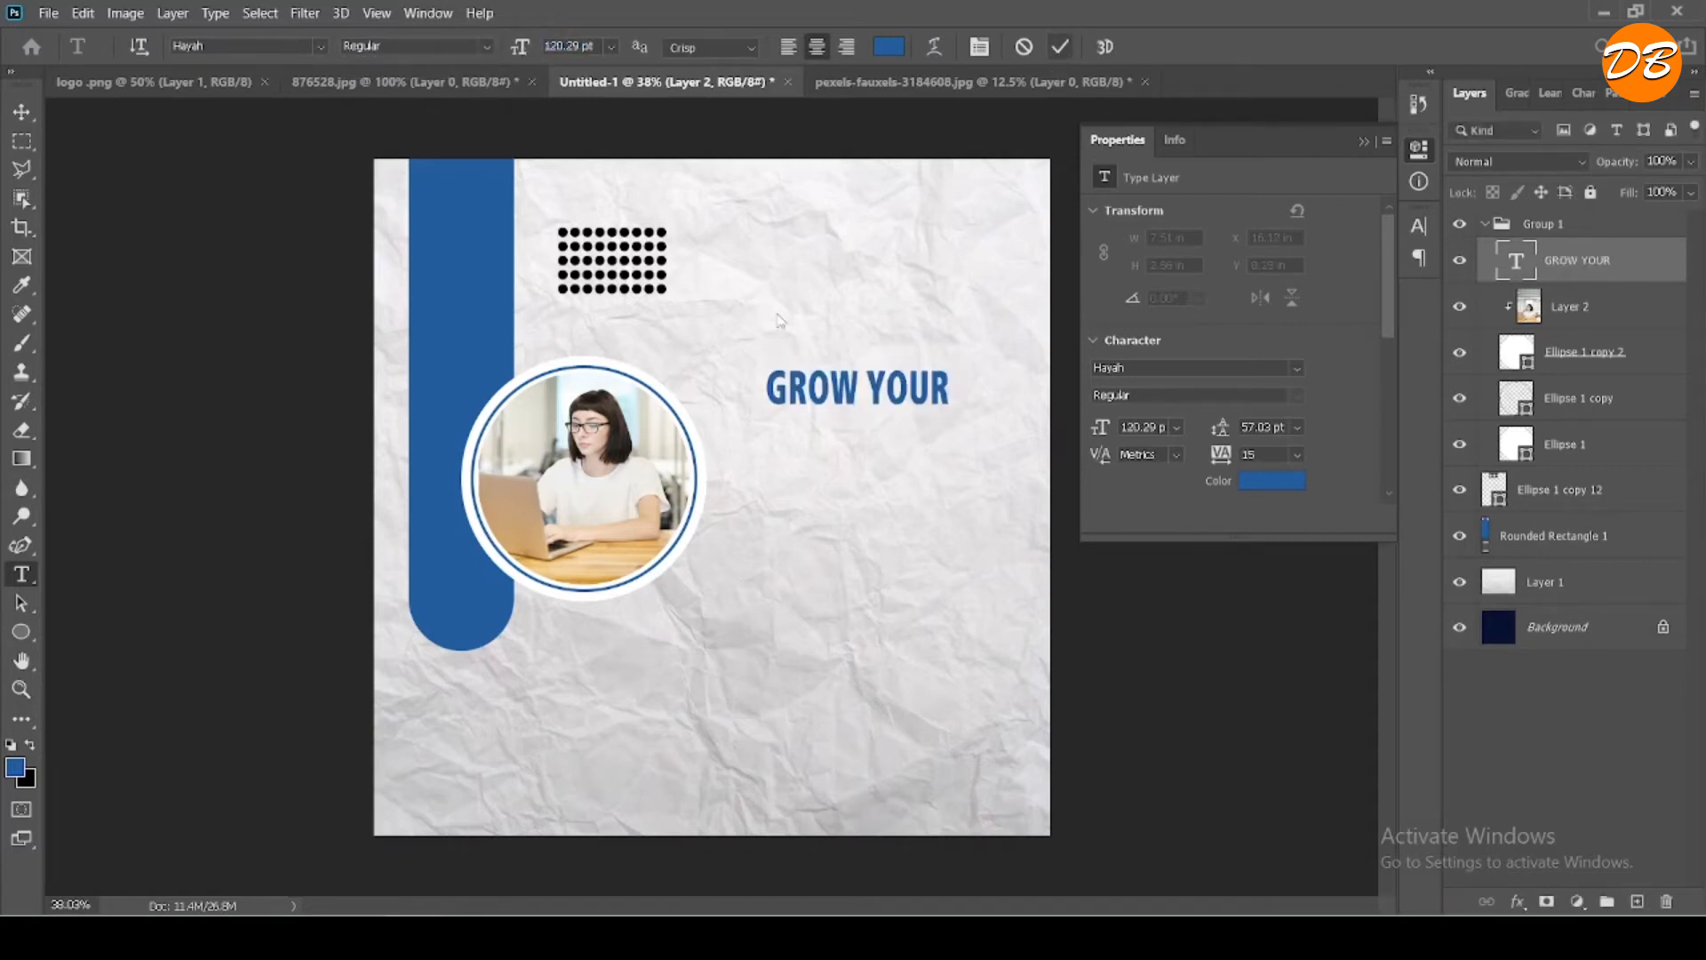
- Move the "GROW YOUR" text up to the canvas's upper right area and place its layer above Group 1
click(22, 112)
drag(839, 396, 882, 296)
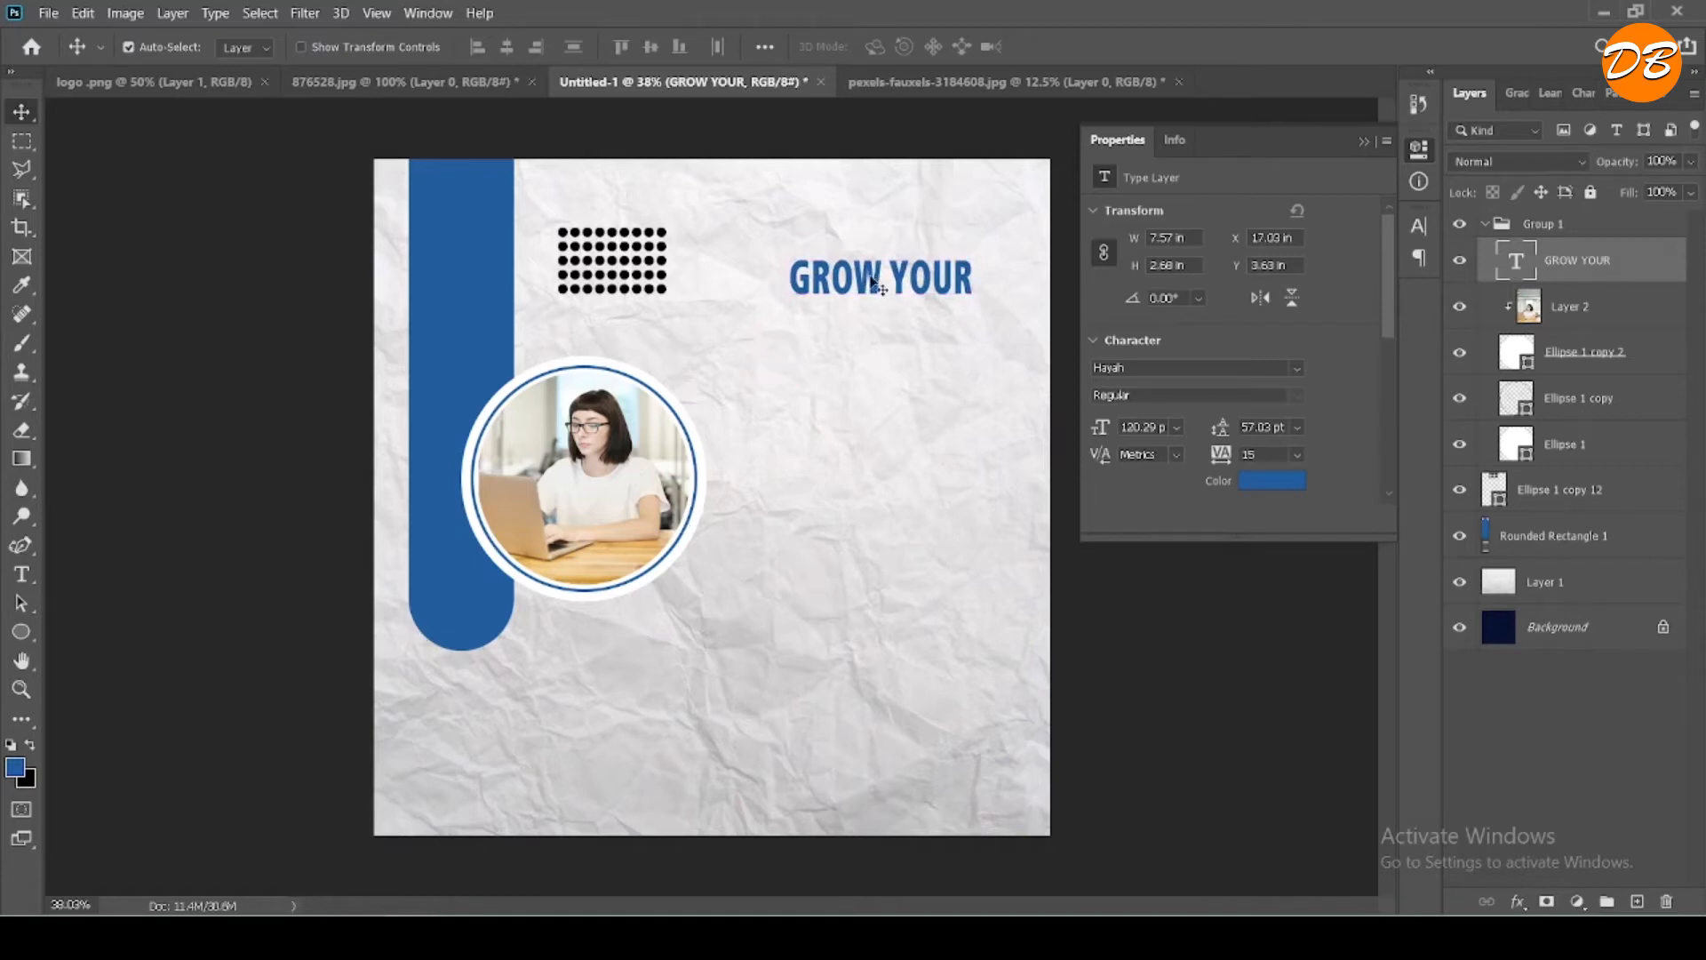
drag(1561, 256, 1565, 208)
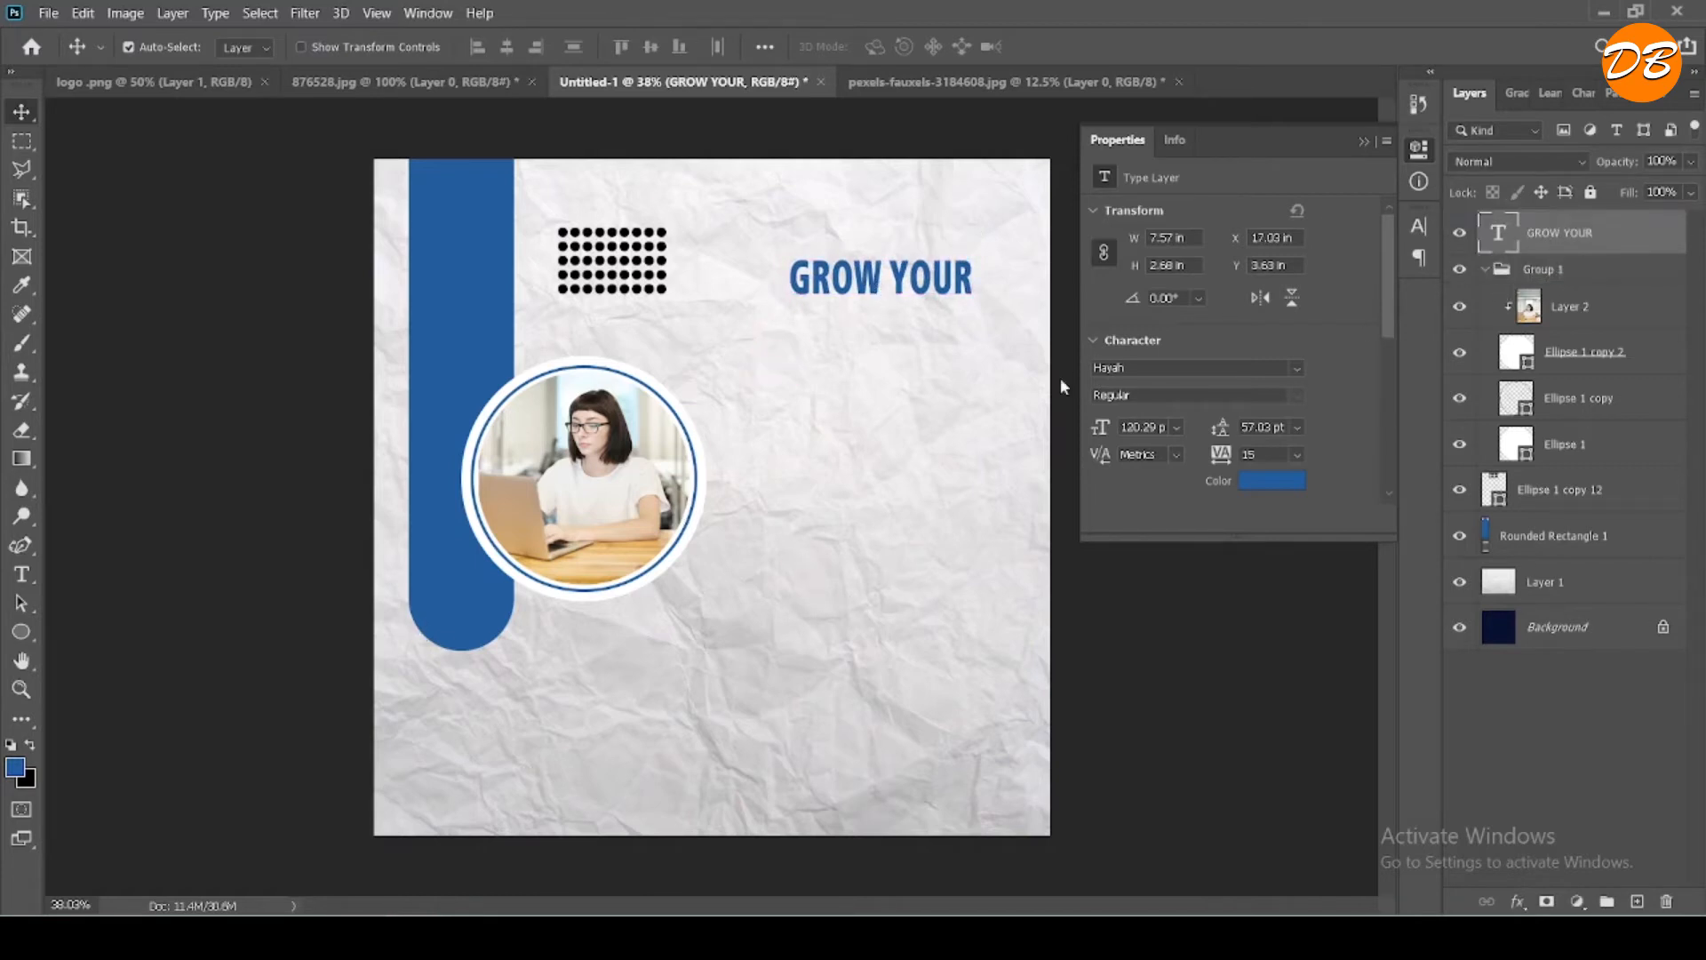
- Duplicate the "GROW YOUR" text just below itself and replace the copy's wording with "BUSINESS" from the sticky note
drag(880, 286, 882, 333)
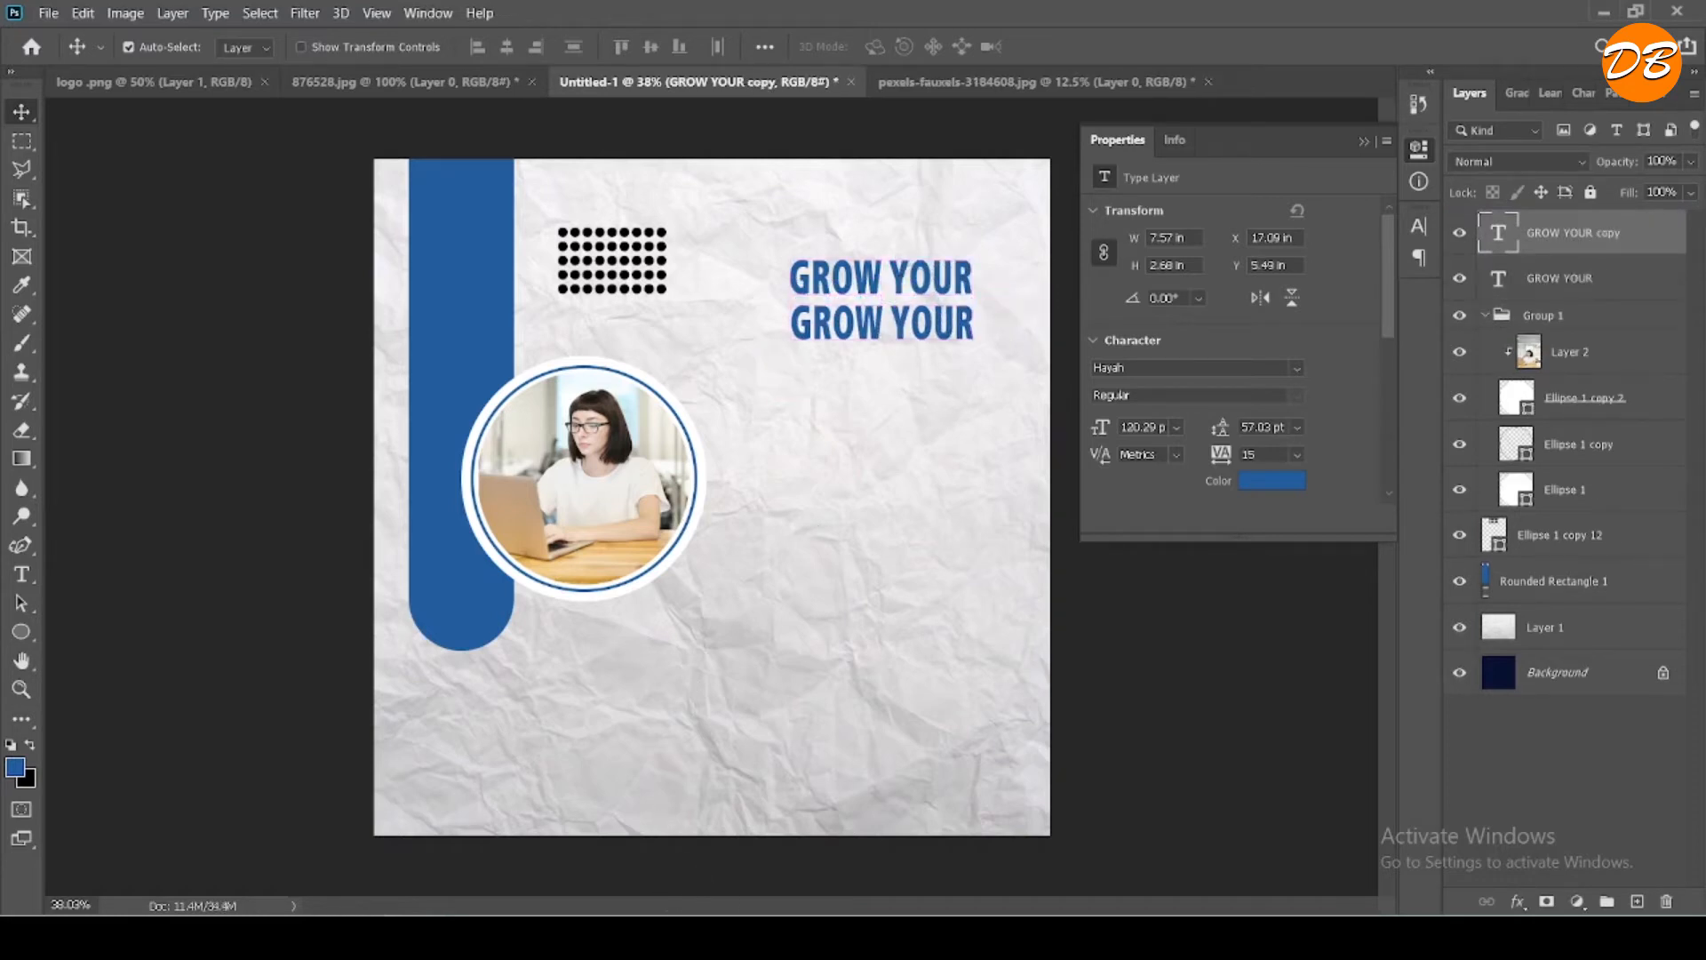
click(511, 937)
click(1379, 441)
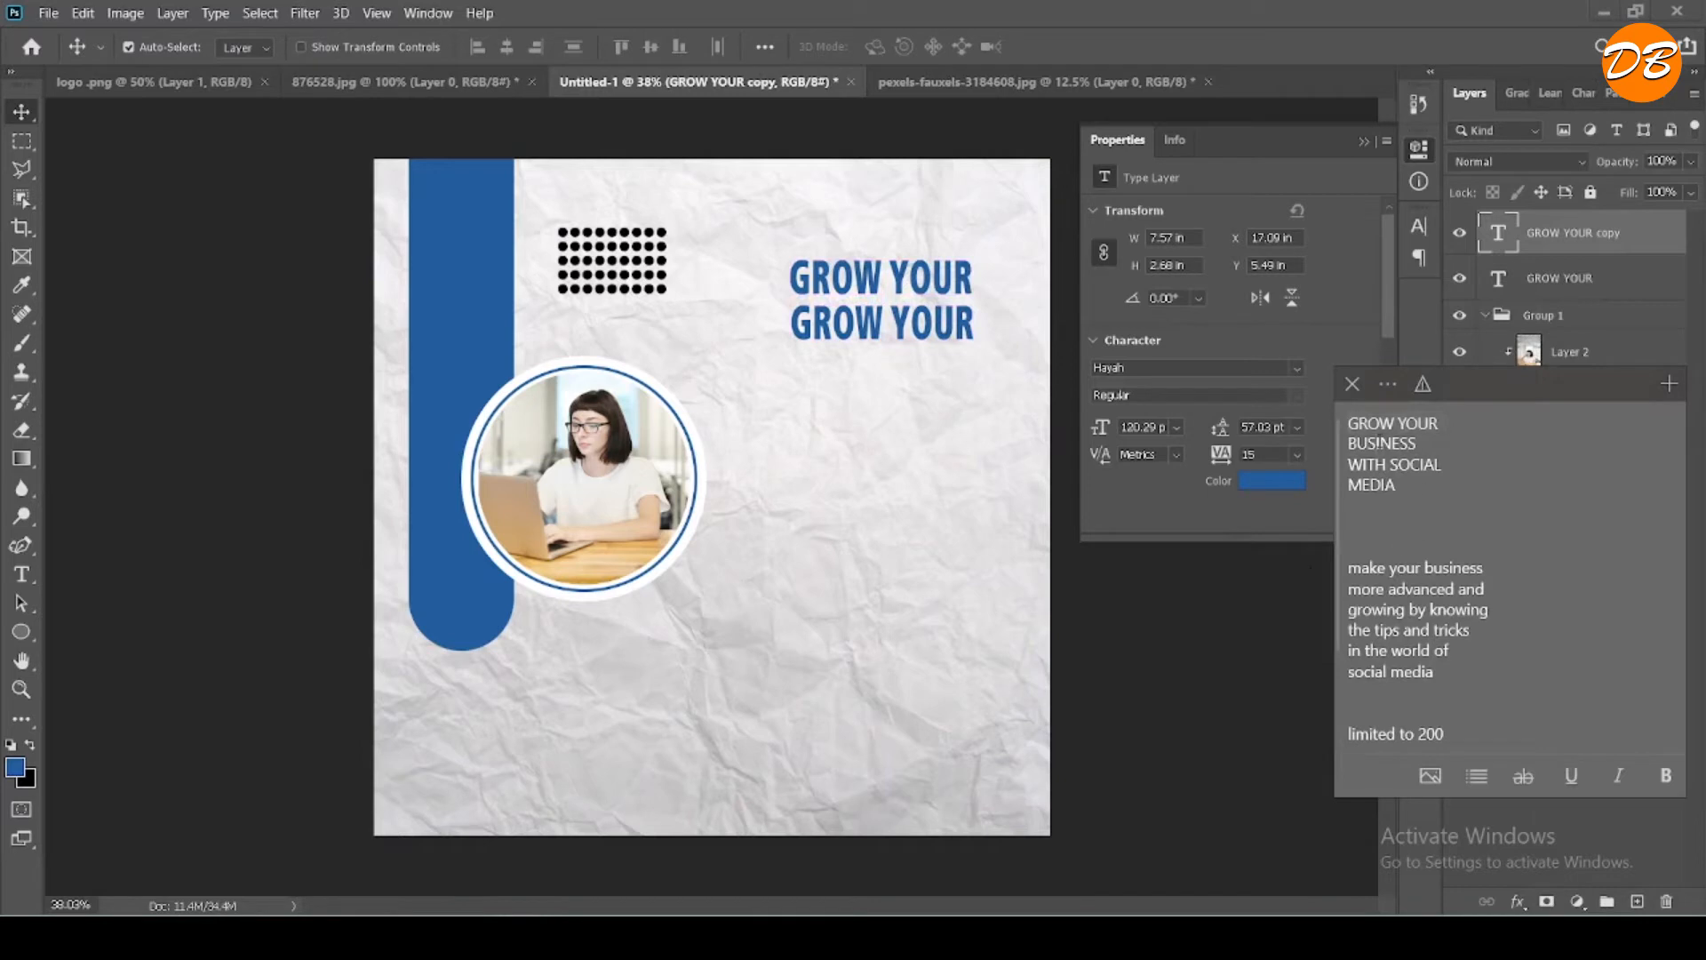
double_click(1379, 441)
right_click(1379, 440)
click(1334, 473)
double_click(894, 330)
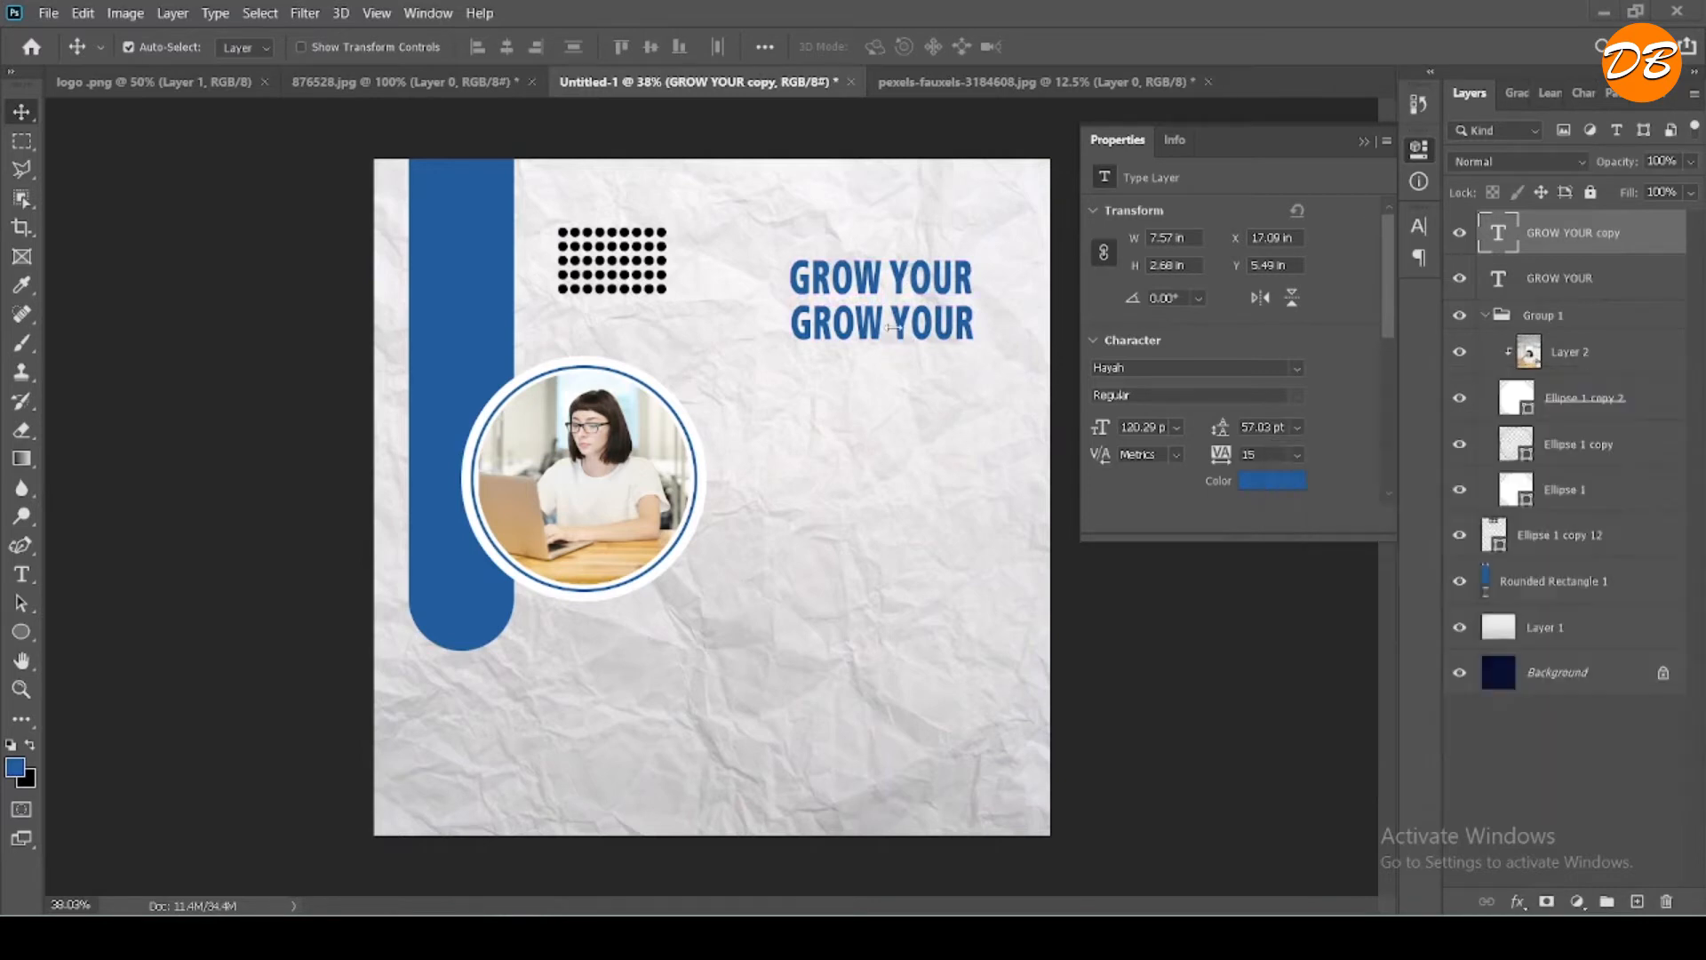
key(ctrl+v)
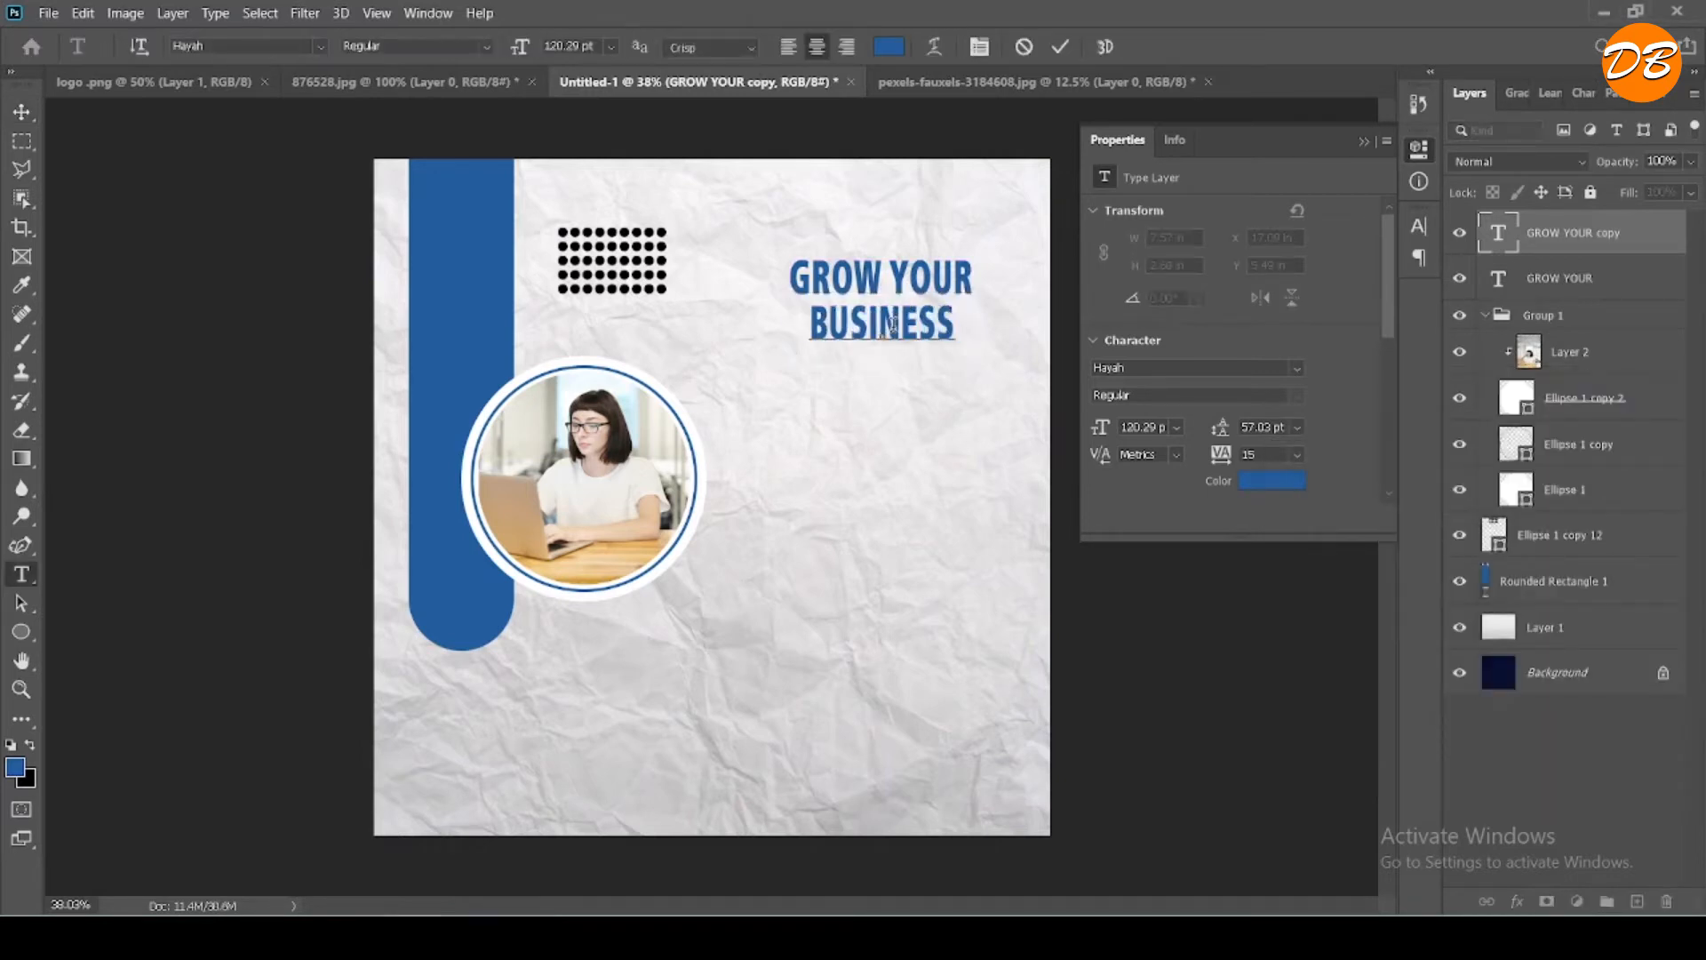
key(BackSpace)
- Enlarge the "BUSINESS" text to 141.29 pt and set its tracking to 55
double_click(889, 324)
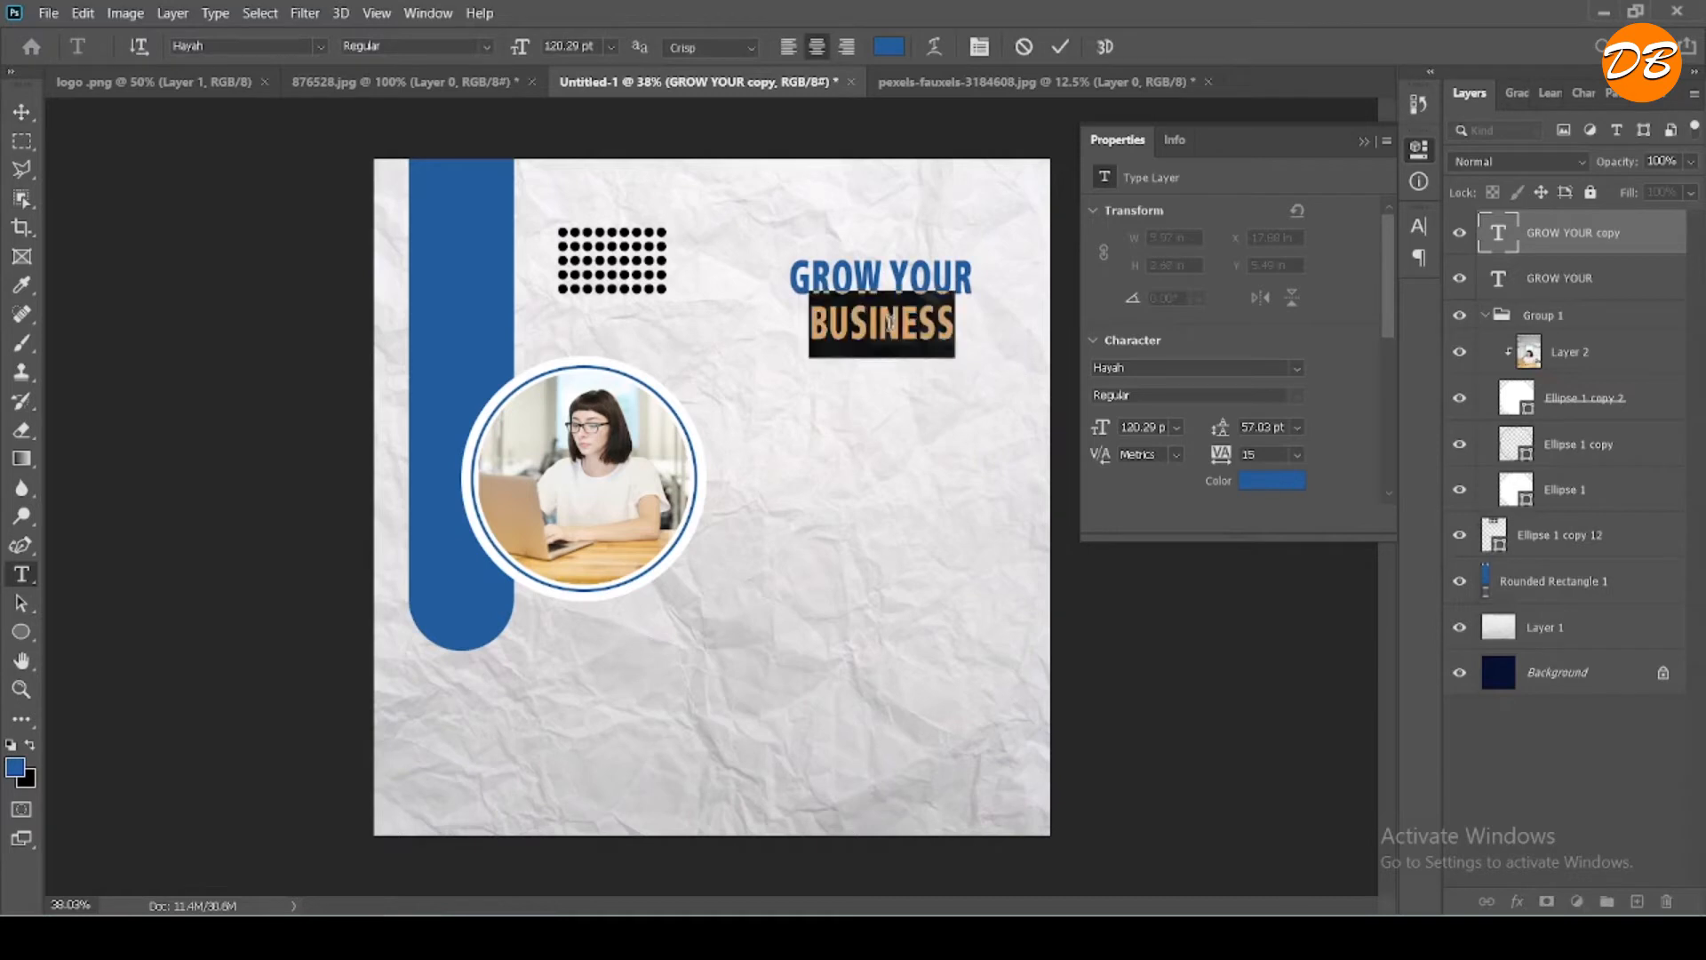
click(1419, 226)
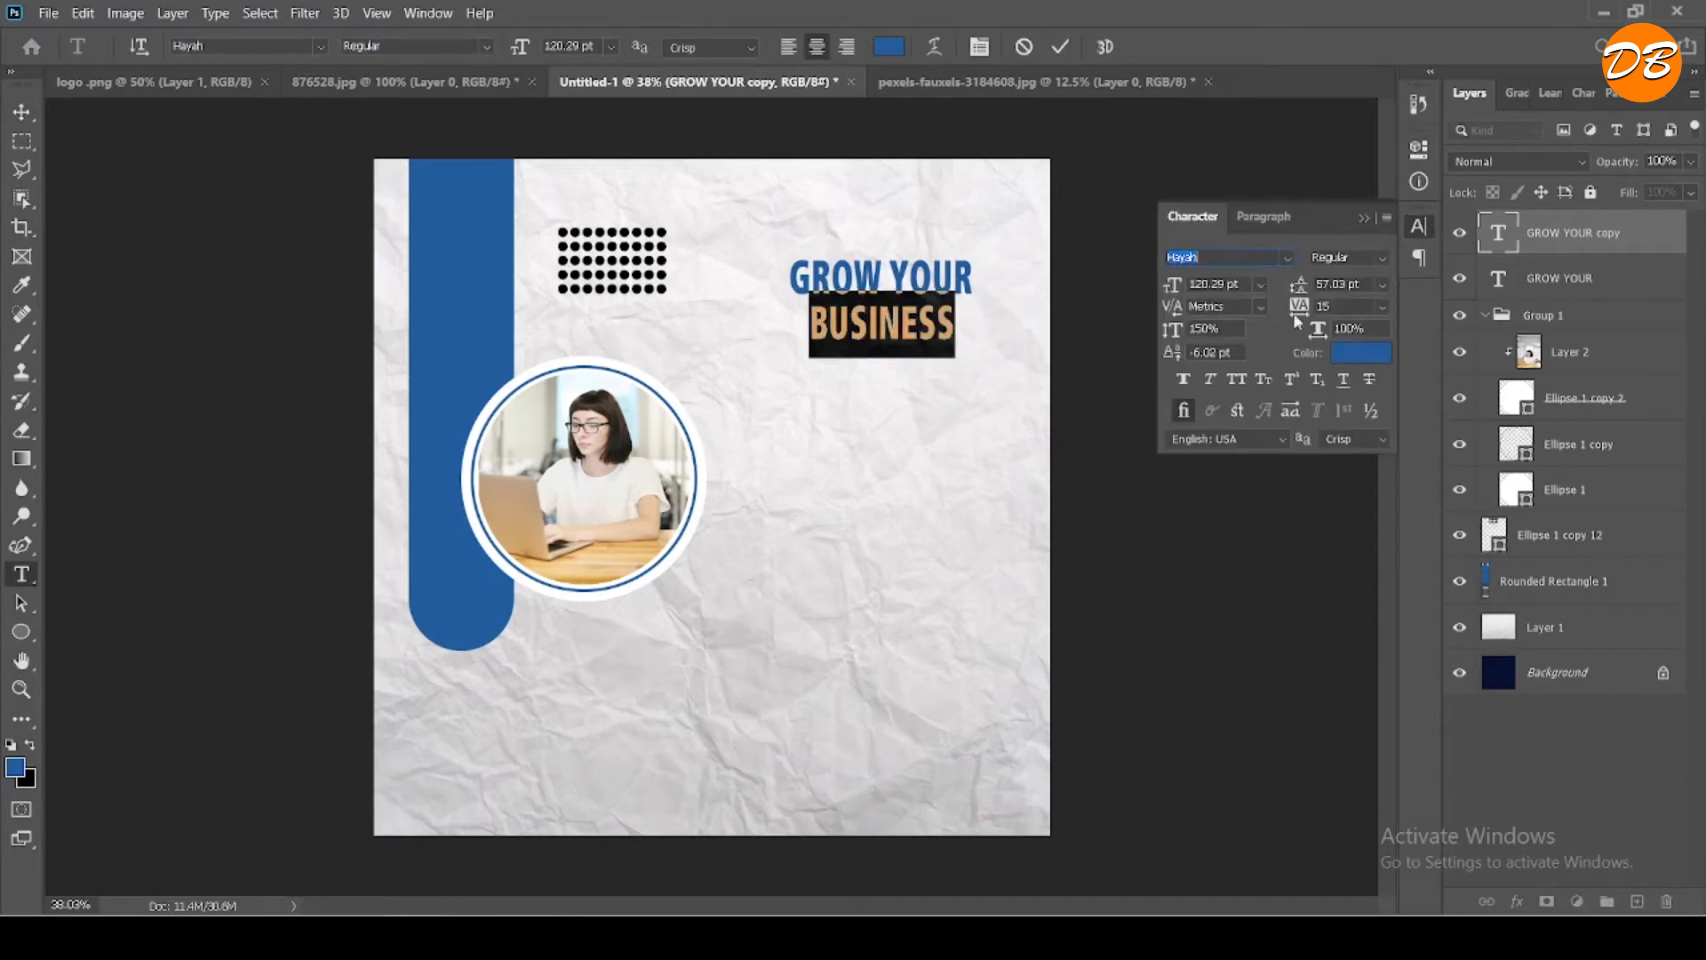
drag(1295, 307, 1301, 308)
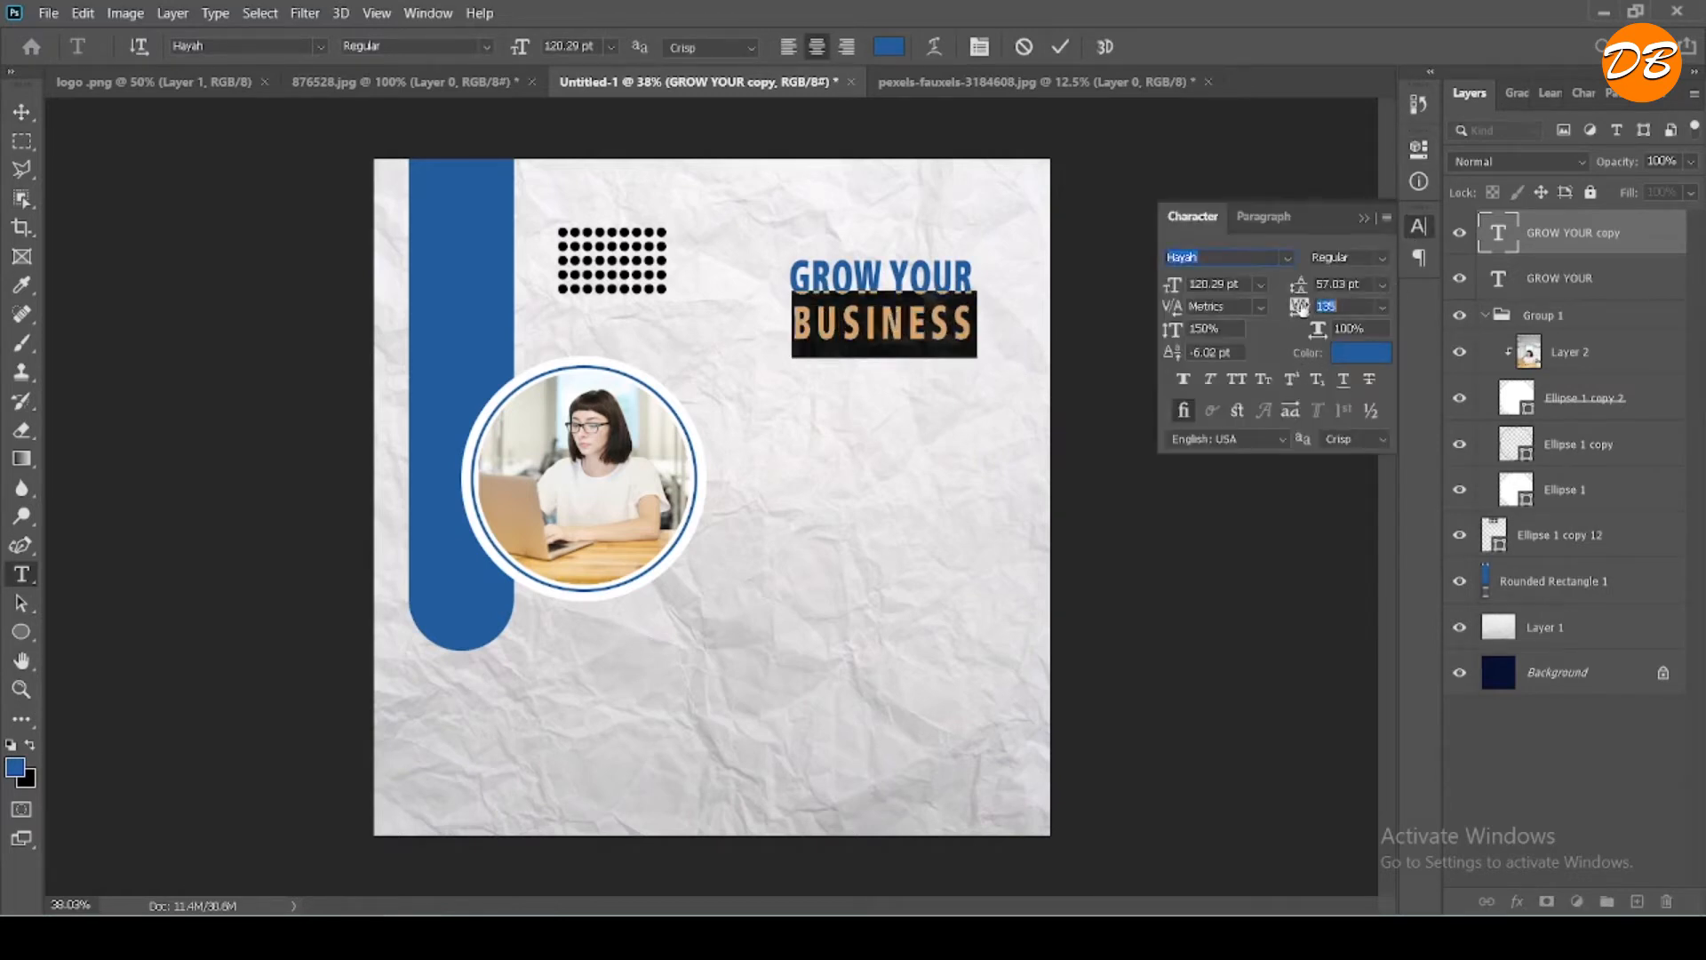
drag(516, 48, 531, 51)
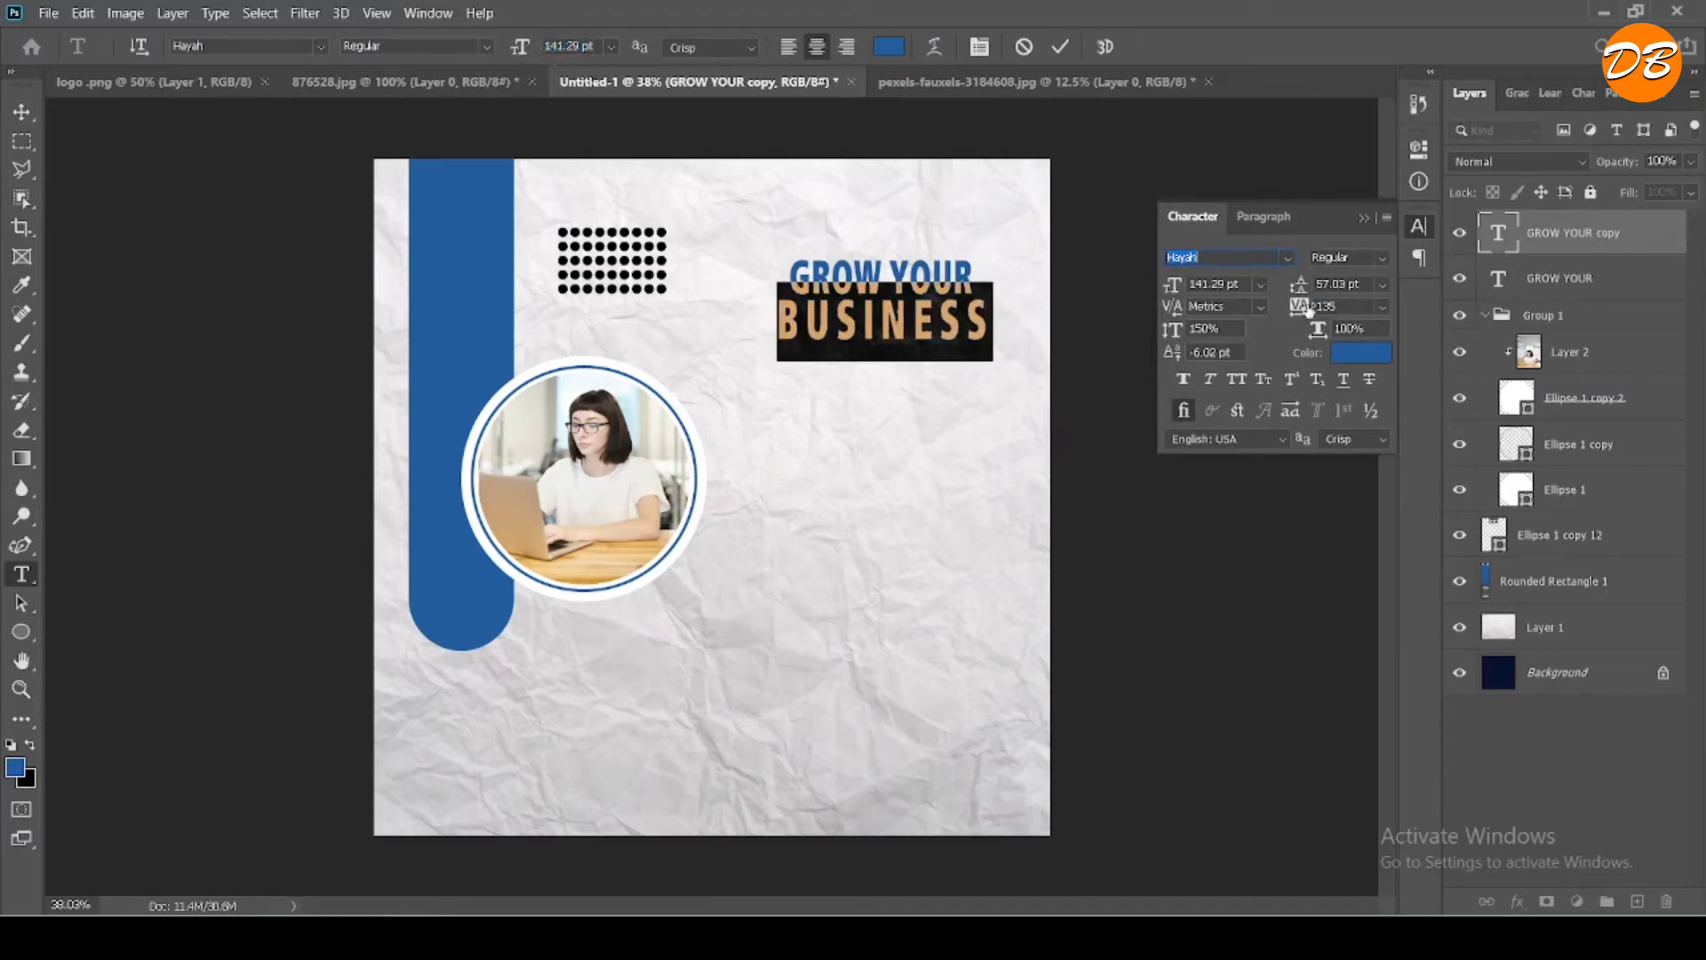
drag(1308, 309, 1303, 310)
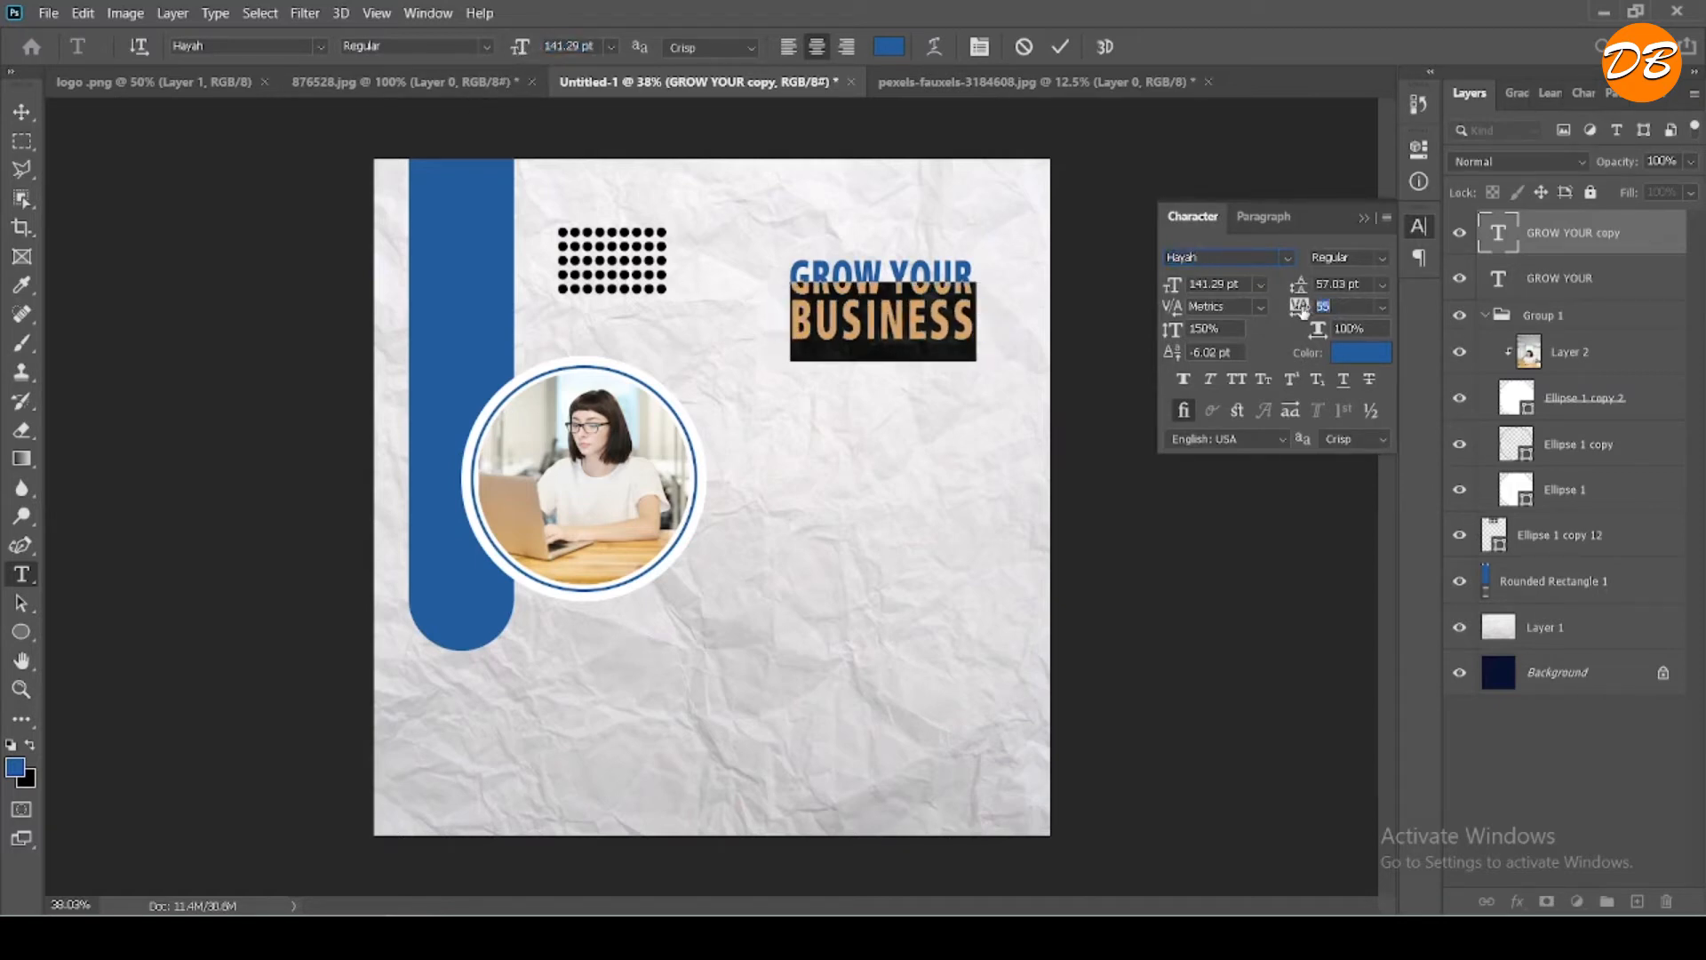
- Apply faux bold to the "BUSINESS" text and set its tracking to 36
click(1184, 380)
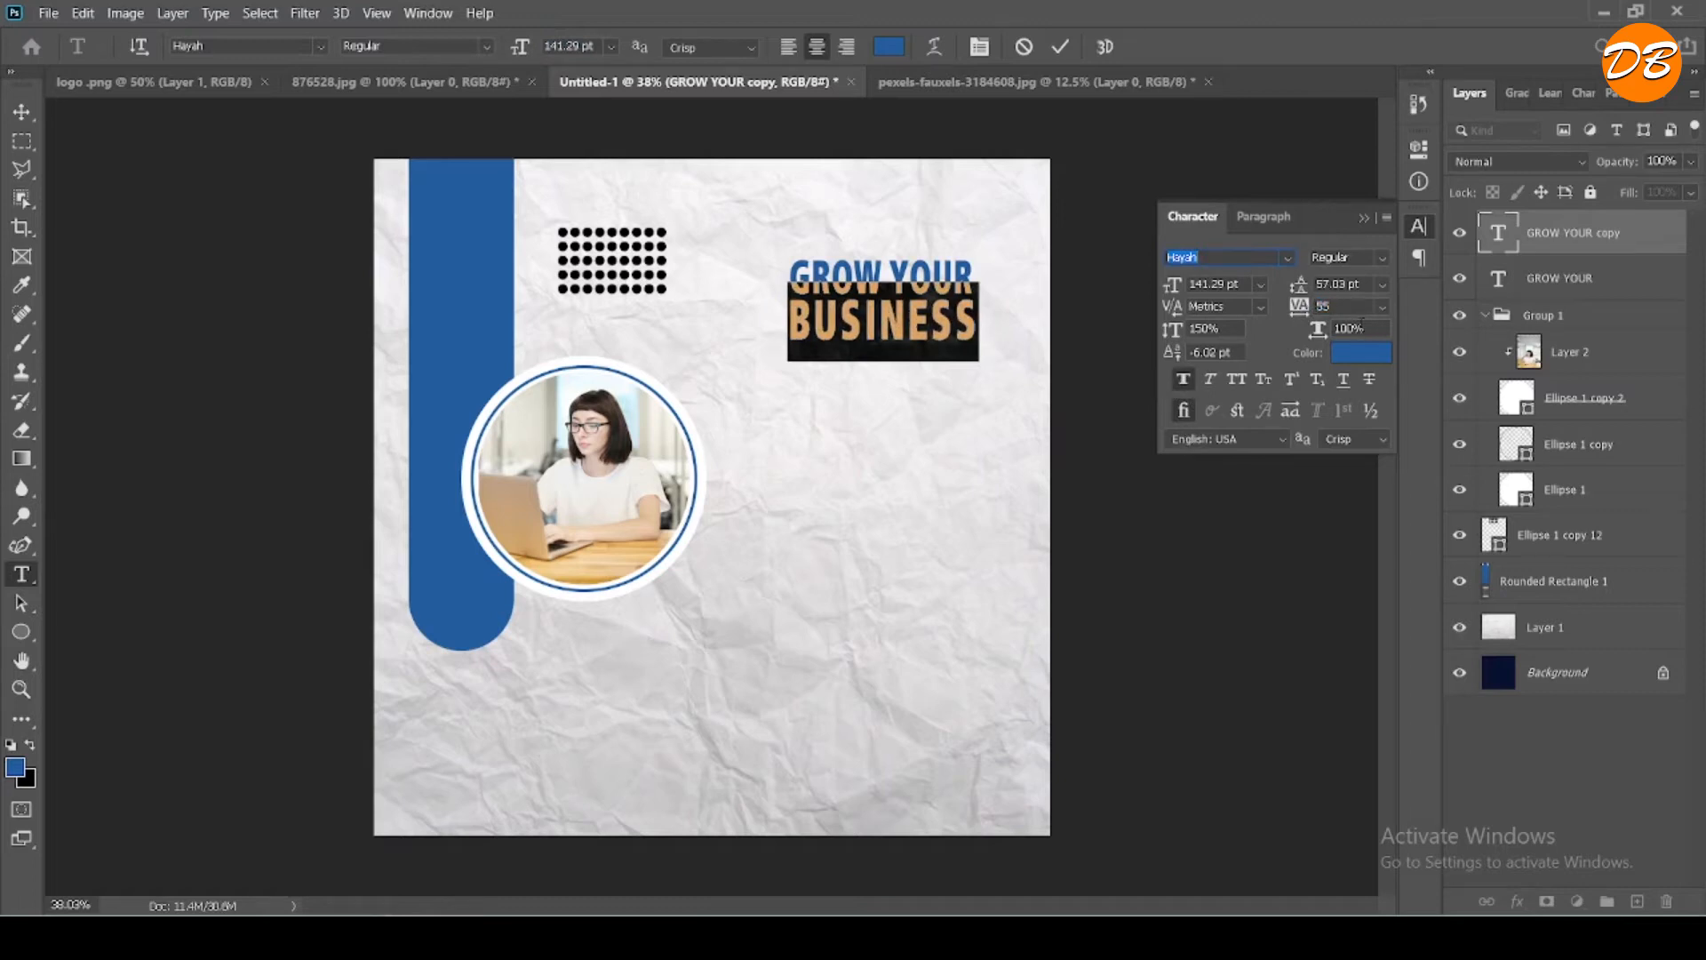
drag(1298, 311, 1298, 317)
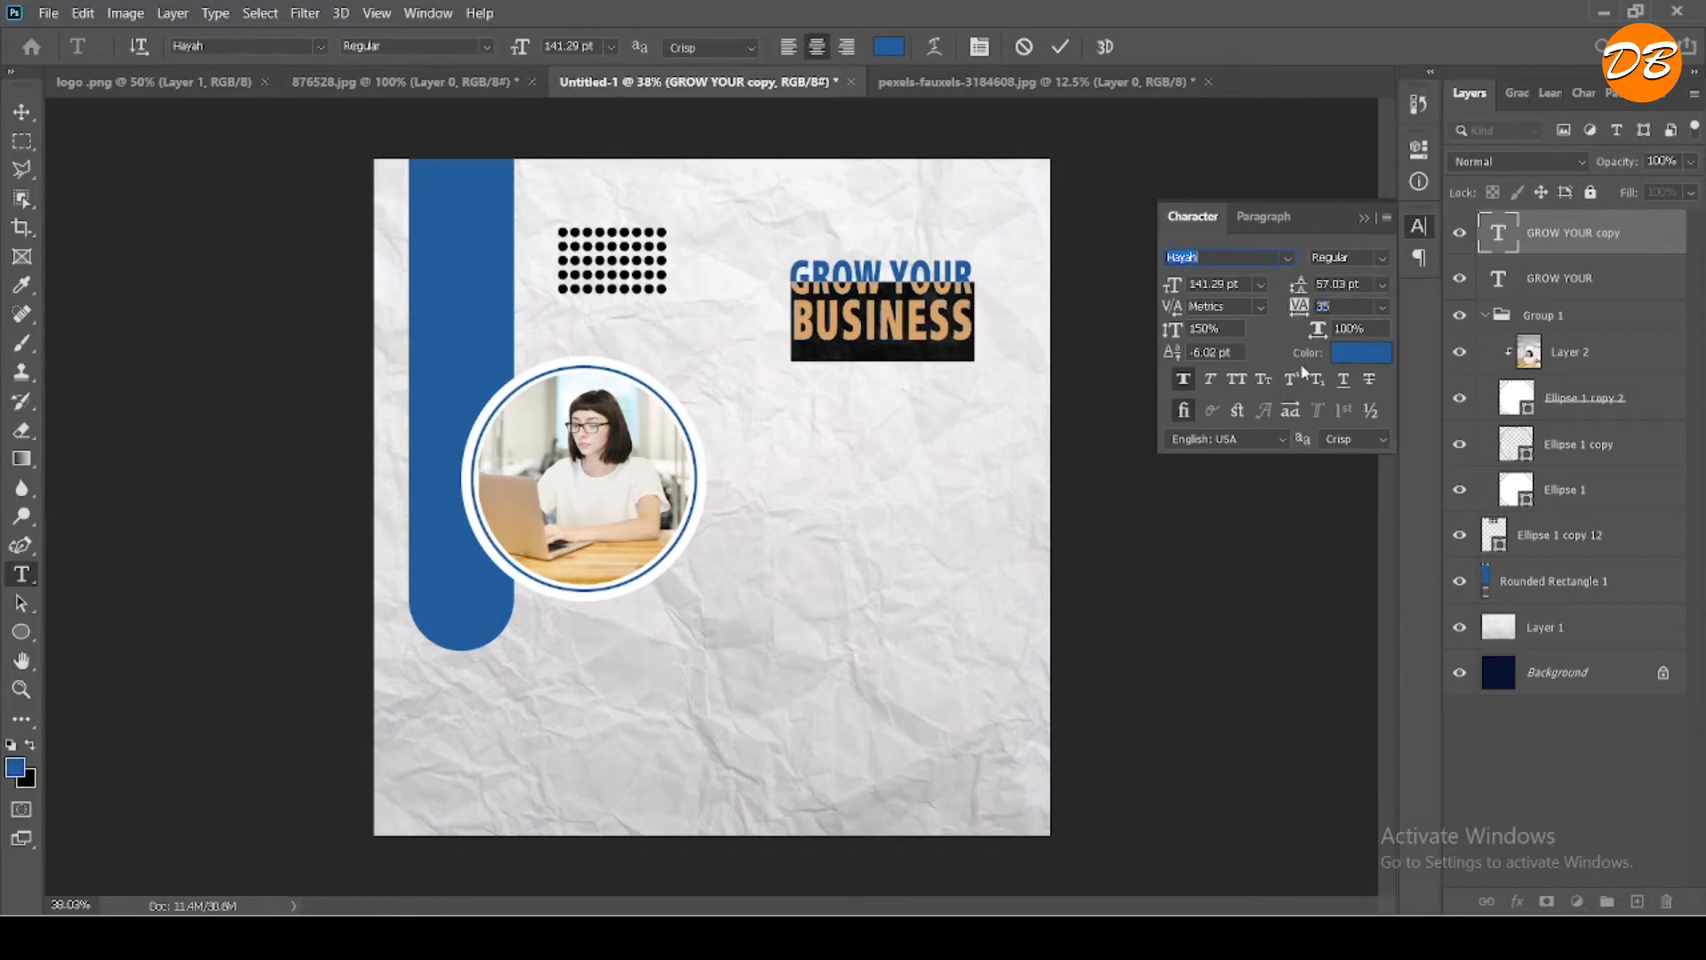
click(1325, 307)
text(30)
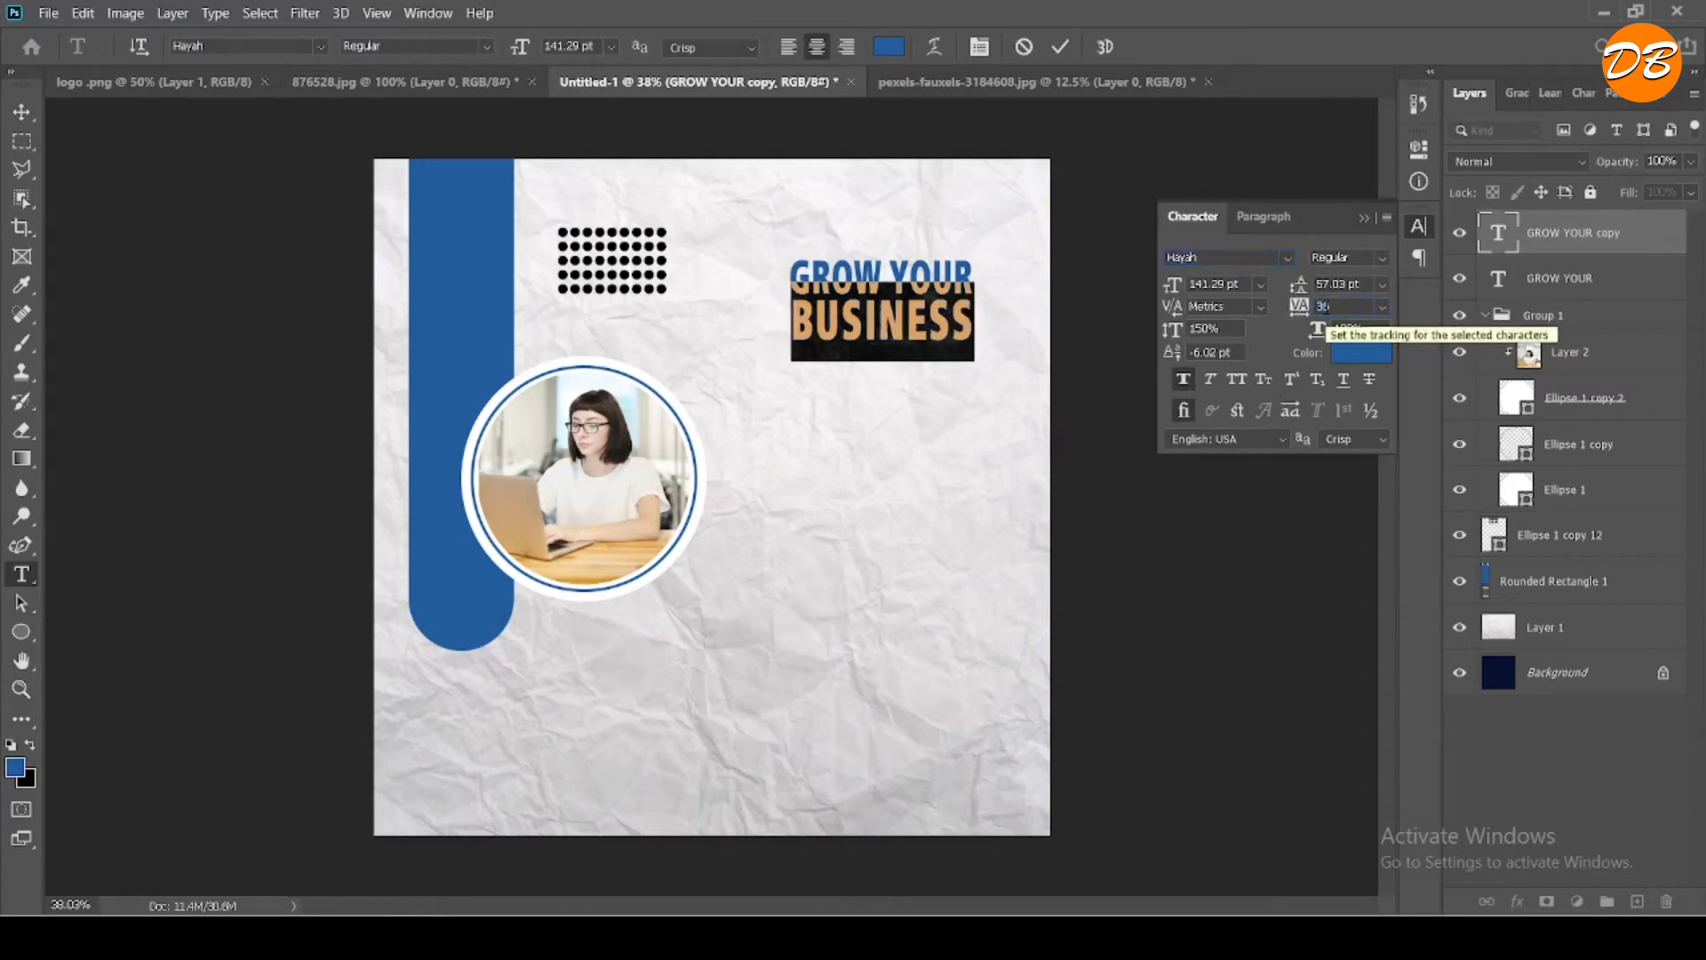
click(1060, 47)
- Shift "BUSINESS" slightly up toward "GROW YOUR" and place a duplicate of the "GROW YOUR" text directly below "BUSINESS"
key(v)
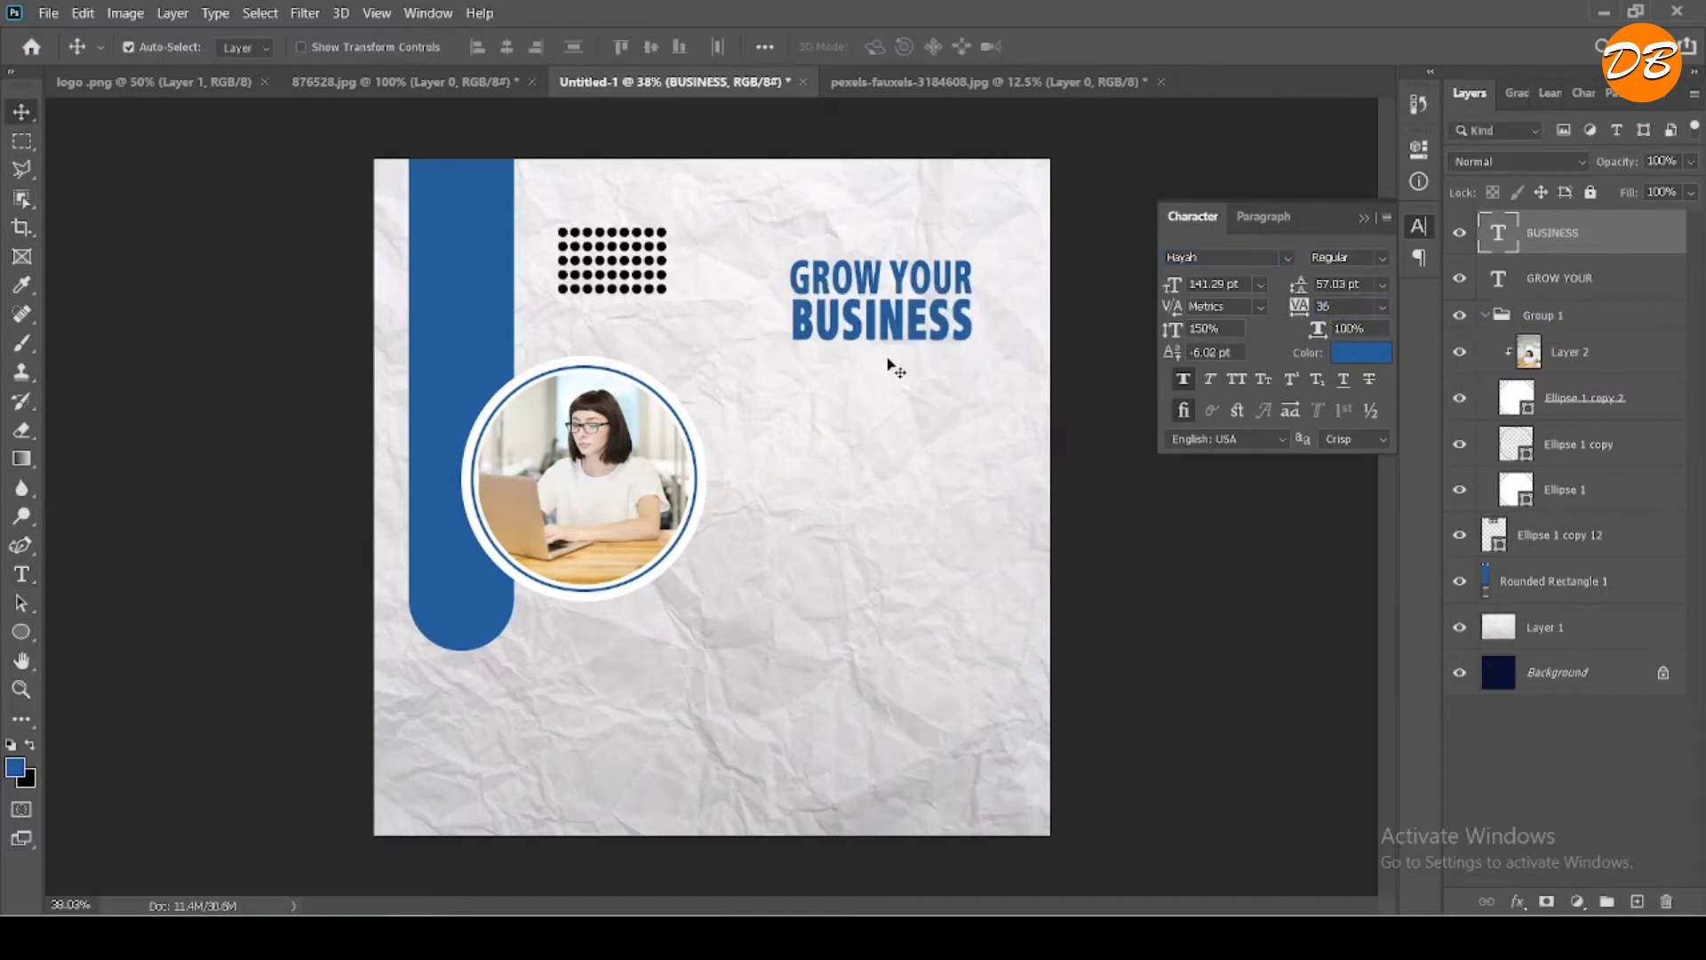
drag(903, 336, 902, 336)
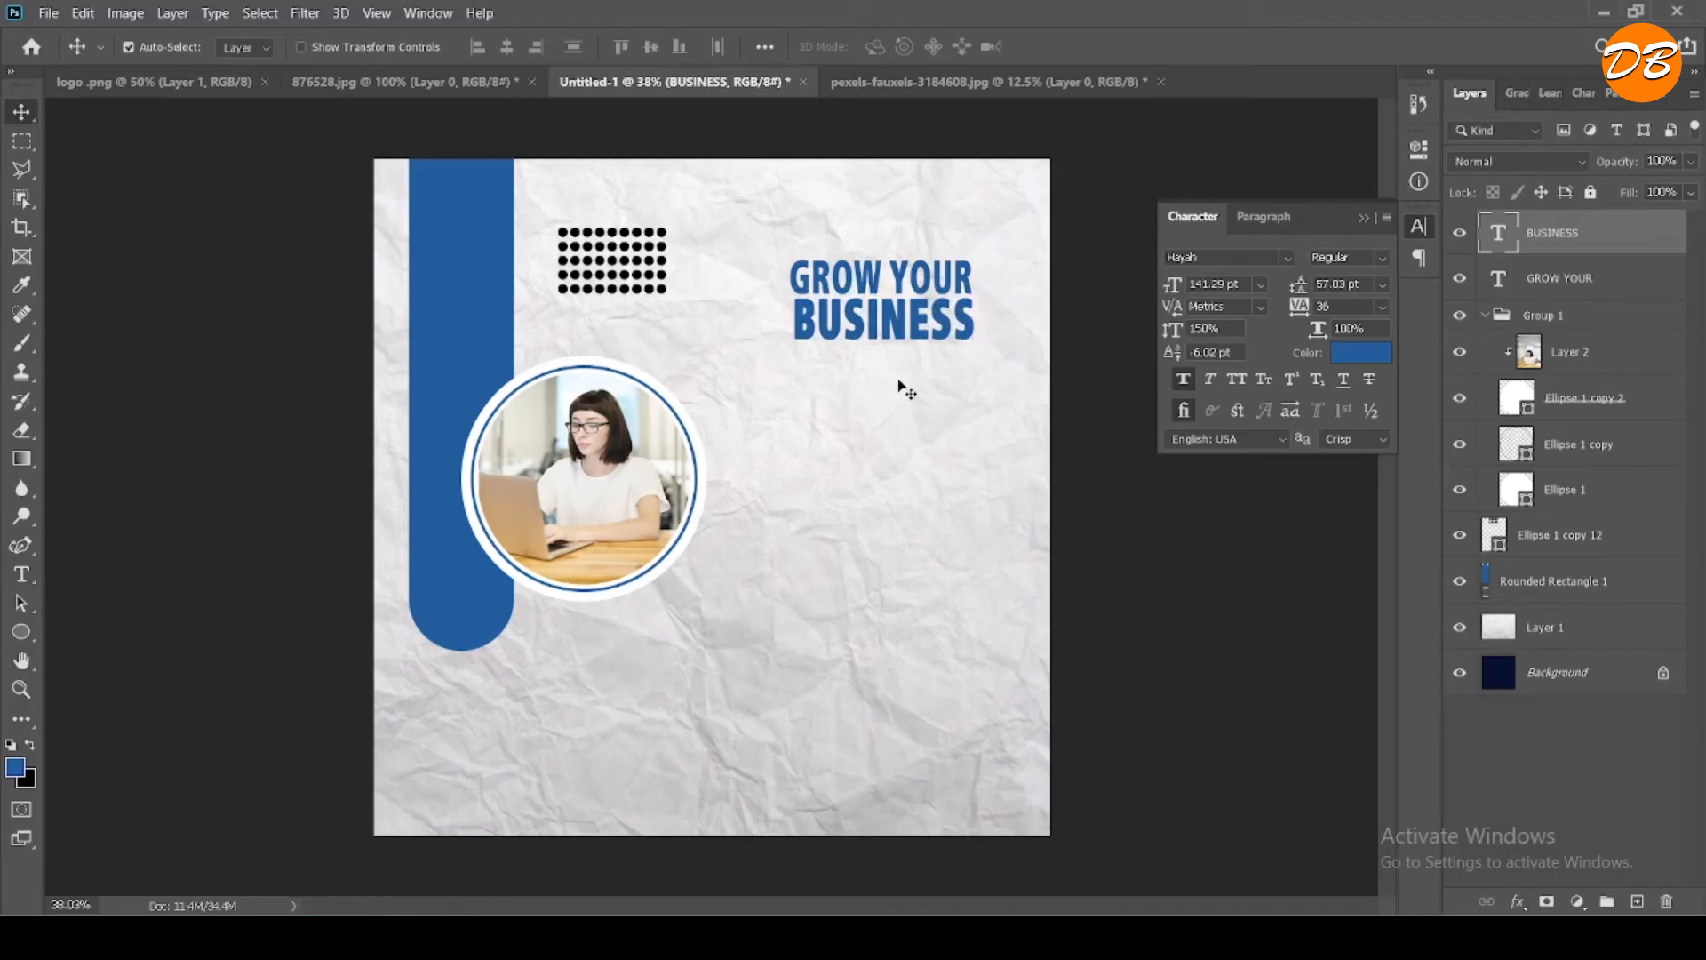
drag(900, 282, 899, 375)
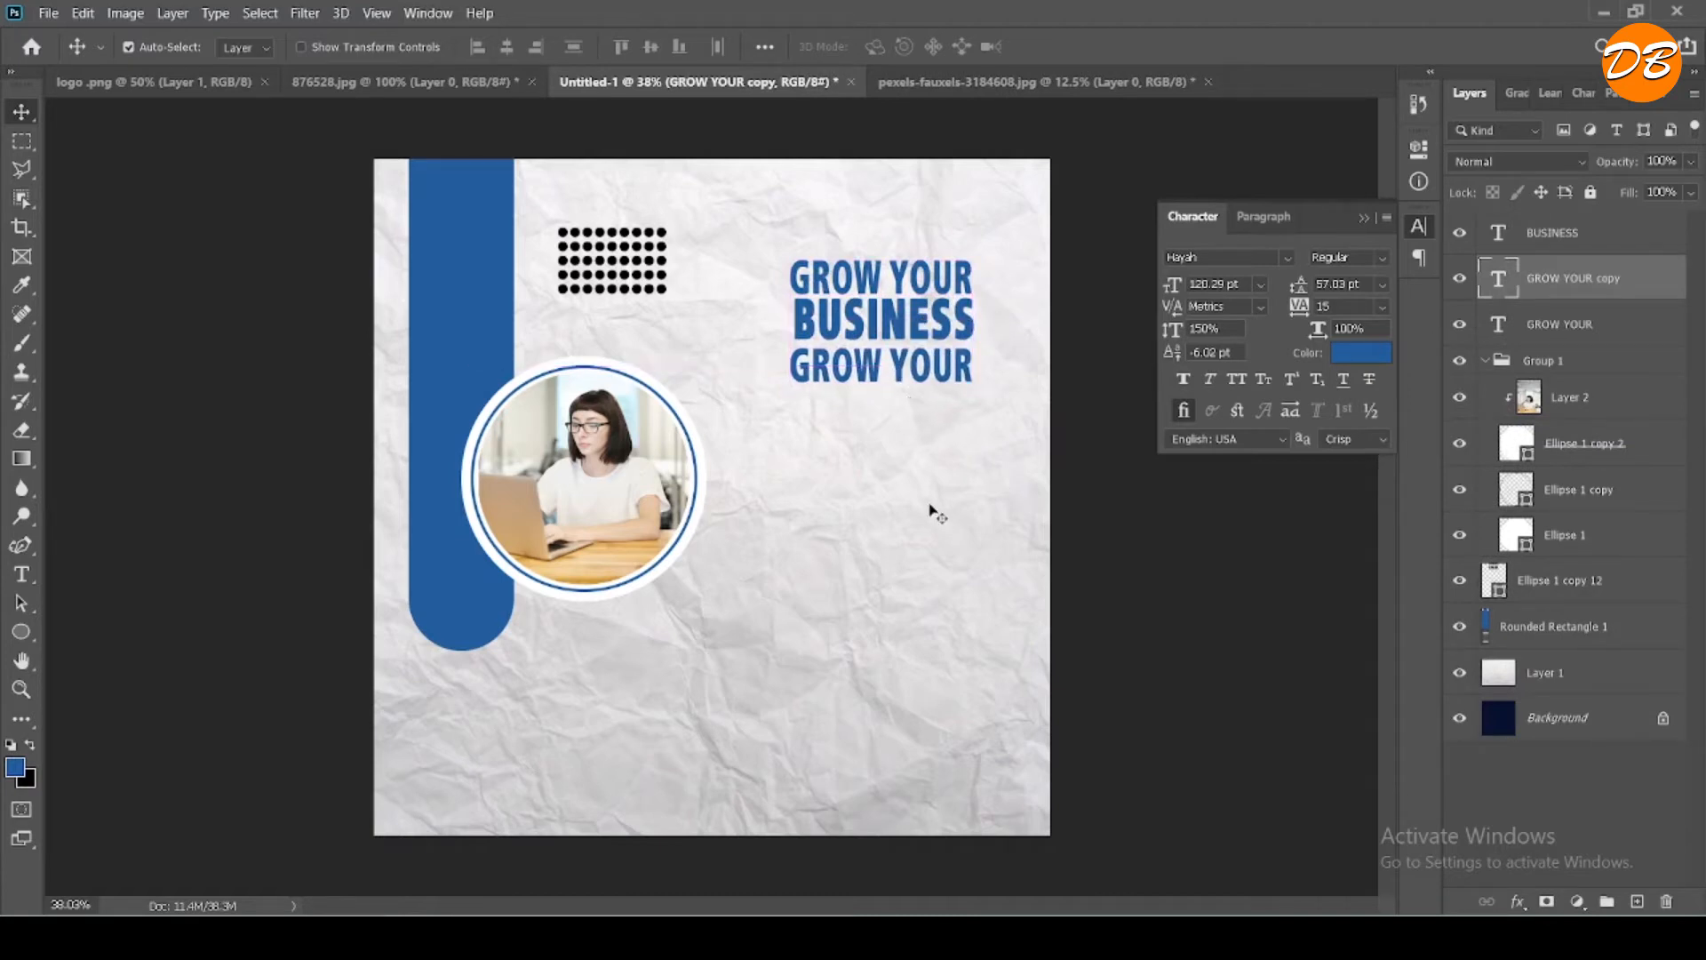
- Nudge the "BUSINESS" text slightly left so it lines up with the "GROW YOUR" lines
click(922, 327)
key(Left)
key(Left)
key(Left)
key(Left)
key(Left)
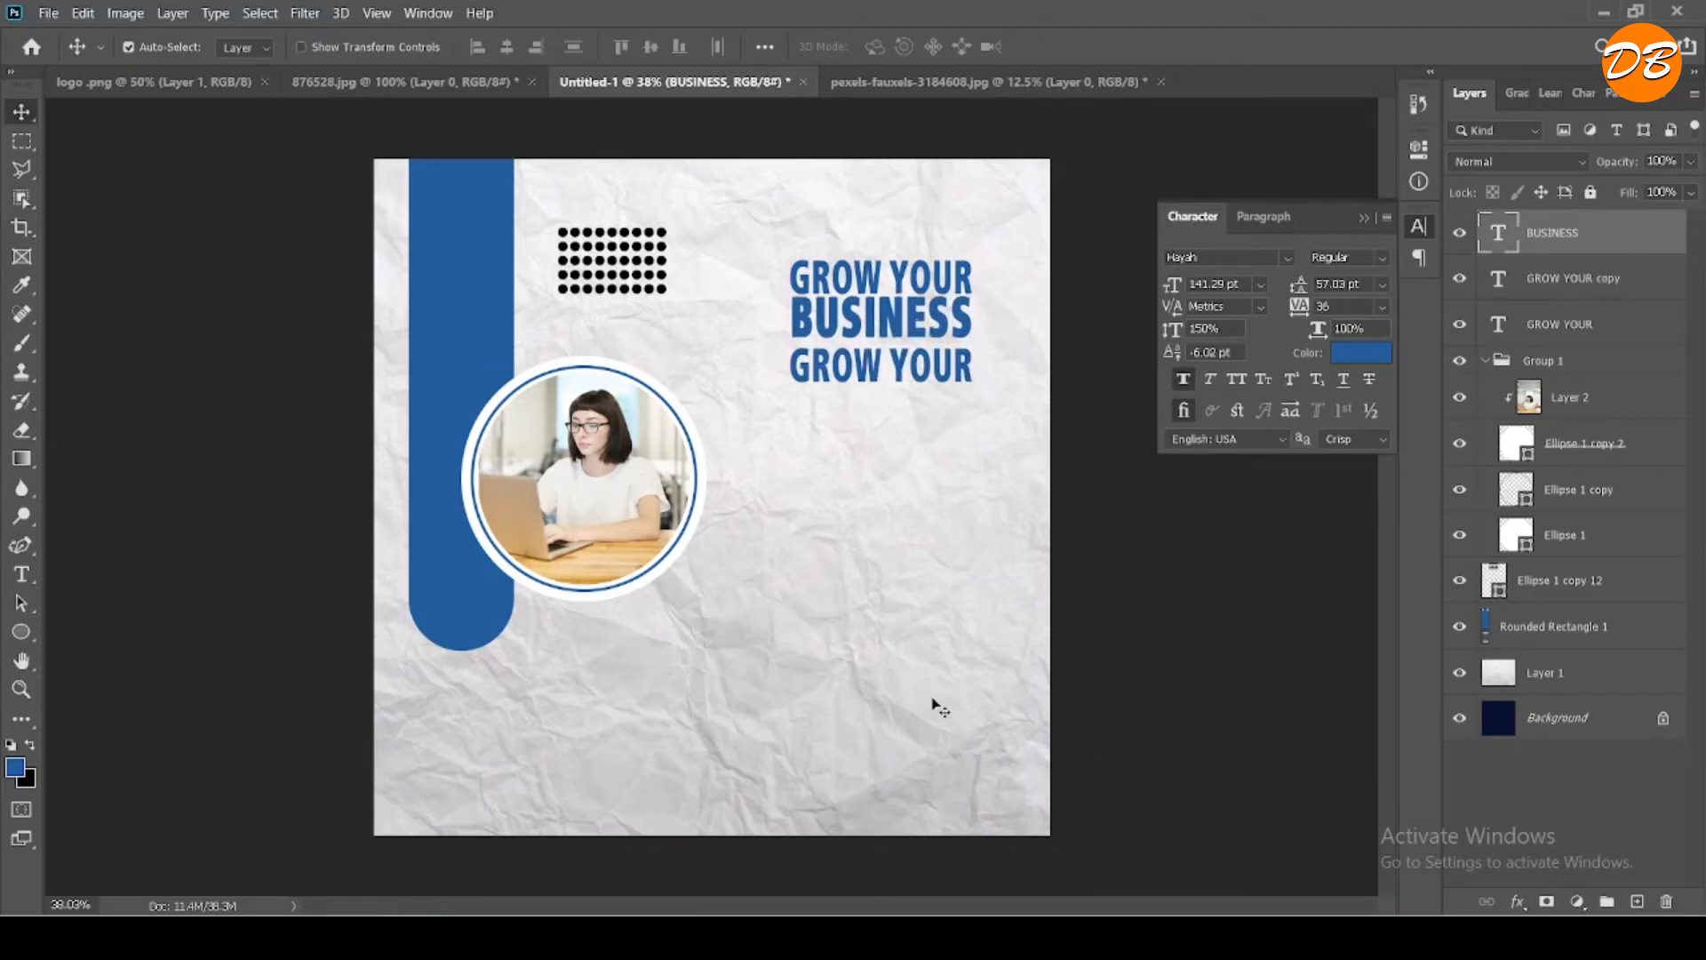
- Replace the wording of the lower "GROW YOUR" copy with "WITH SOCIAL" from the sticky note
click(790, 937)
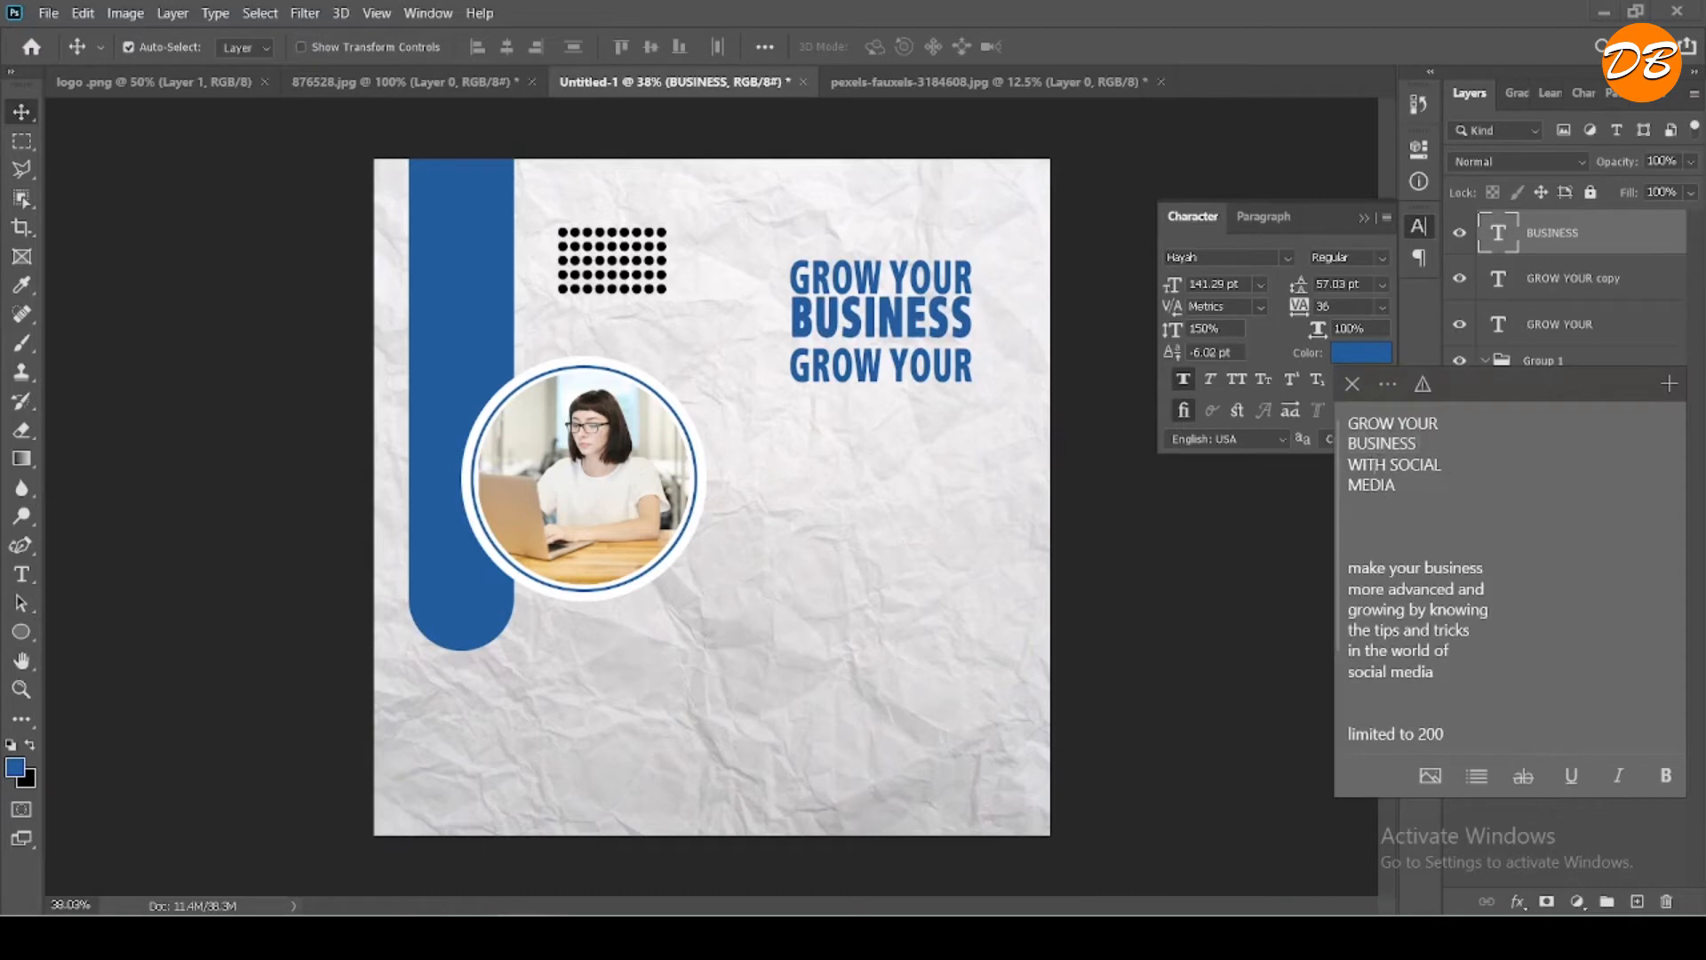
triple_click(1380, 462)
double_click(918, 368)
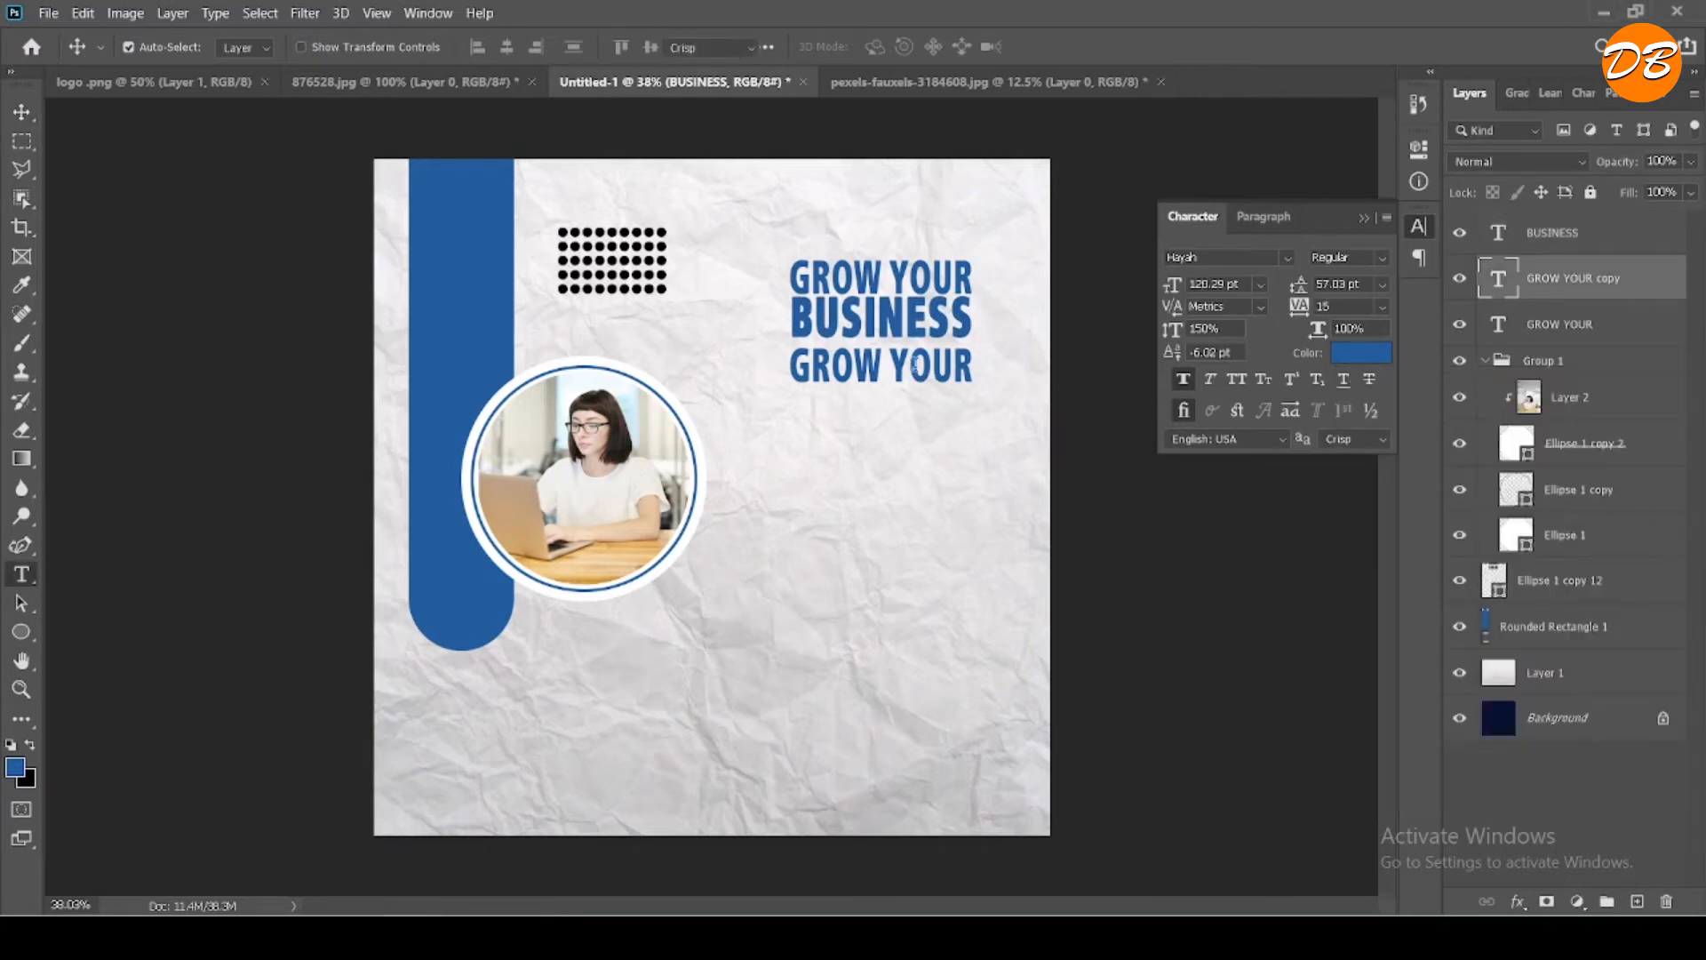
key(ctrl+v)
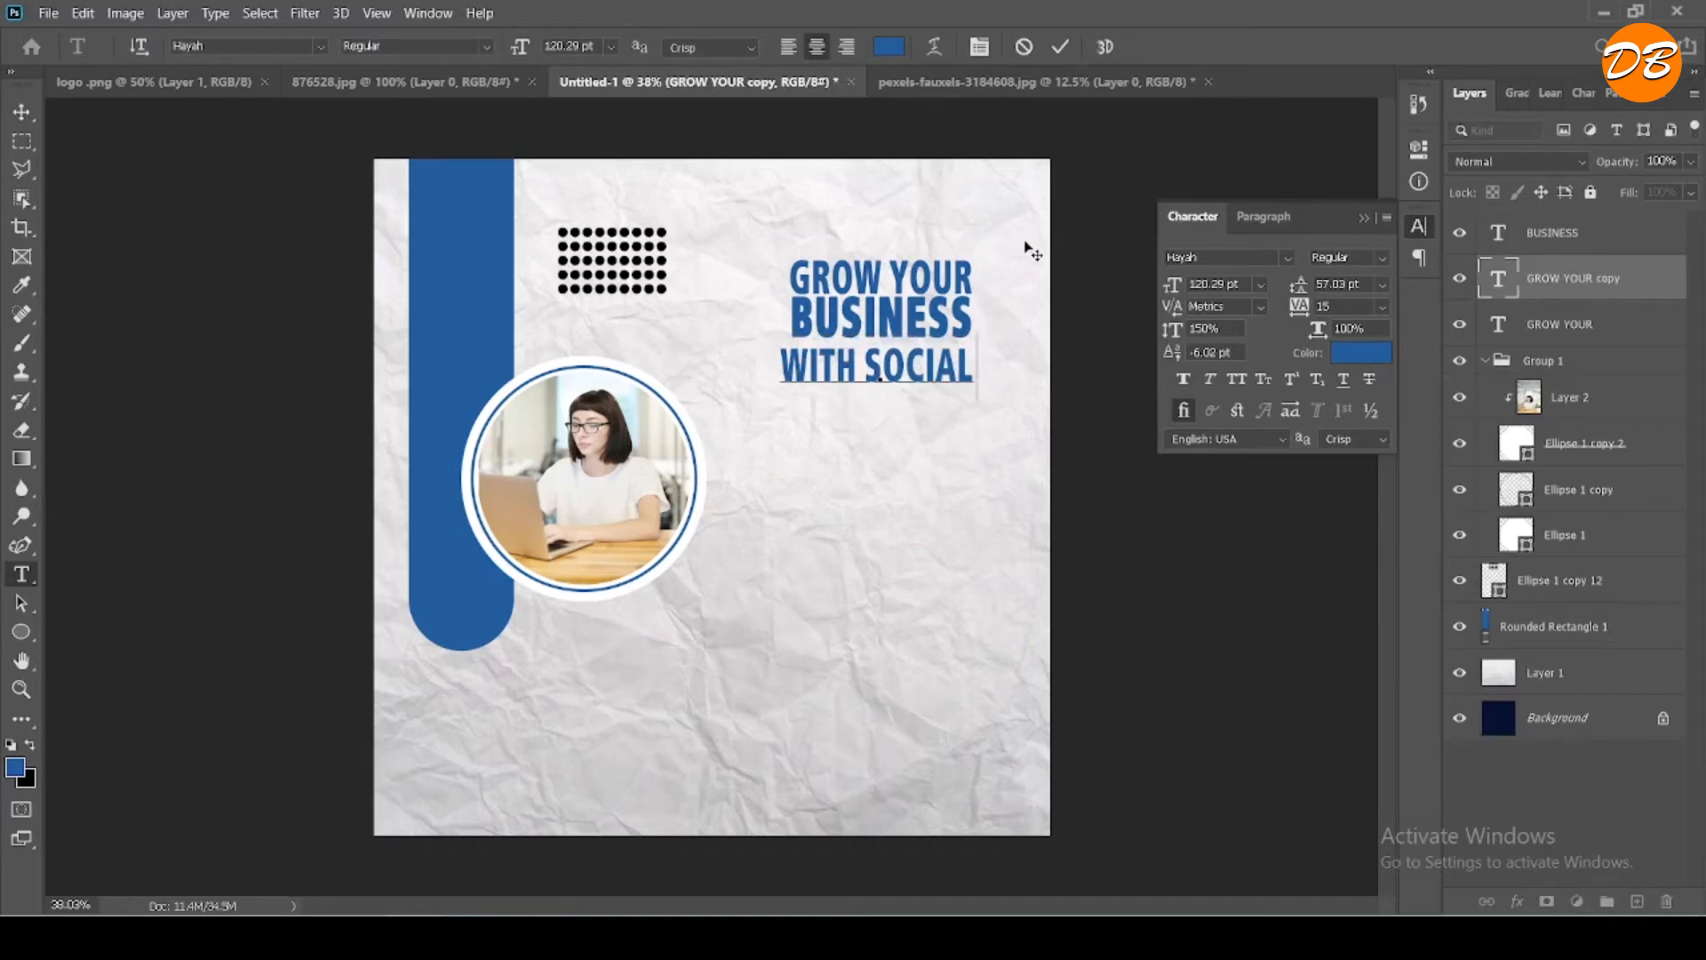
click(1061, 47)
key(v)
- Reduce the "WITH SOCIAL" text to 114.29 pt and fit it closely beneath "BUSINESS", matching the headline's width
drag(876, 373, 891, 377)
double_click(888, 368)
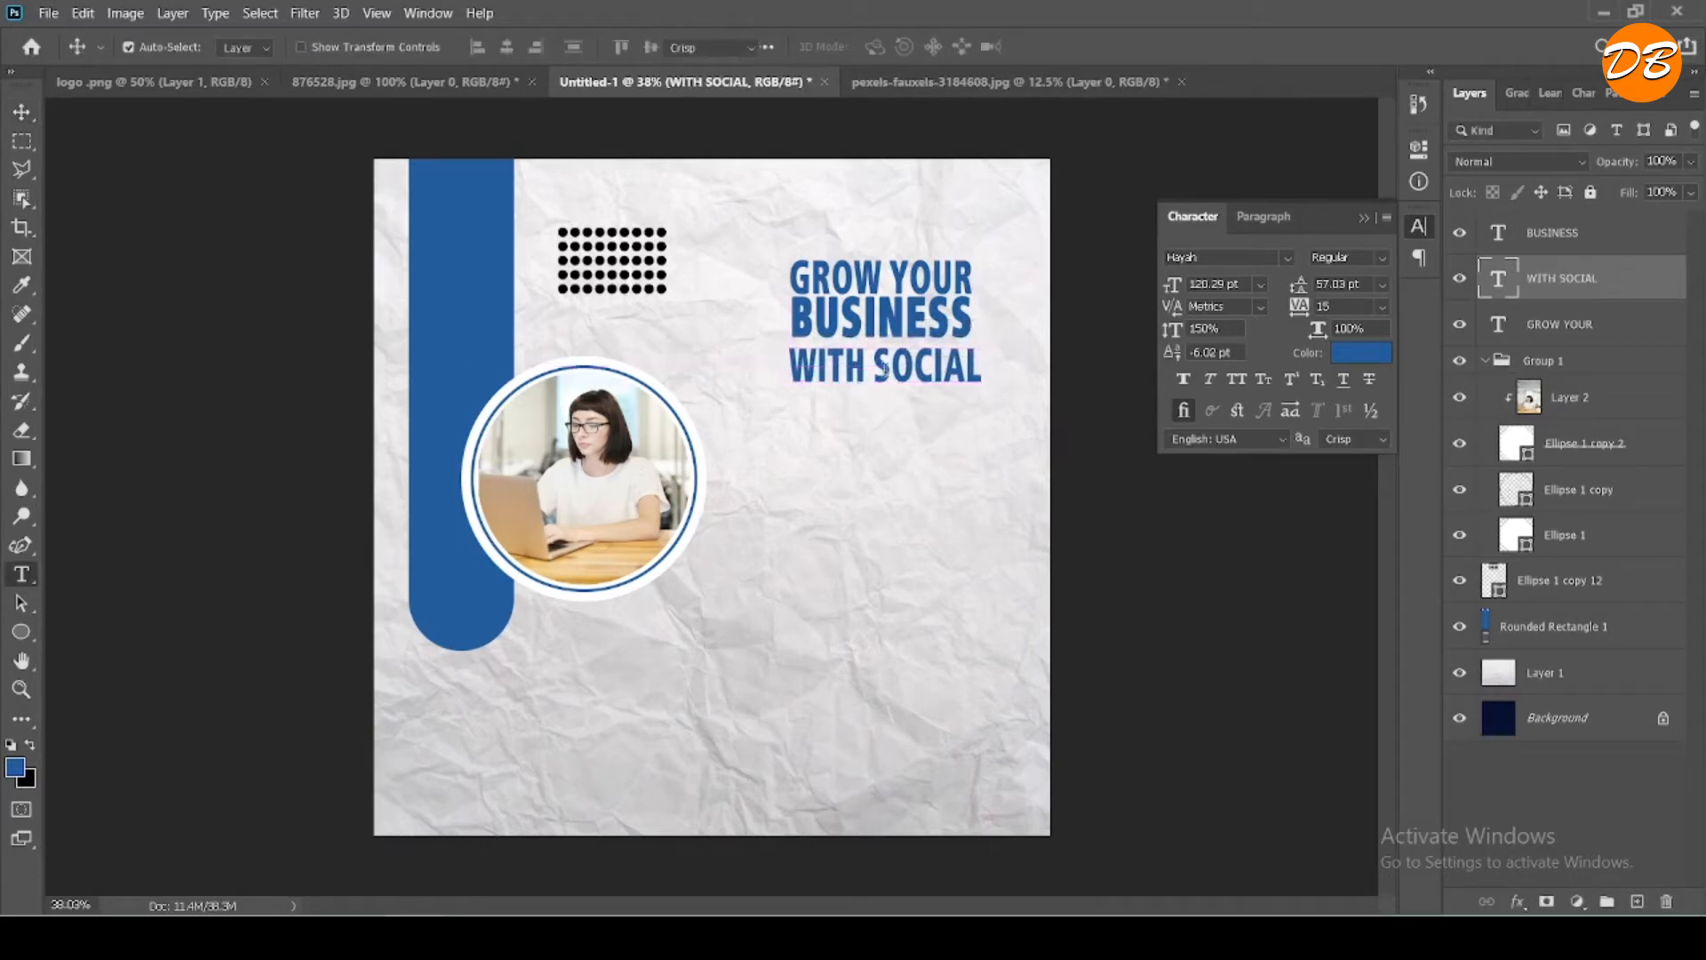
drag(526, 51, 519, 50)
key(ctrl+Return)
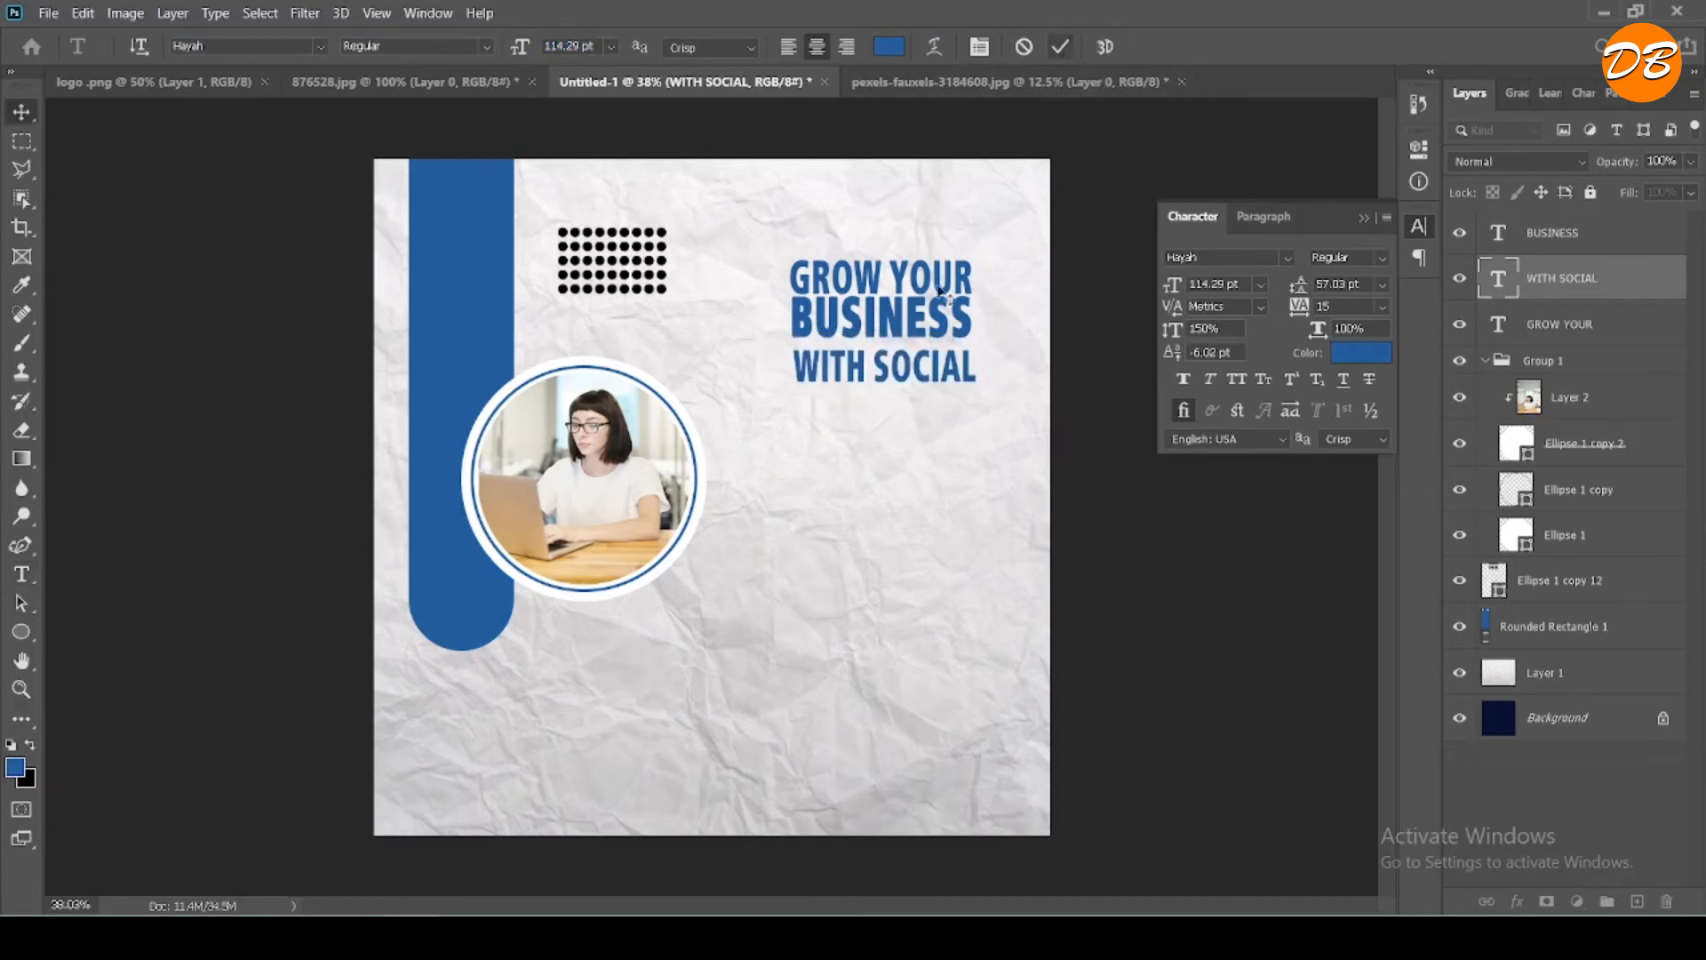
drag(908, 378, 905, 375)
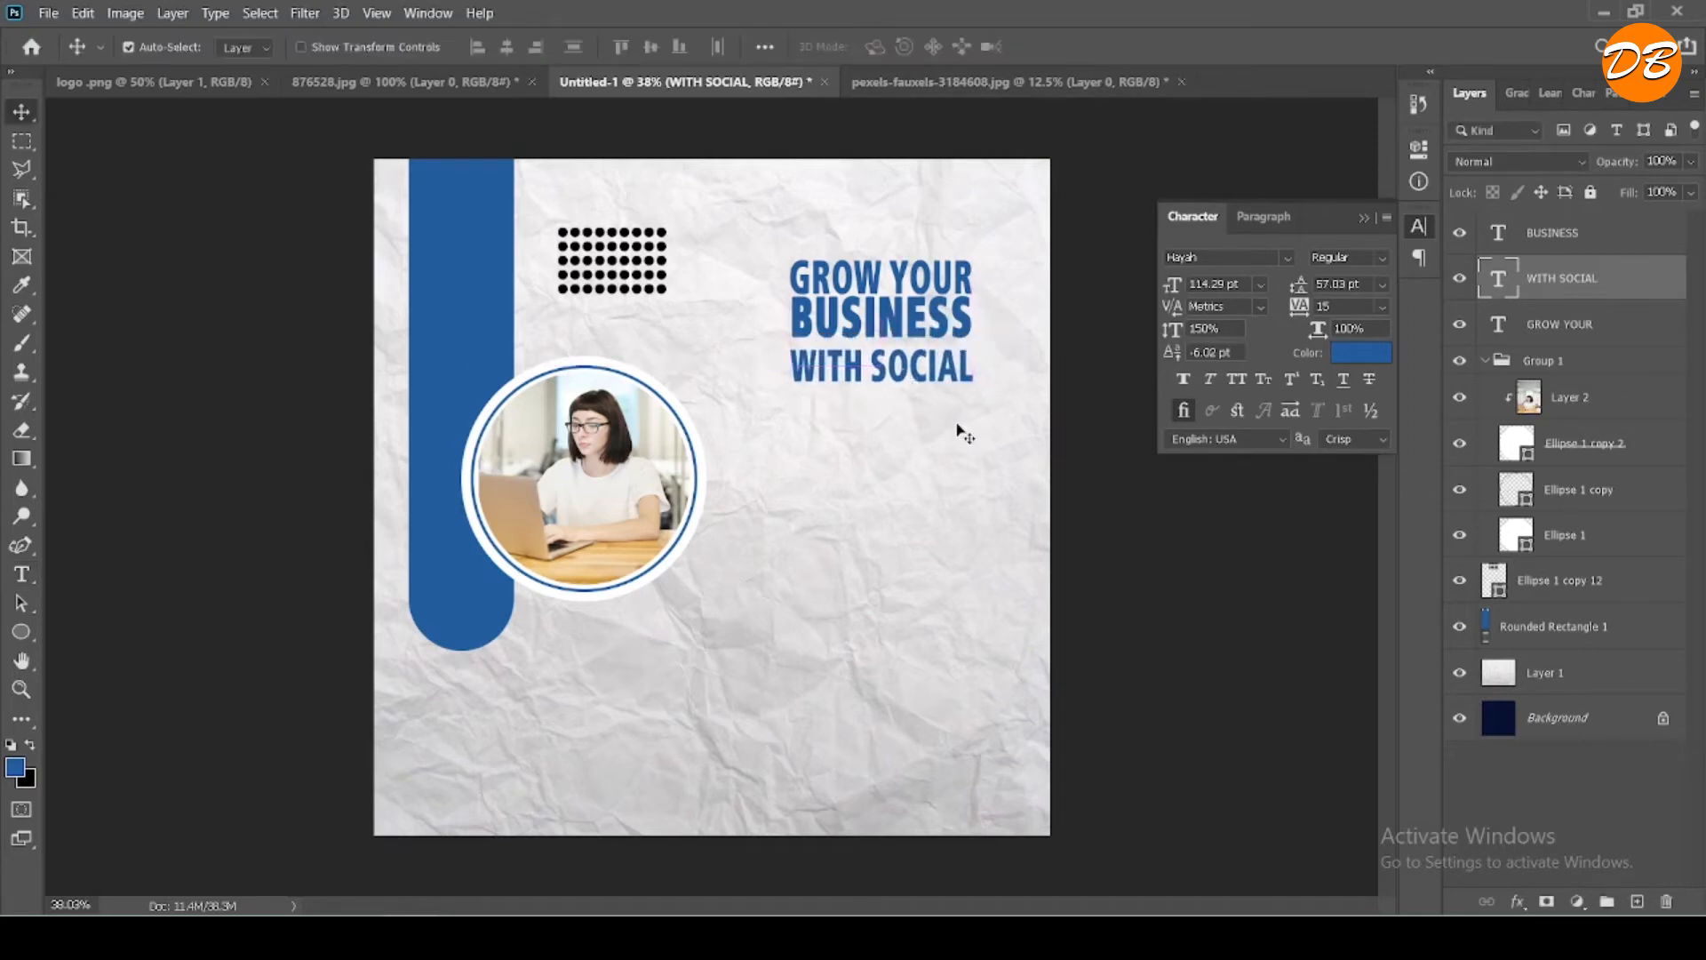
key(shift+Up)
key(shift+Up)
key(shift+Up)
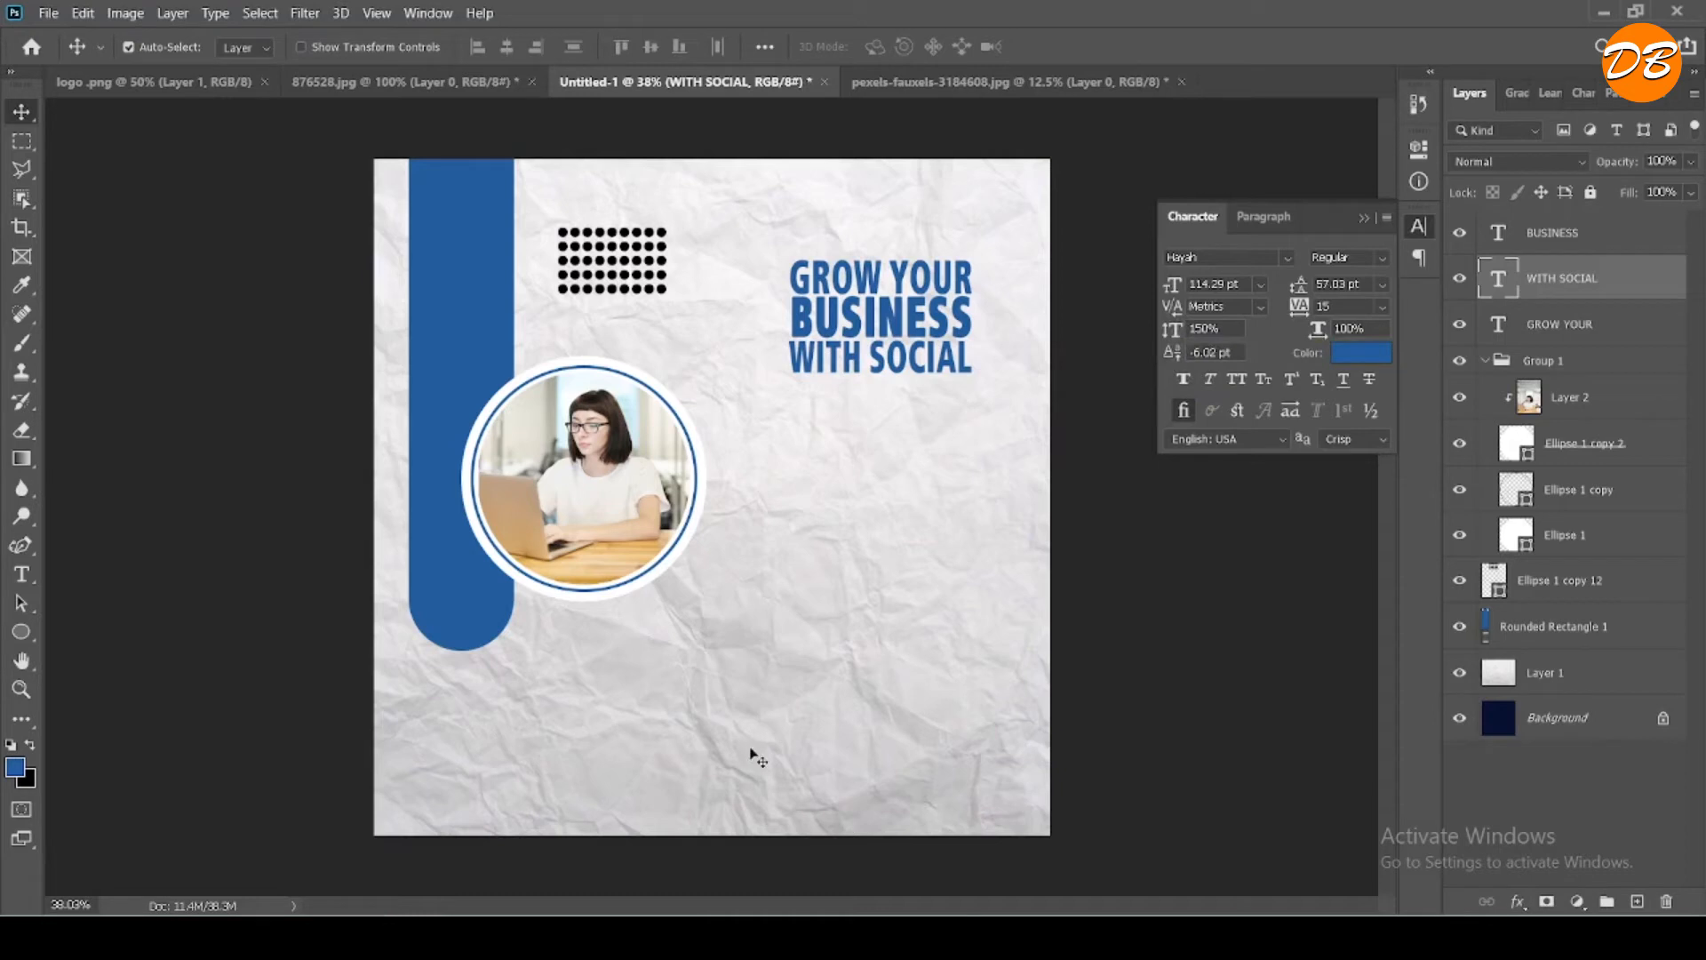
- Duplicate the "BUSINESS" text below "WITH SOCIAL" and replace the copy's wording with "MEDIA" from the sticky note
click(620, 937)
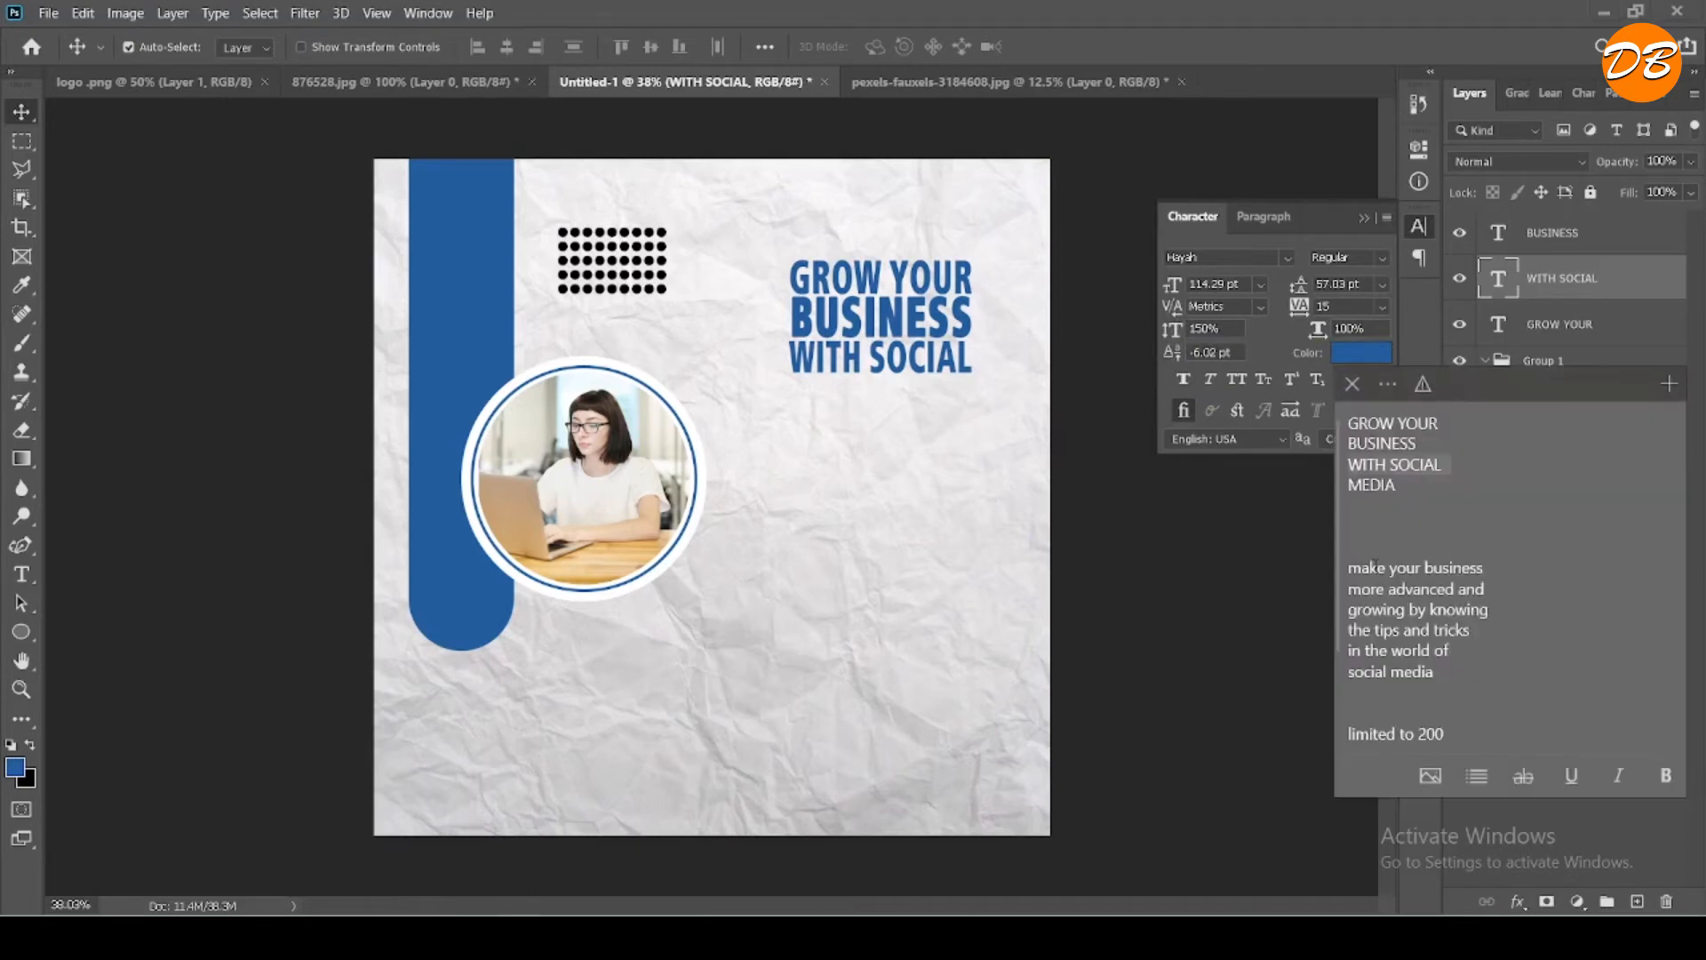
click(1360, 485)
click(889, 327)
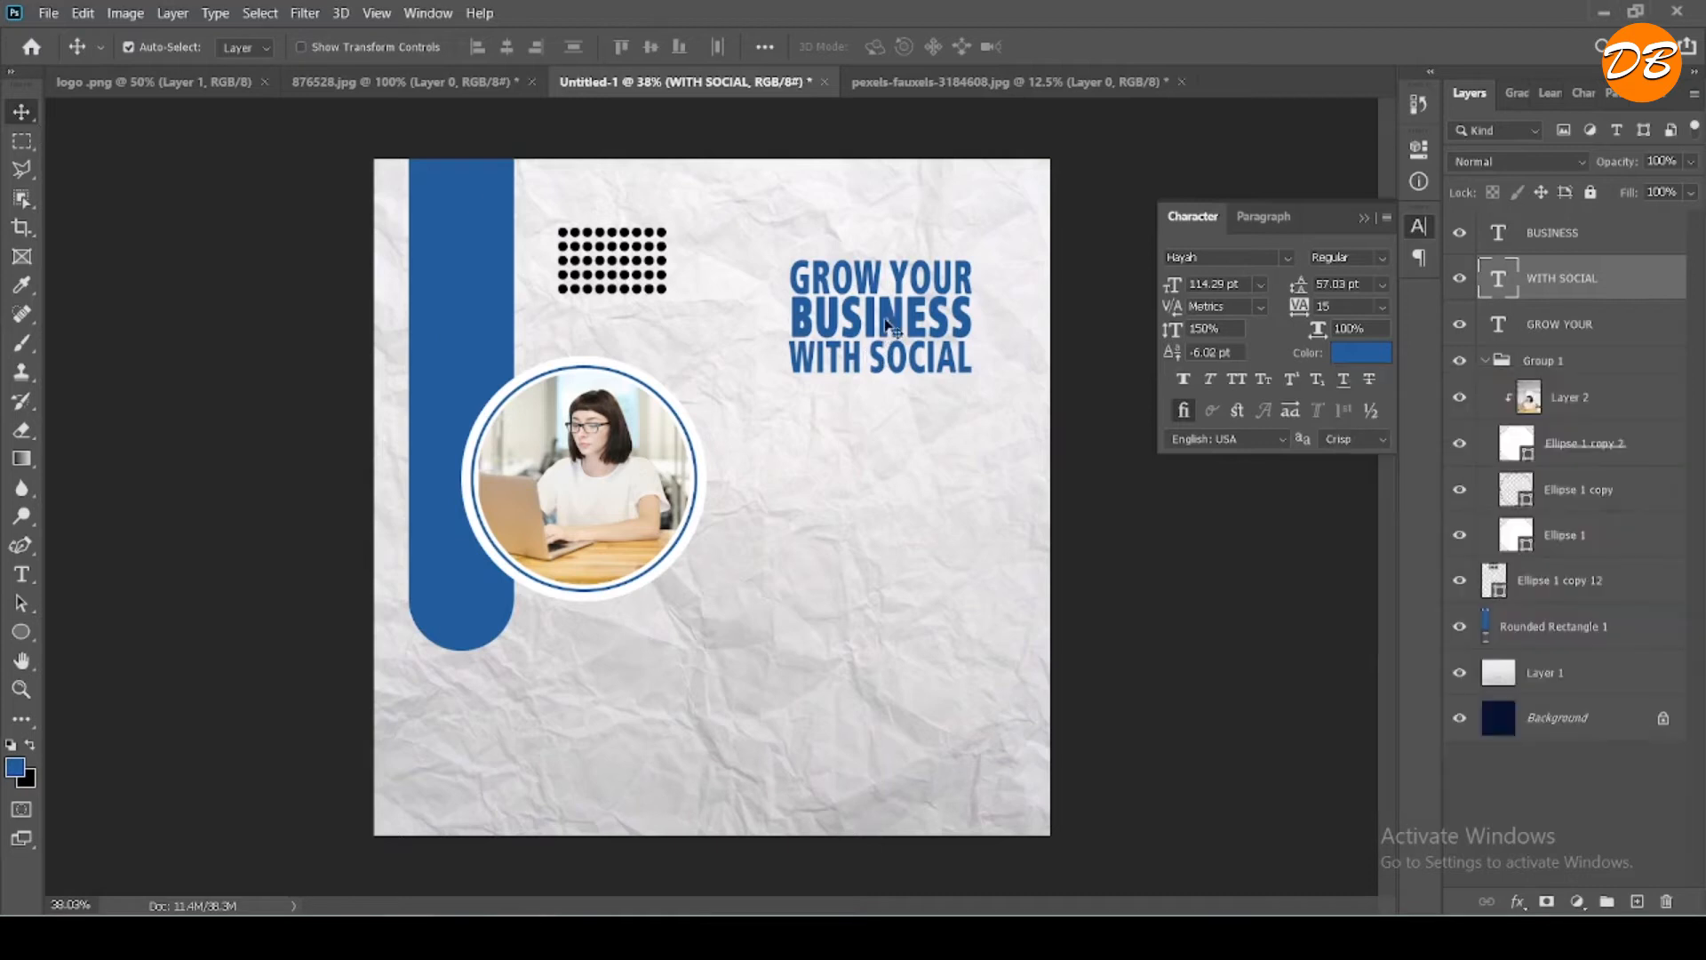
drag(890, 327, 889, 413)
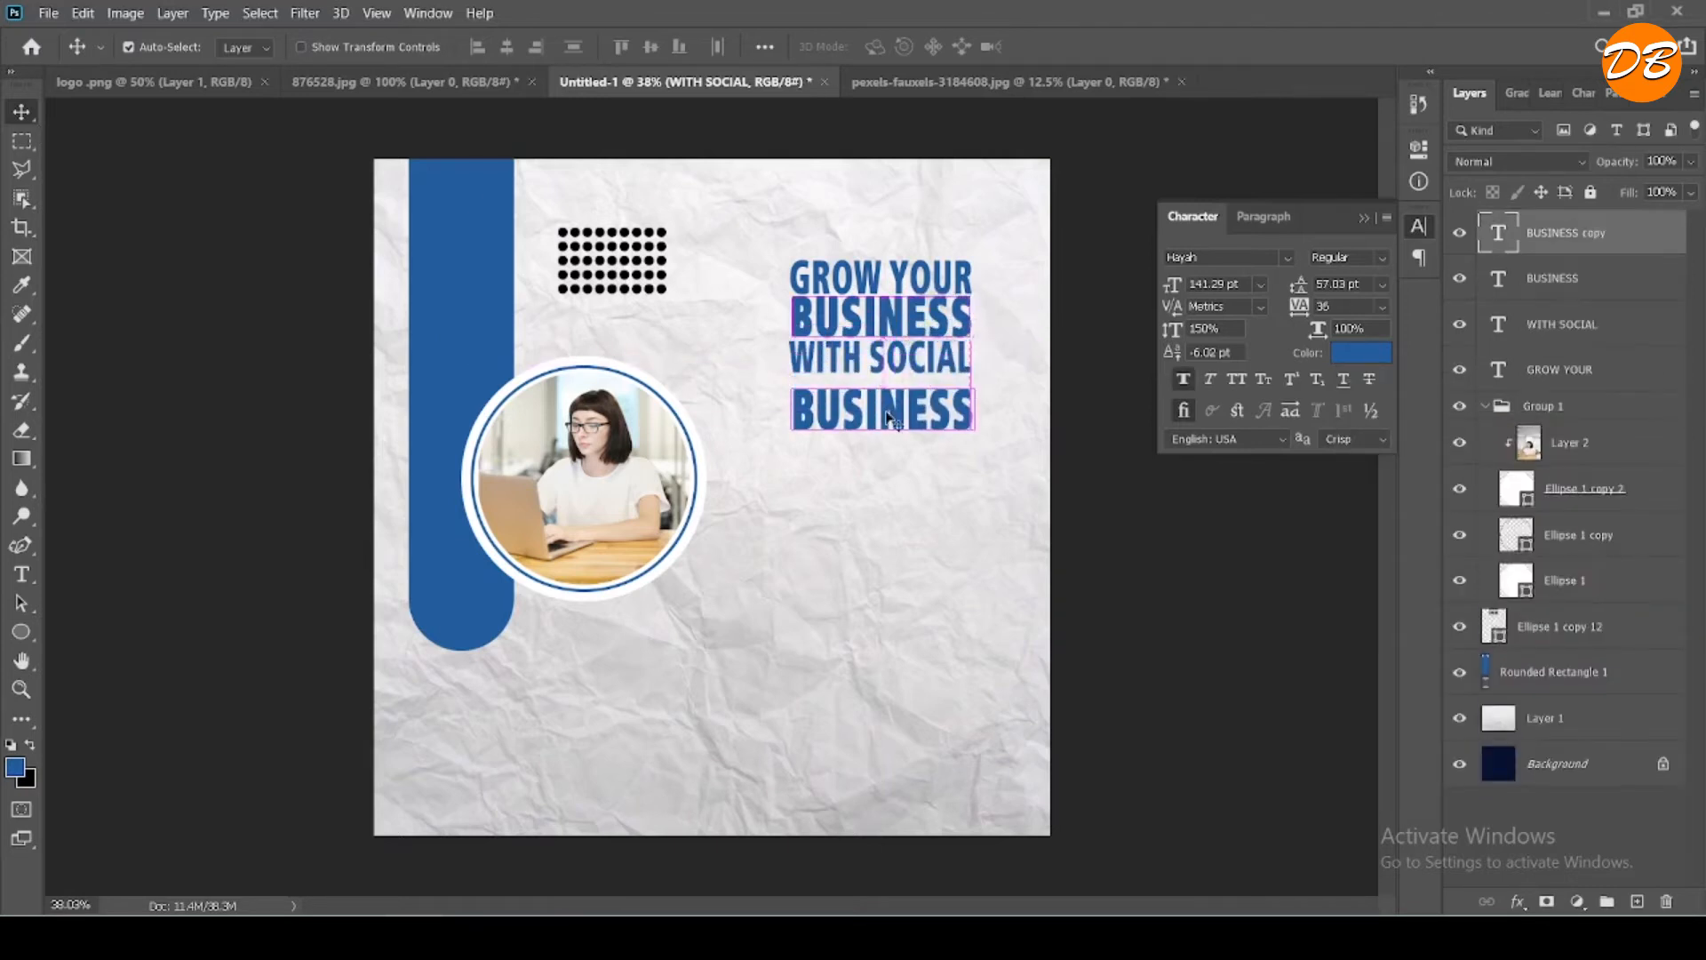
double_click(890, 413)
text(MEDIA)
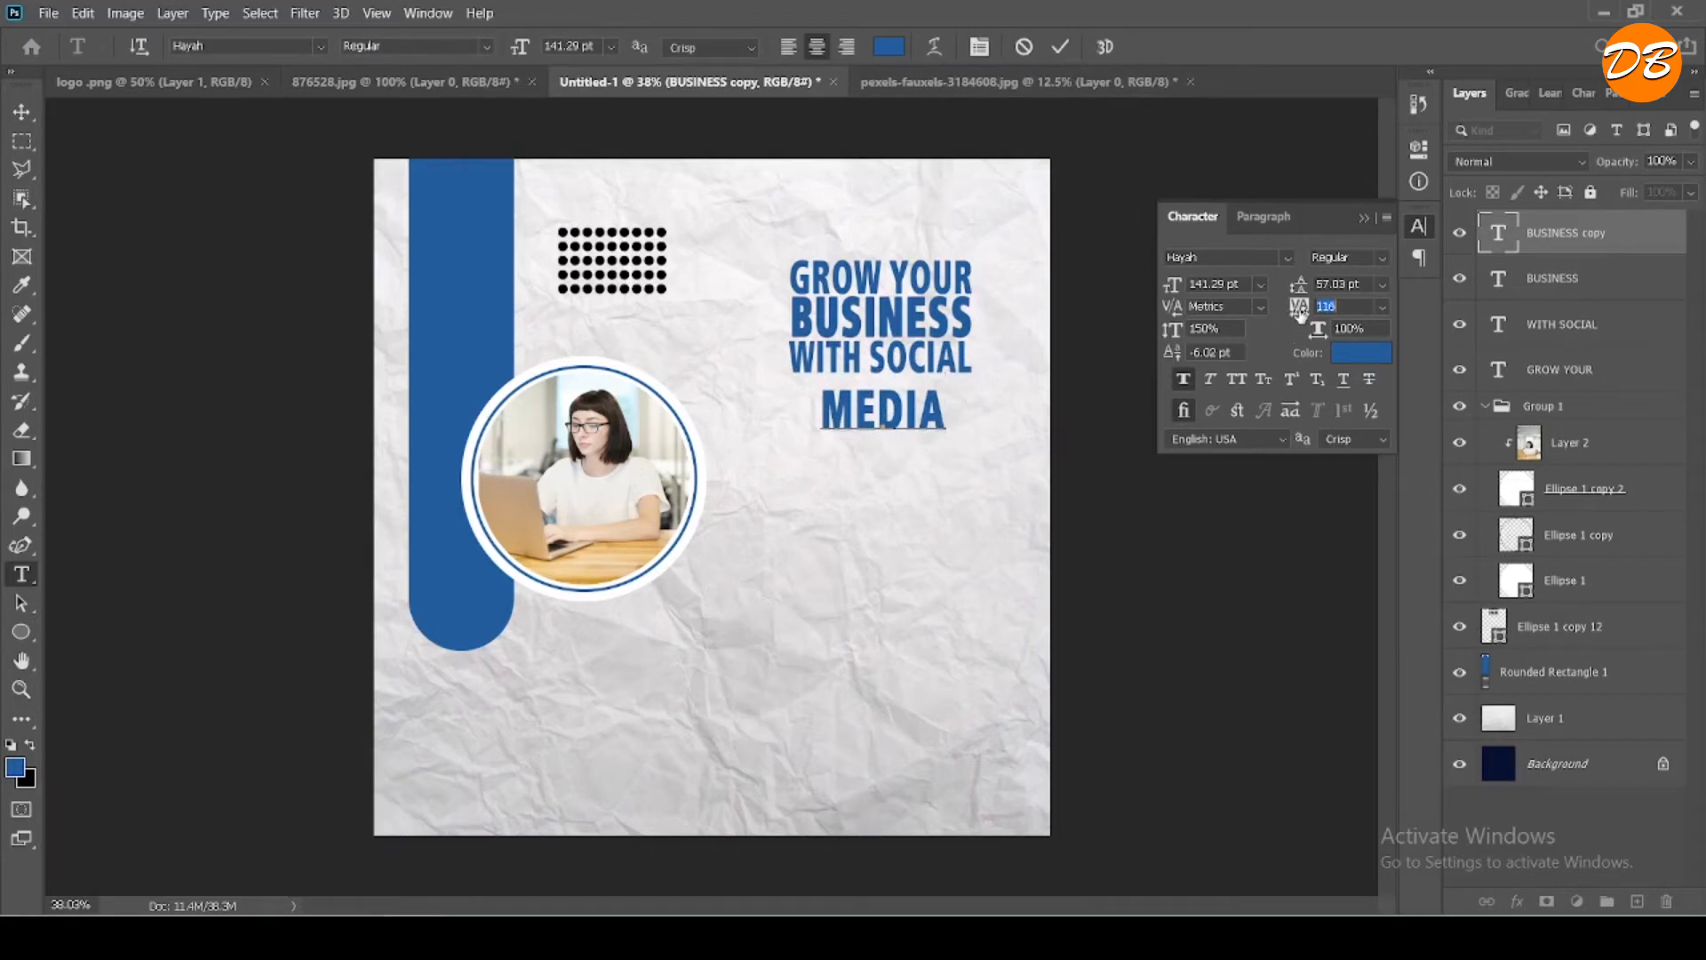
- Set the "MEDIA" text's tracking to 16 and enlarge it to 211.29 pt
text(36)
key(Return)
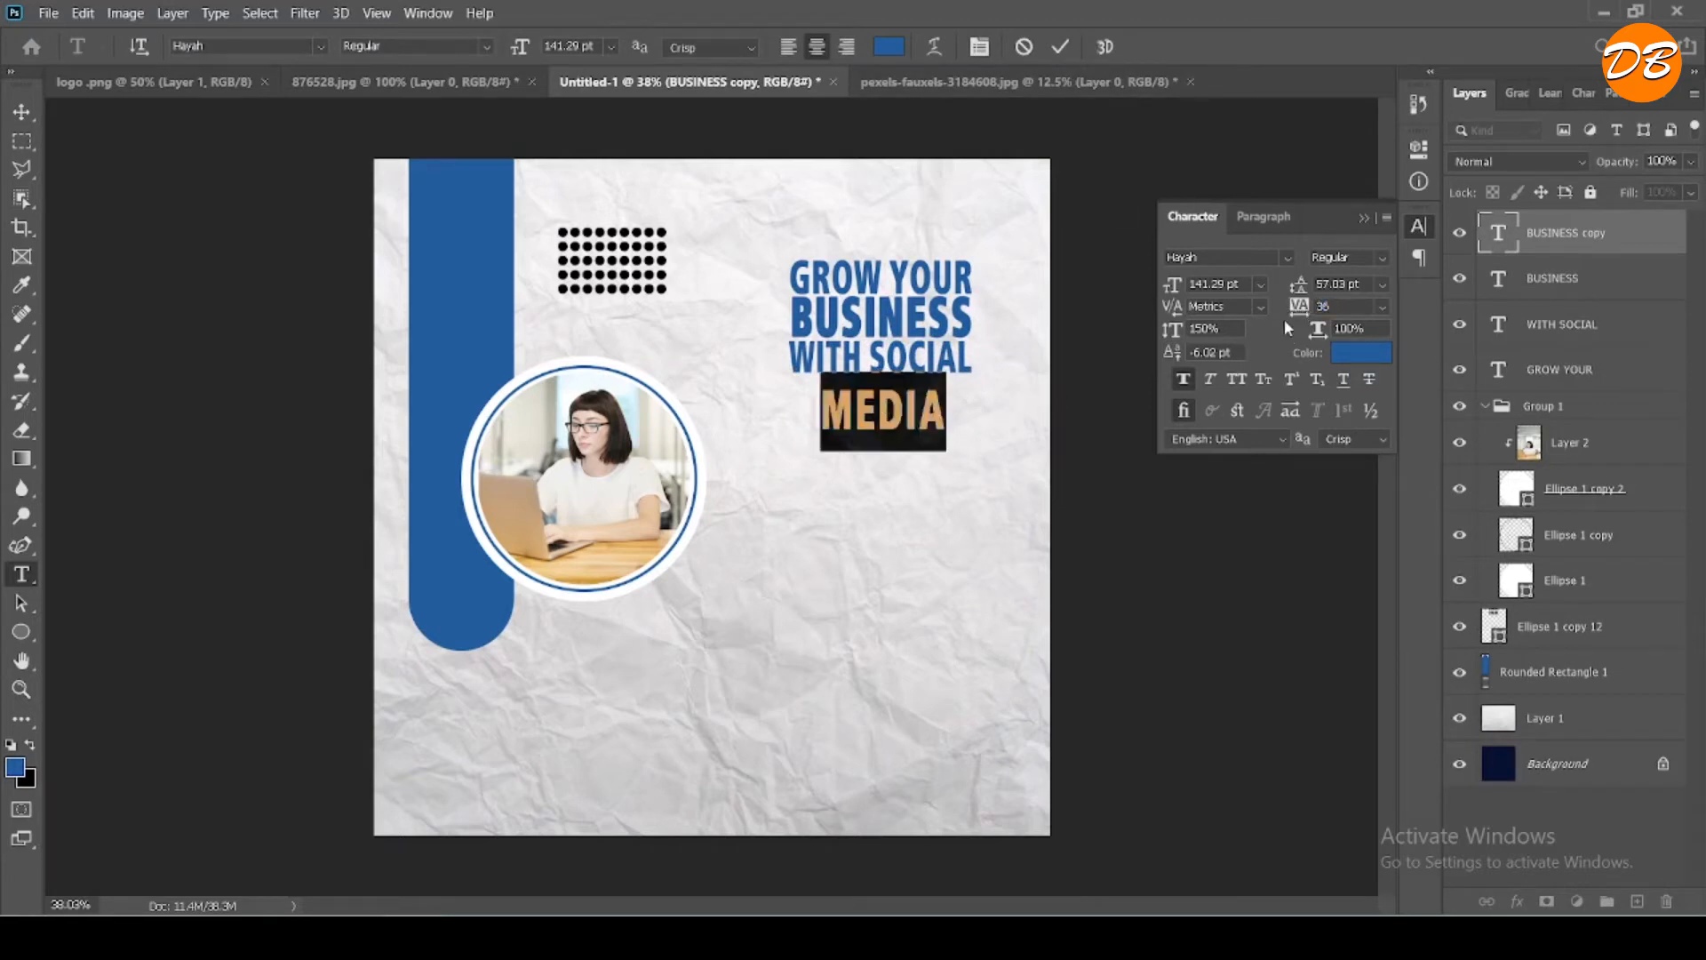
drag(1293, 315, 1292, 315)
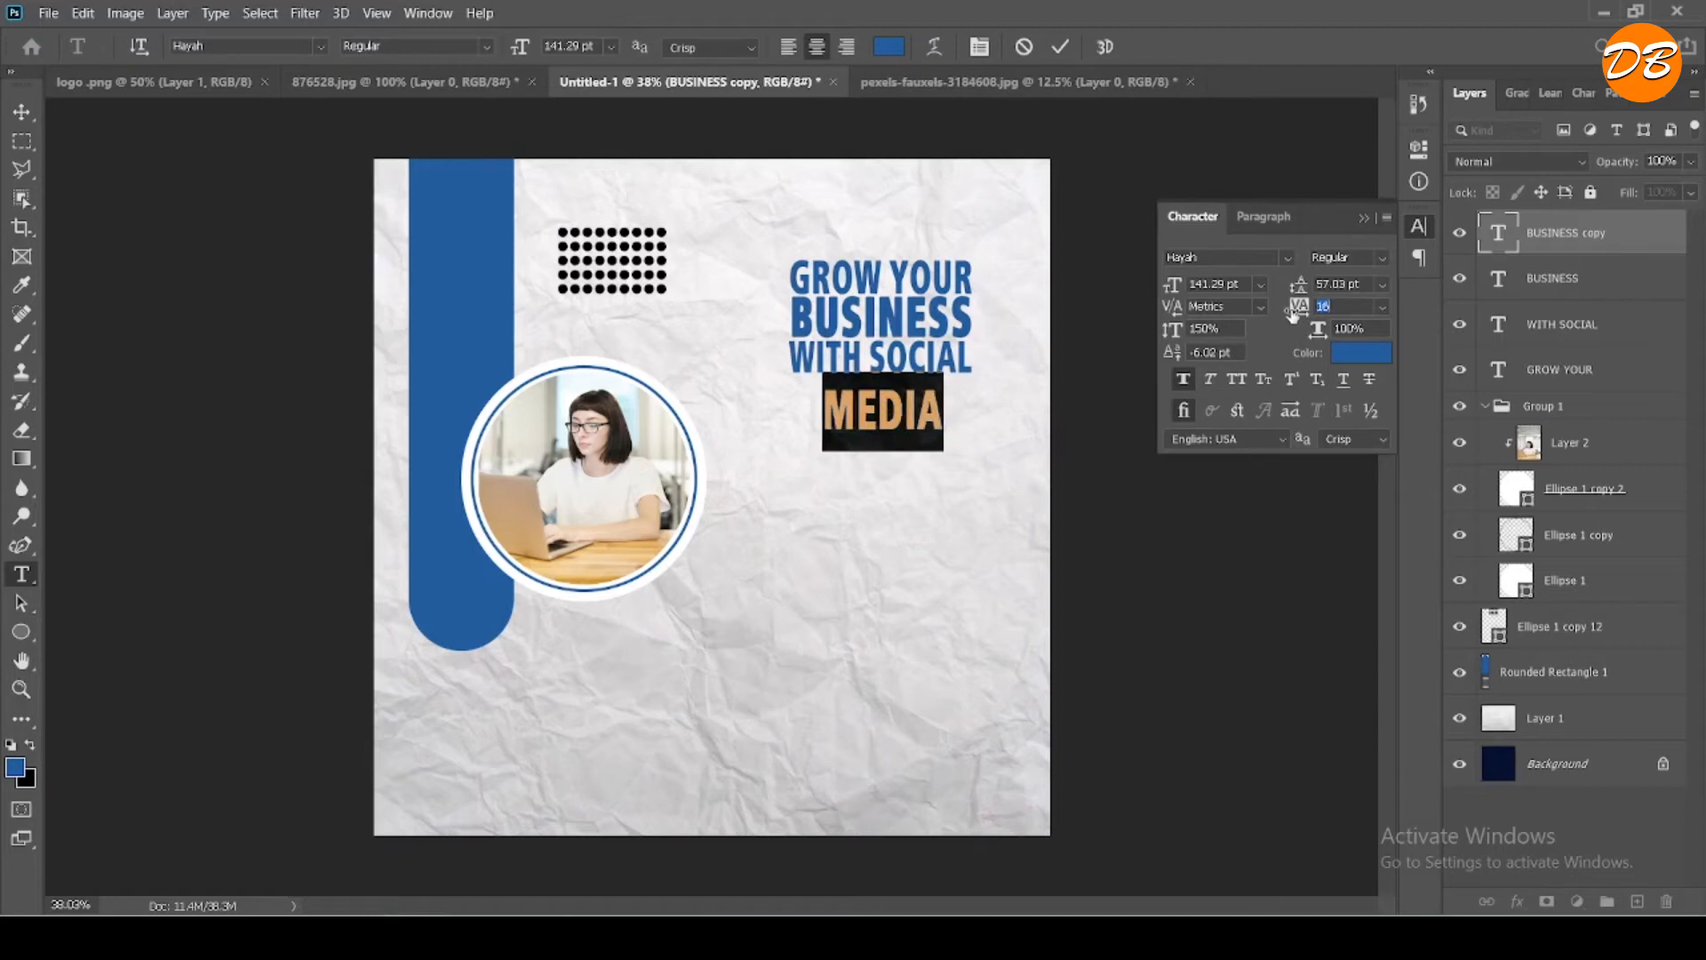
drag(520, 47, 594, 47)
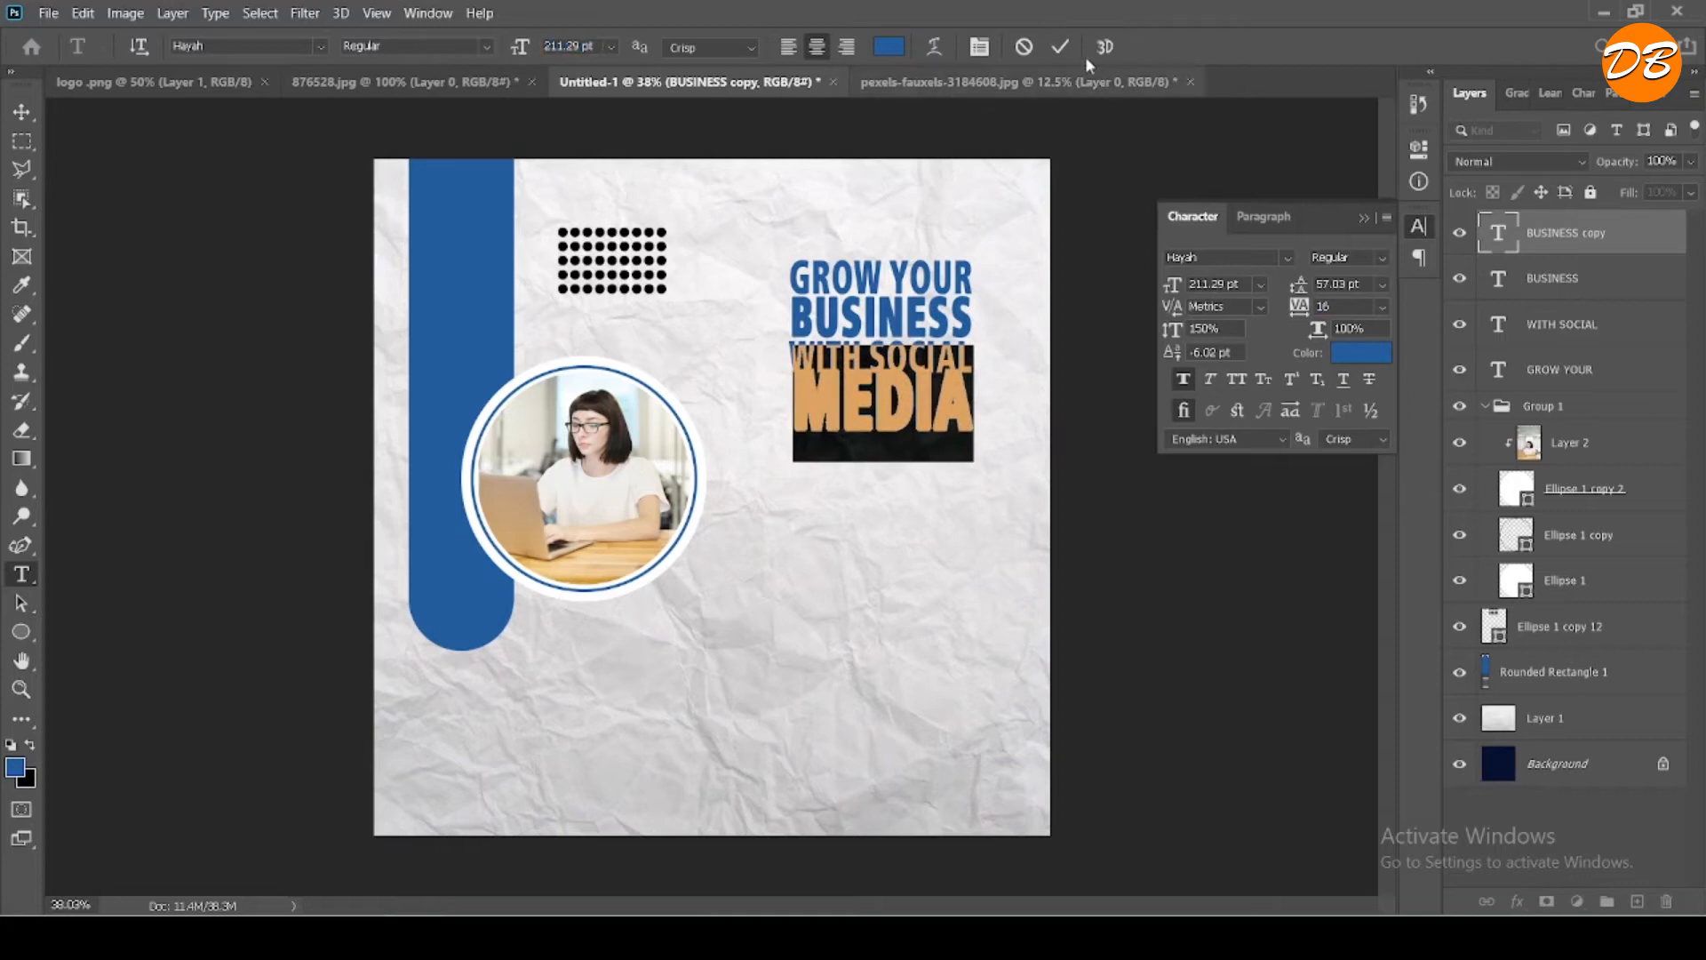
click(1060, 48)
- Position the "MEDIA" text closely beneath "WITH SOCIAL", aligned with the headline's right edge
key(v)
drag(906, 407, 903, 423)
key(shift+Up)
key(shift+Up)
key(shift+Up)
key(shift+Up)
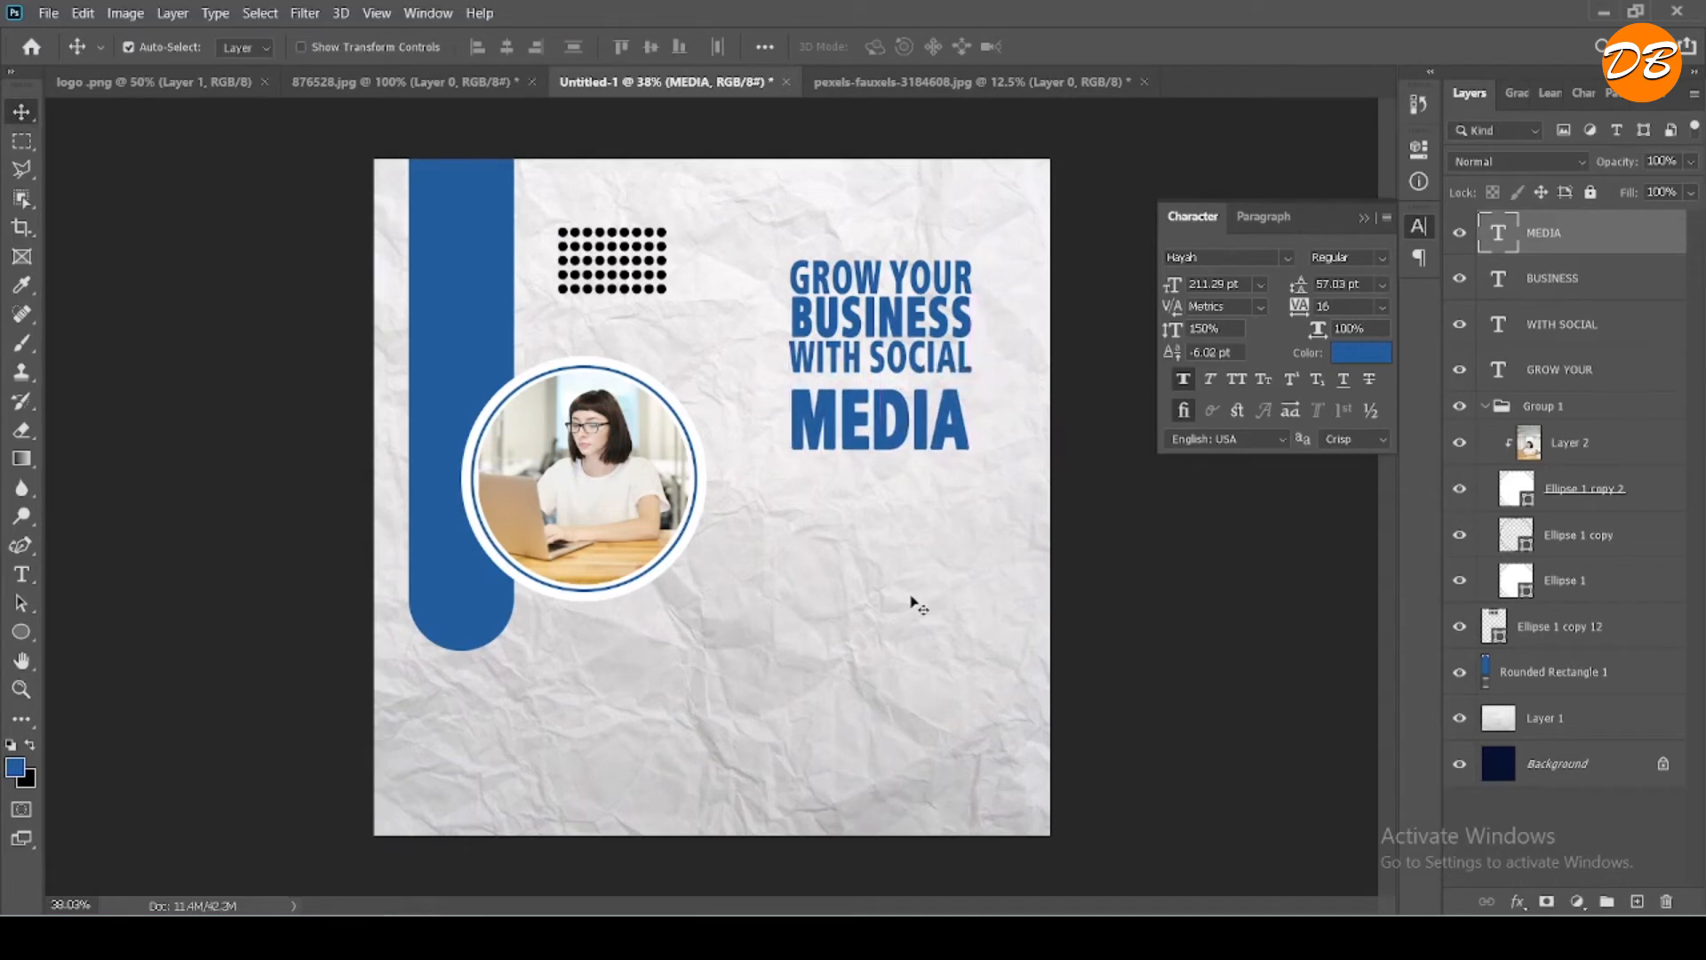
key(Right)
key(Right)
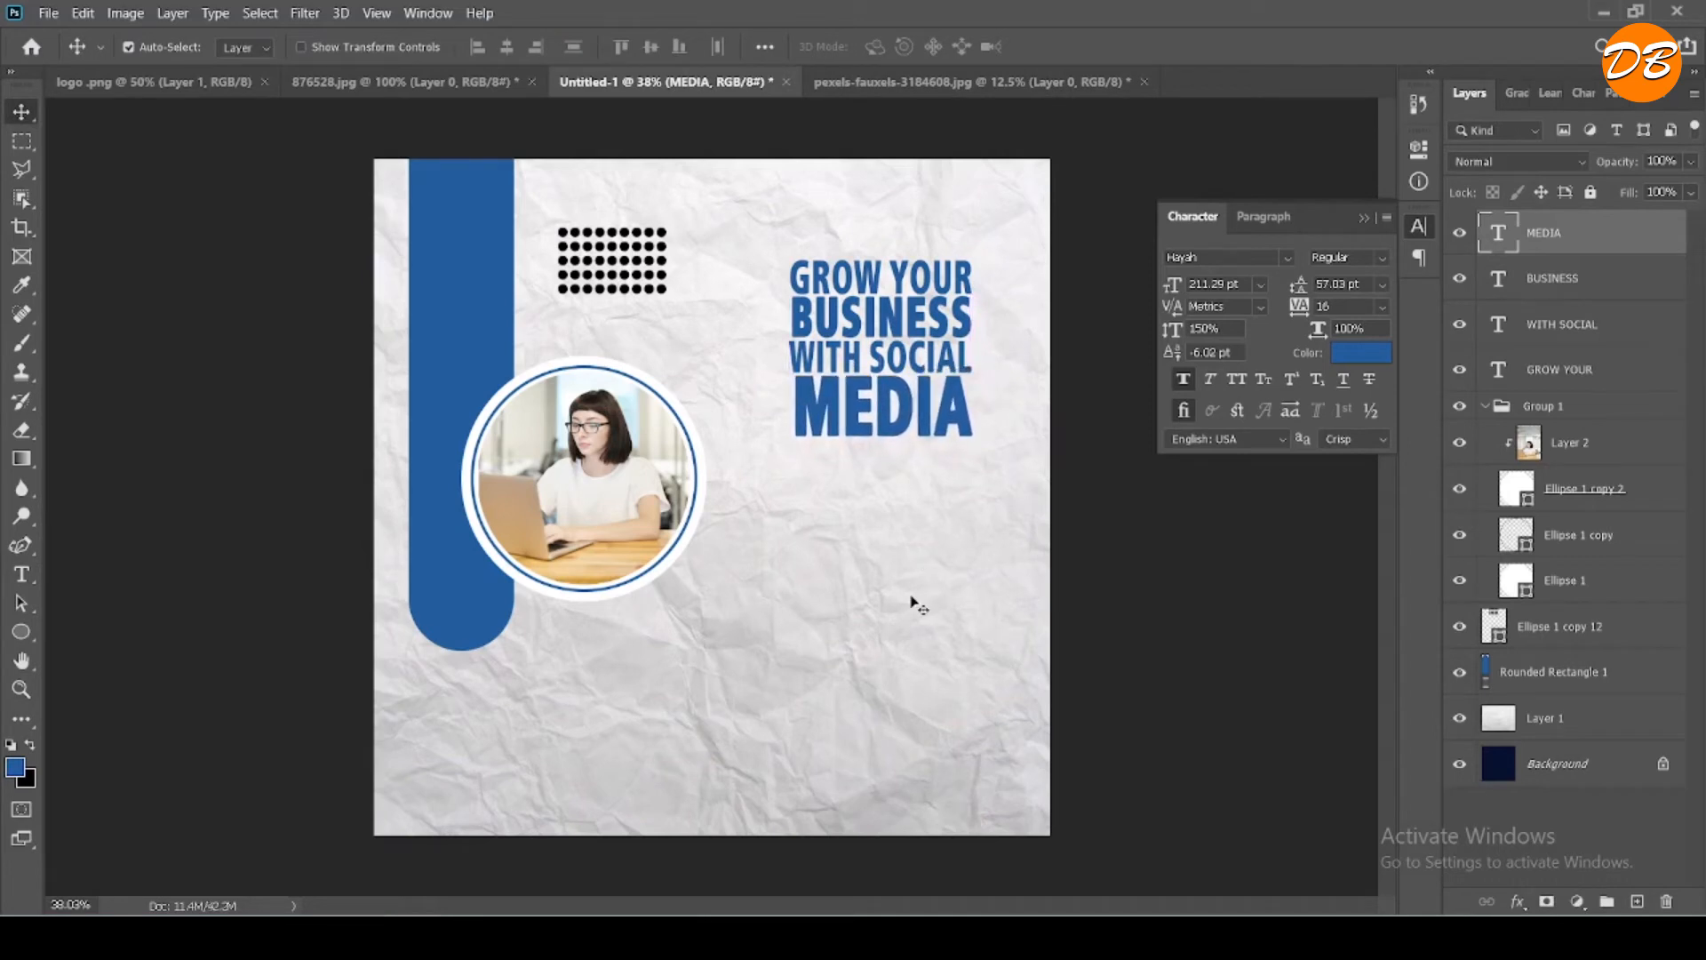
- Nudge the "WITH SOCIAL" text slightly right to align it with the other headline lines
click(884, 365)
key(Right)
key(Right)
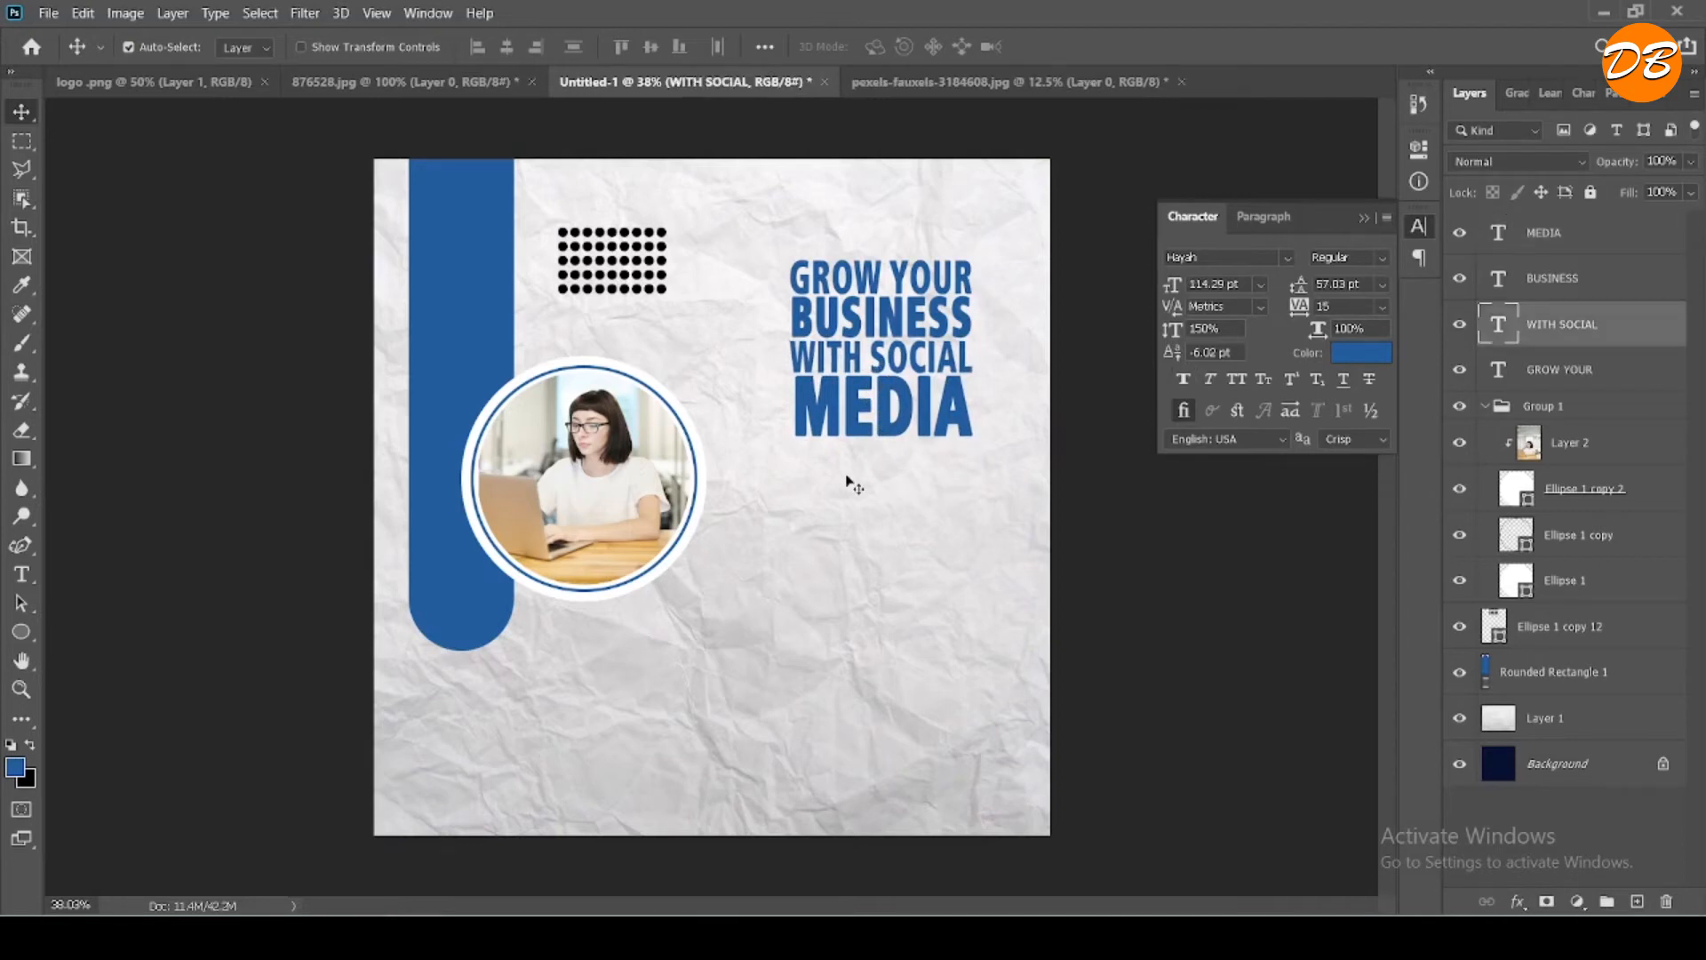
- Shift the "BUSINESS" and "MEDIA" lines slightly left to align them with the headline's left edge
click(899, 329)
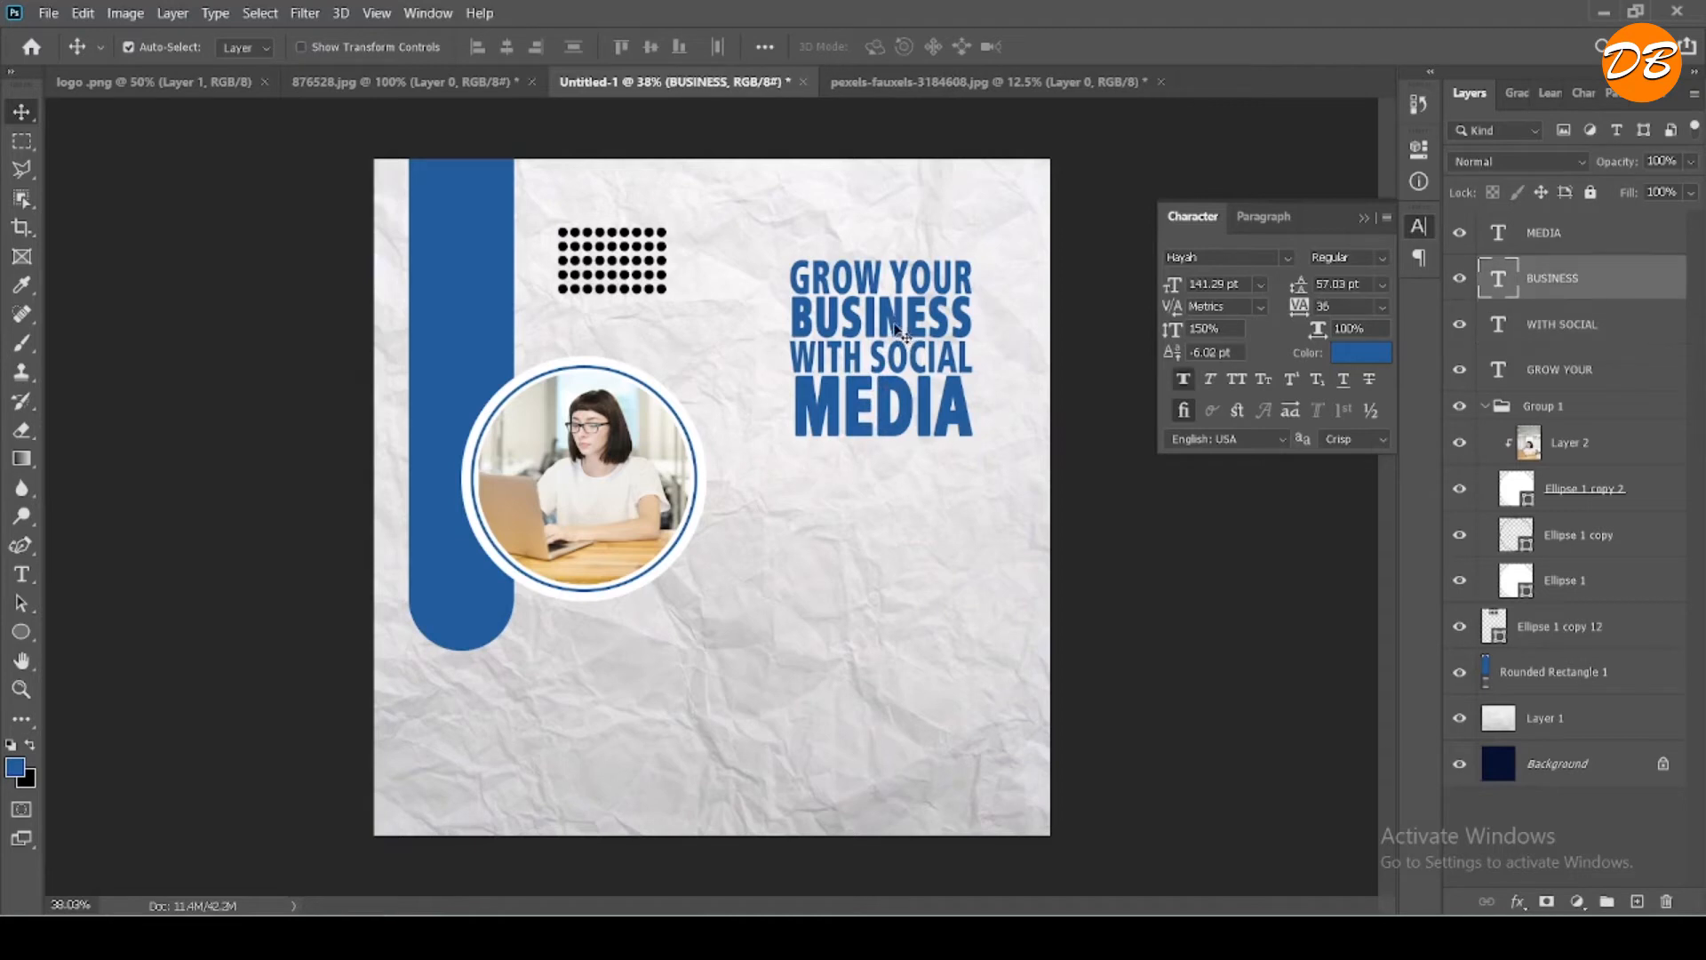
drag(894, 325, 883, 421)
click(885, 371)
click(887, 420)
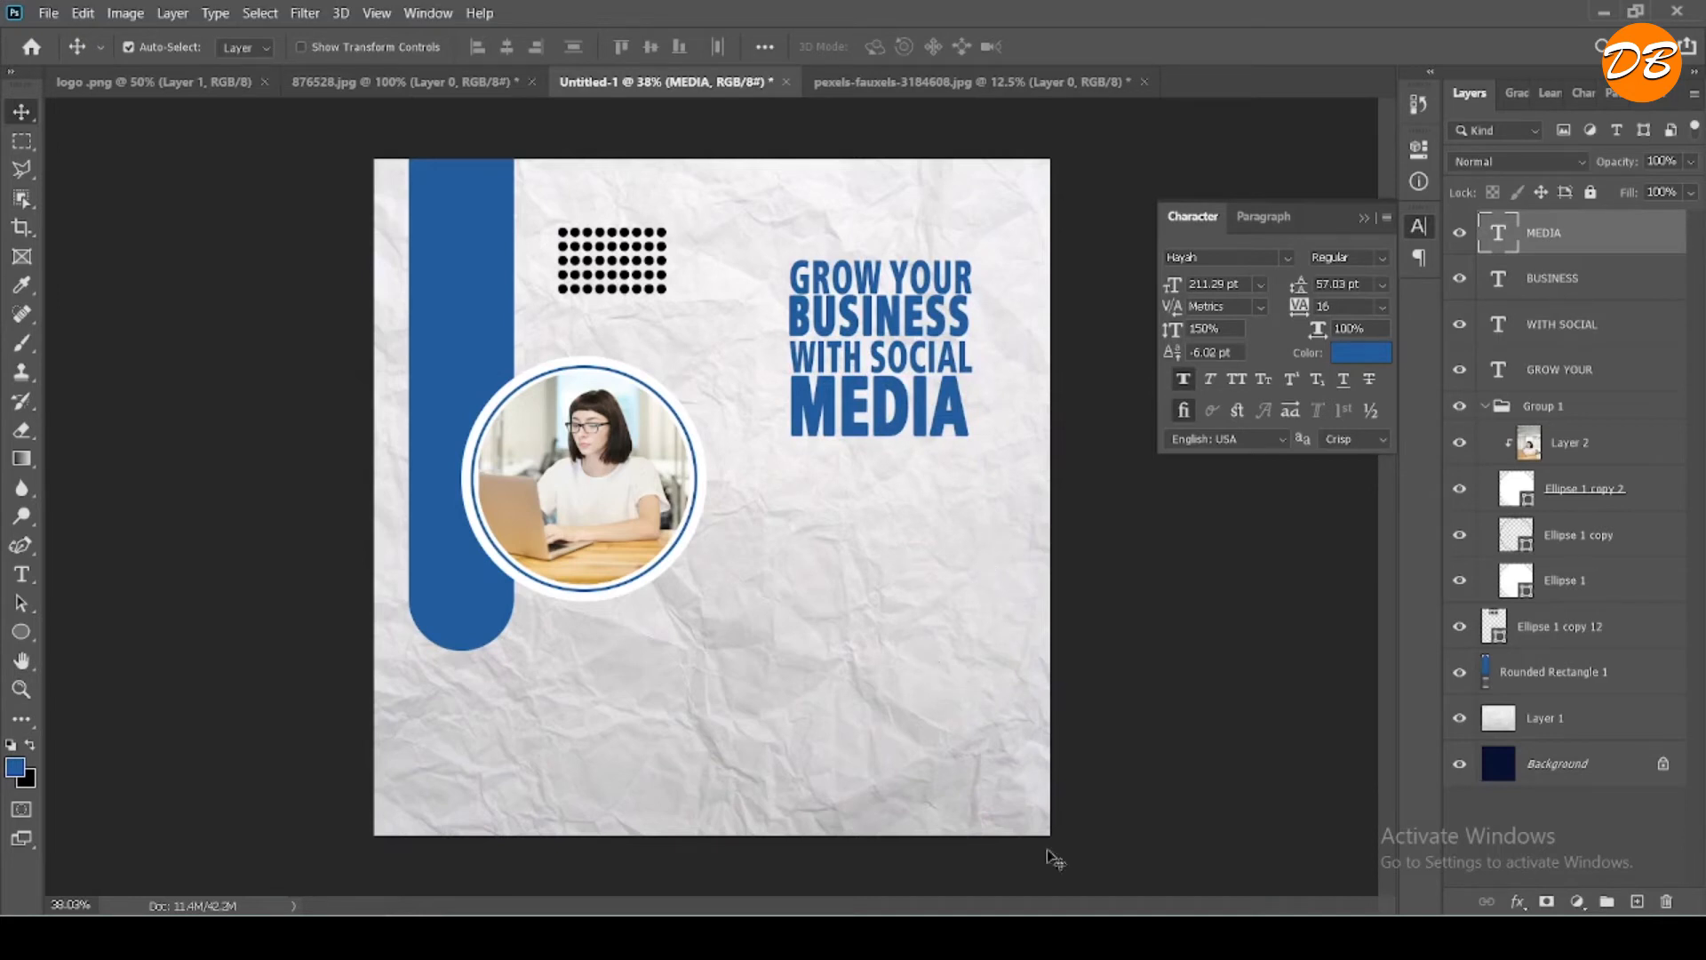
key(p)
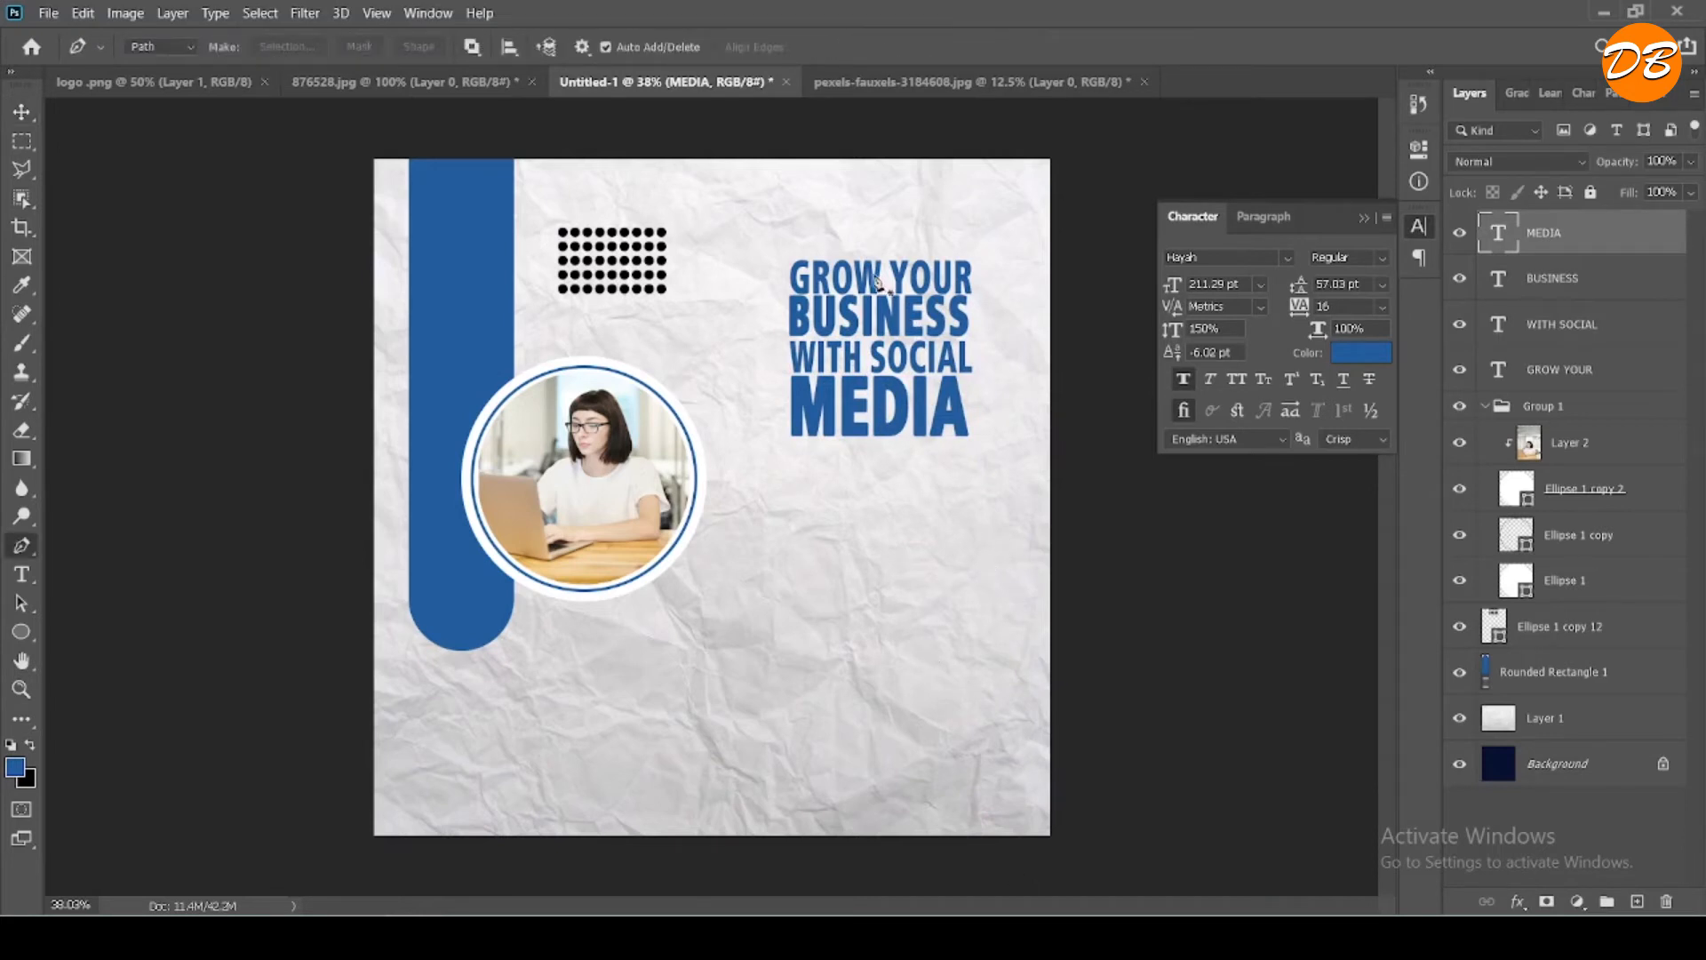
click(874, 276)
key(v)
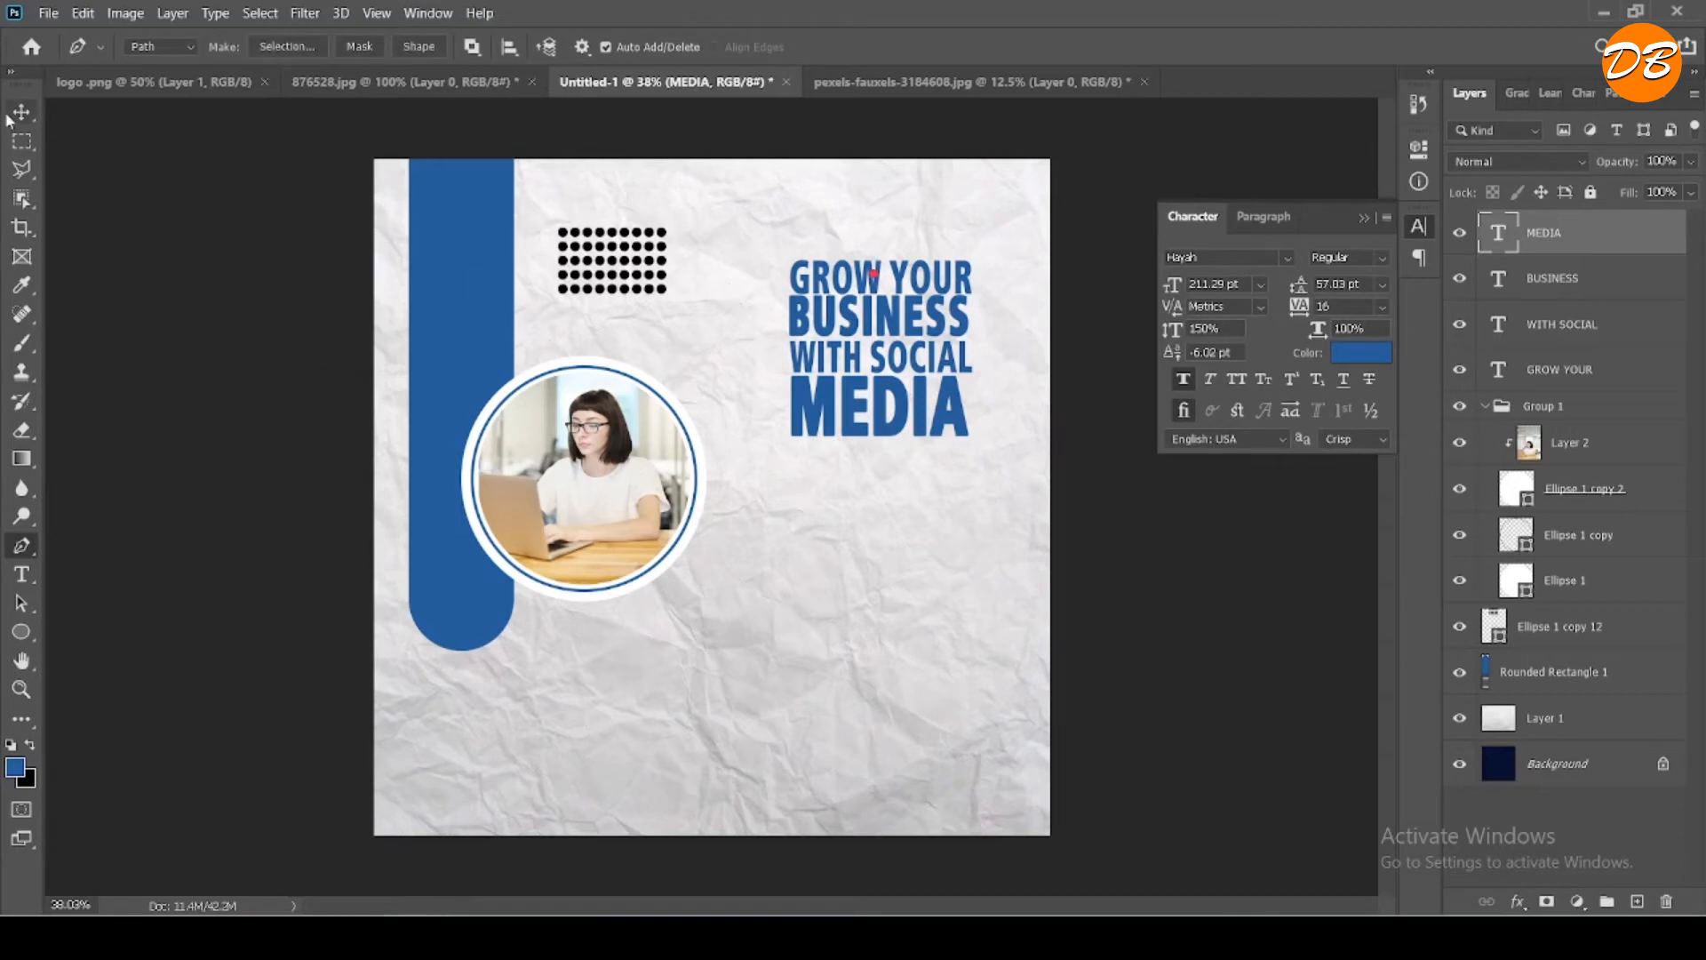
key(ctrl)
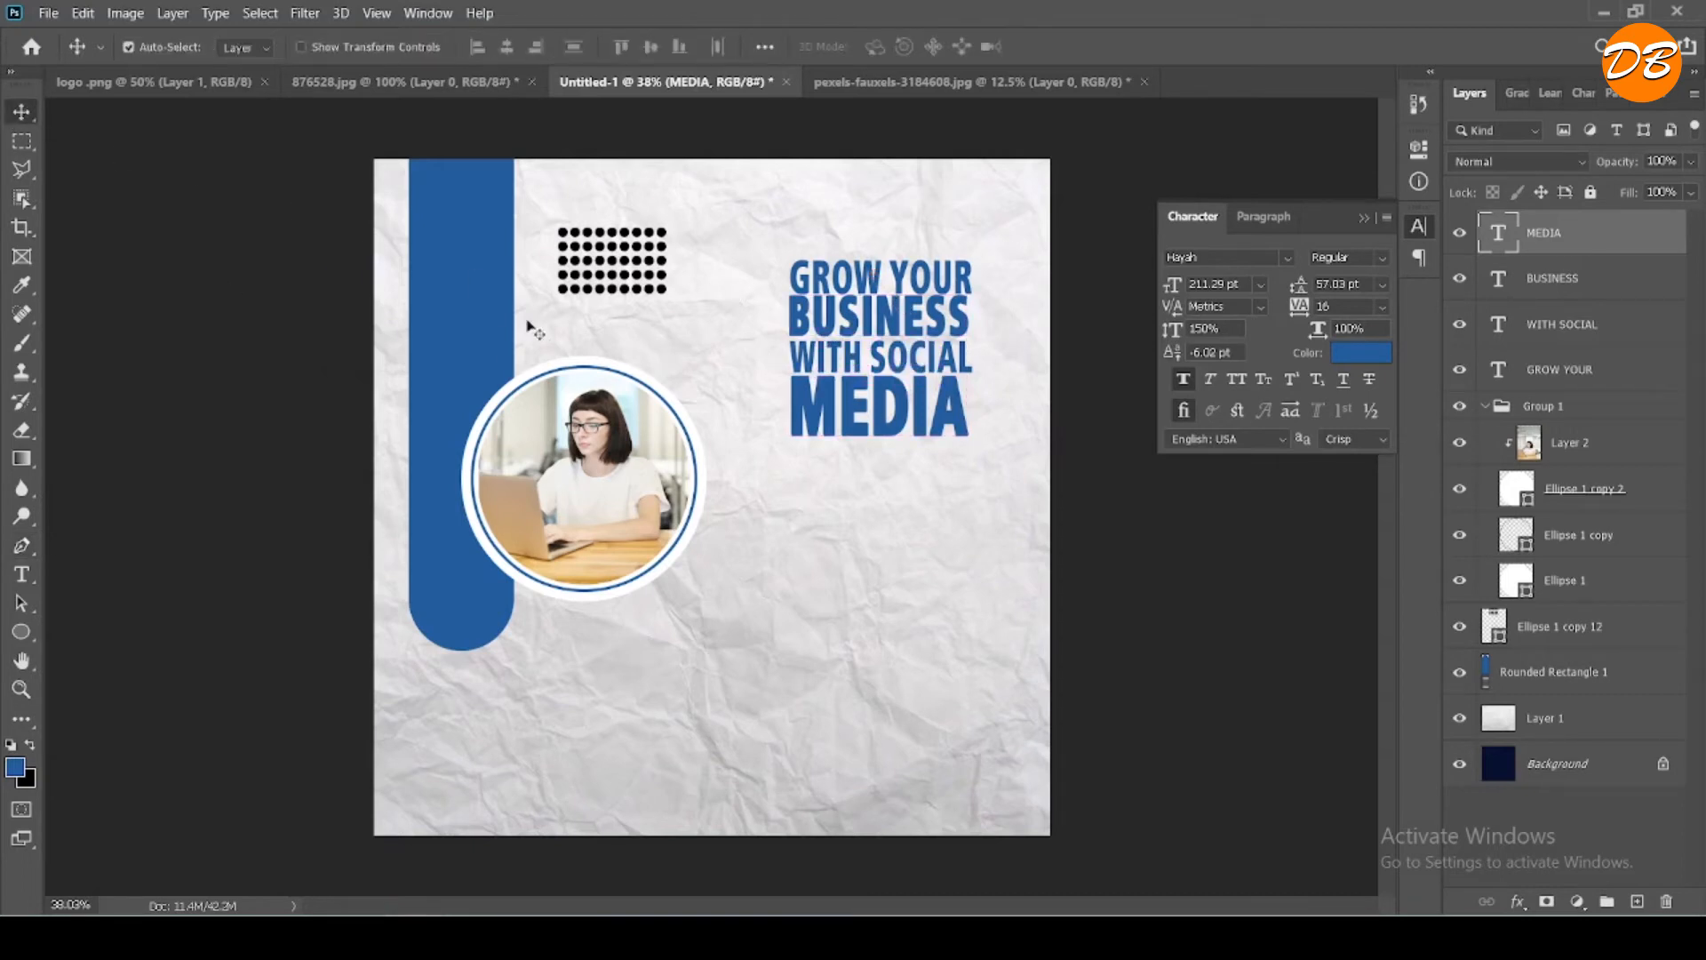
- Recolor the "GROW YOUR" text to black (000000)
double_click(878, 277)
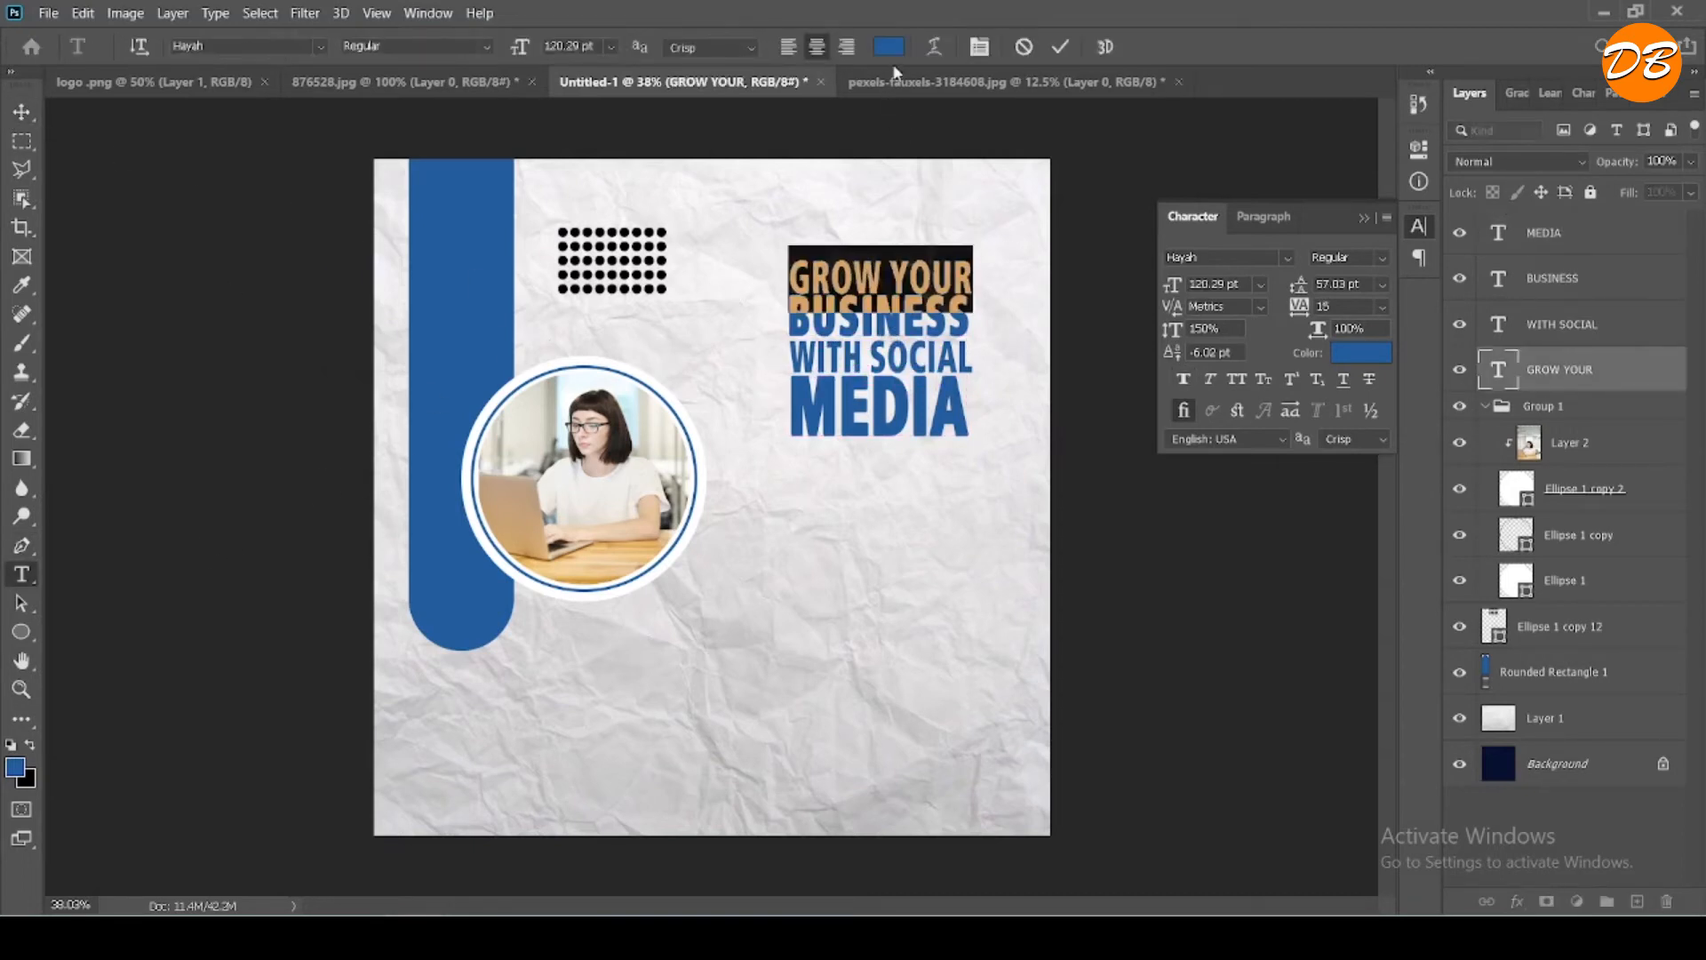
click(889, 47)
text(000000)
key(Return)
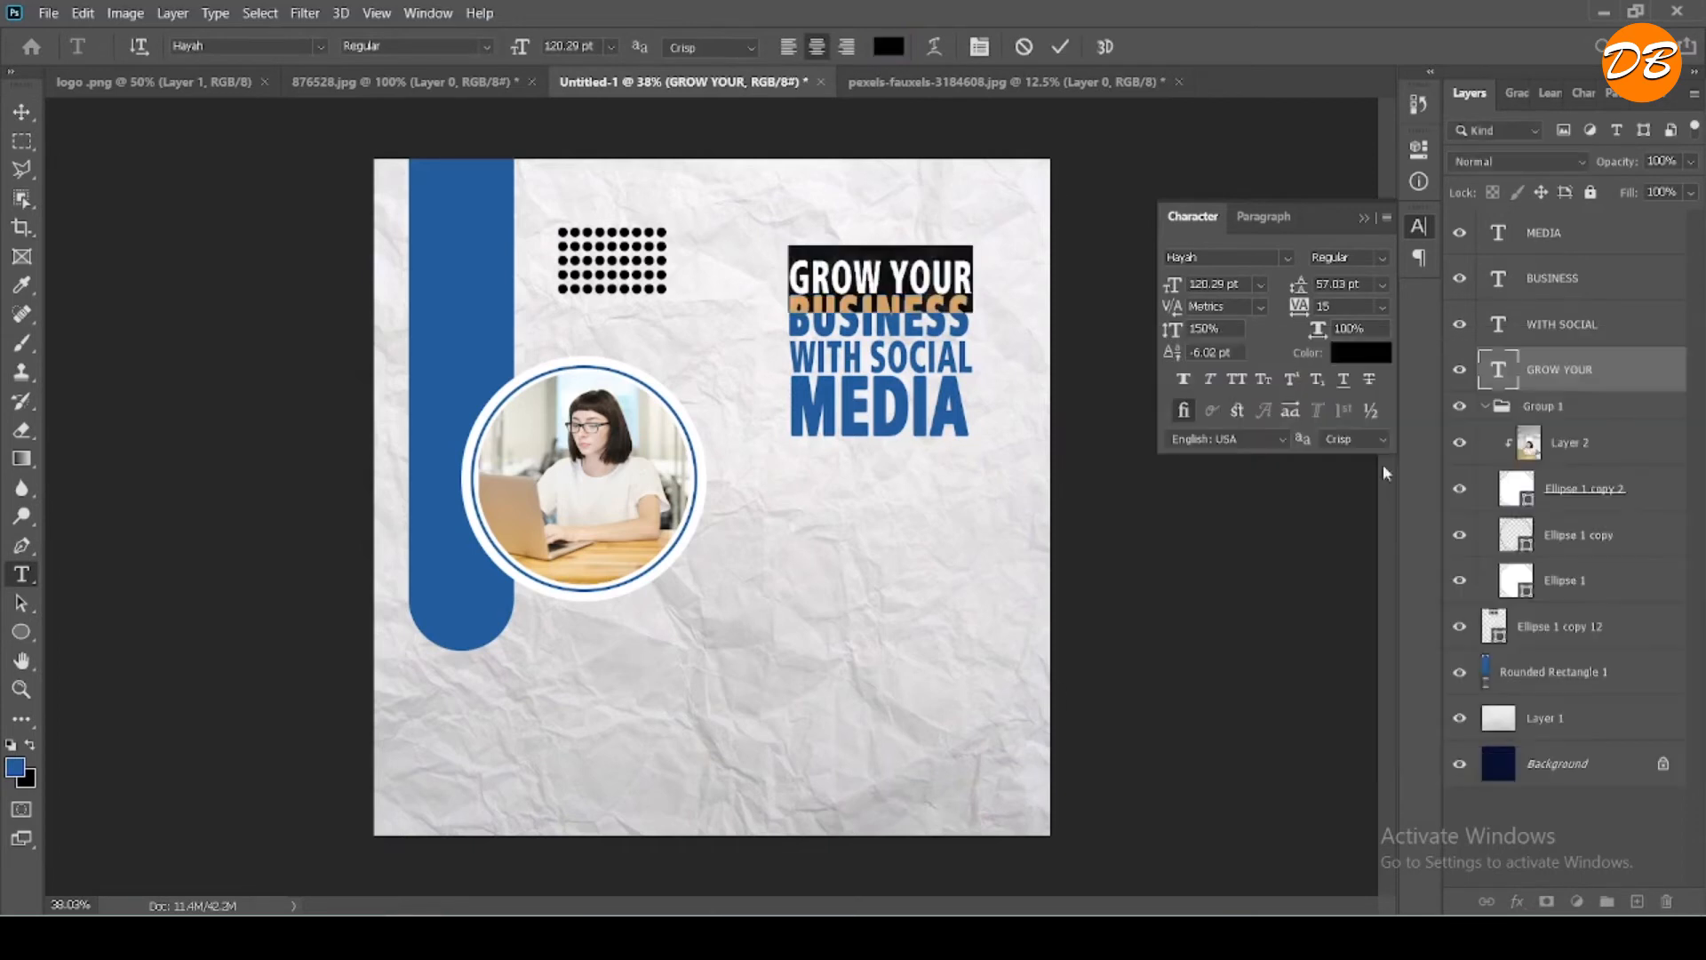
click(1060, 46)
- Recolor the "WITH SOCIAL" text to black (000000)
double_click(867, 357)
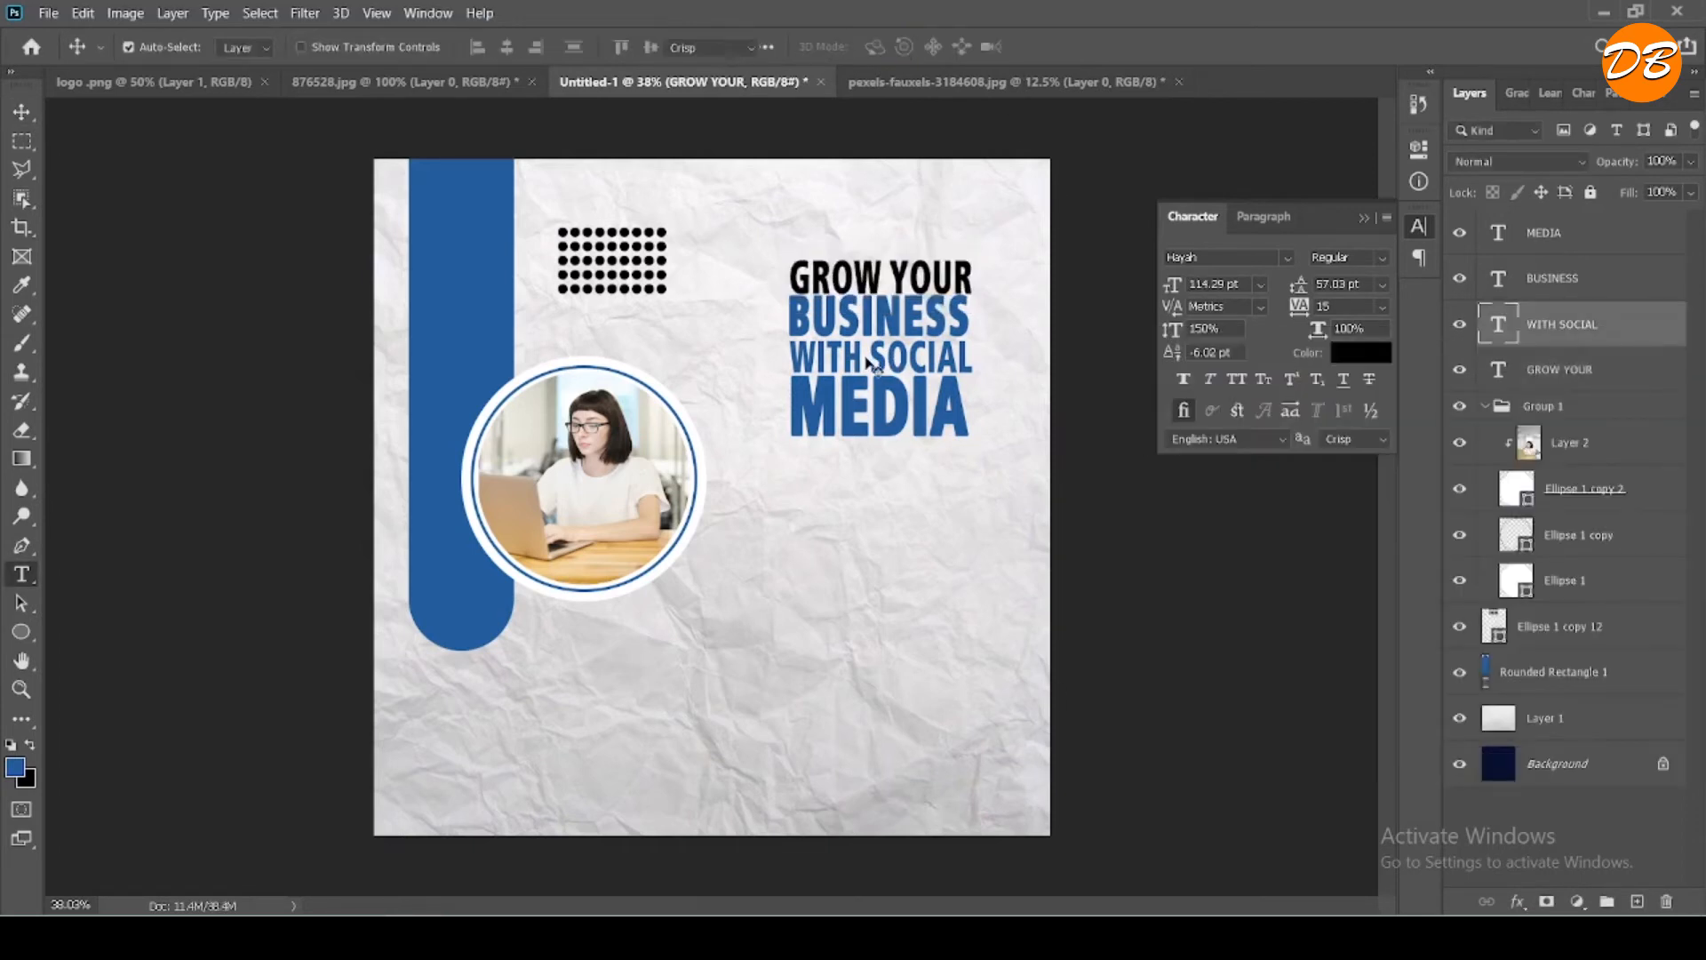
click(1360, 352)
text(000000)
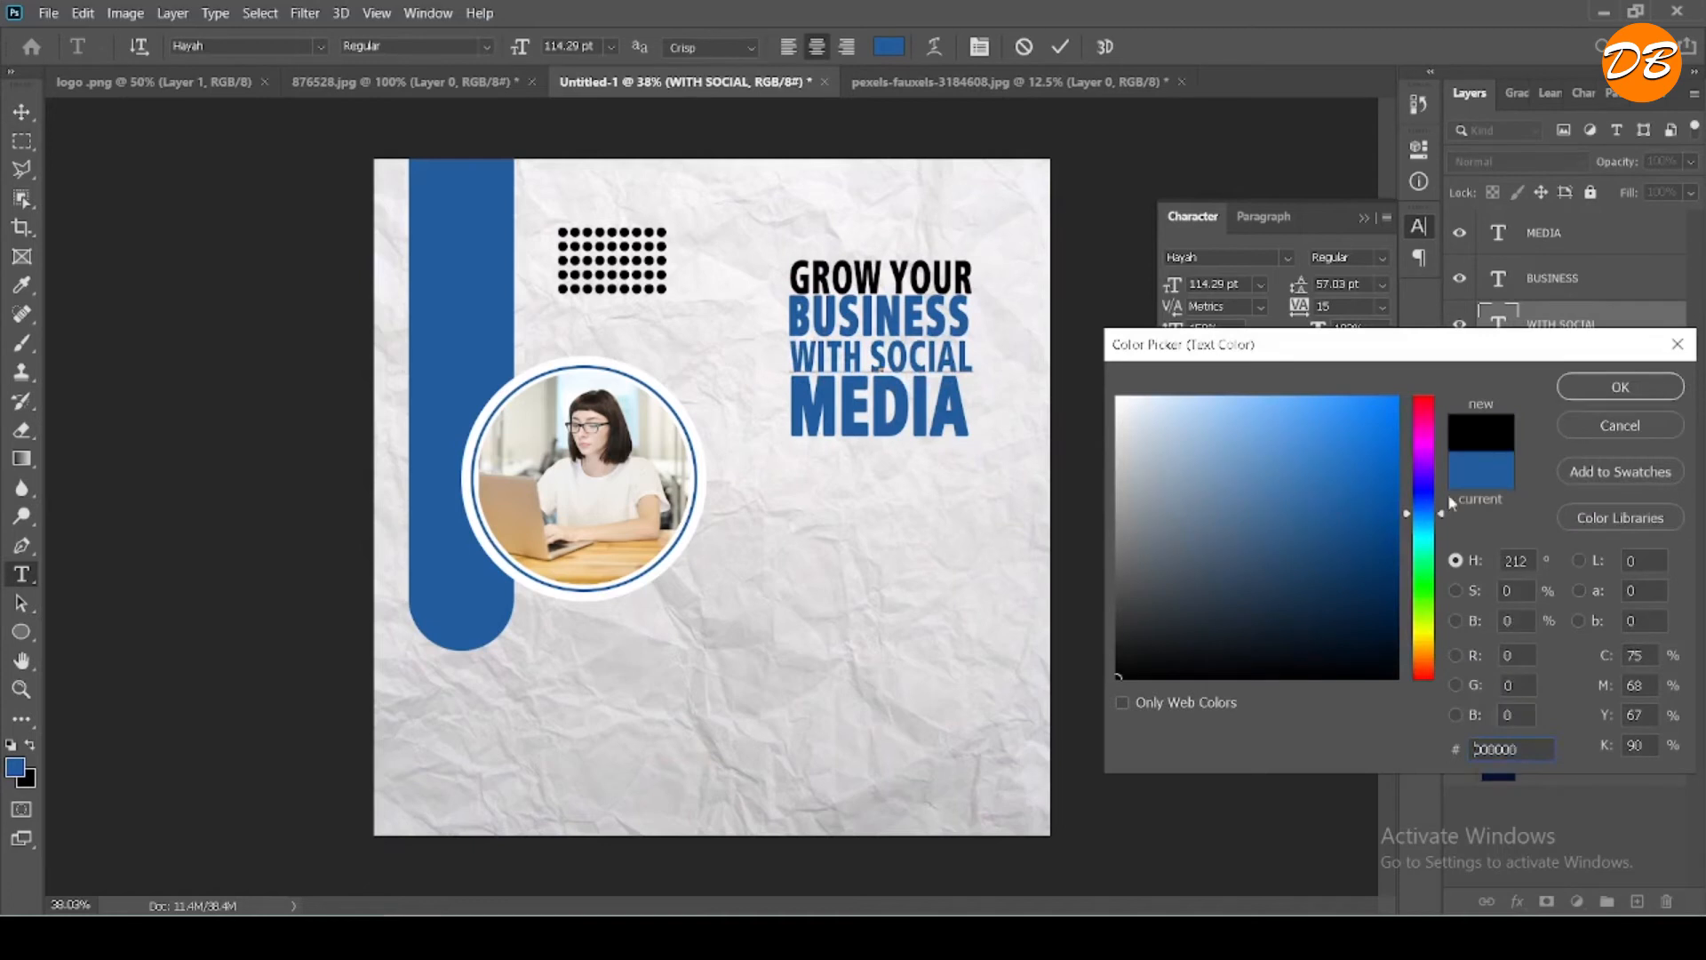
key(Return)
click(1060, 46)
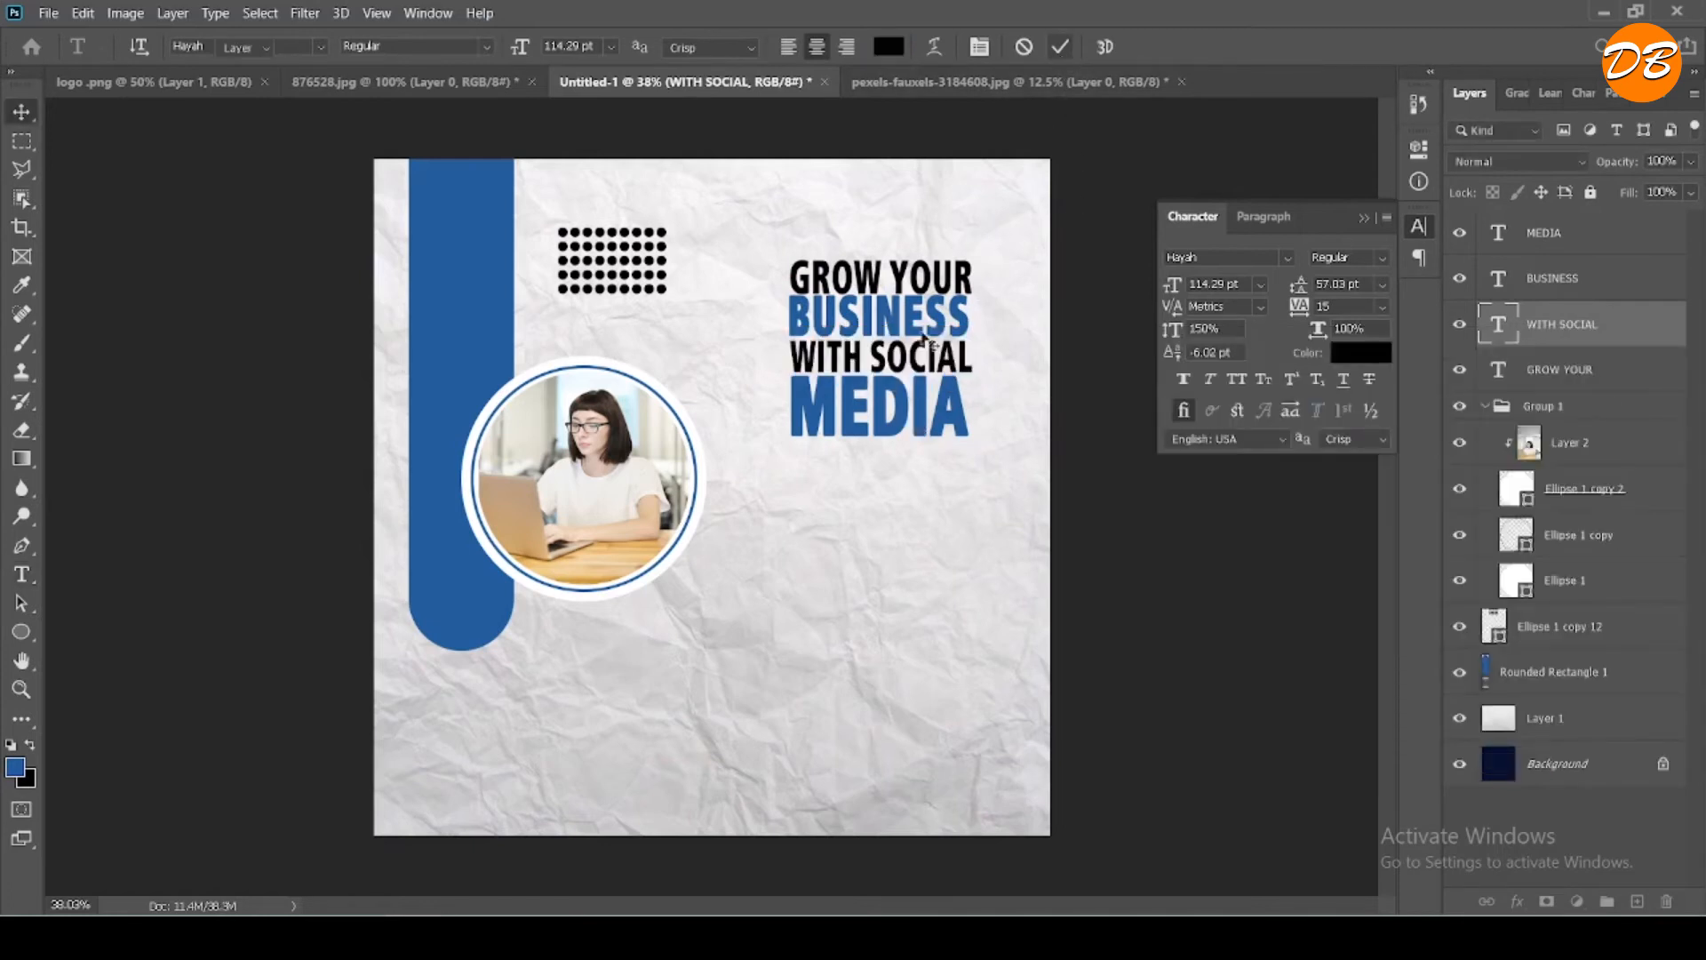
- Recolor the "MEDIA" text to black (000000), leaving "BUSINESS" as the only blue headline line
double_click(878, 407)
click(888, 46)
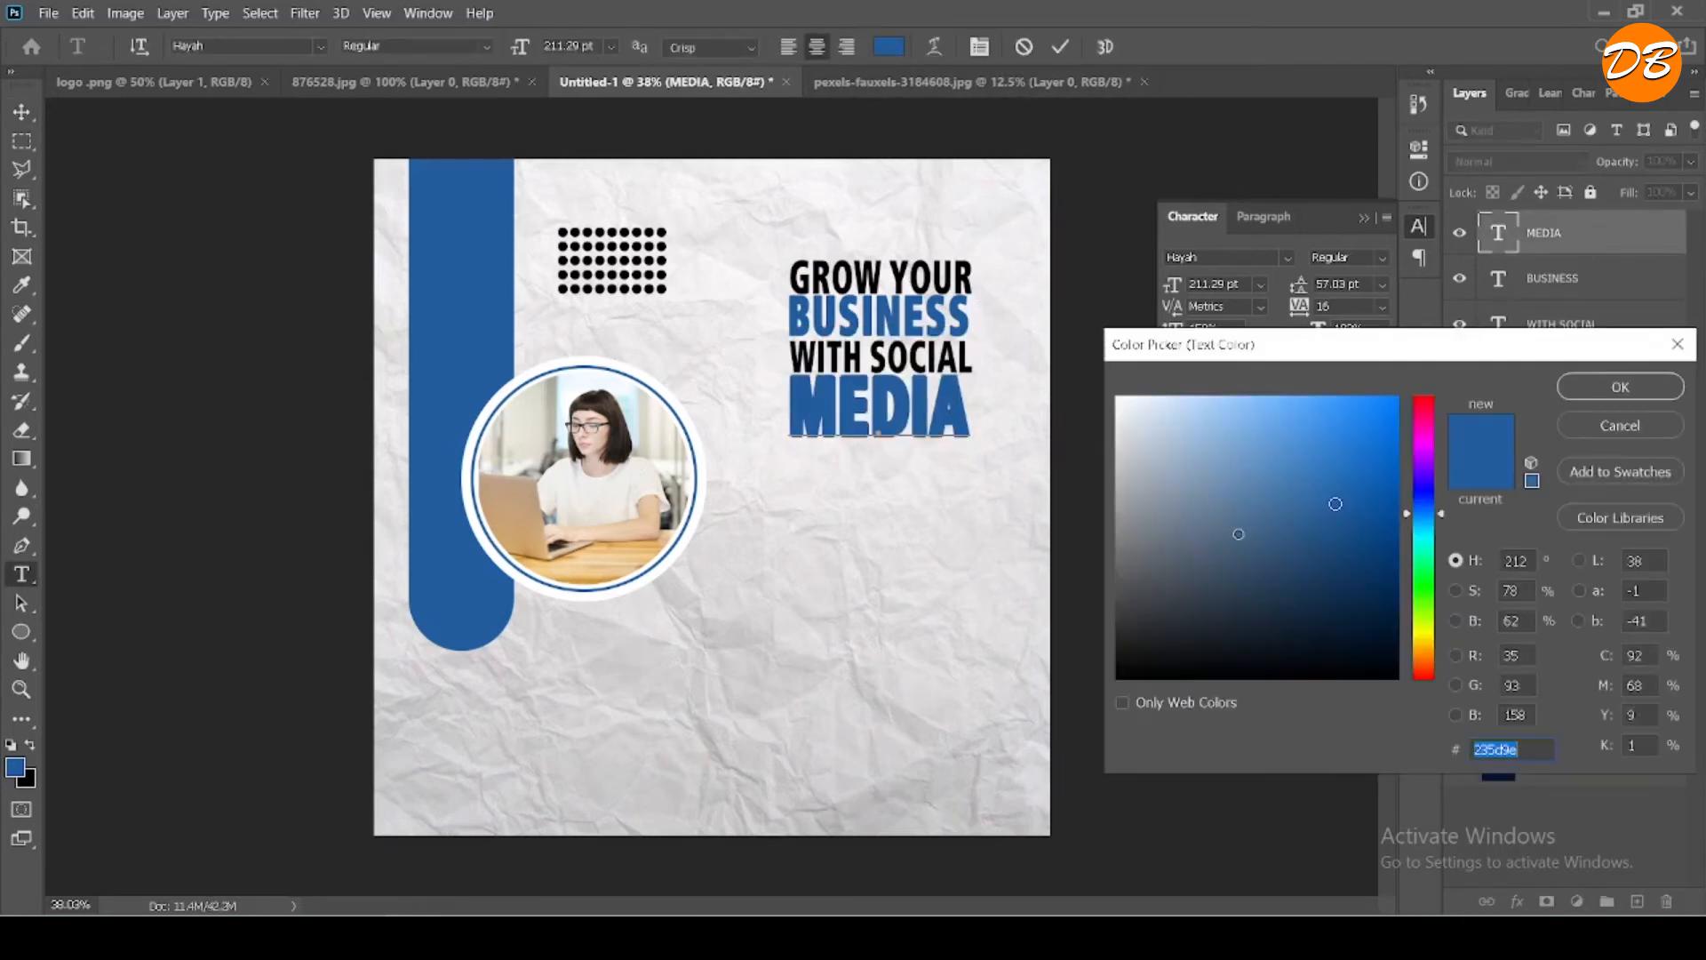
text(000000)
key(Return)
click(1060, 47)
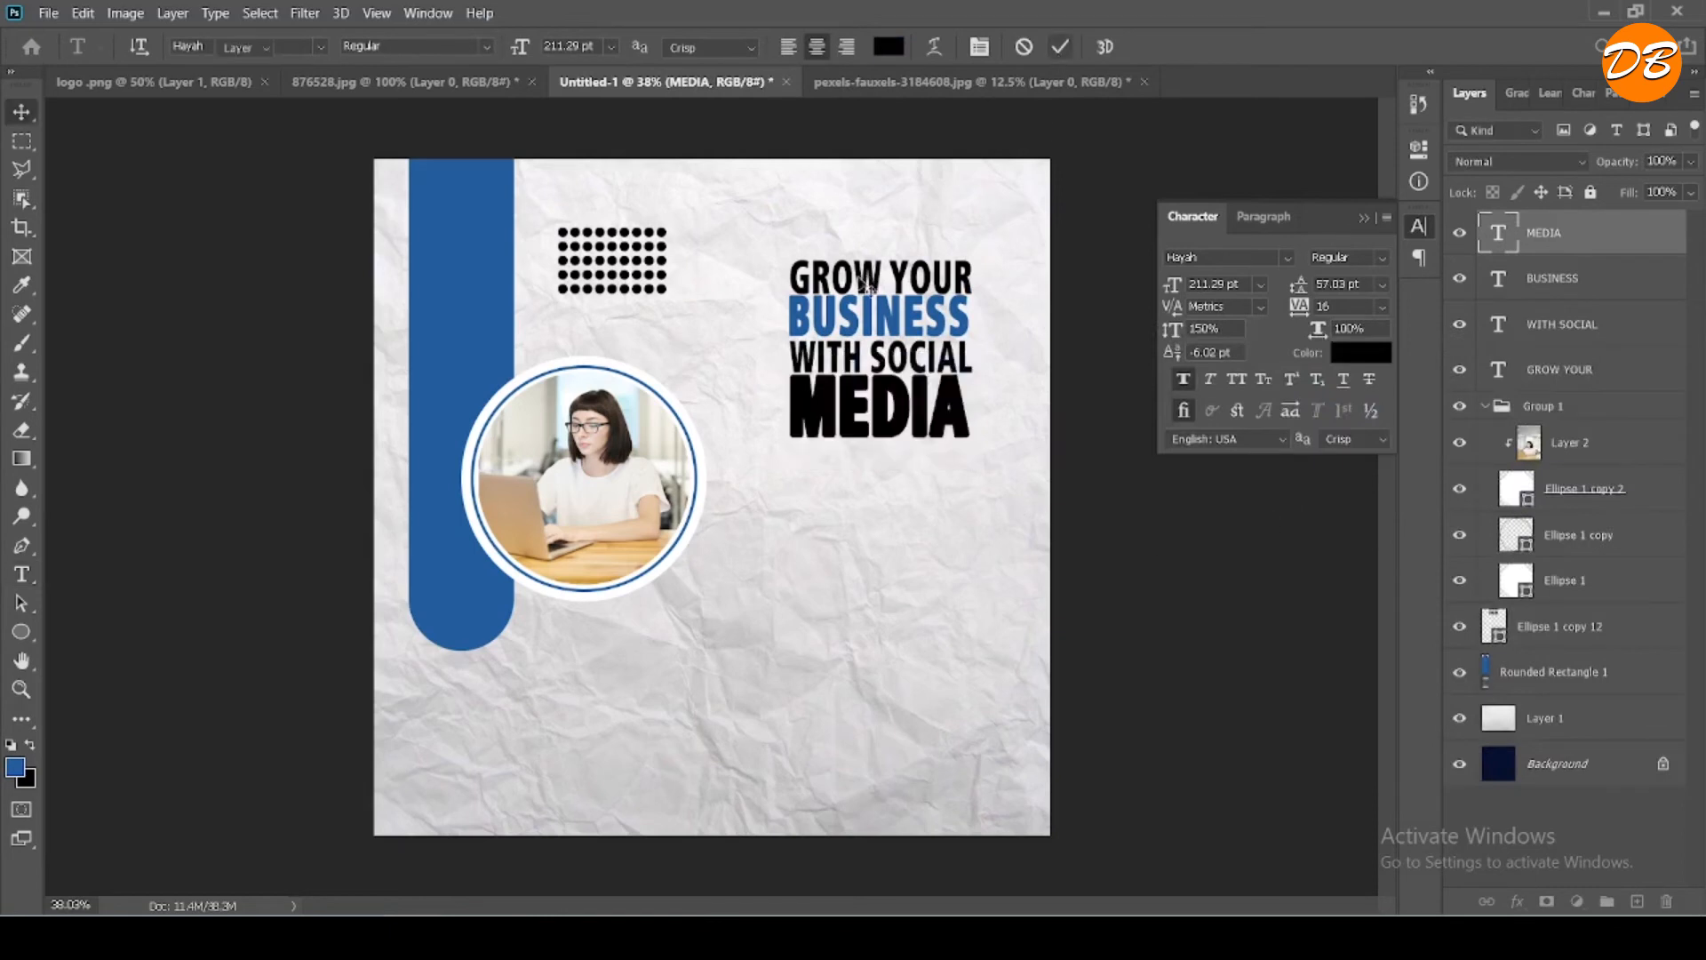
- Nudge the "GROW YOUR" text slightly up to open a gap above "BUSINESS"
key(v)
click(967, 336)
key(Up)
key(Up)
key(Up)
key(Up)
key(Up)
key(Up)
key(Up)
key(Up)
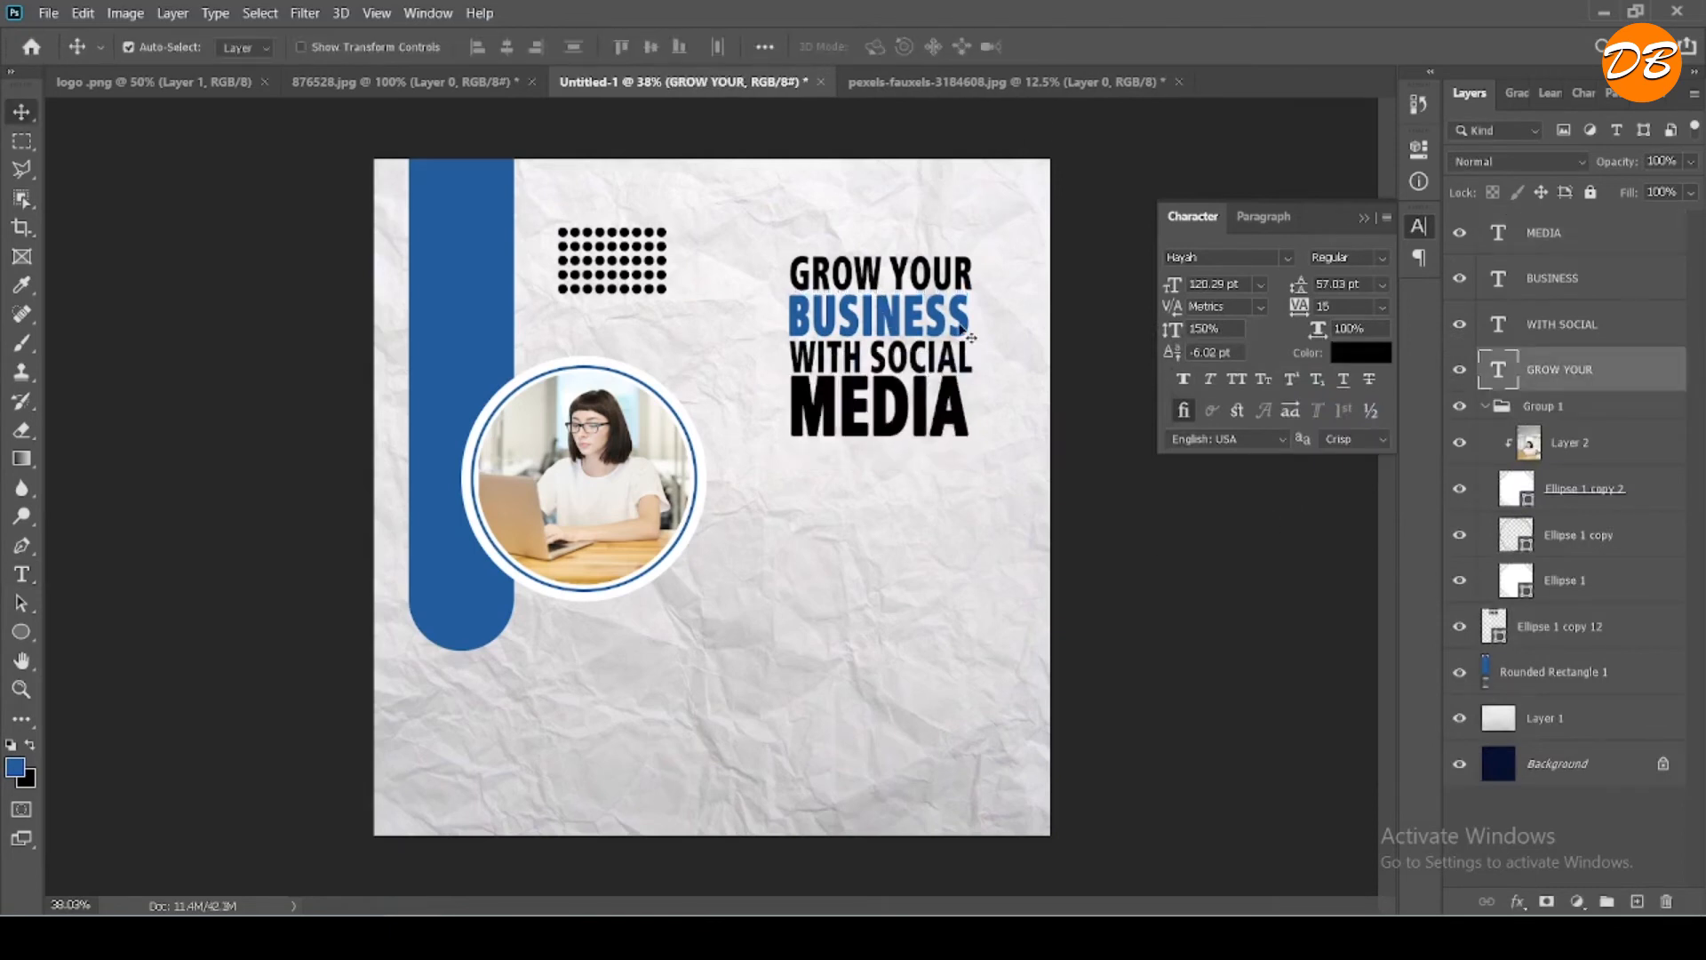
- Nudge the "WITH SOCIAL" text slightly down to widen the gap beneath "BUSINESS"
click(924, 376)
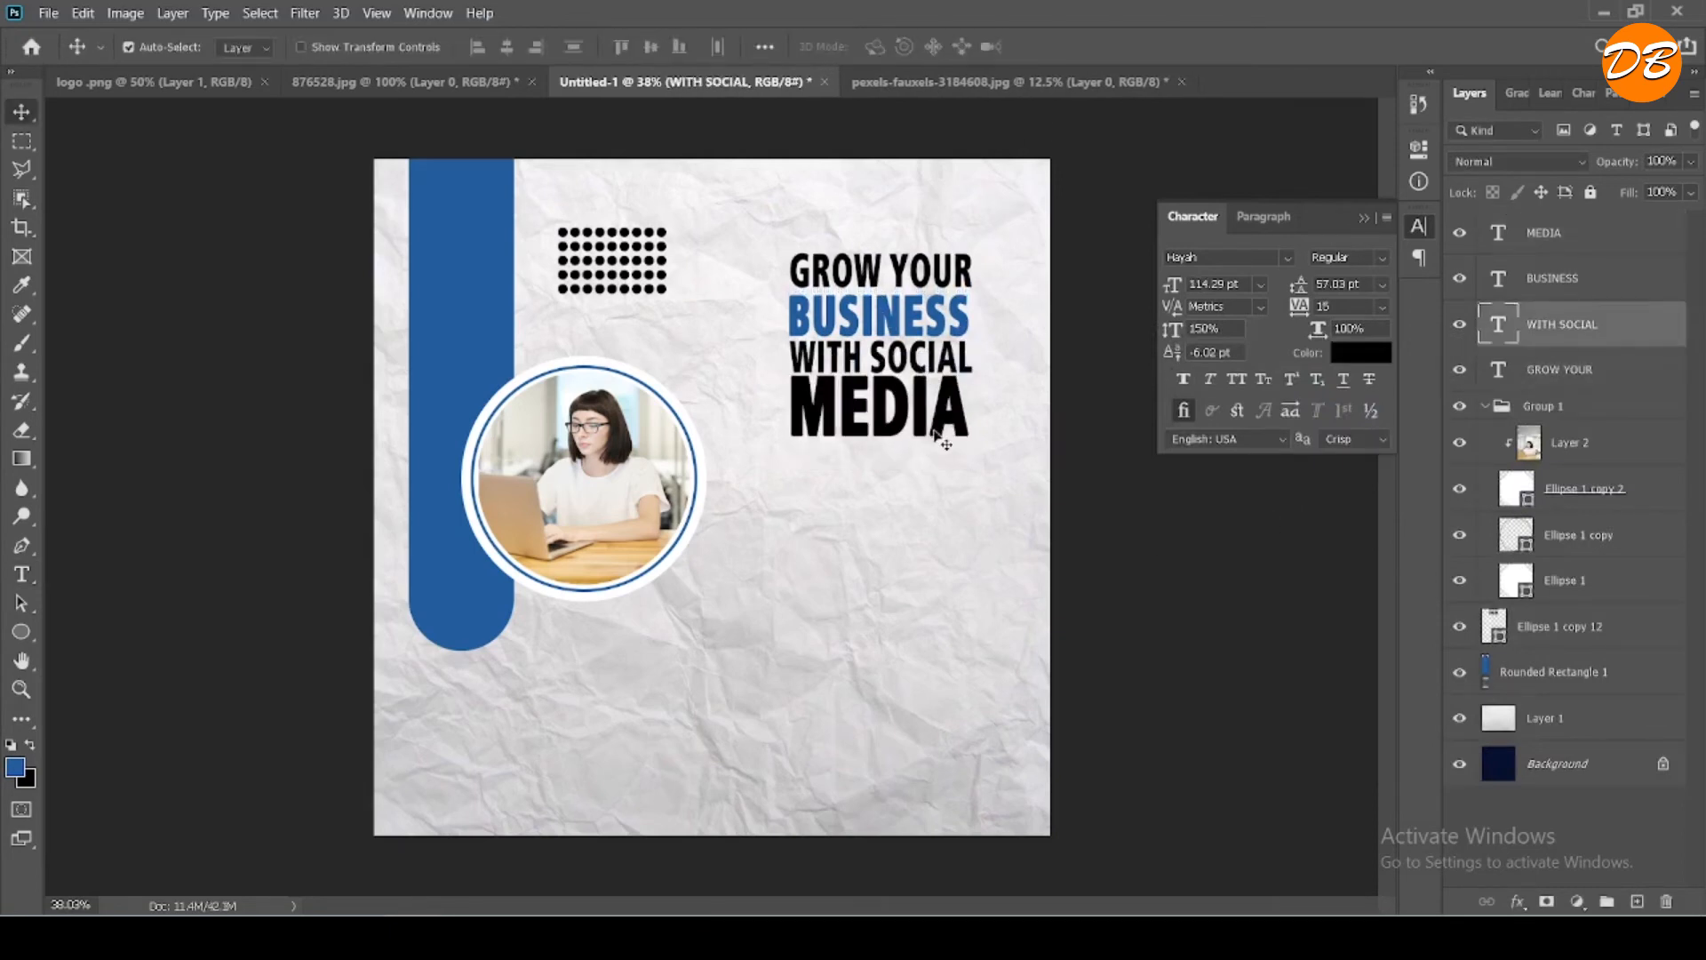
key(Down)
key(Down)
key(Down)
key(Down)
key(Down)
key(Down)
key(Down)
key(Down)
- Nudge the "MEDIA" text down clear of "WITH SOCIAL" and slightly right to the headline's right edge
click(936, 434)
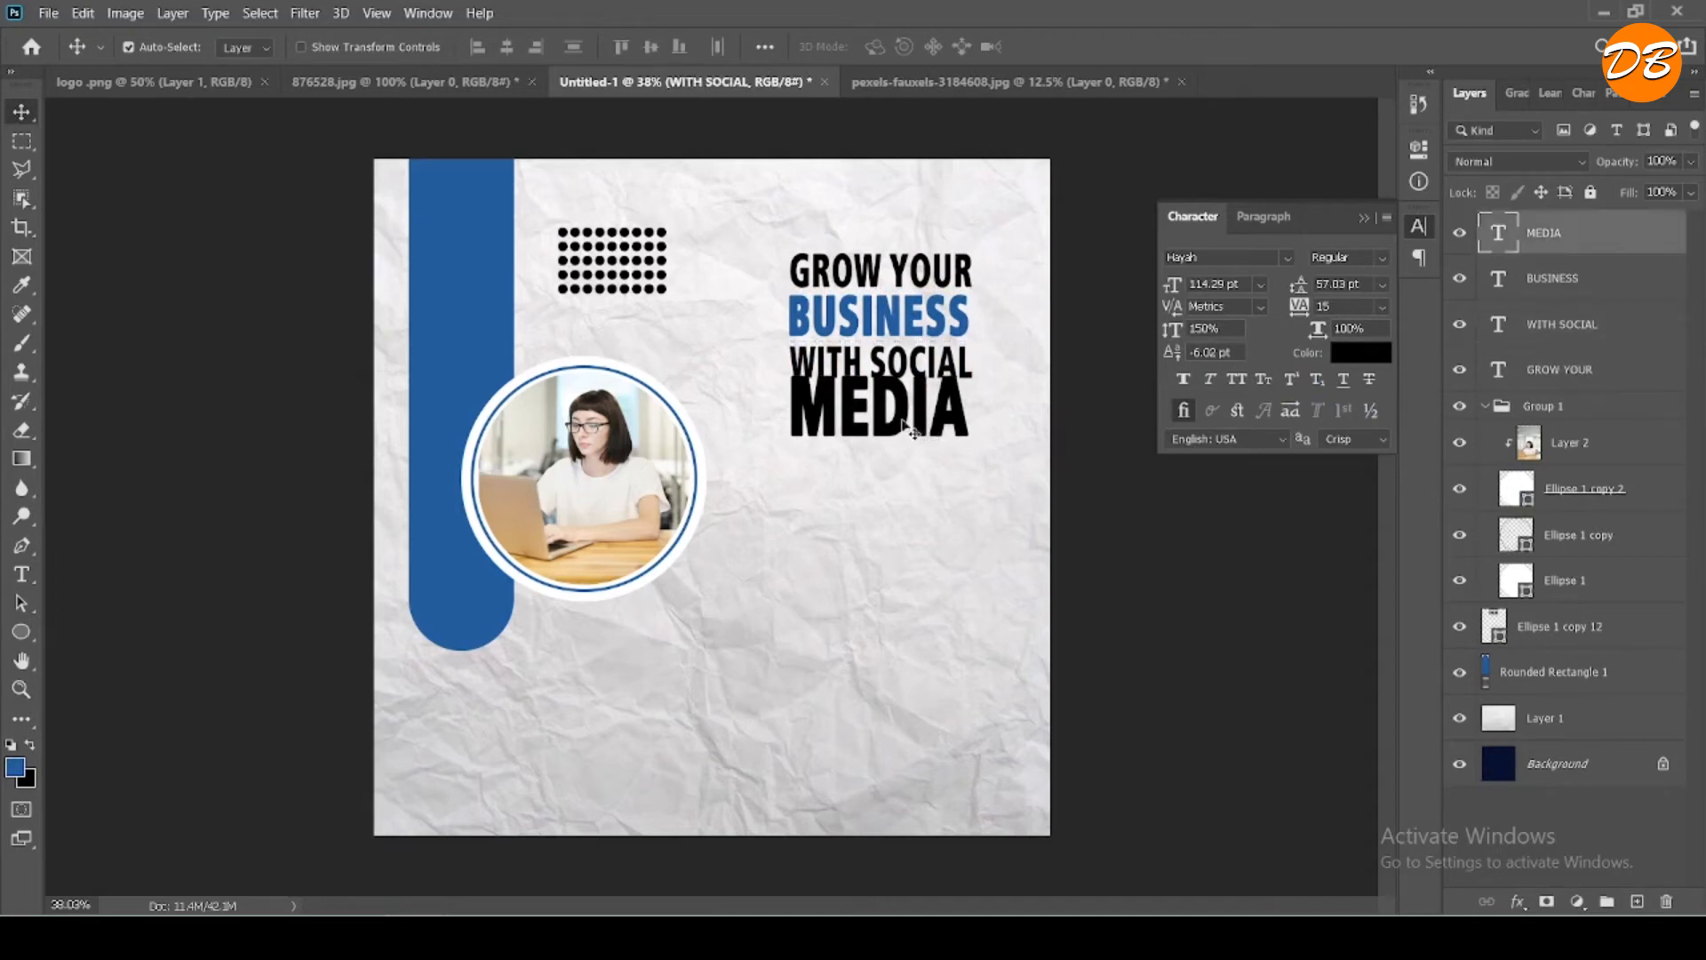
key(Down)
key(Down)
key(Down)
key(Down)
key(Down)
key(Down)
key(Down)
key(Down)
key(Right)
key(Right)
key(Right)
key(Right)
key(Right)
key(Right)
key(Right)
key(Right)
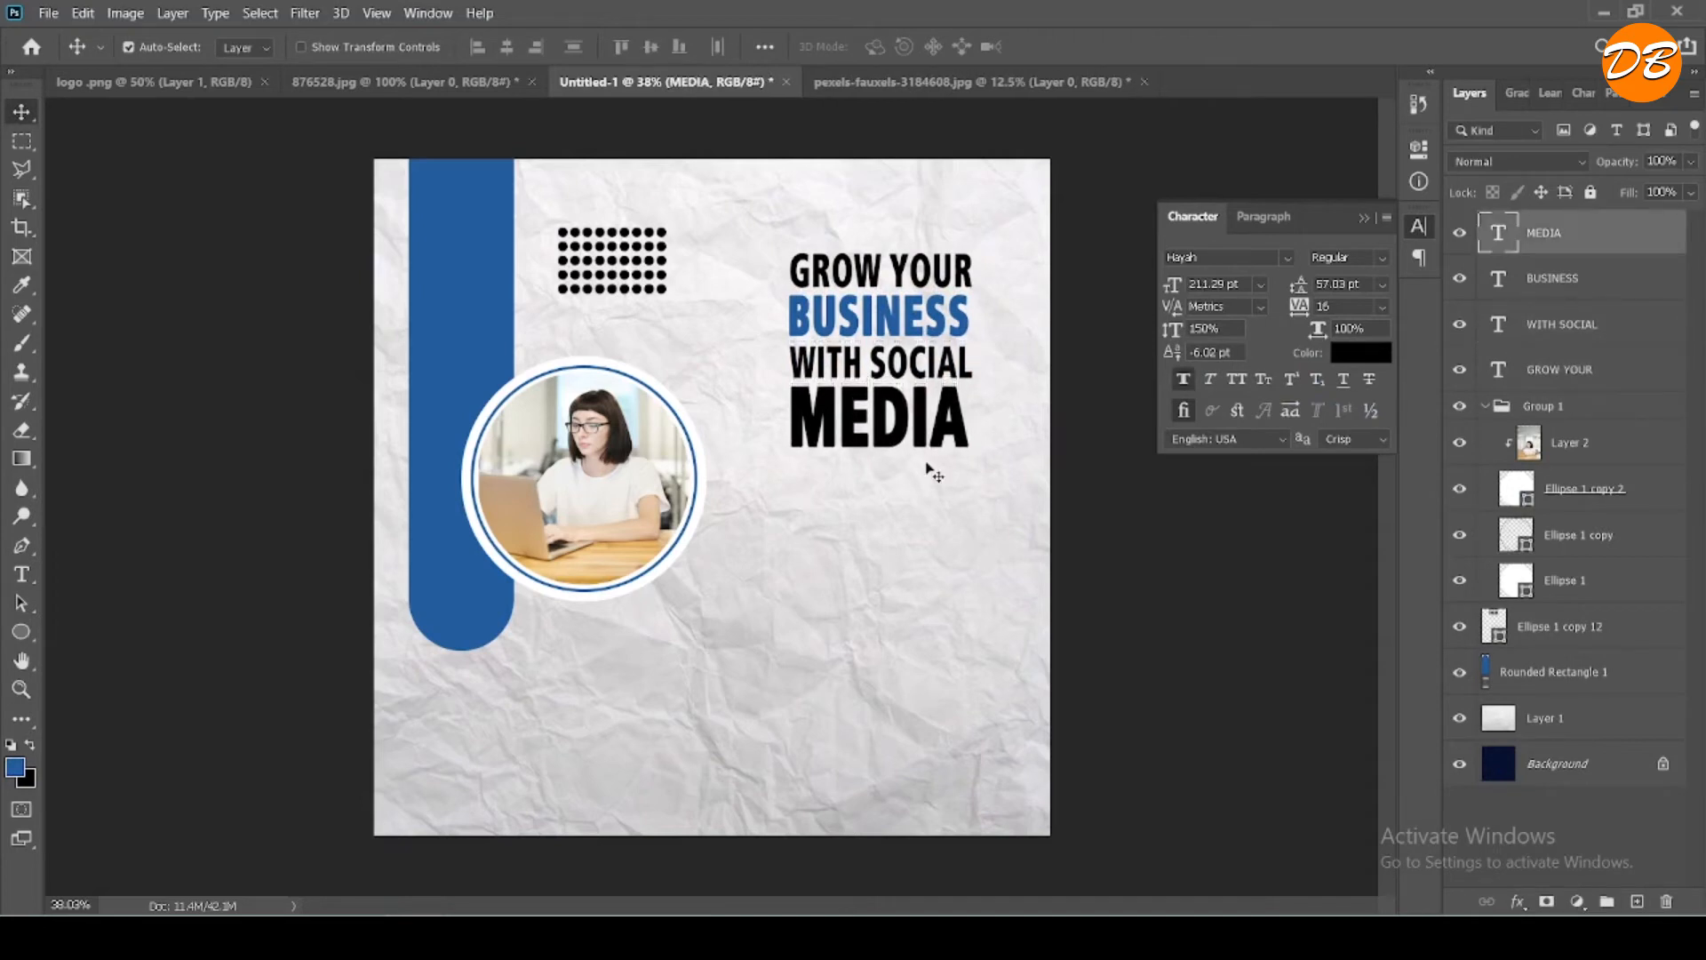
key(Down)
key(Down)
key(Down)
key(Down)
key(Down)
key(Down)
key(Down)
key(Down)
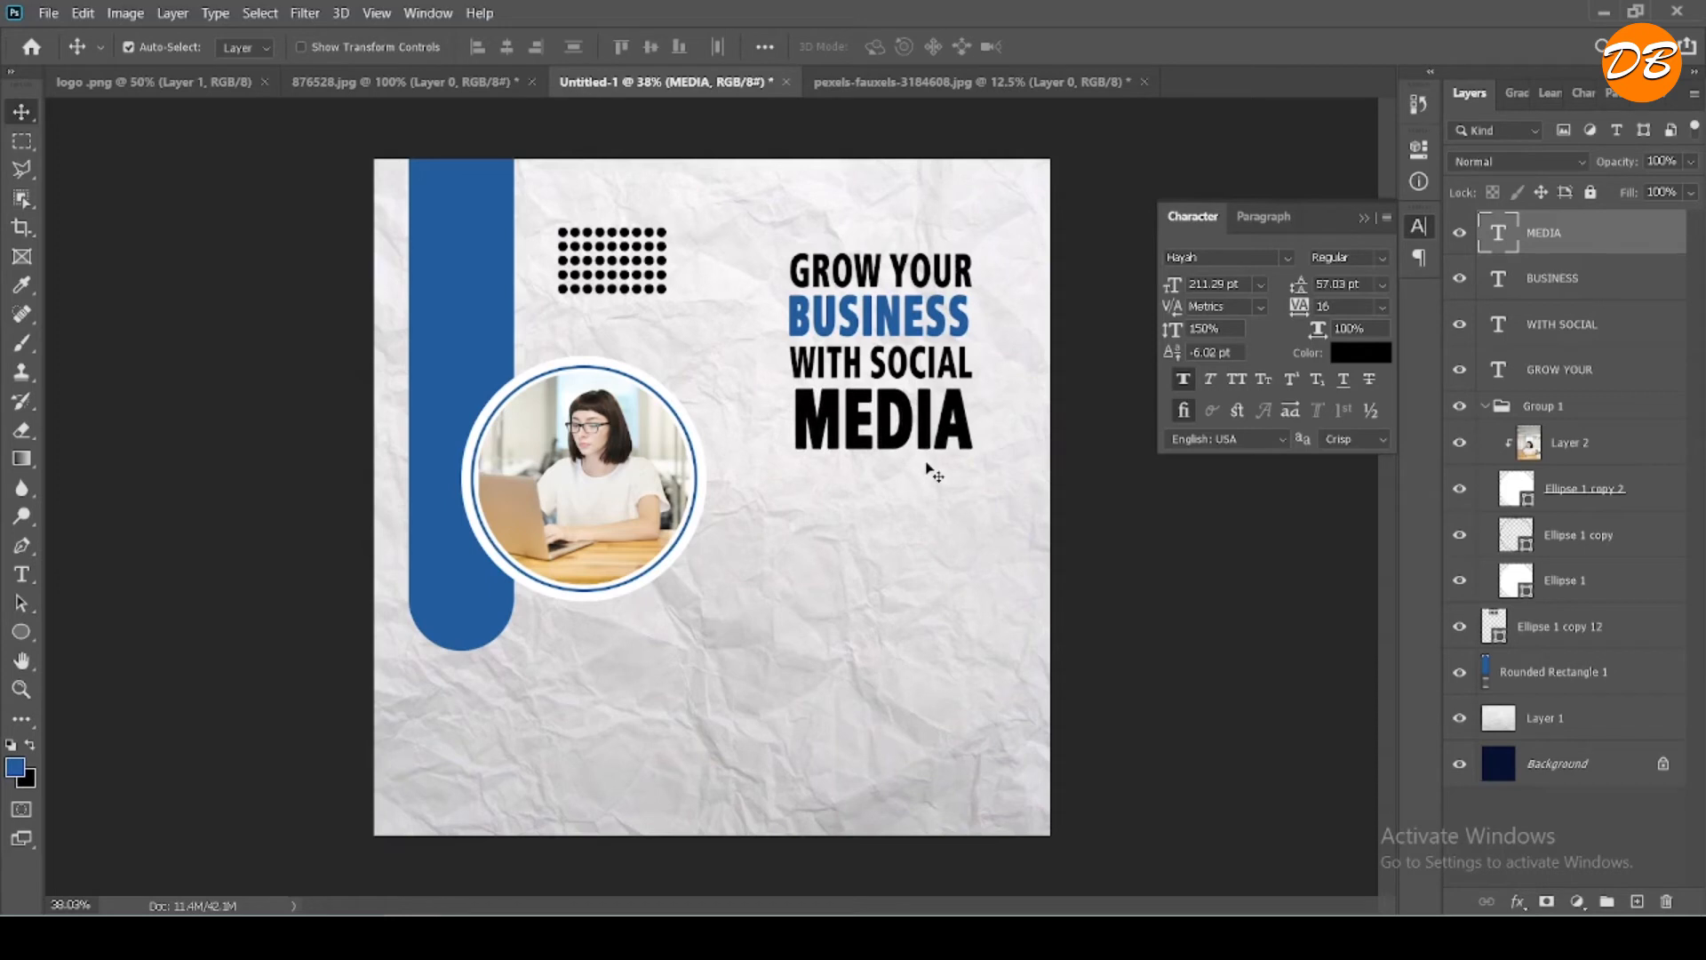
- Nudge the "BUSINESS" text slightly right to align it with the other headline lines
click(915, 331)
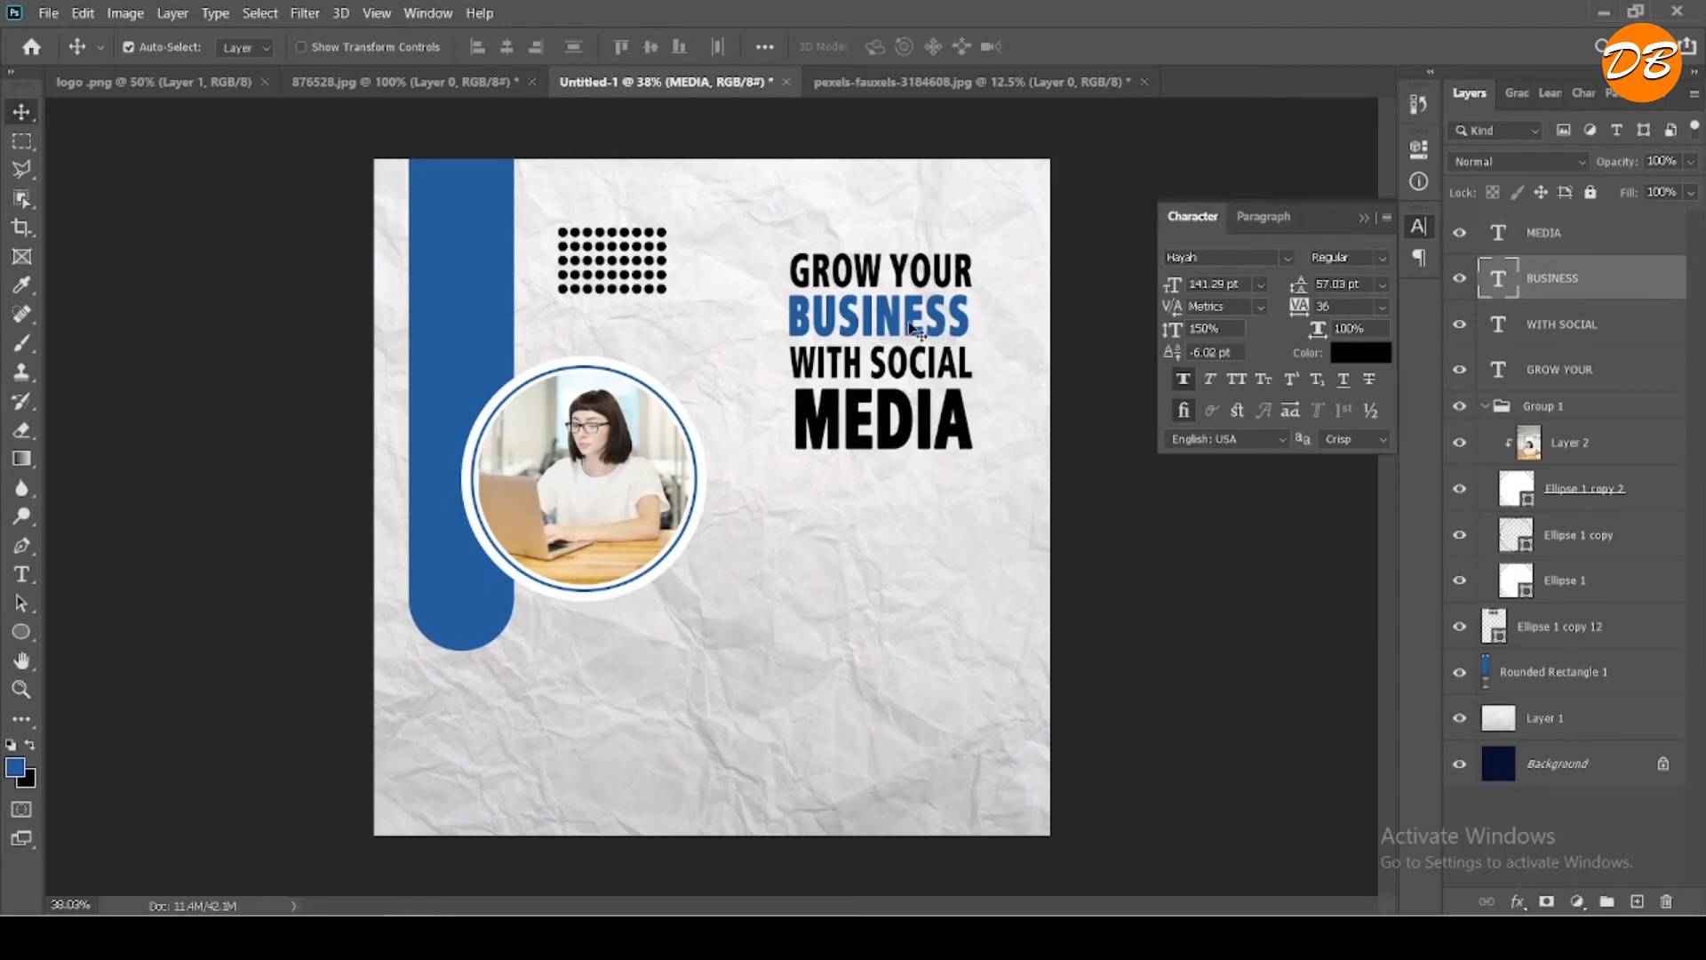
key(Right)
key(Right)
key(Right)
key(Right)
key(Right)
key(Right)
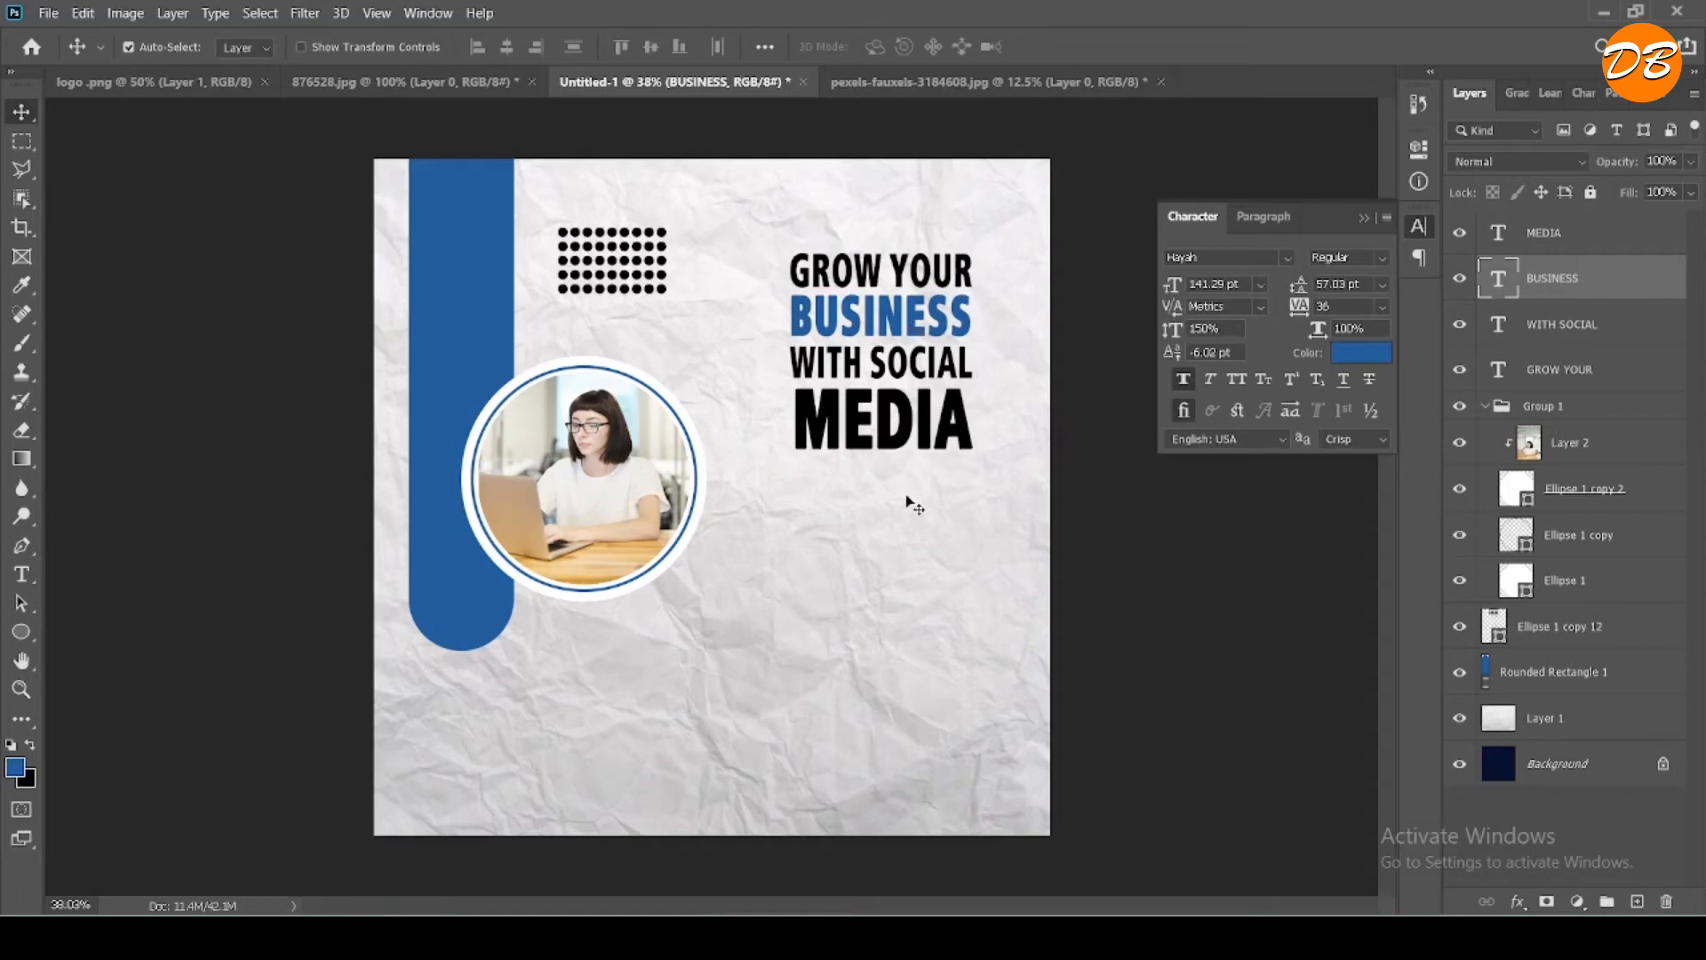
- Switch to Sticky Notes, copy the paragraph from "make your business" to "social media", and return to Photoshop
key(p)
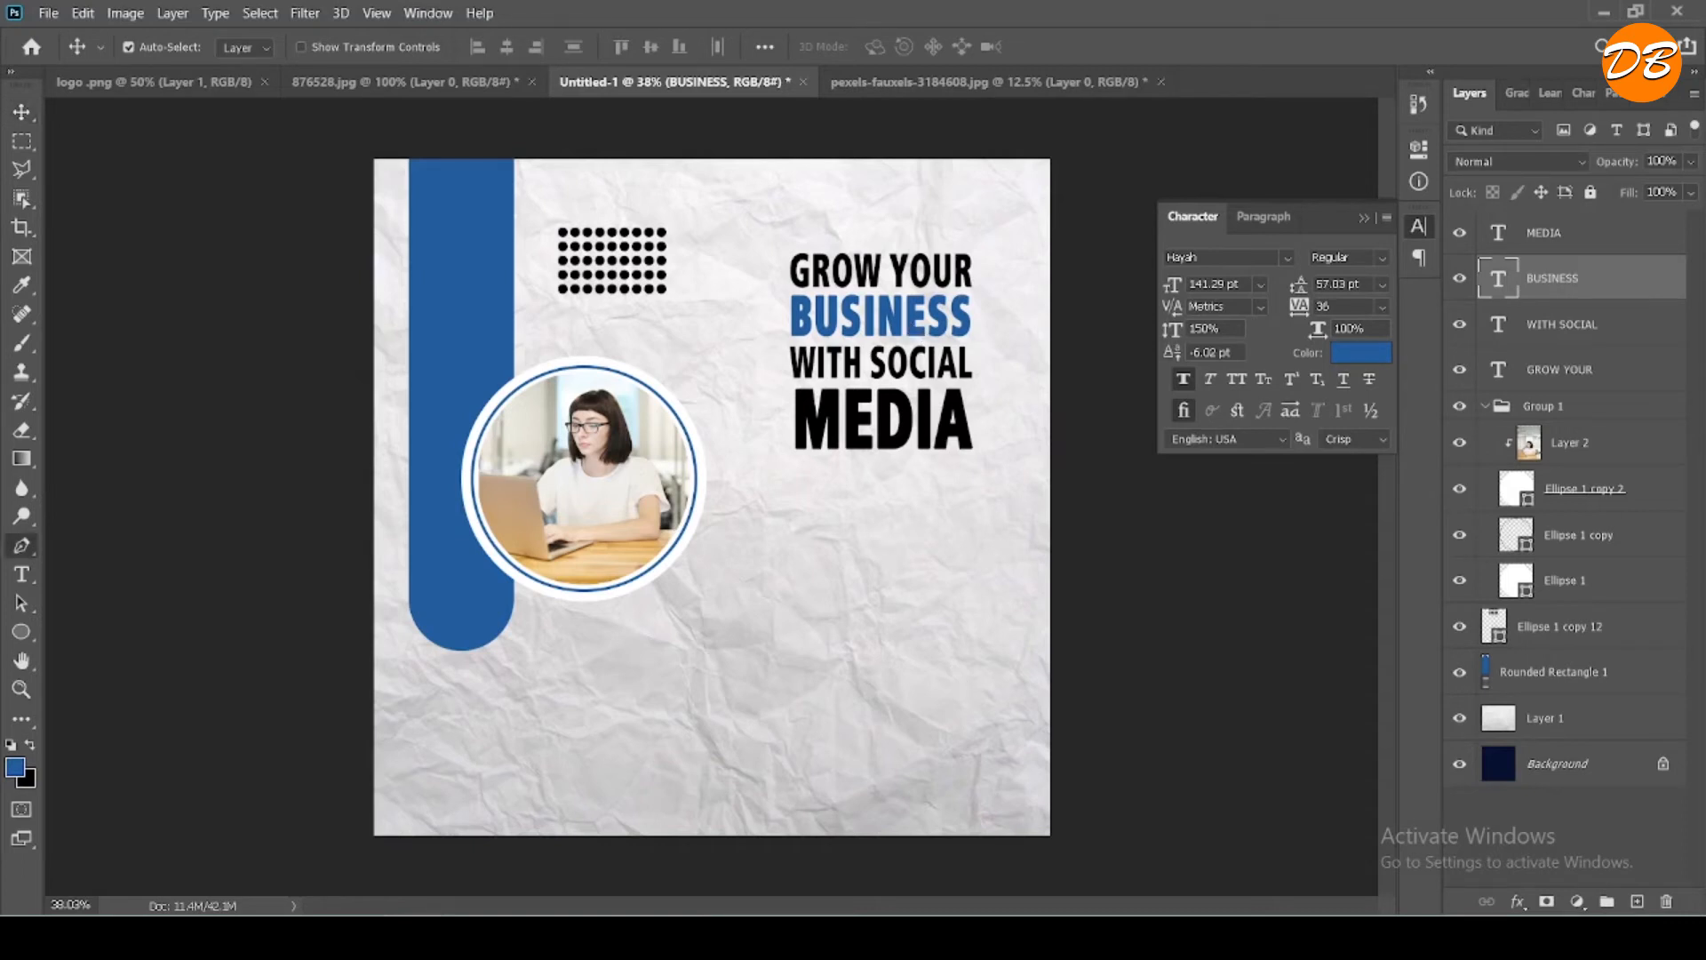
click(569, 933)
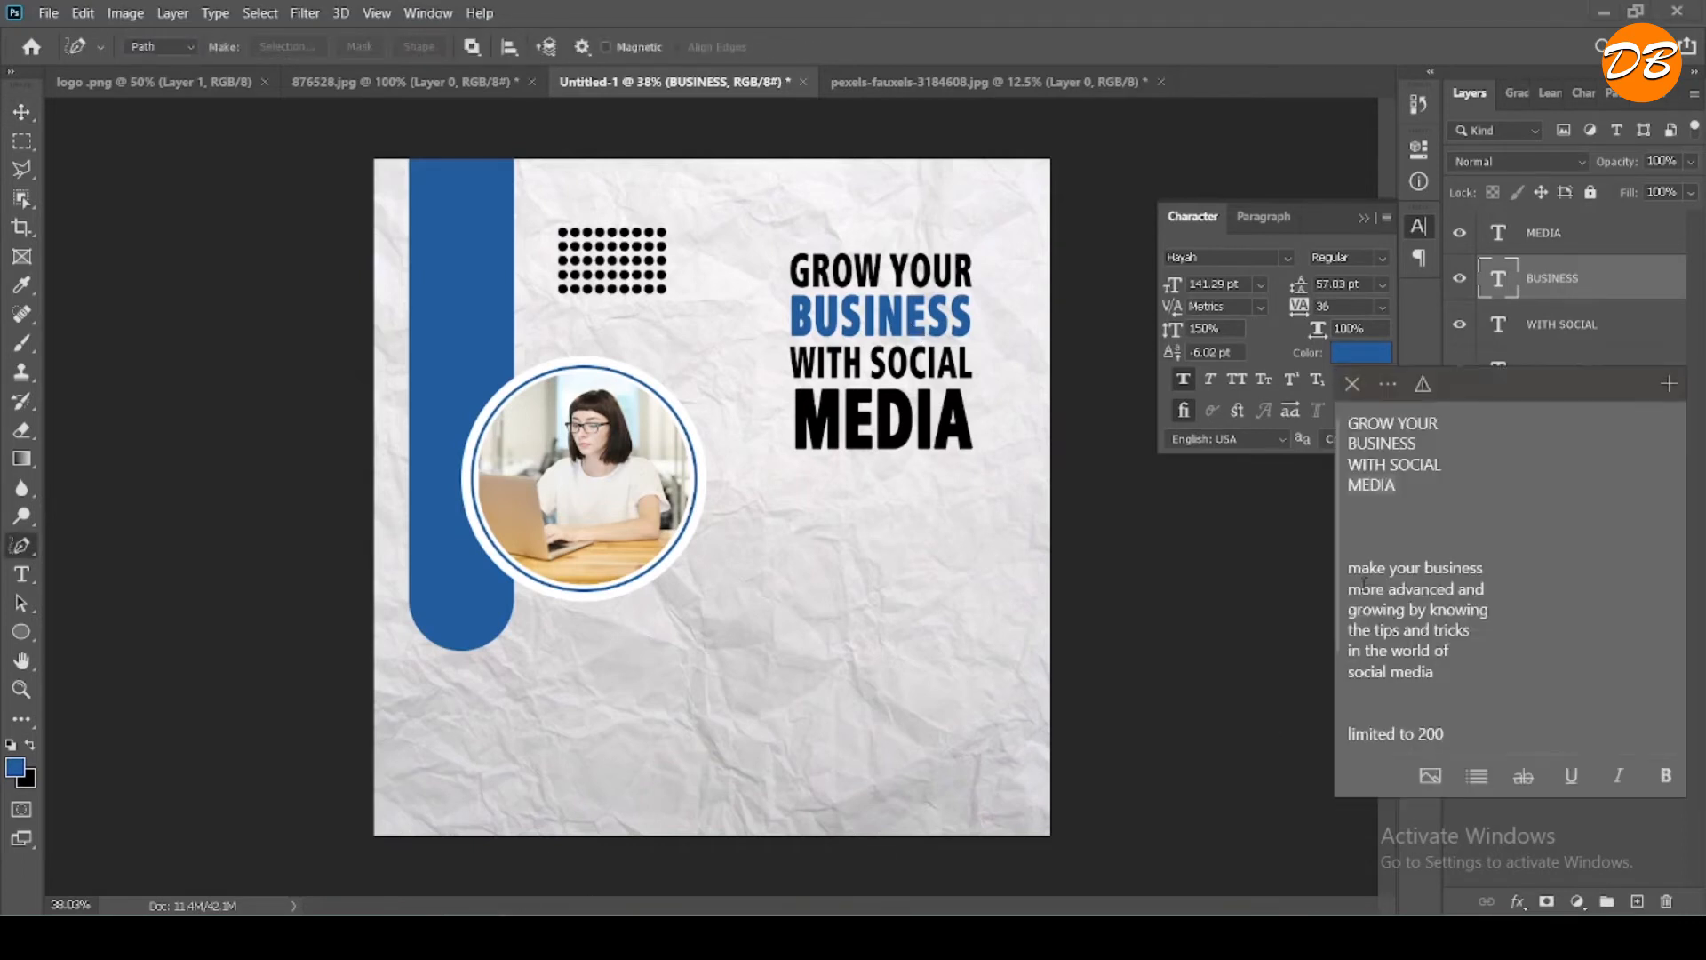
drag(1349, 568, 1434, 673)
key(ctrl+c)
right_click(1397, 669)
click(1350, 695)
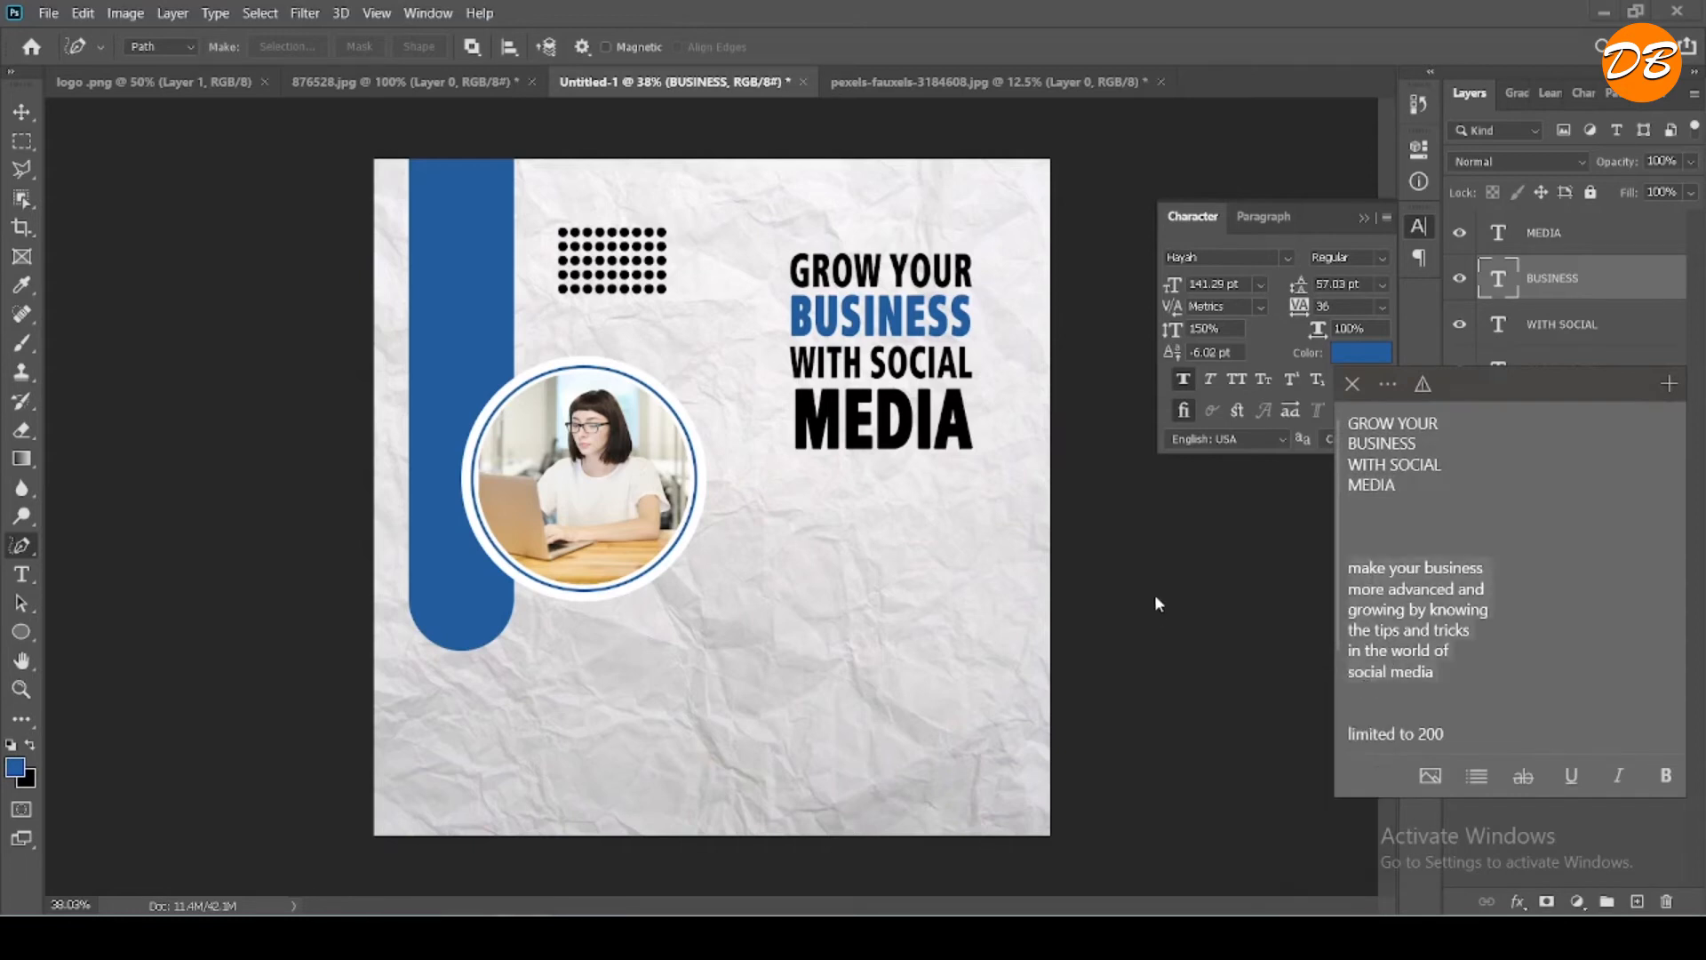
click(83, 635)
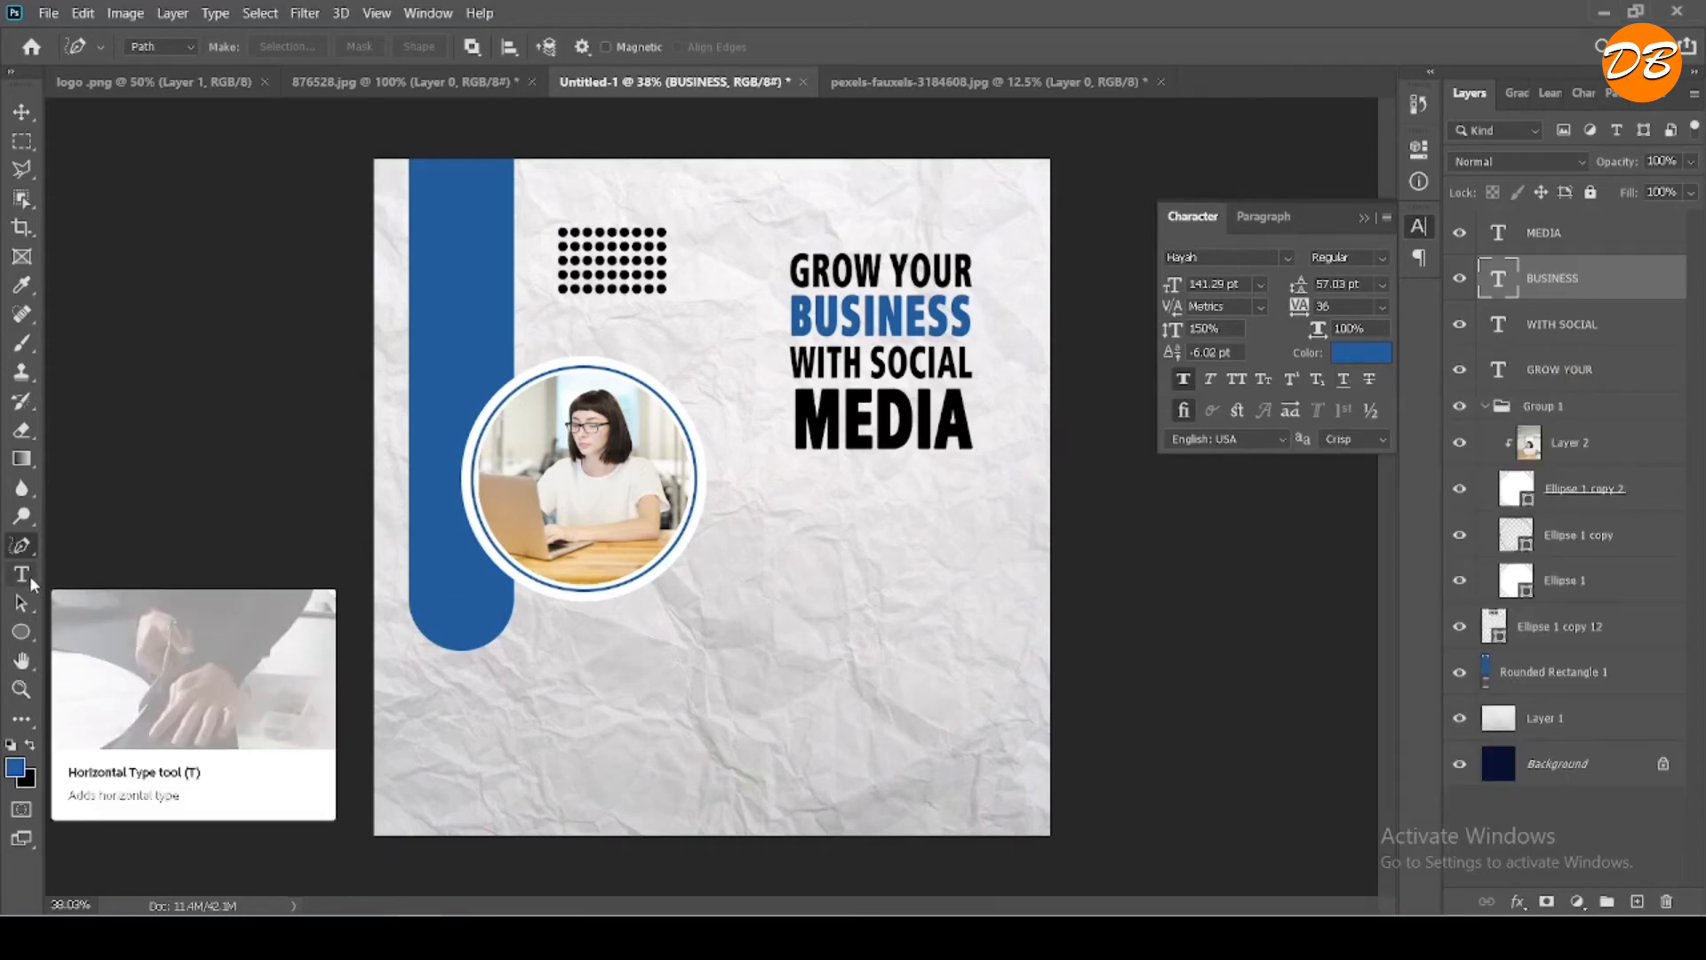
- Add a text layer below the headline and paste the copied "make your business more advanced…" paragraph into it
click(27, 575)
click(805, 638)
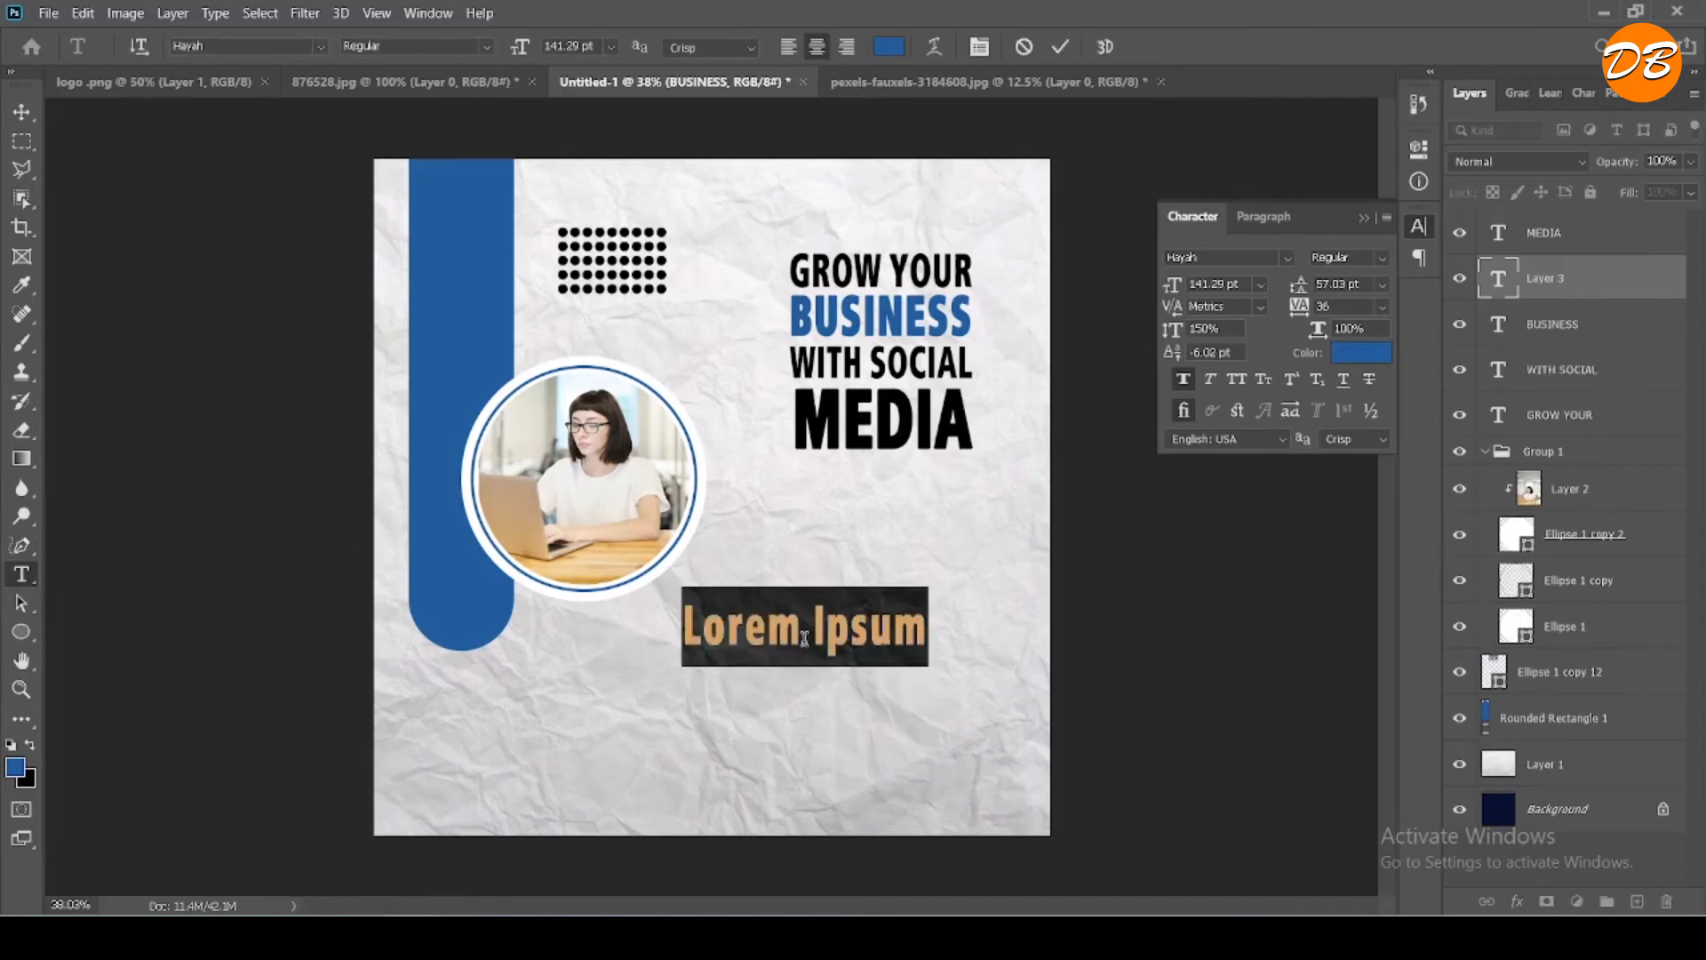
key(ctrl+v)
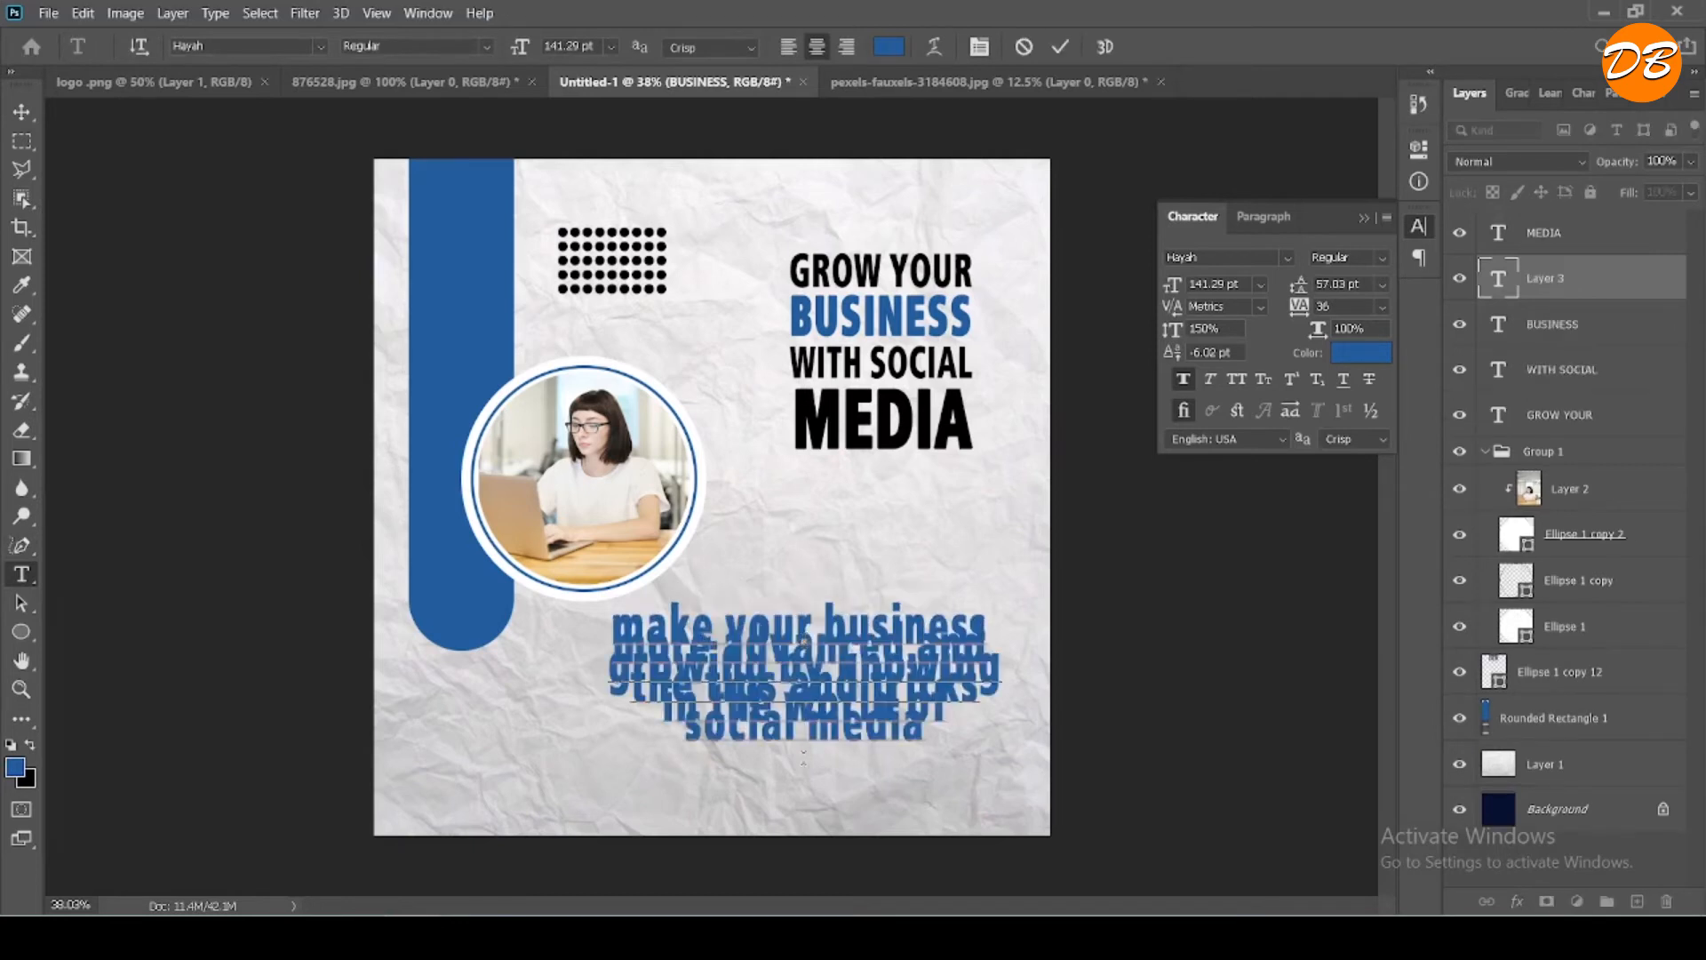
- Set the pasted paragraph's leading to 144.03 pt and move it up just beneath the headline
key(ctrl+a)
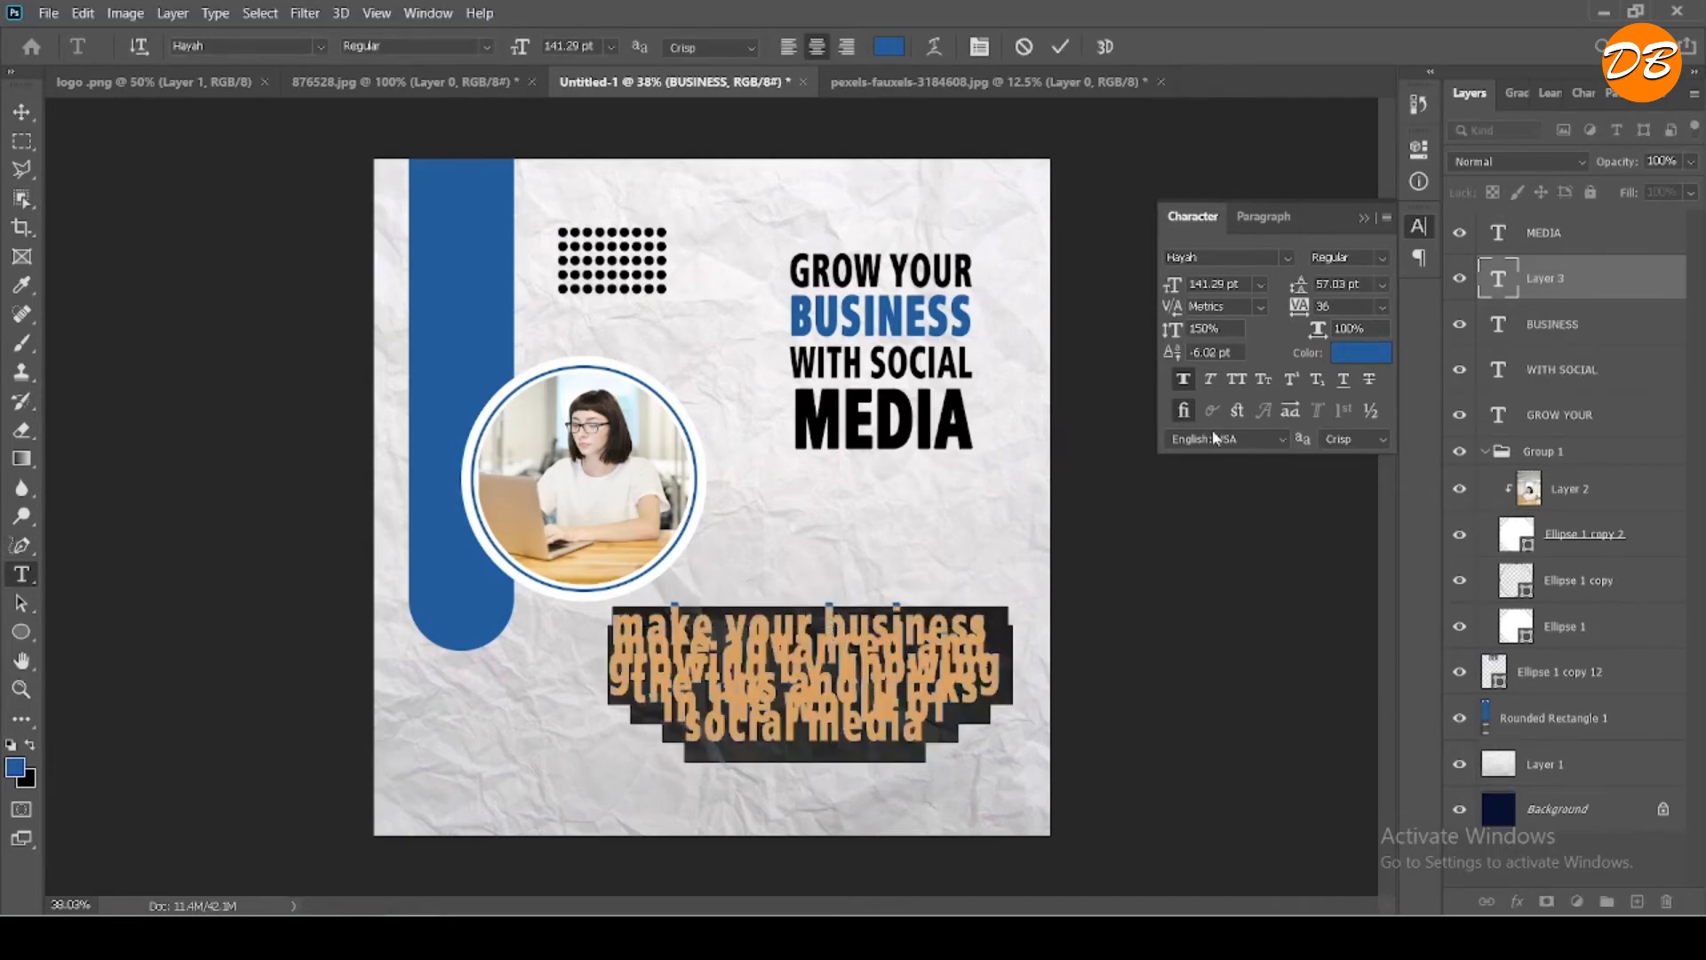
drag(1300, 293, 1396, 280)
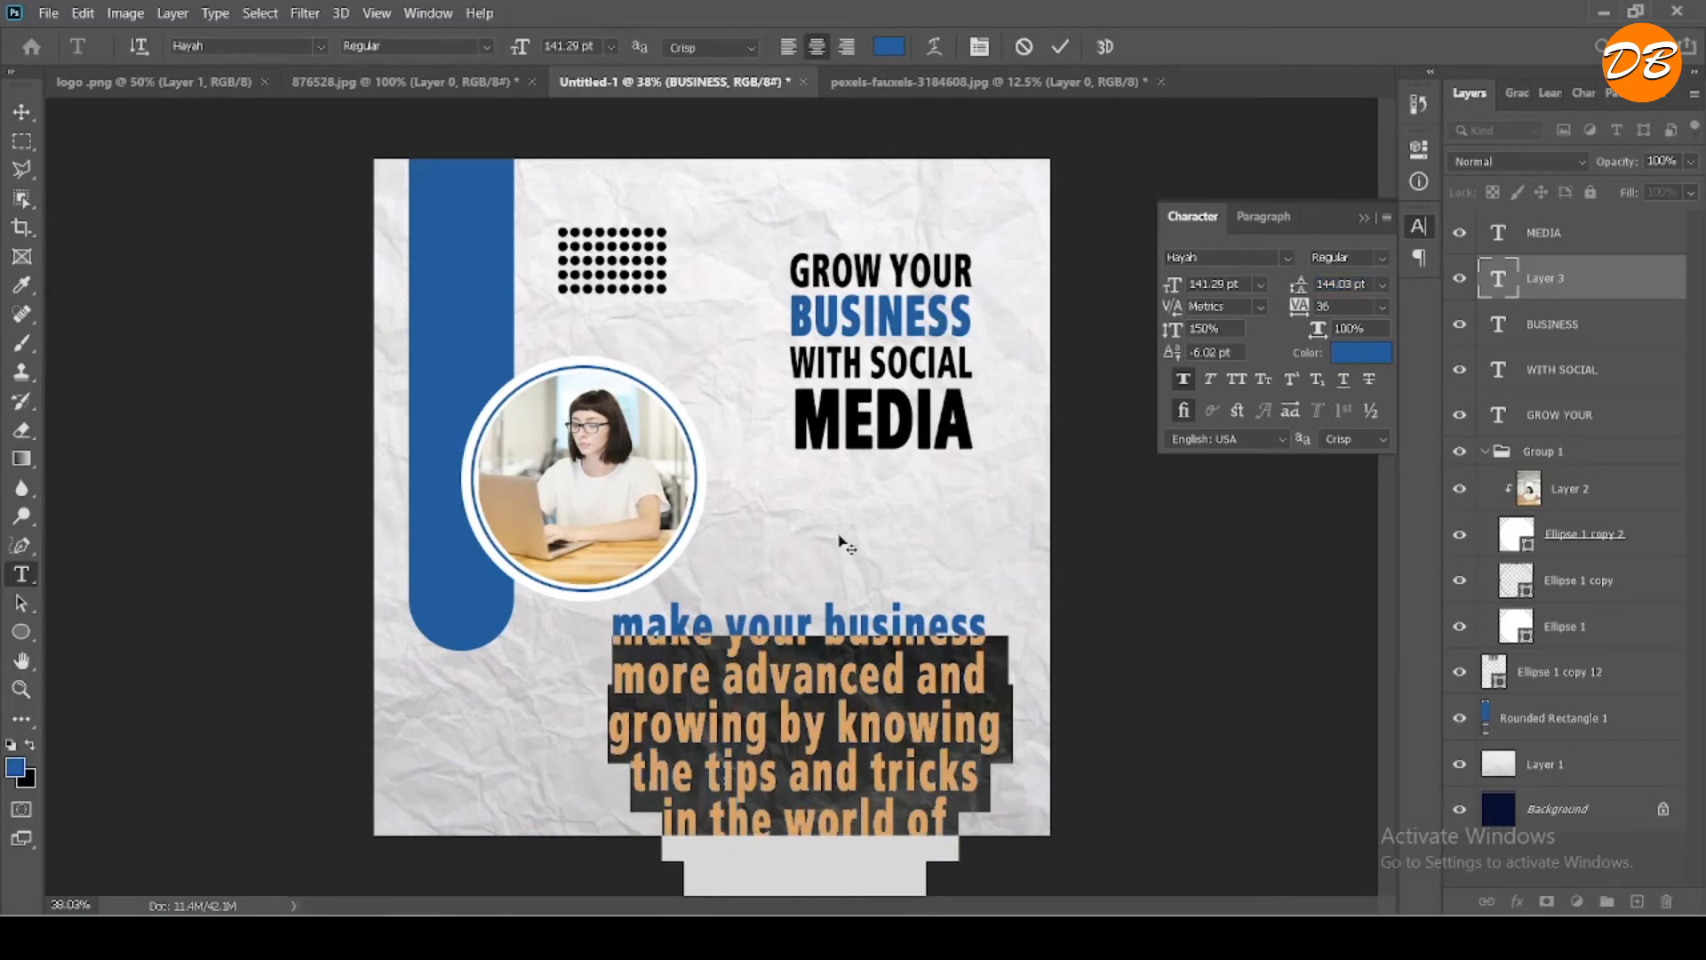
drag(839, 540, 862, 433)
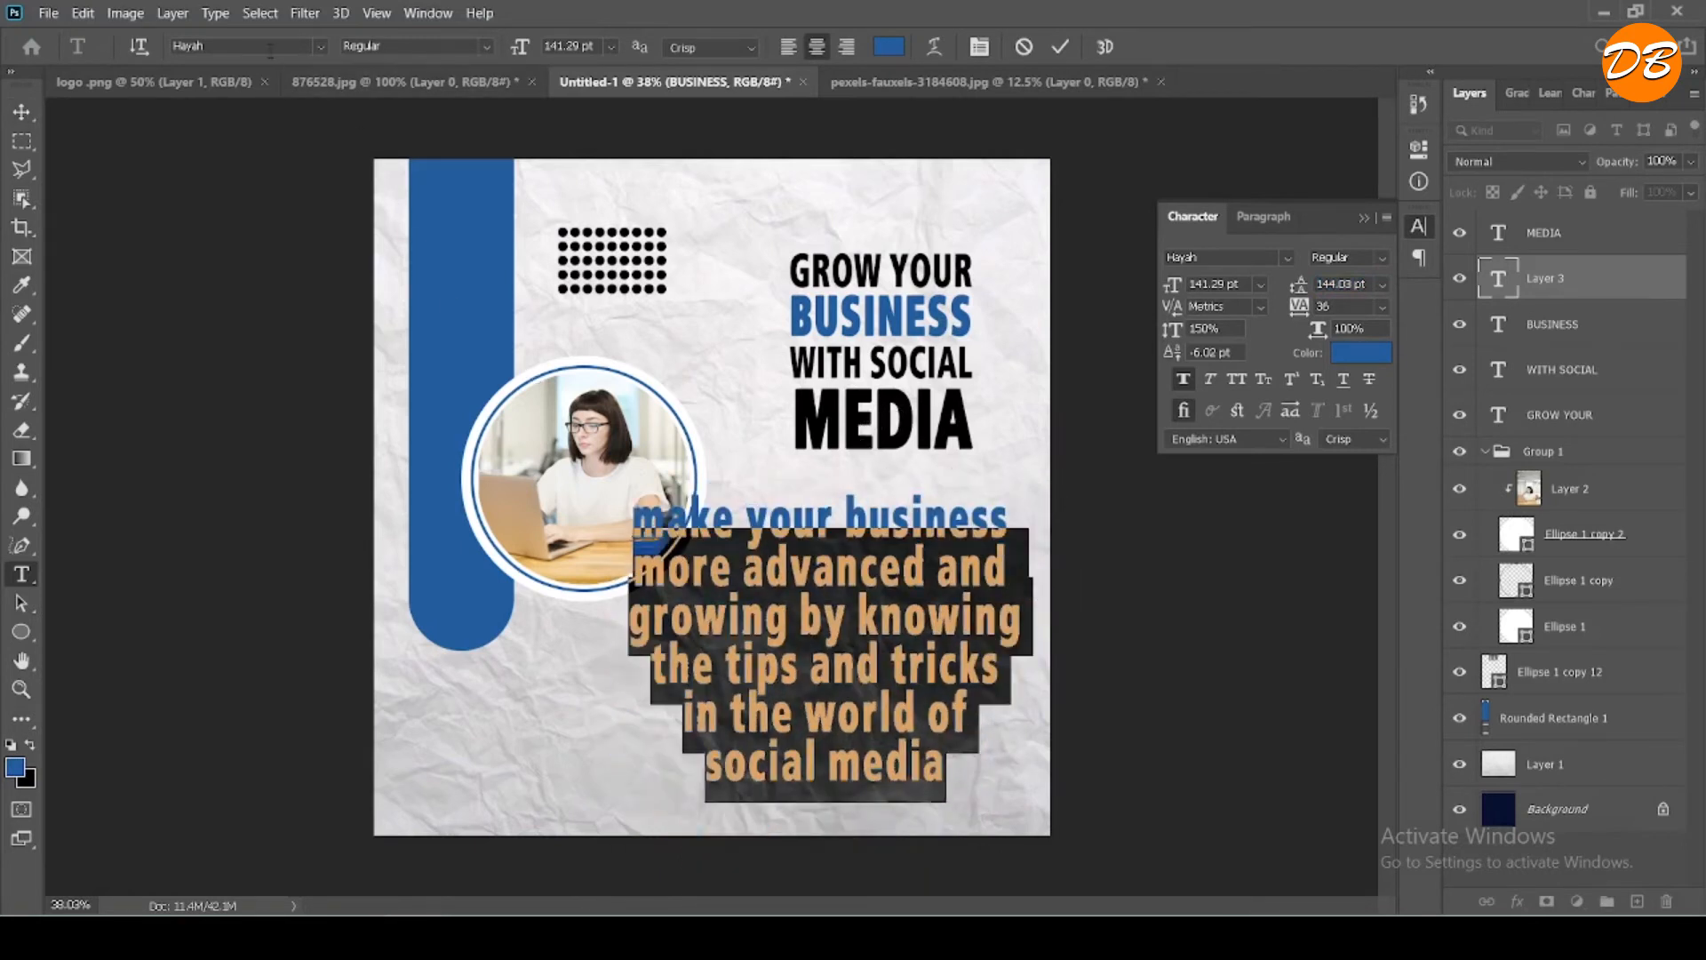
- Try the Ara Alm Bon font on the paragraph, including its first line
key(Up)
key(Up)
key(Up)
key(Up)
key(Up)
key(Up)
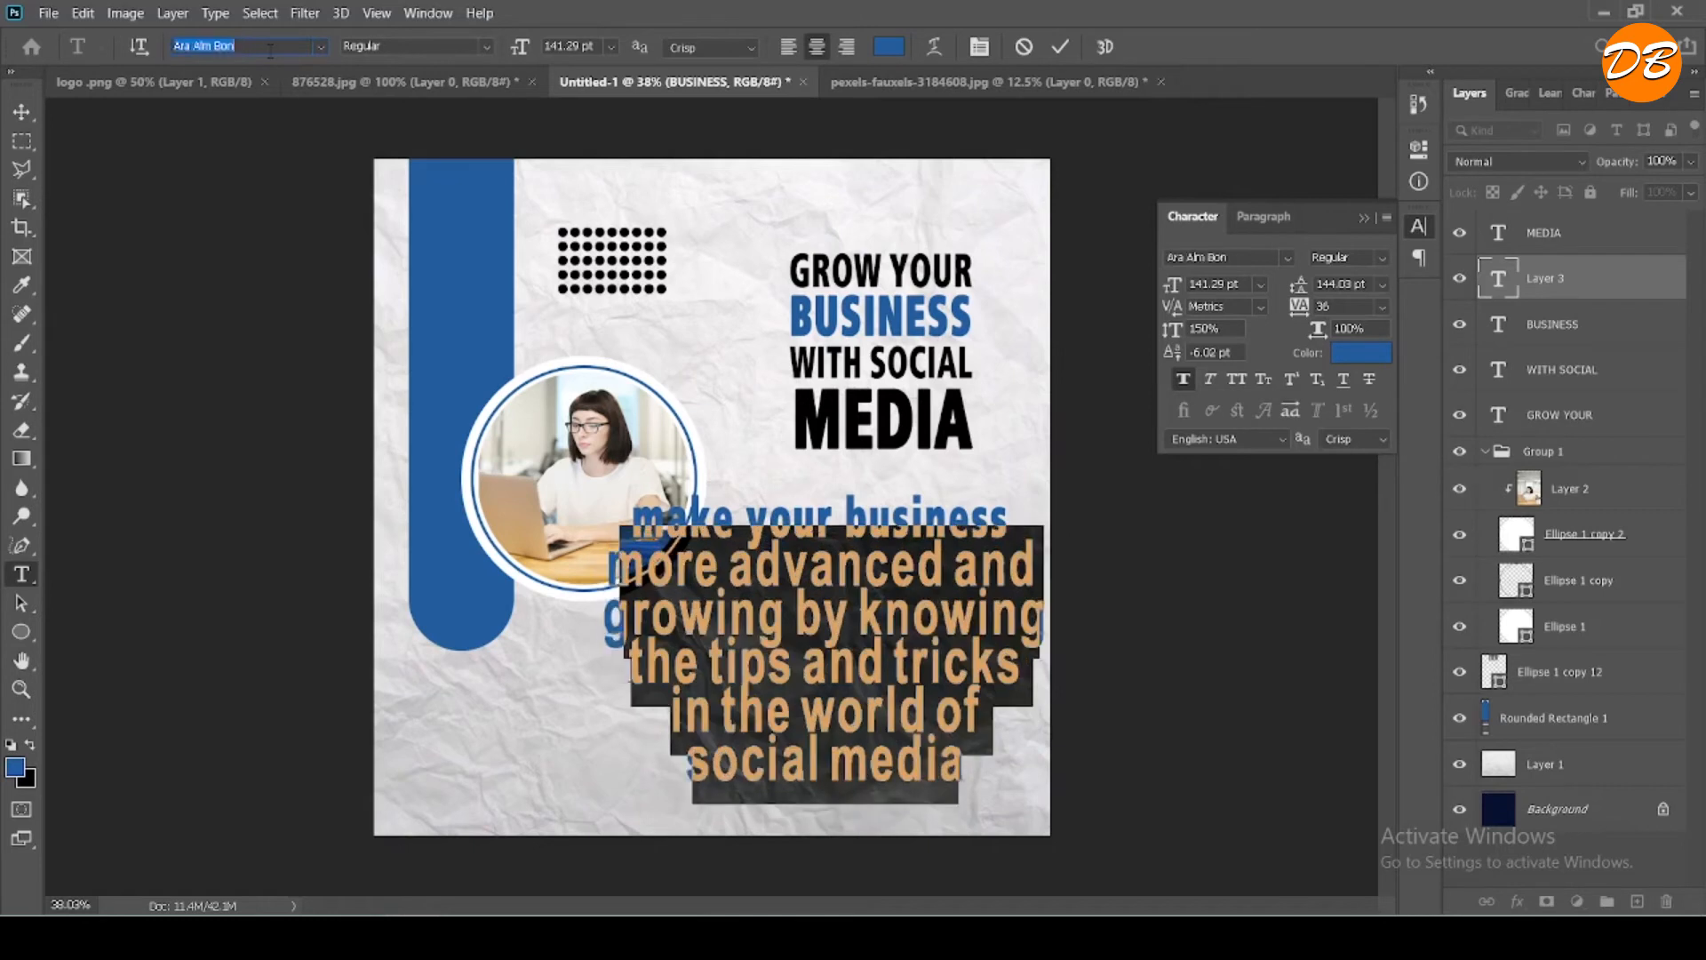
triple_click(813, 604)
drag(962, 770, 523, 236)
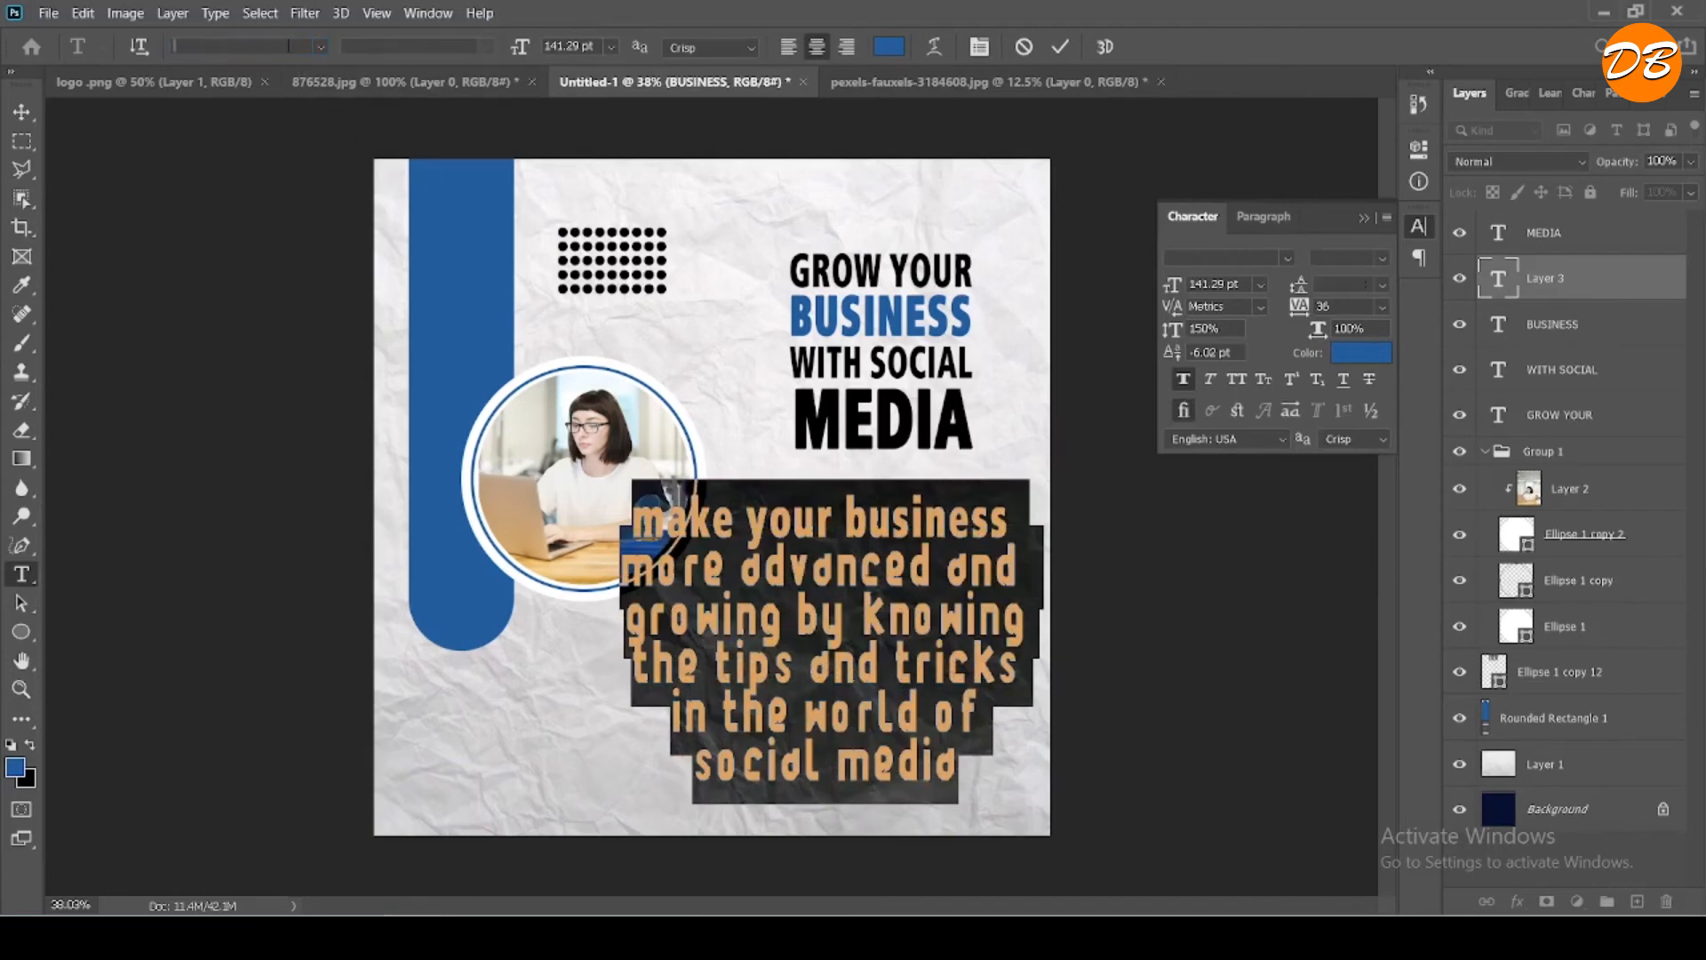
key(Down)
key(Down)
key(Down)
key(Down)
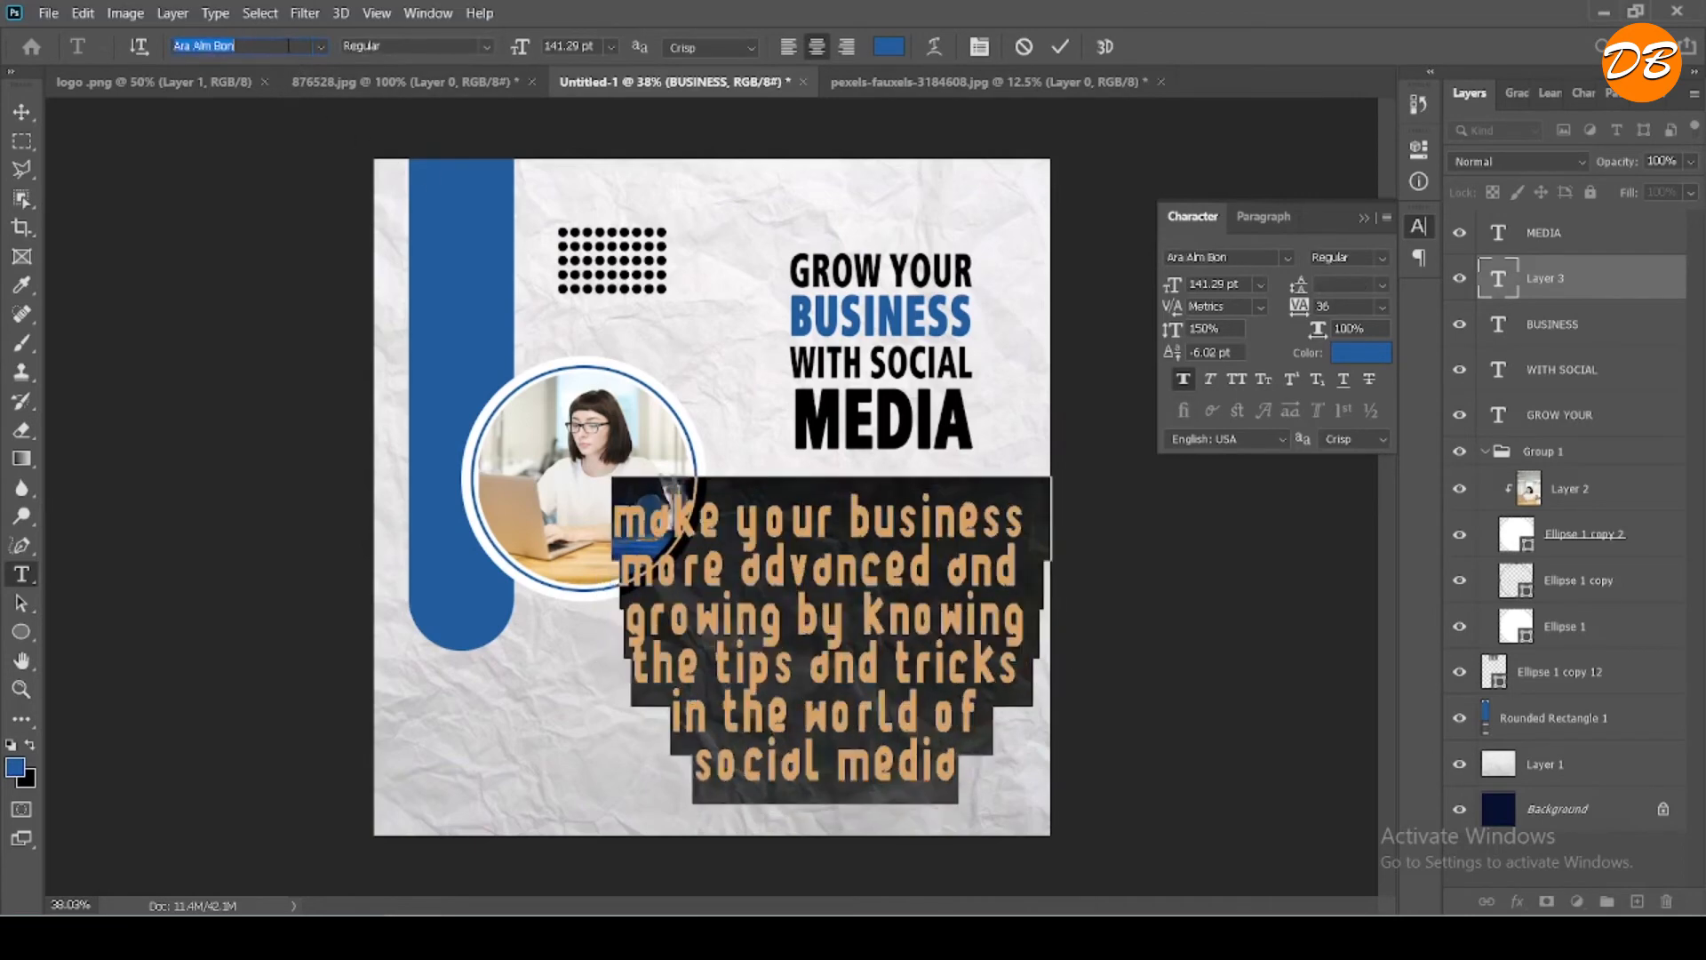
- Try a series of fonts on the paragraph, including Franklin Gothic Book, Agency FB, Arial, Baskerville Old Face, Berlin Sans FB Demi and Blackadder ITC
key(Down)
key(Up)
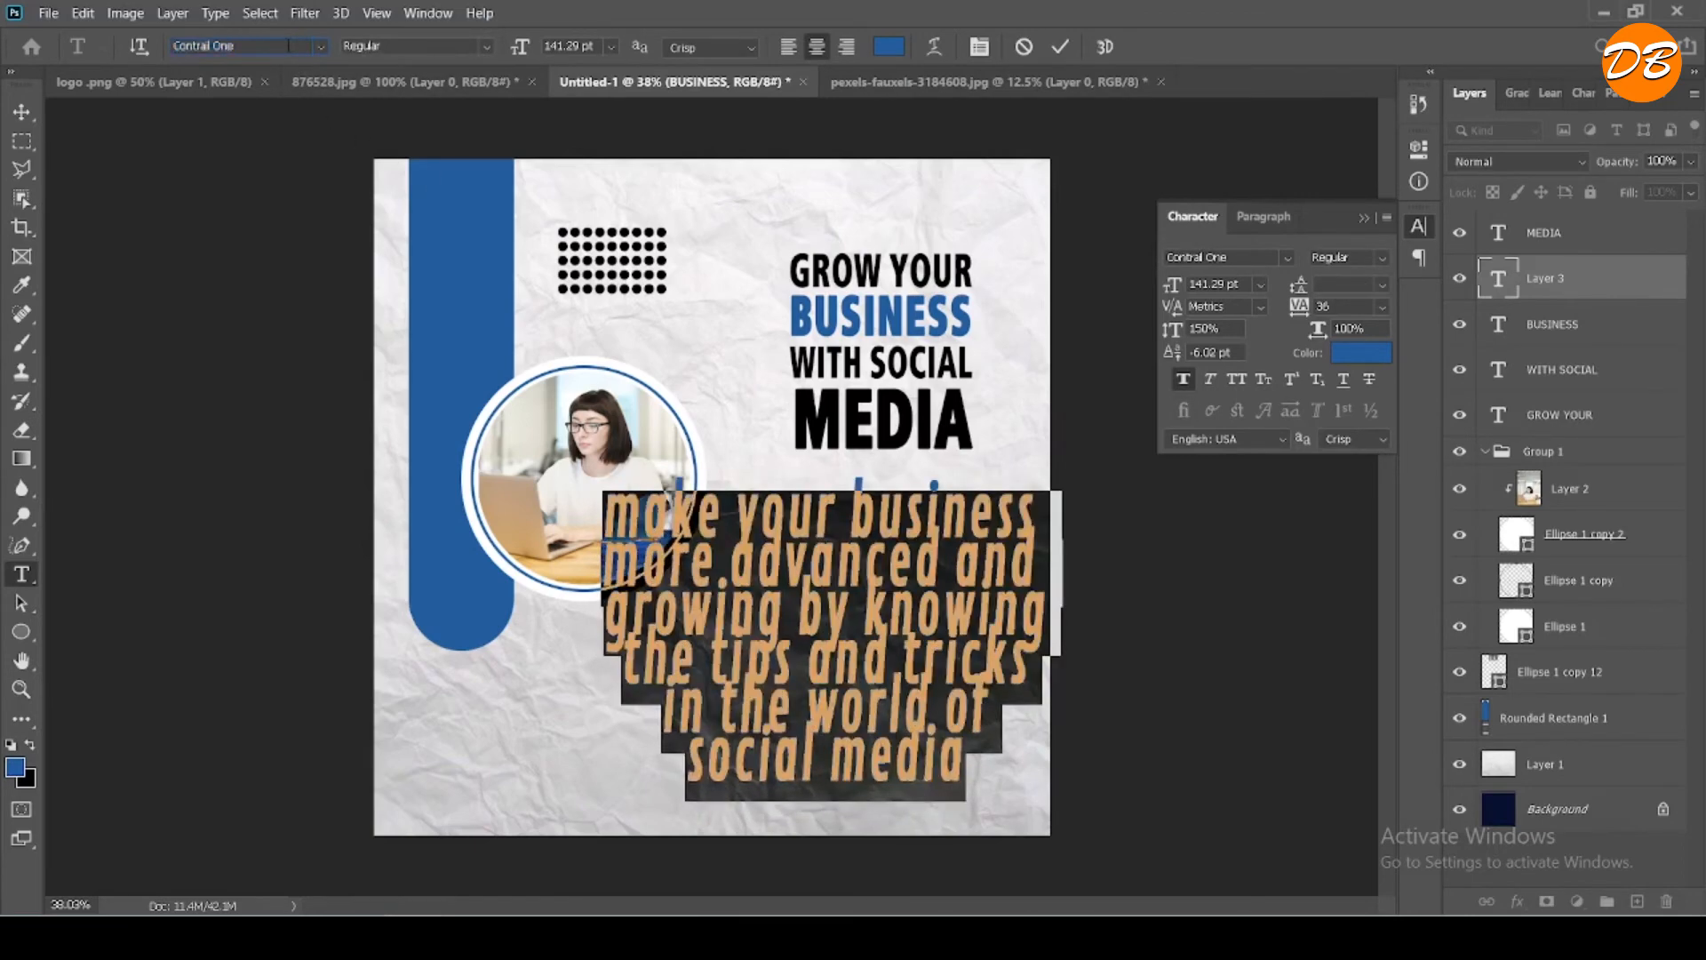
key(Down)
key(Down)
key(Down)
key(Down)
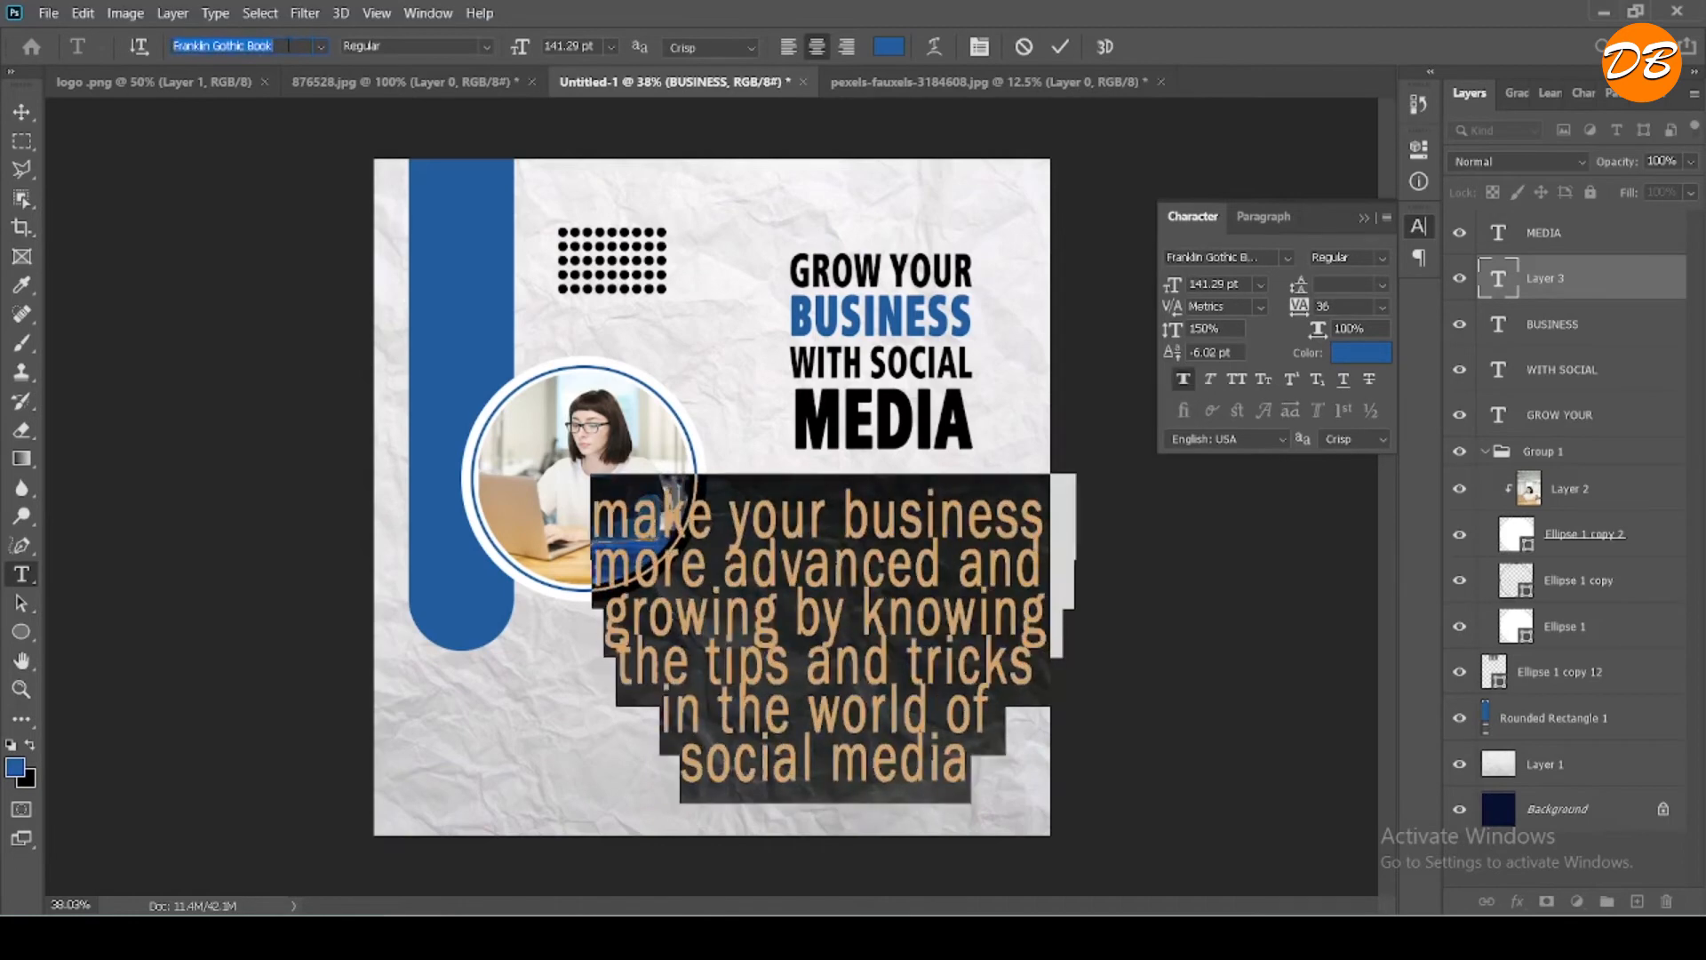
key(Down)
key(Down)
key(Down)
key(Down)
key(Down)
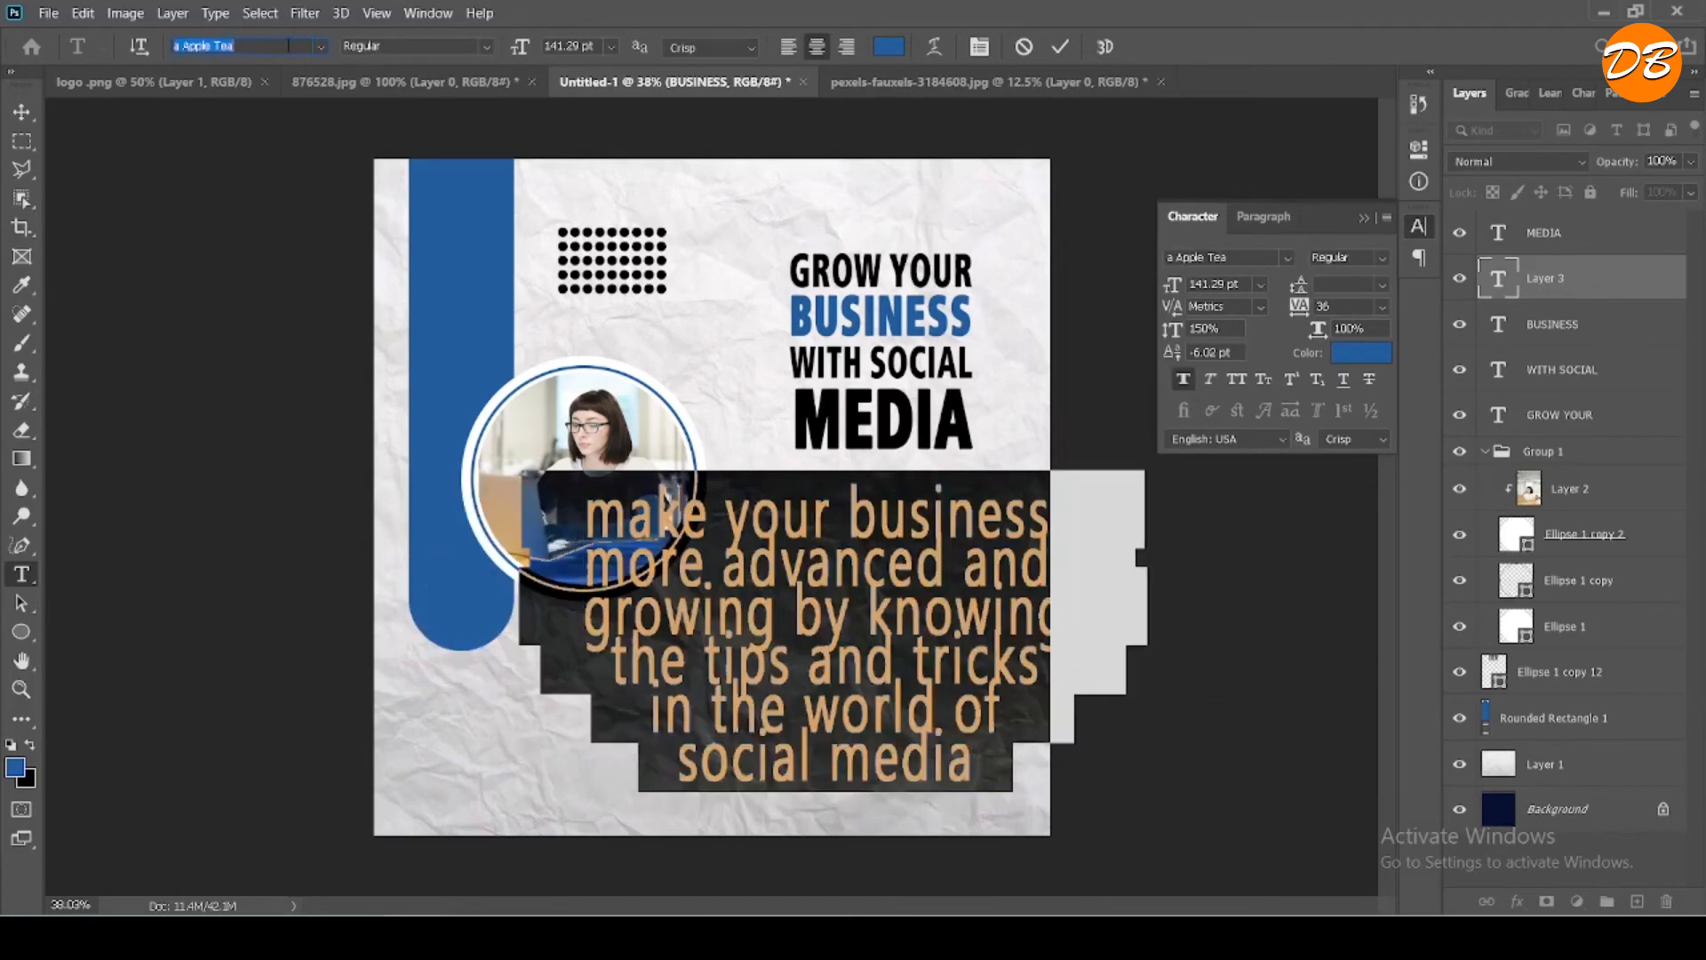
key(Down)
key(Down)
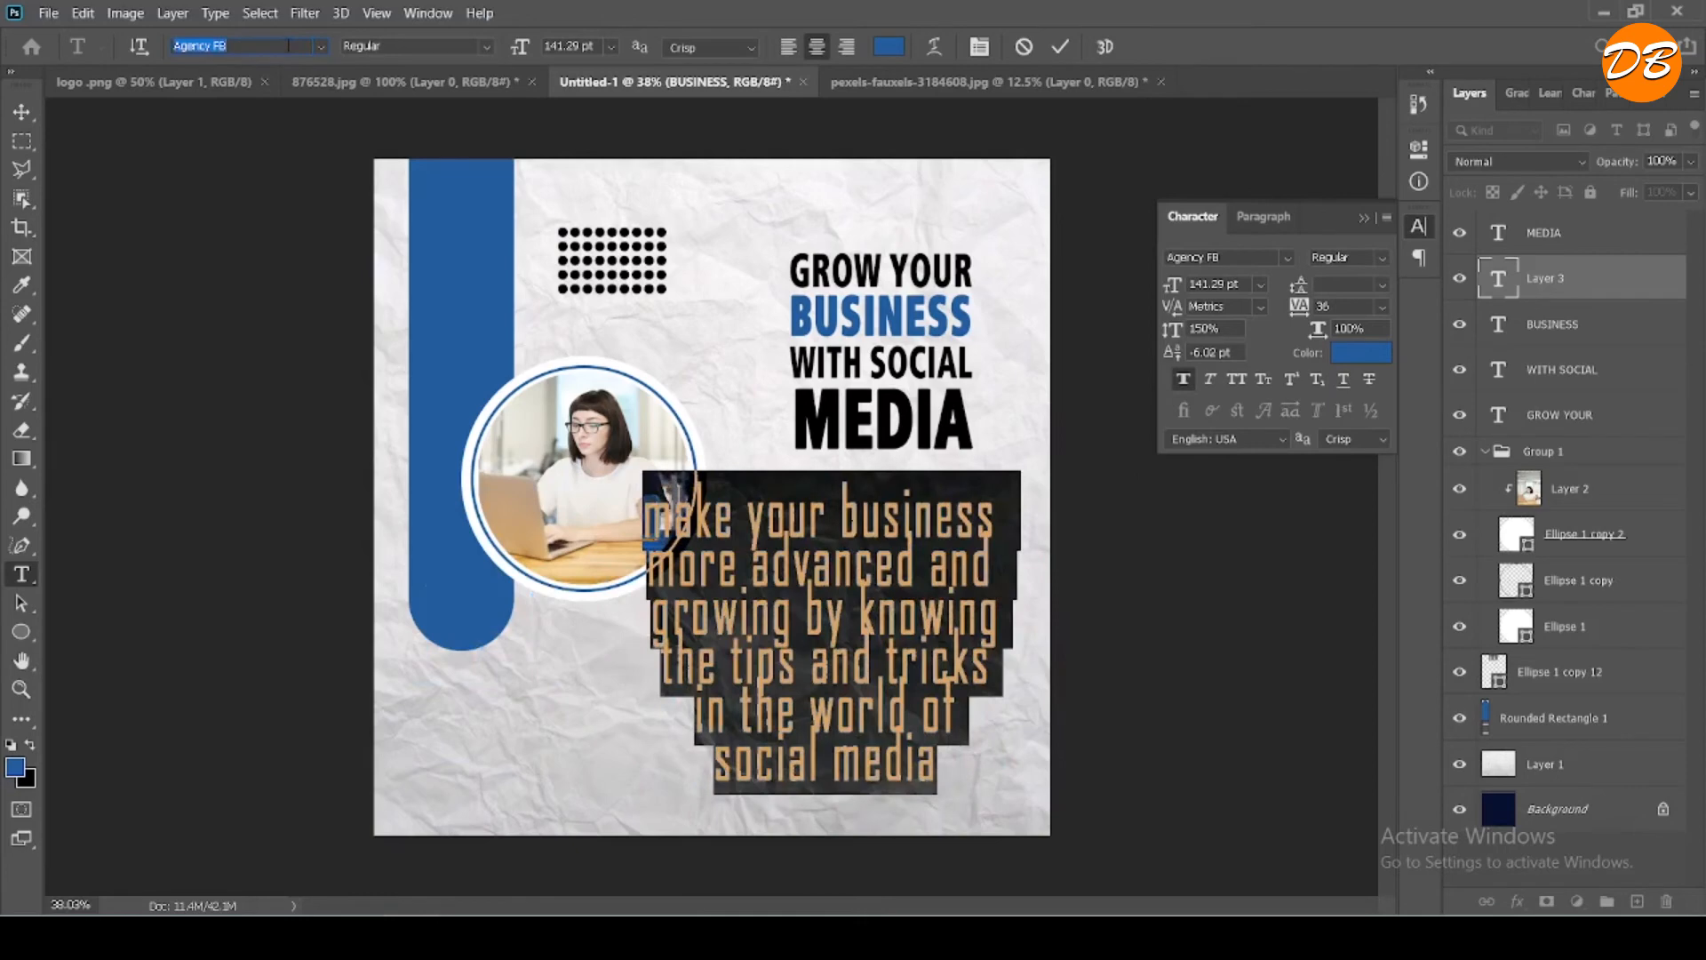
key(Down)
key(Down)
key(Down)
key(Down)
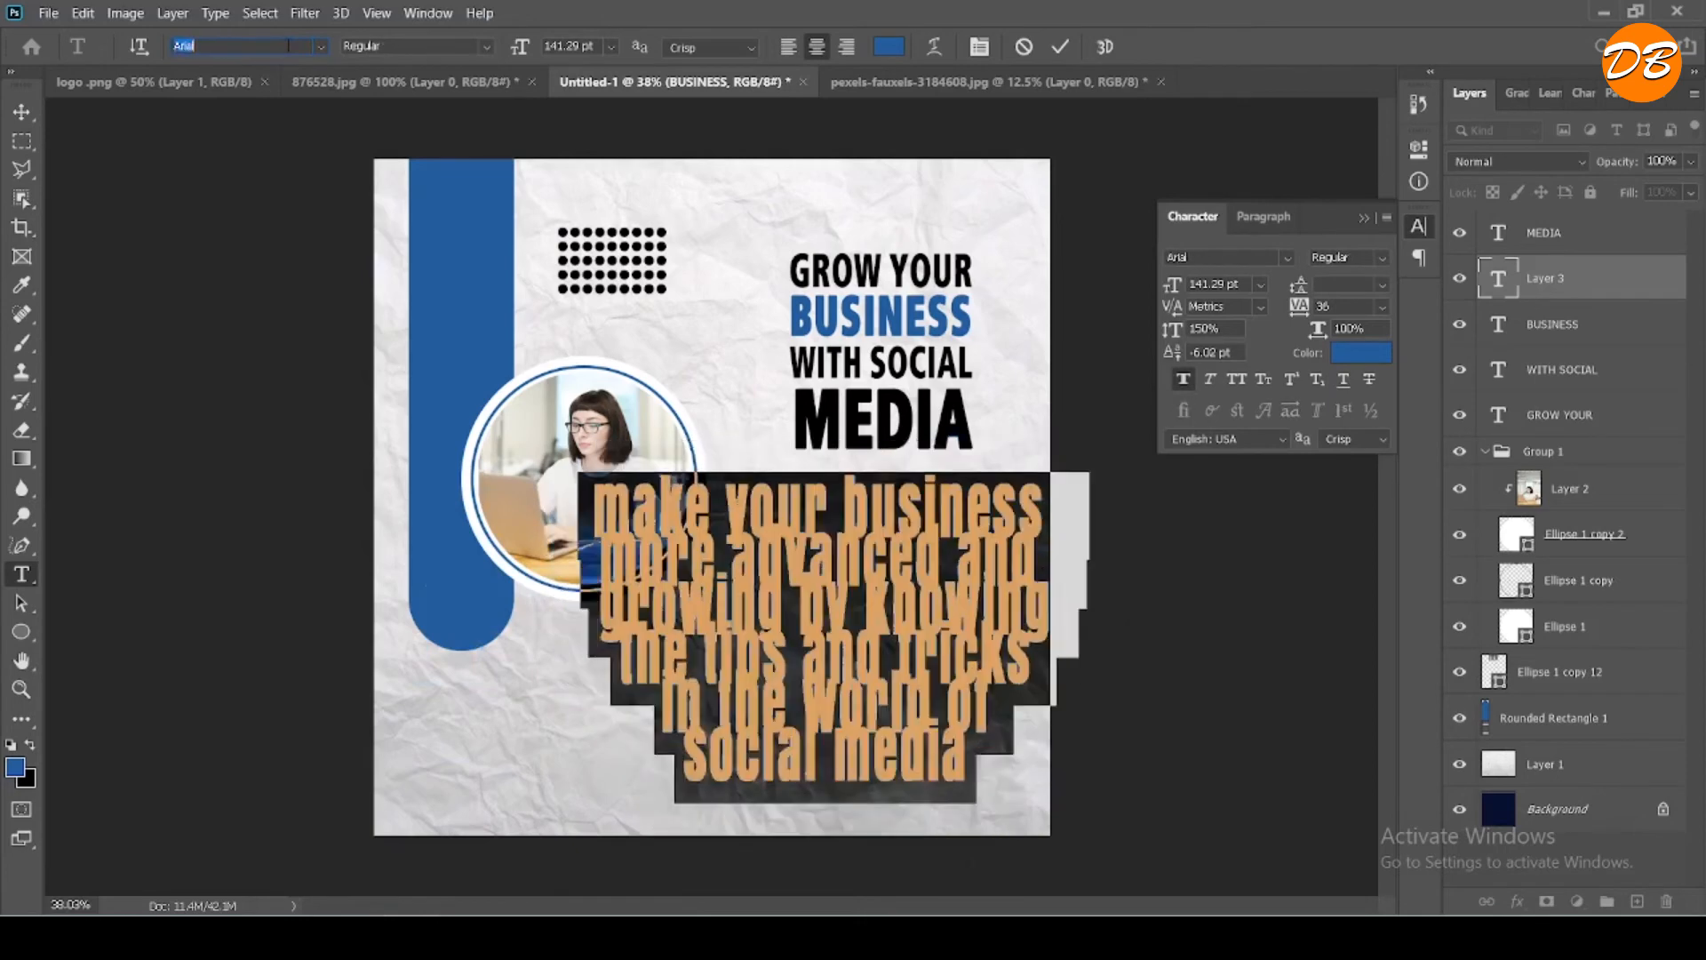
key(Down)
key(Down)
key(Down)
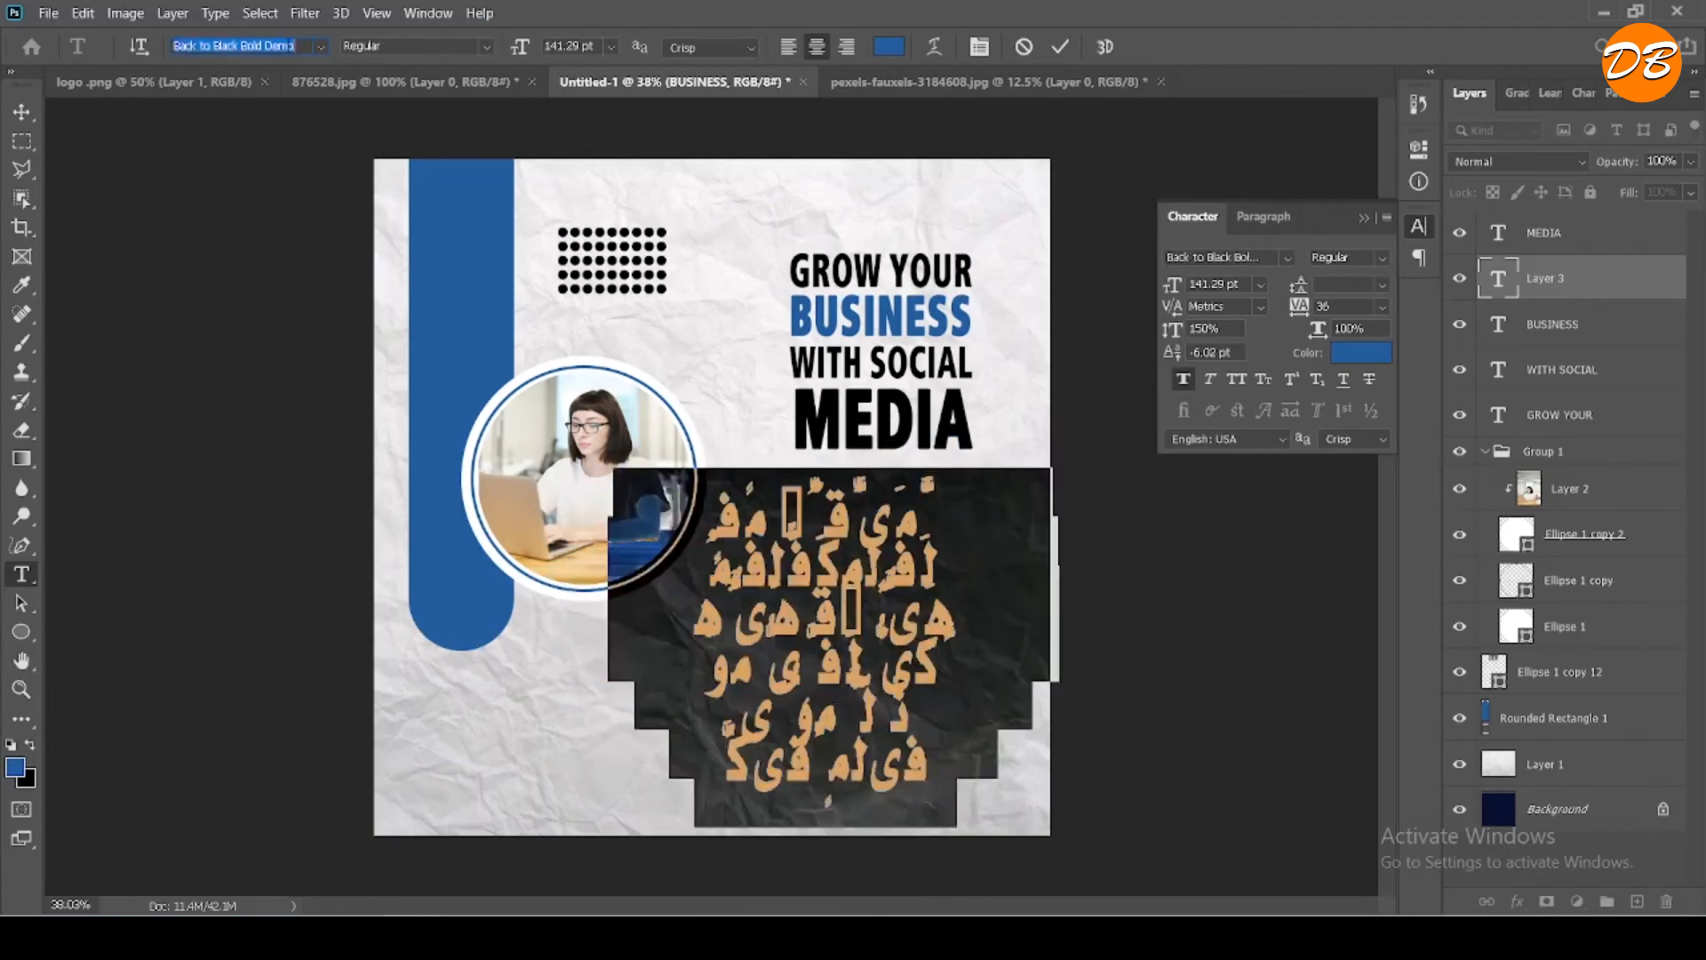
key(Down)
key(Down)
key(Down)
key(Down)
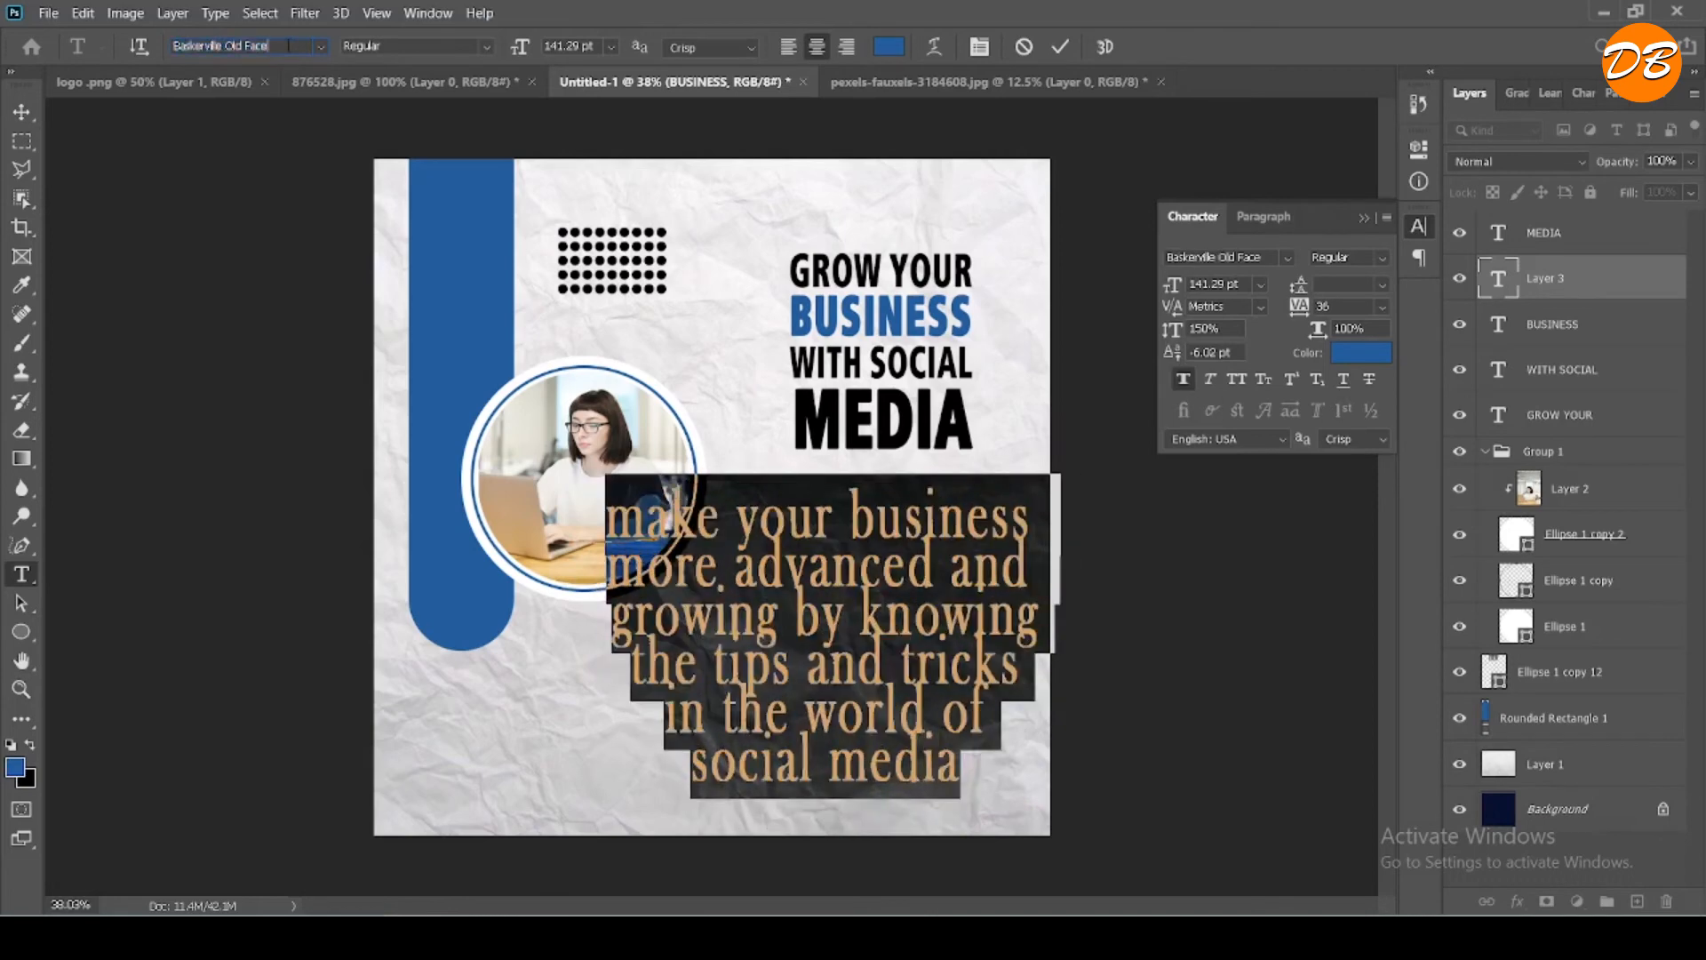
key(Down)
key(Down)
key(Down)
key(Down)
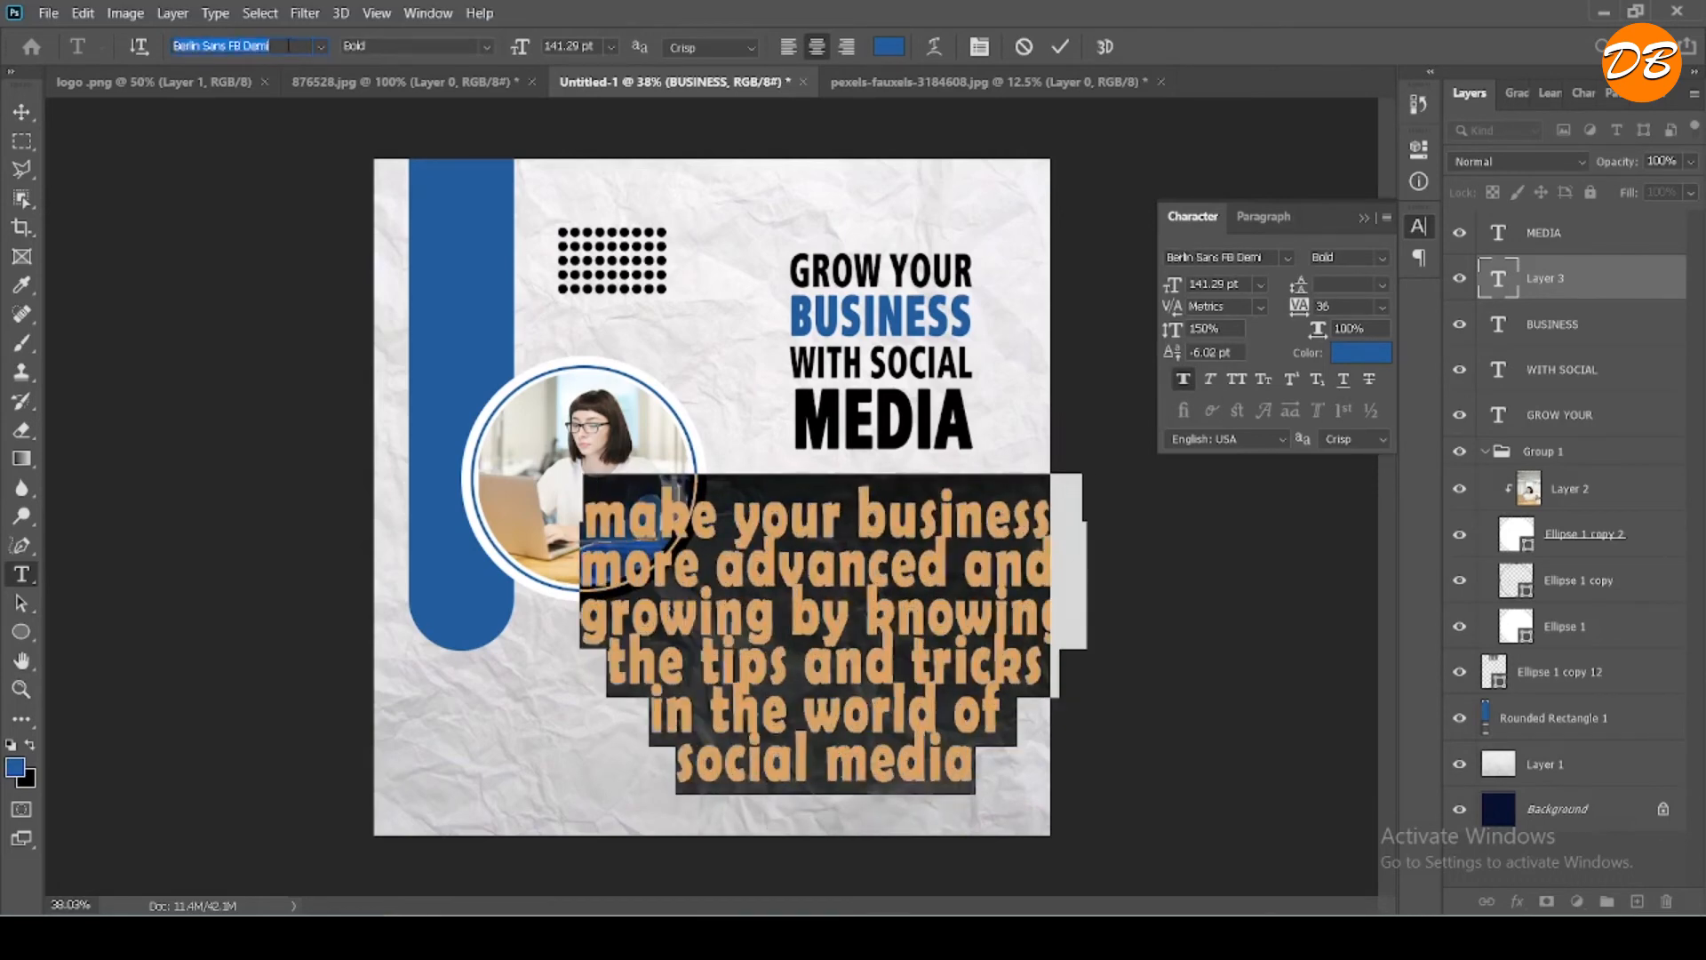
key(Down)
key(Down)
key(Down)
key(Down)
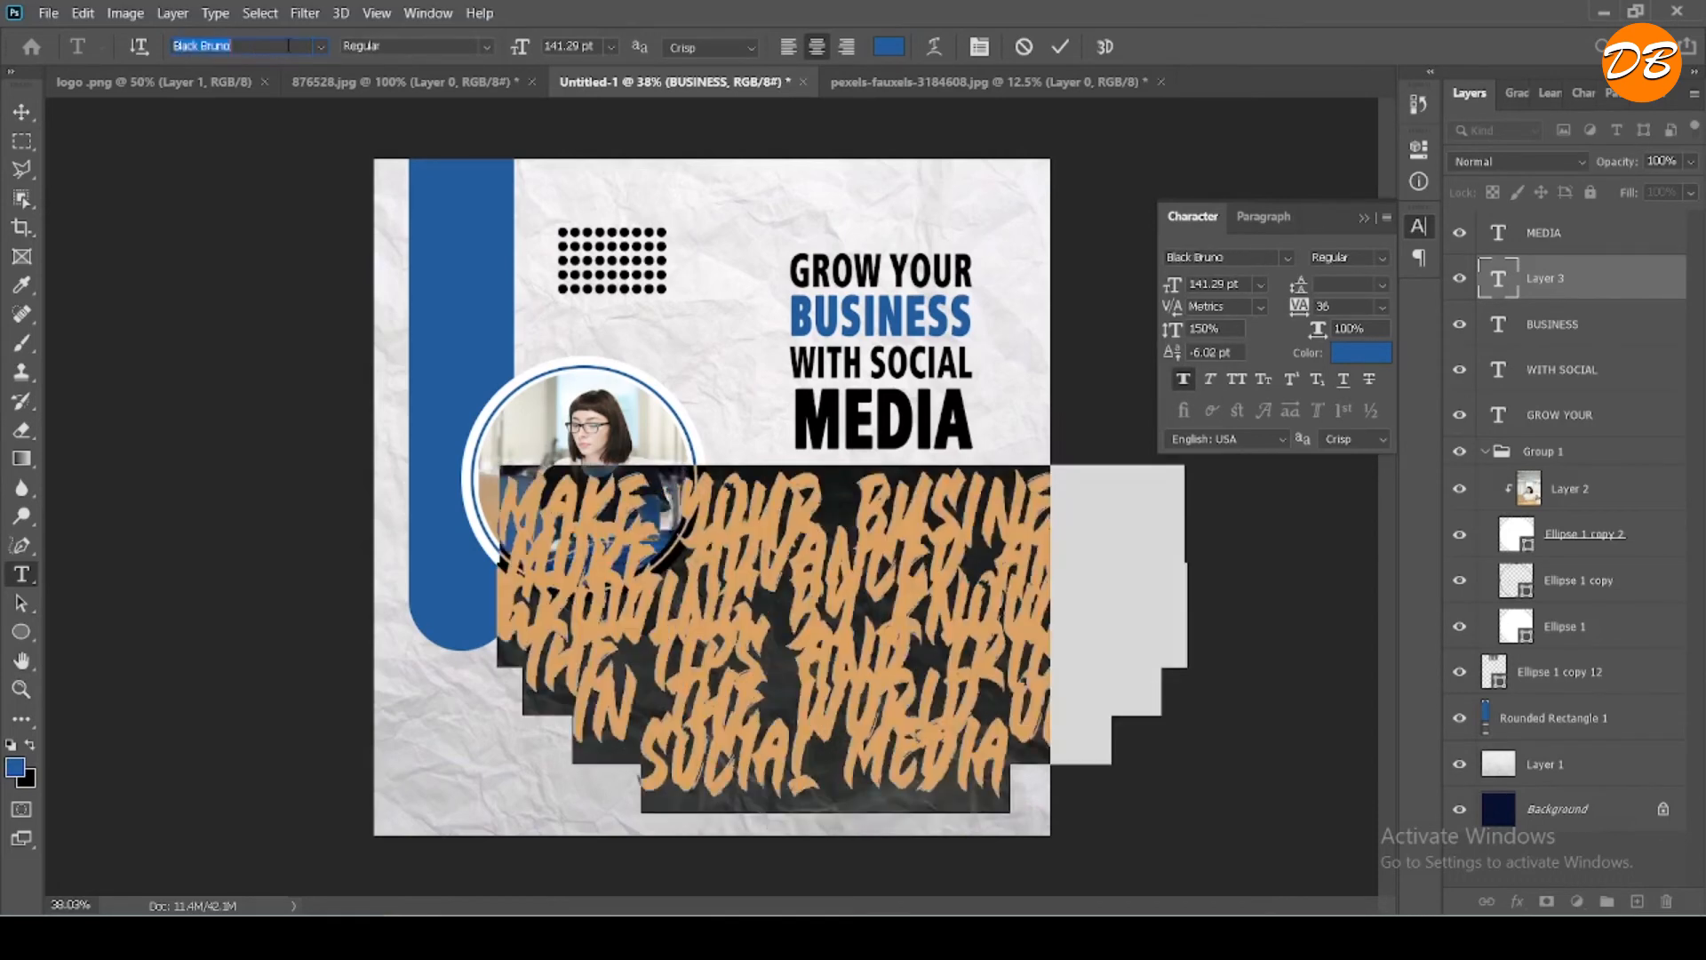
key(Down)
key(Down)
key(Down)
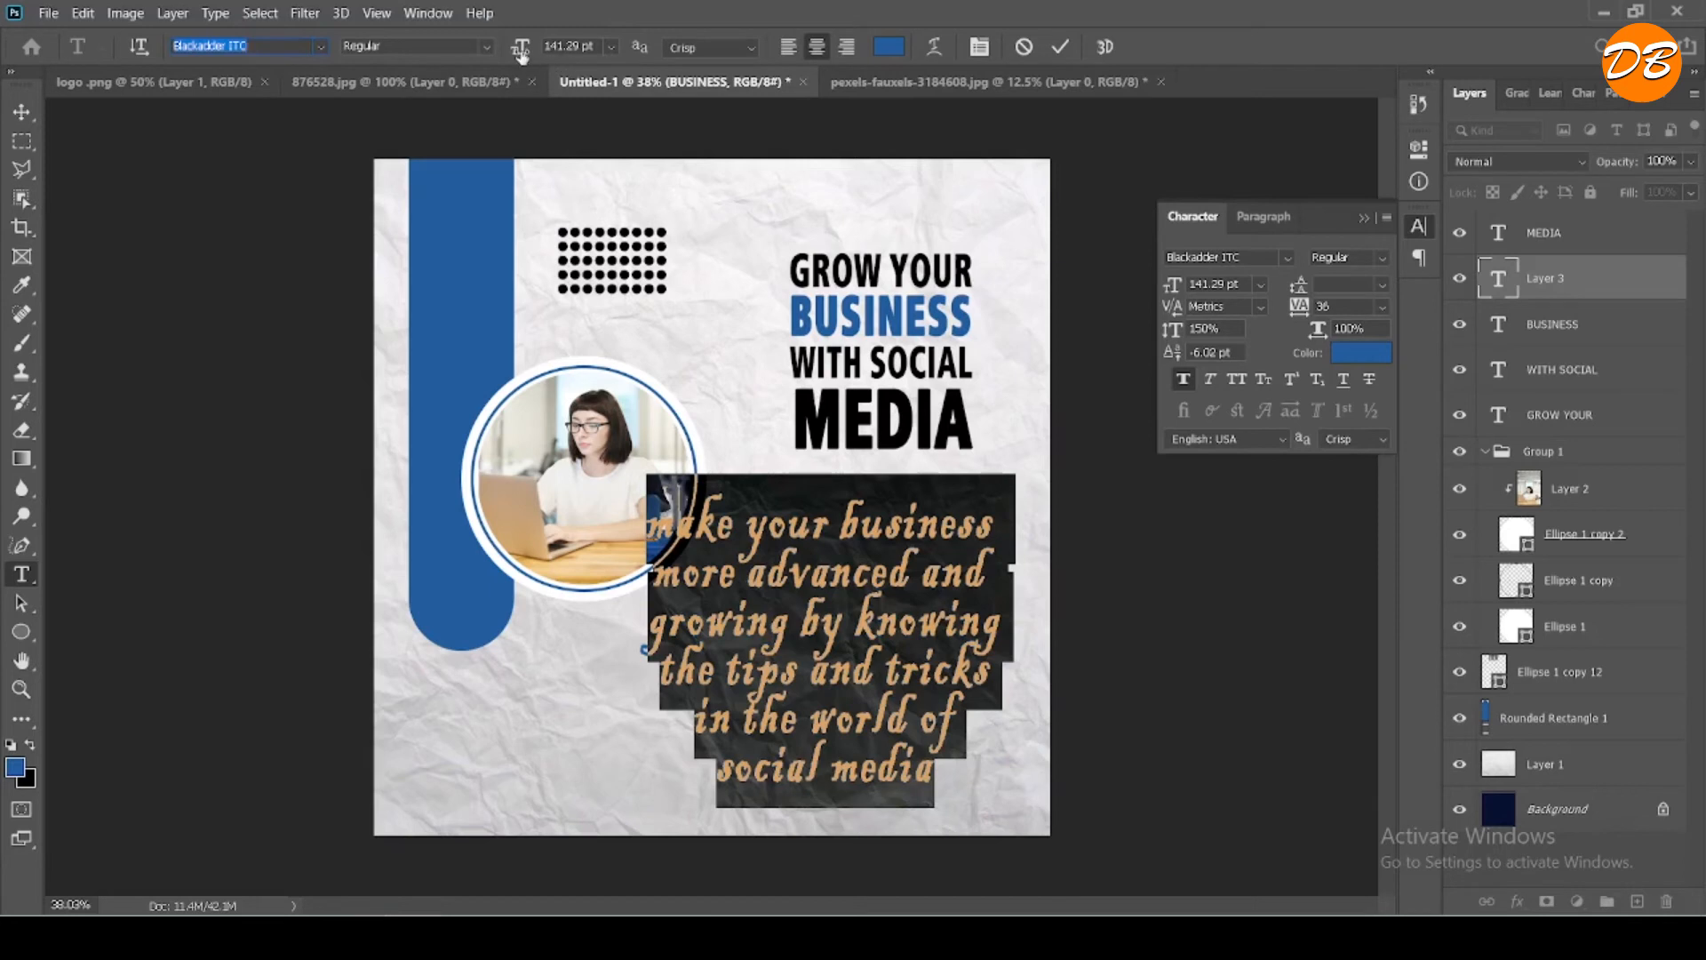
- Reduce the paragraph's font size to 87.29 pt and try the Bookman Old Style font on it
drag(521, 53, 460, 67)
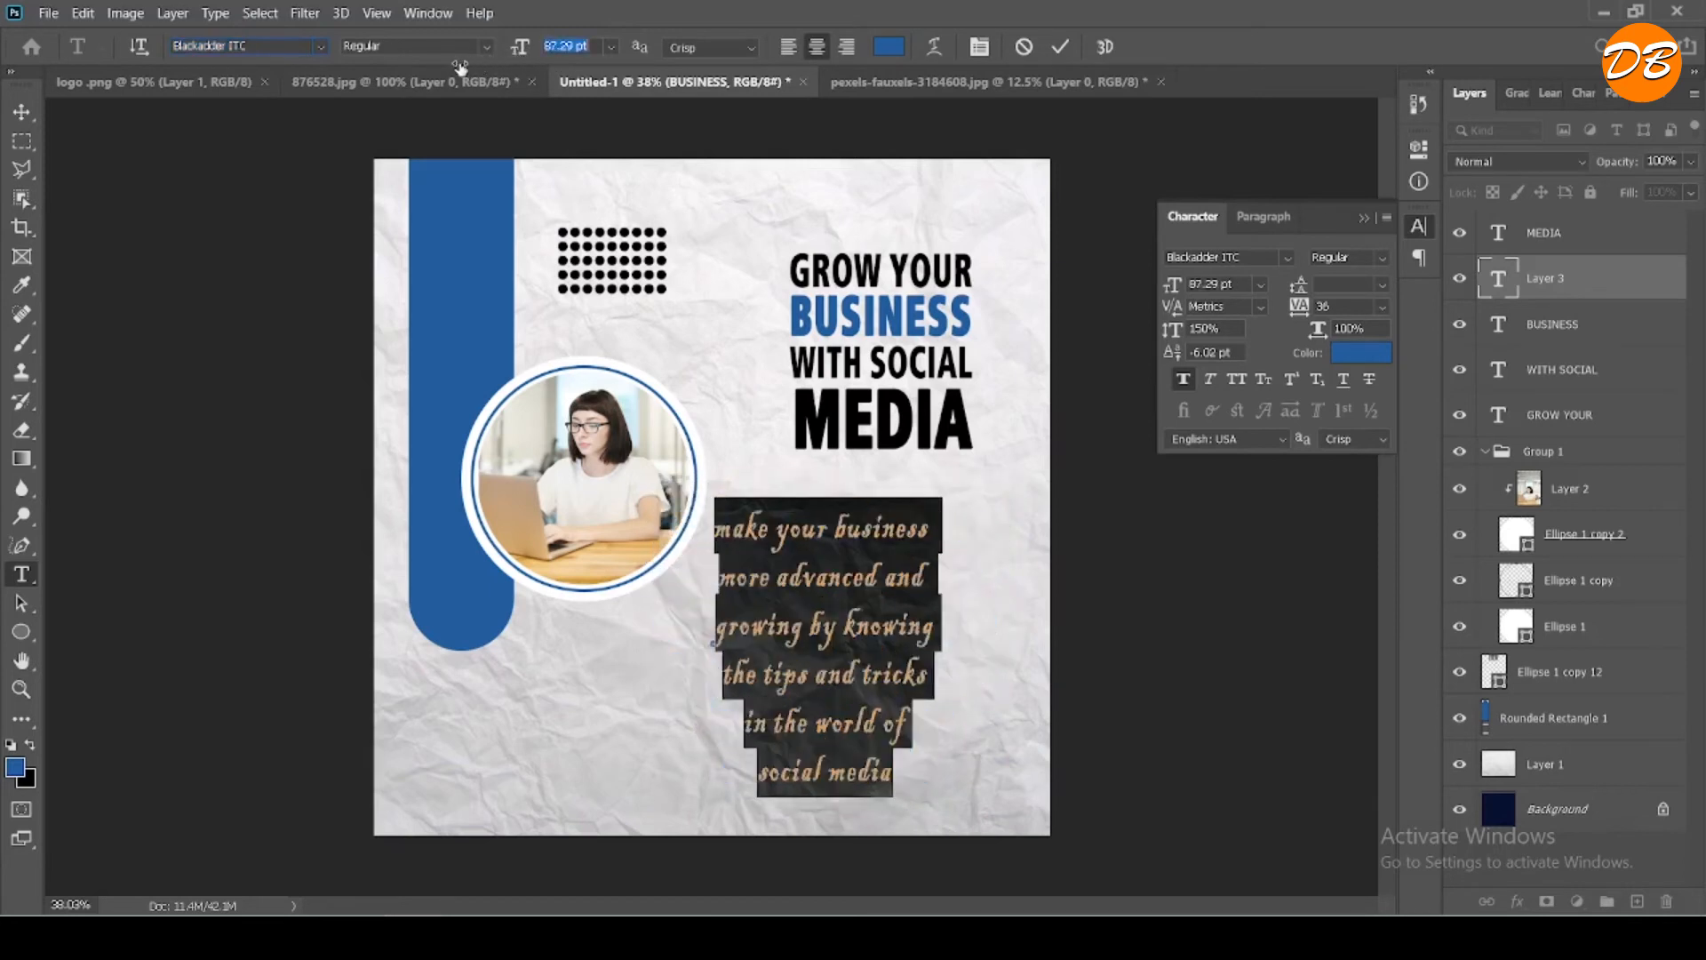
click(263, 48)
key(Down)
key(Down)
key(Down)
key(Down)
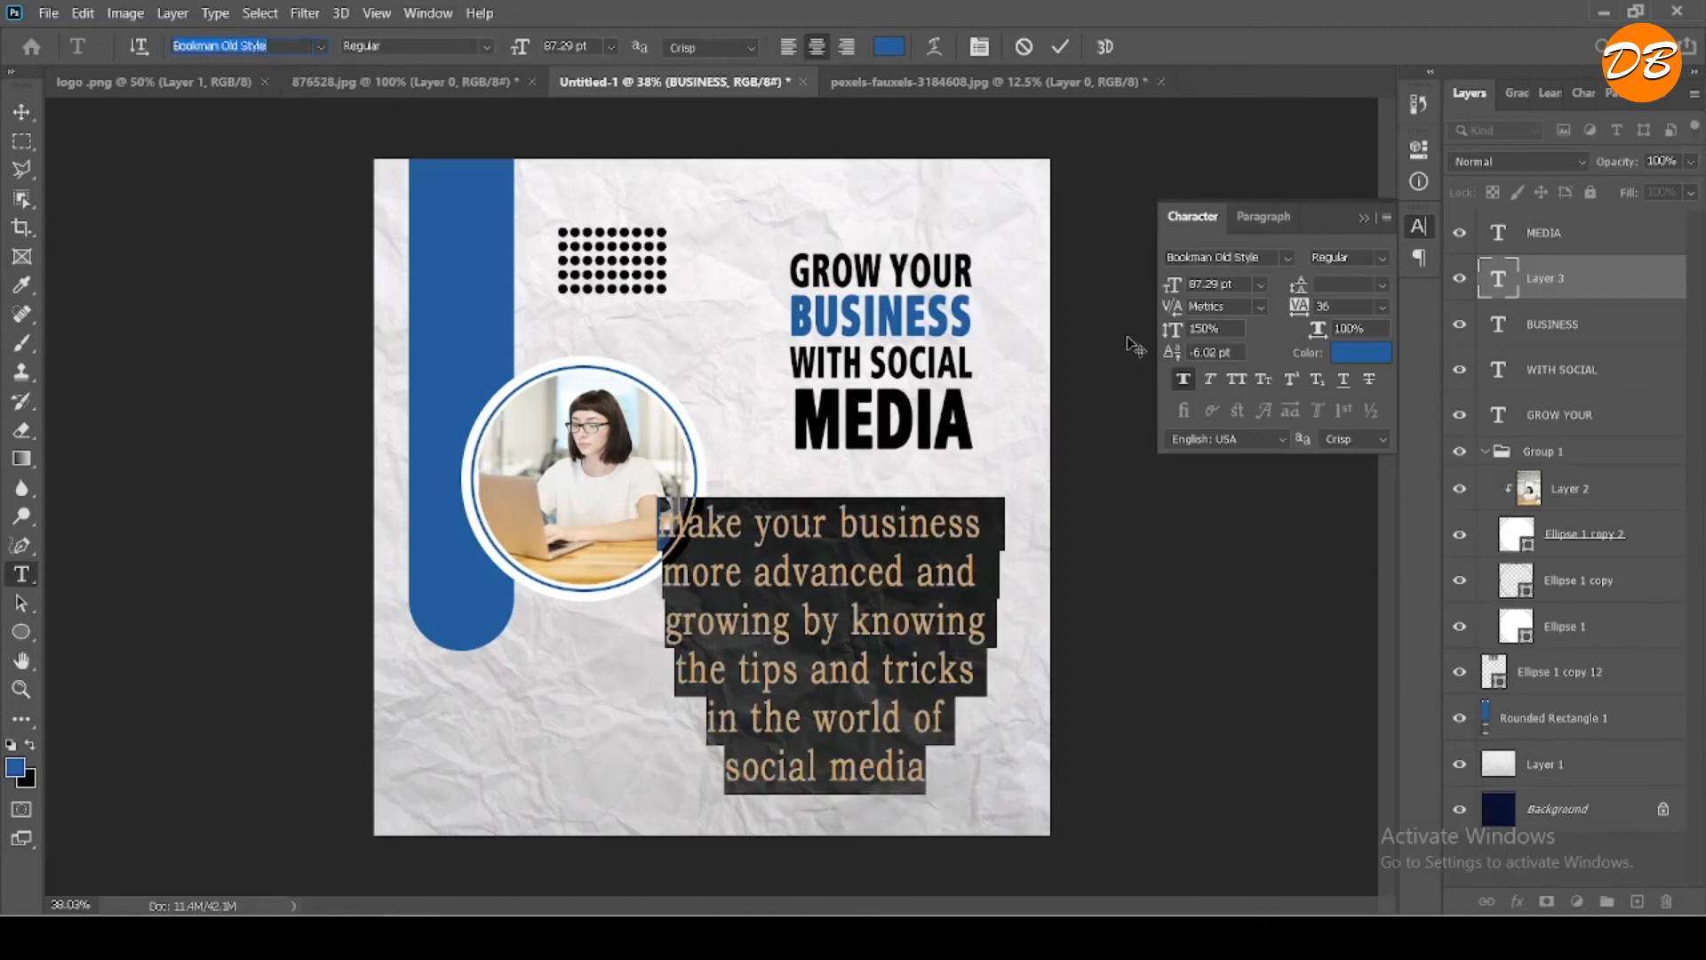
- Turn off faux bold for the paragraph and set its font to Calibri
click(1181, 380)
key(Down)
key(Down)
key(Down)
key(Down)
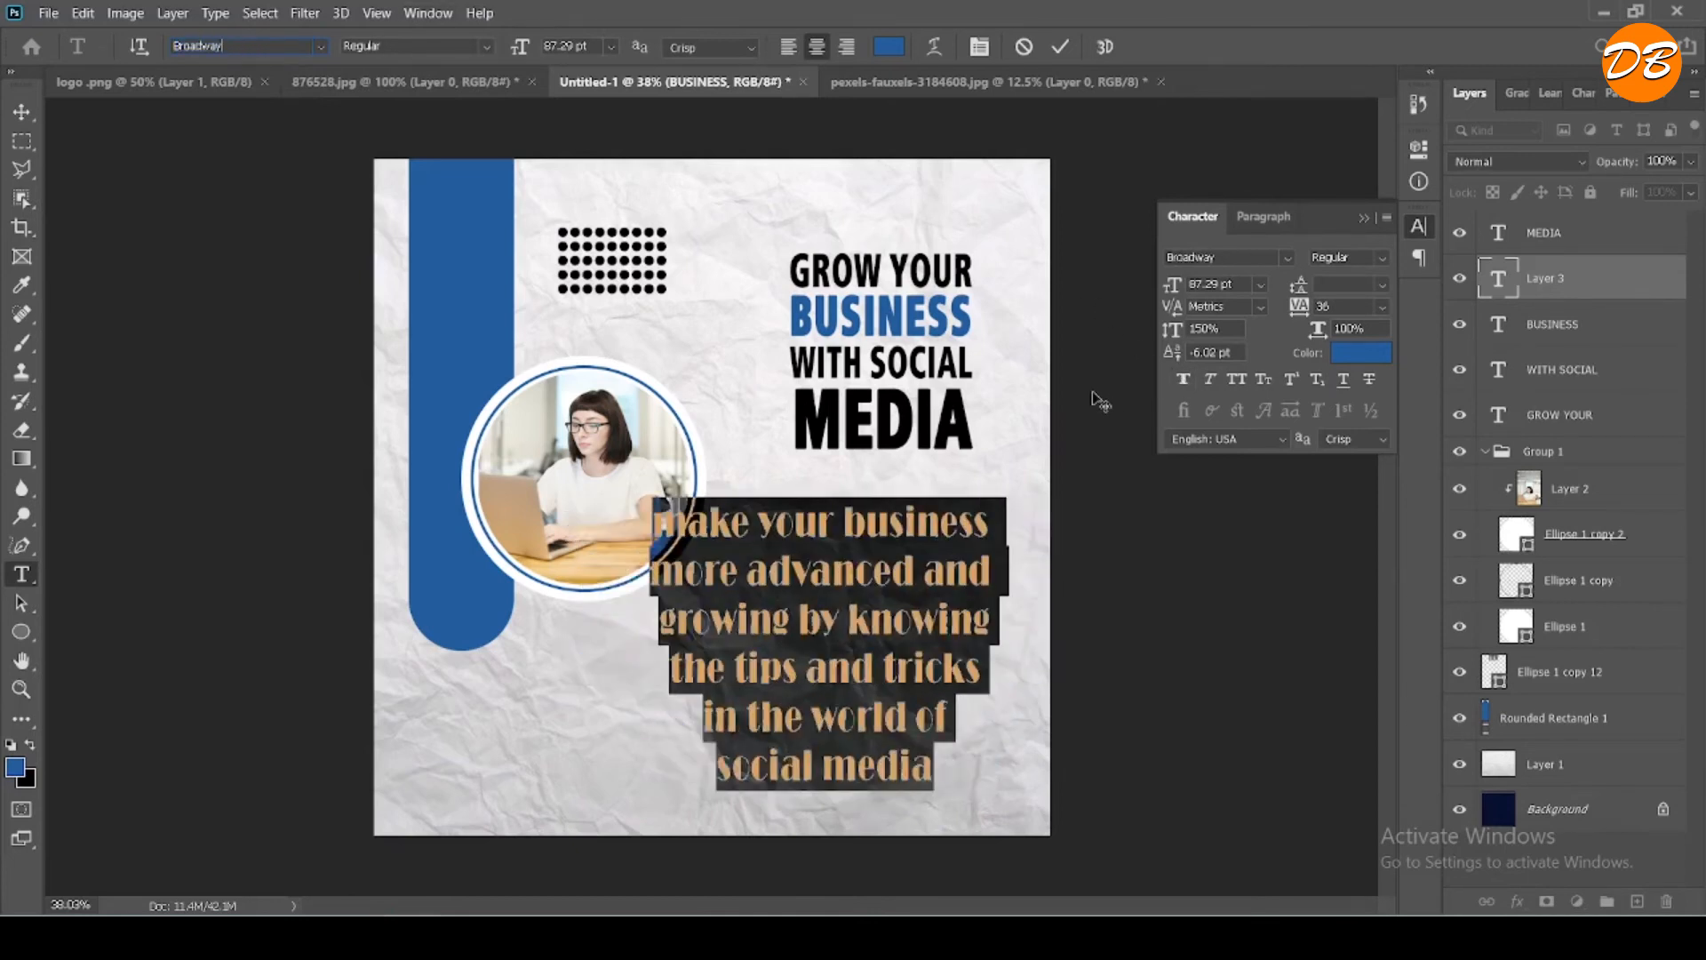
key(Down)
key(Down)
key(Down)
key(Down)
key(Down)
key(Down)
key(Down)
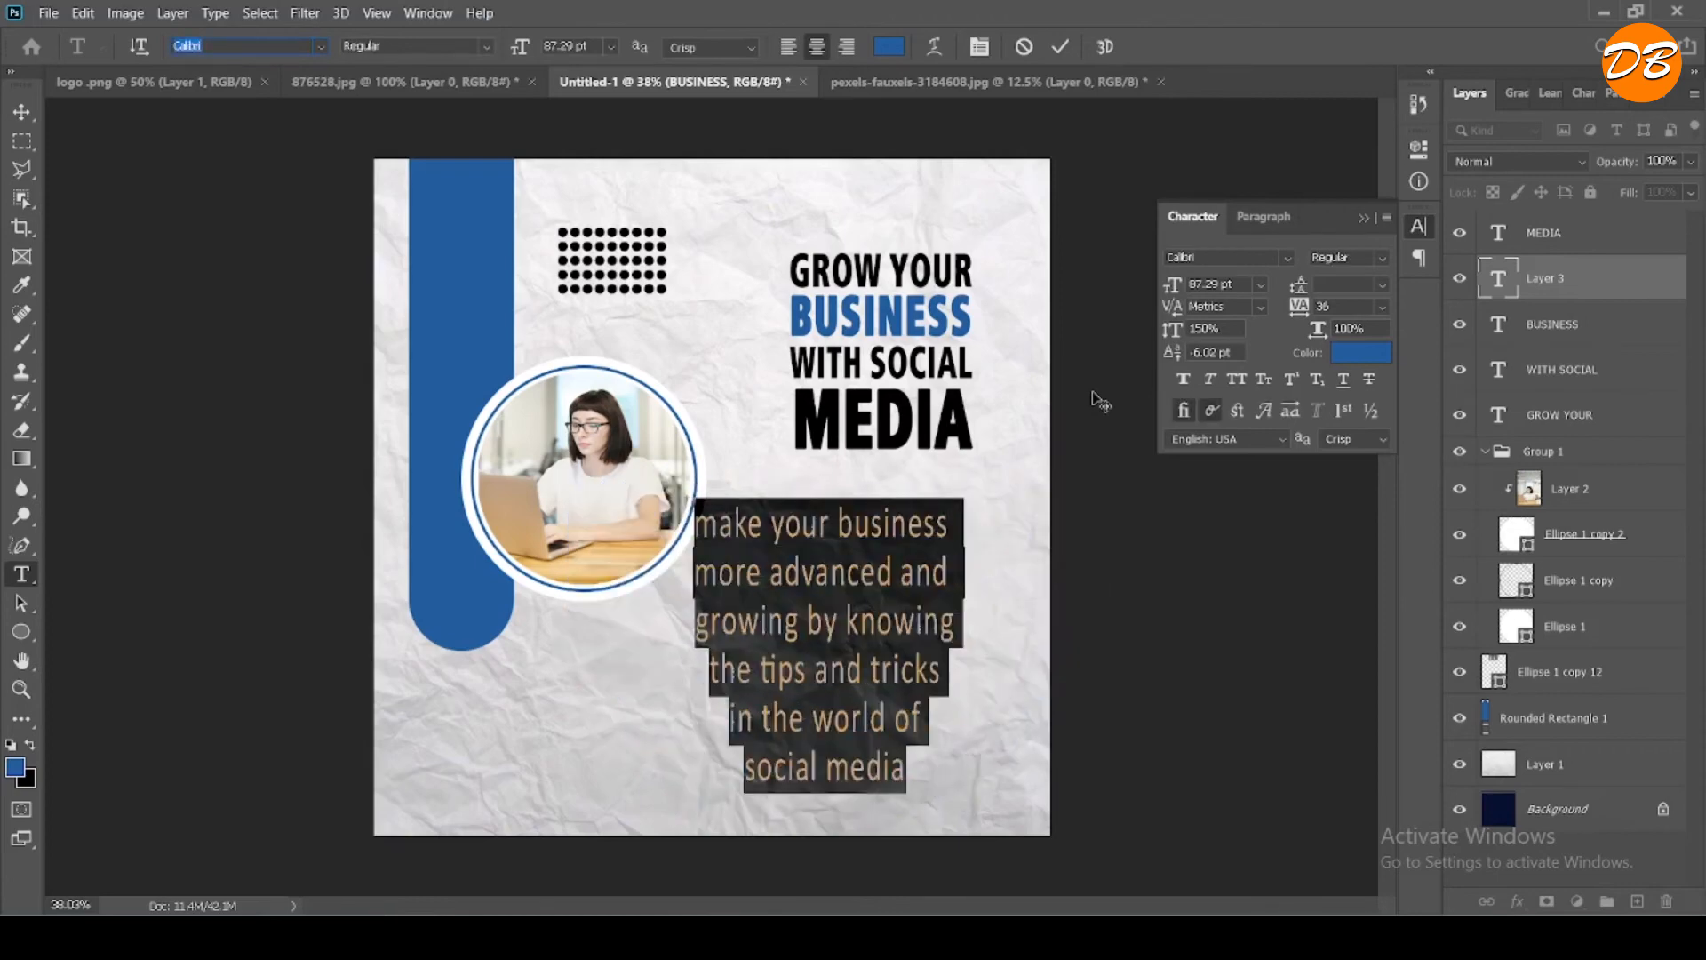
key(Down)
key(Up)
- Left-align the paragraph with 99.01 pt leading and move it directly beneath the headline
drag(1302, 294, 1061, 199)
click(795, 51)
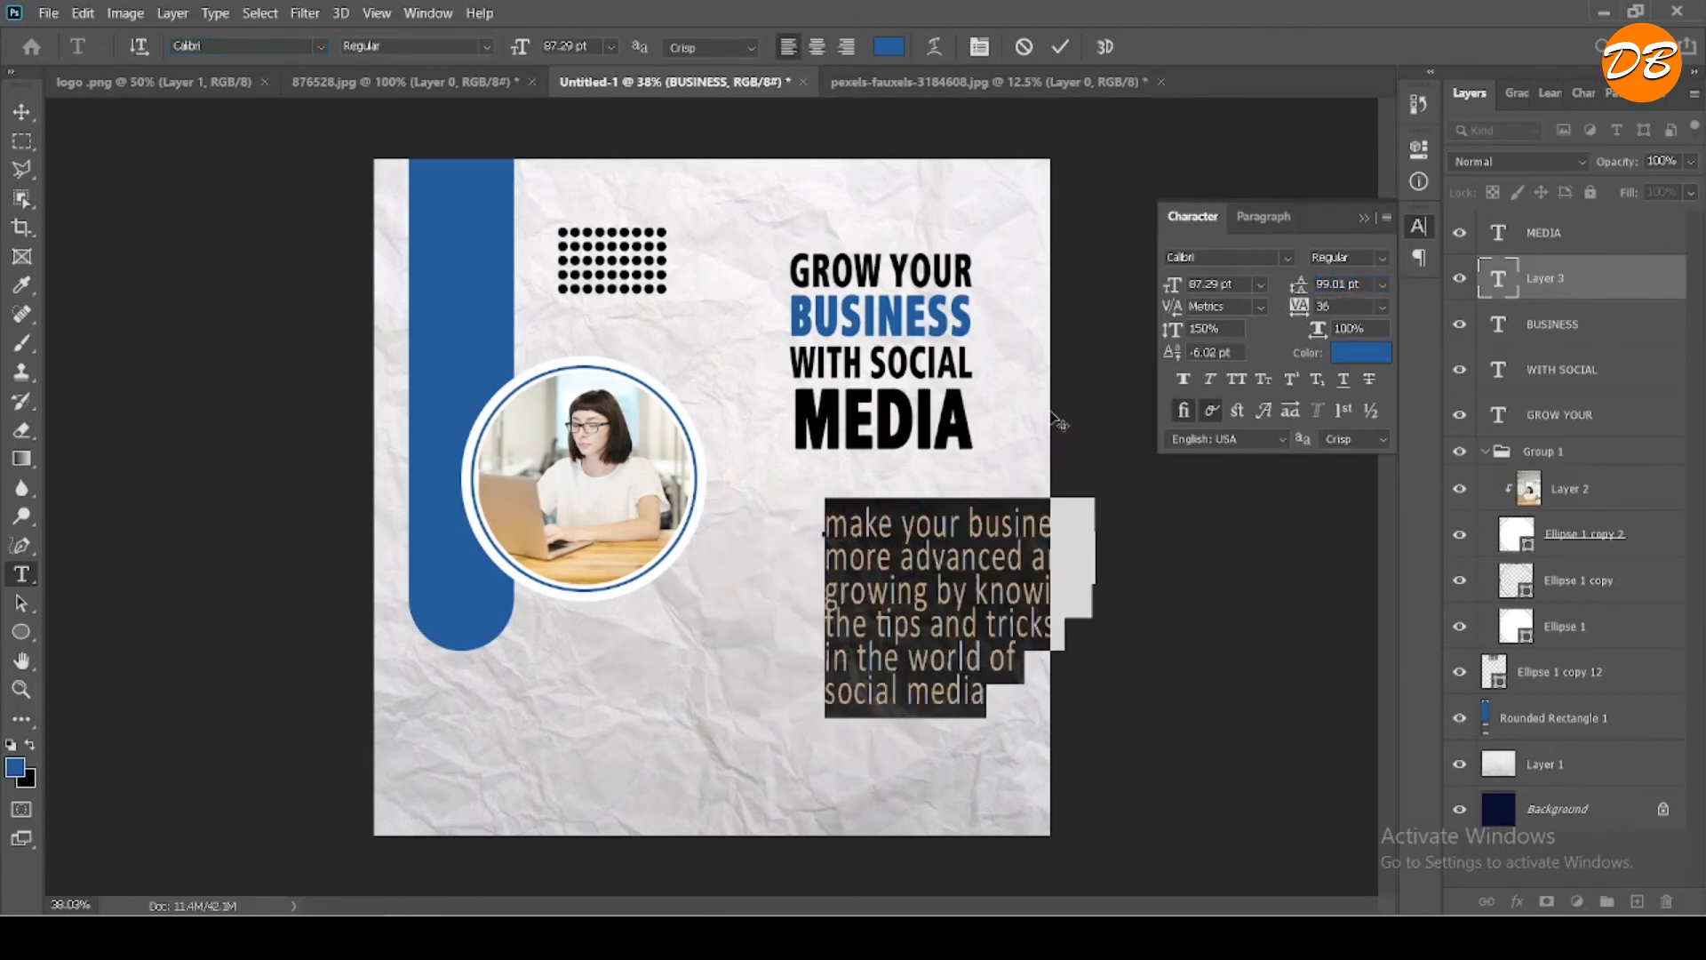
click(1062, 46)
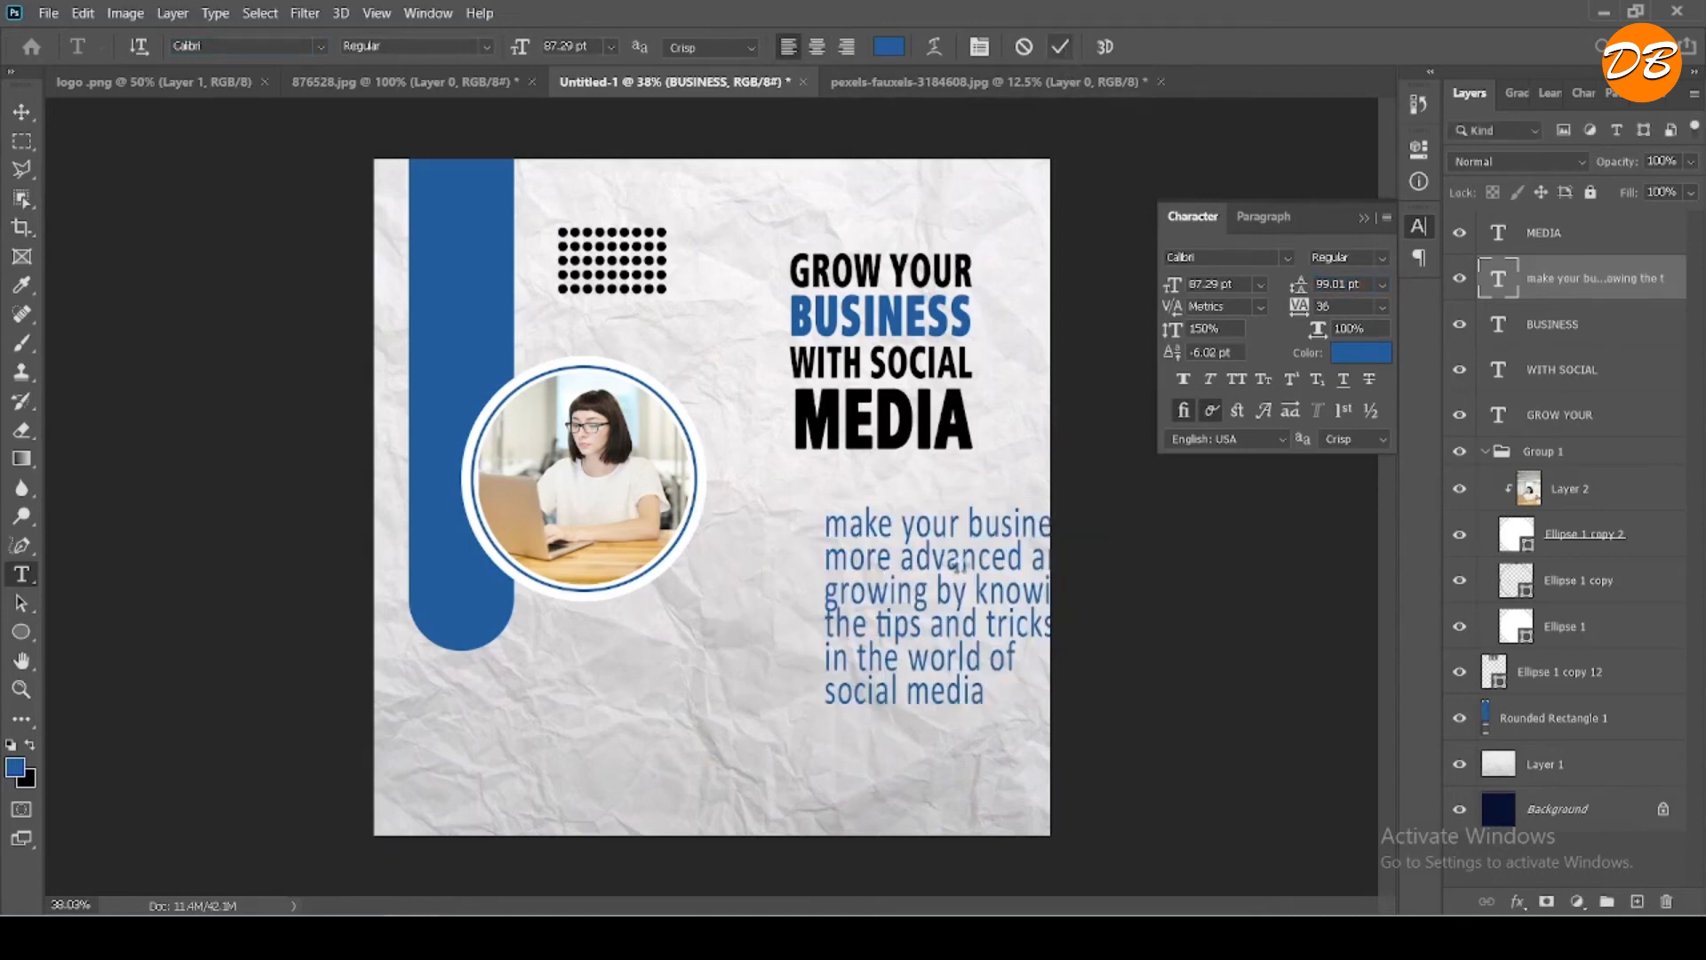
key(v)
drag(956, 614, 903, 574)
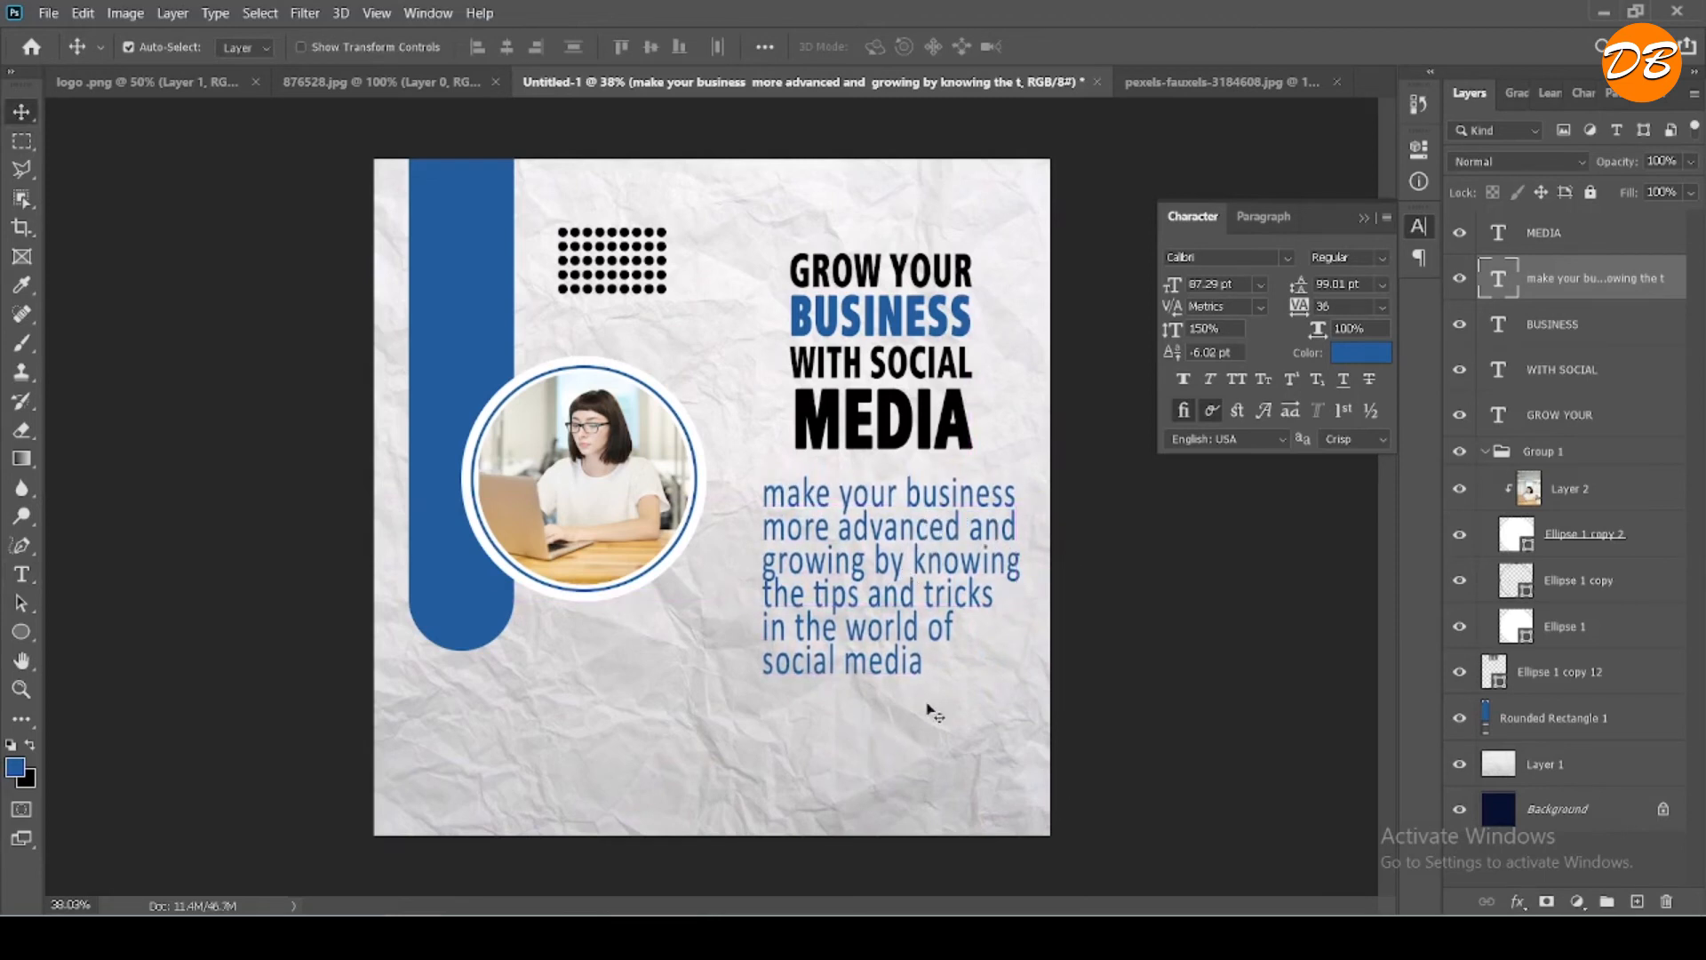
- Change the color of the whole paragraph to black (#000000)
double_click(906, 639)
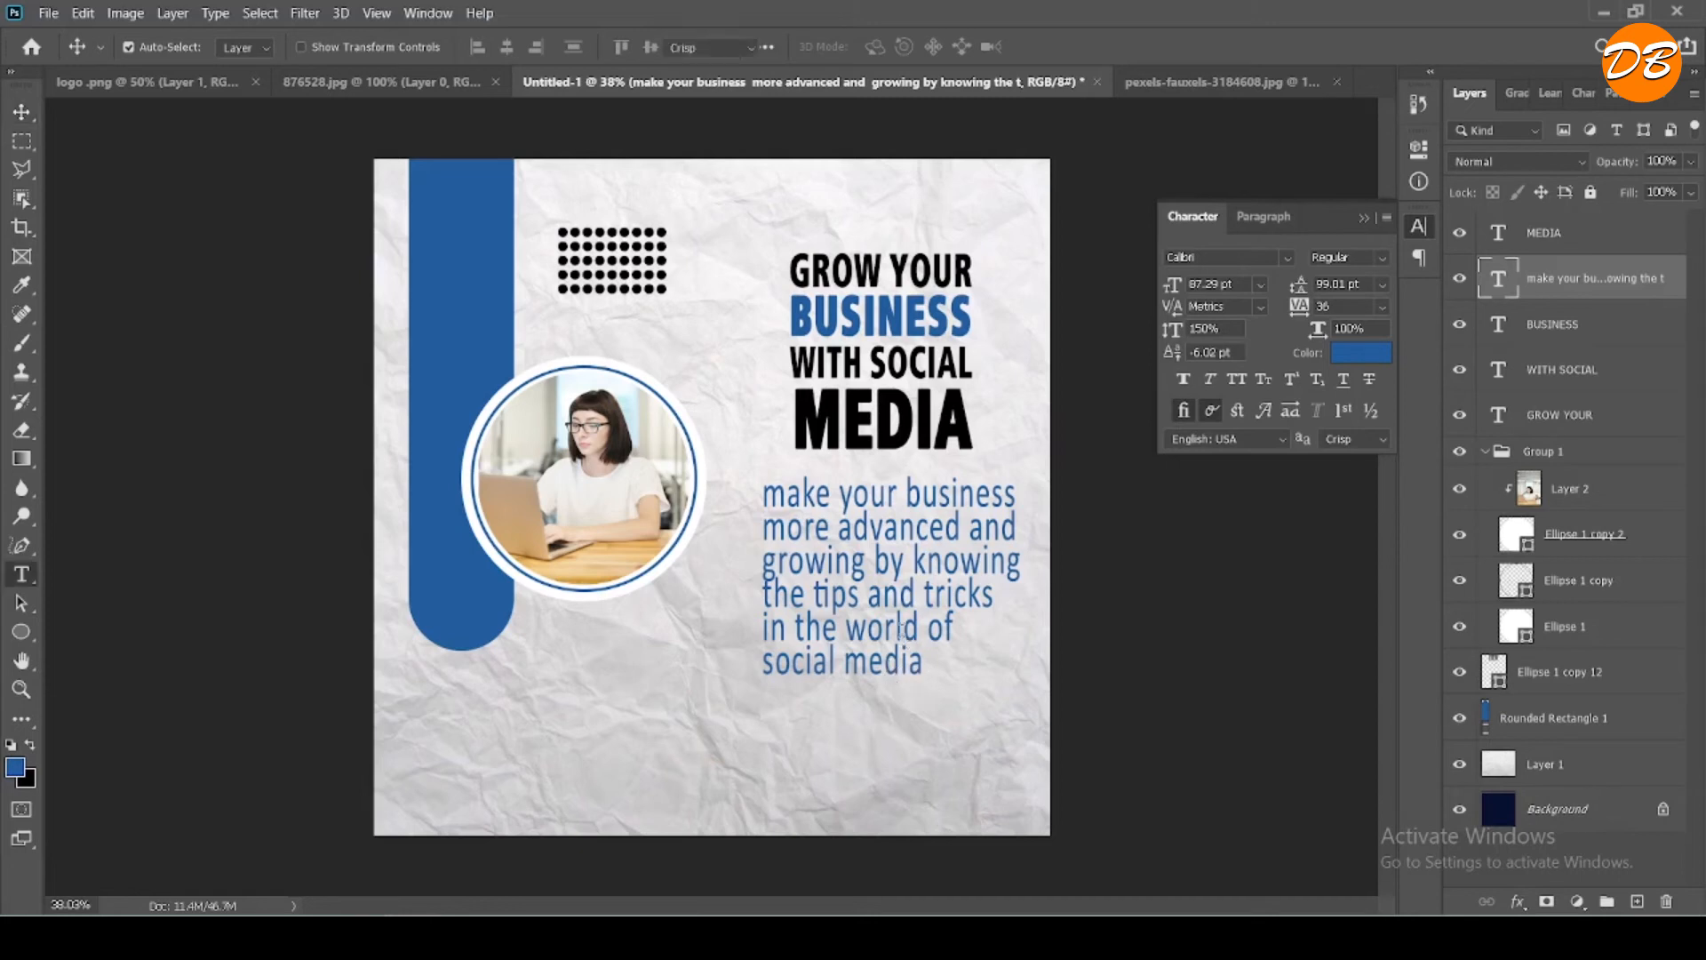
key(ctrl+a)
click(889, 46)
drag(1184, 535, 1057, 732)
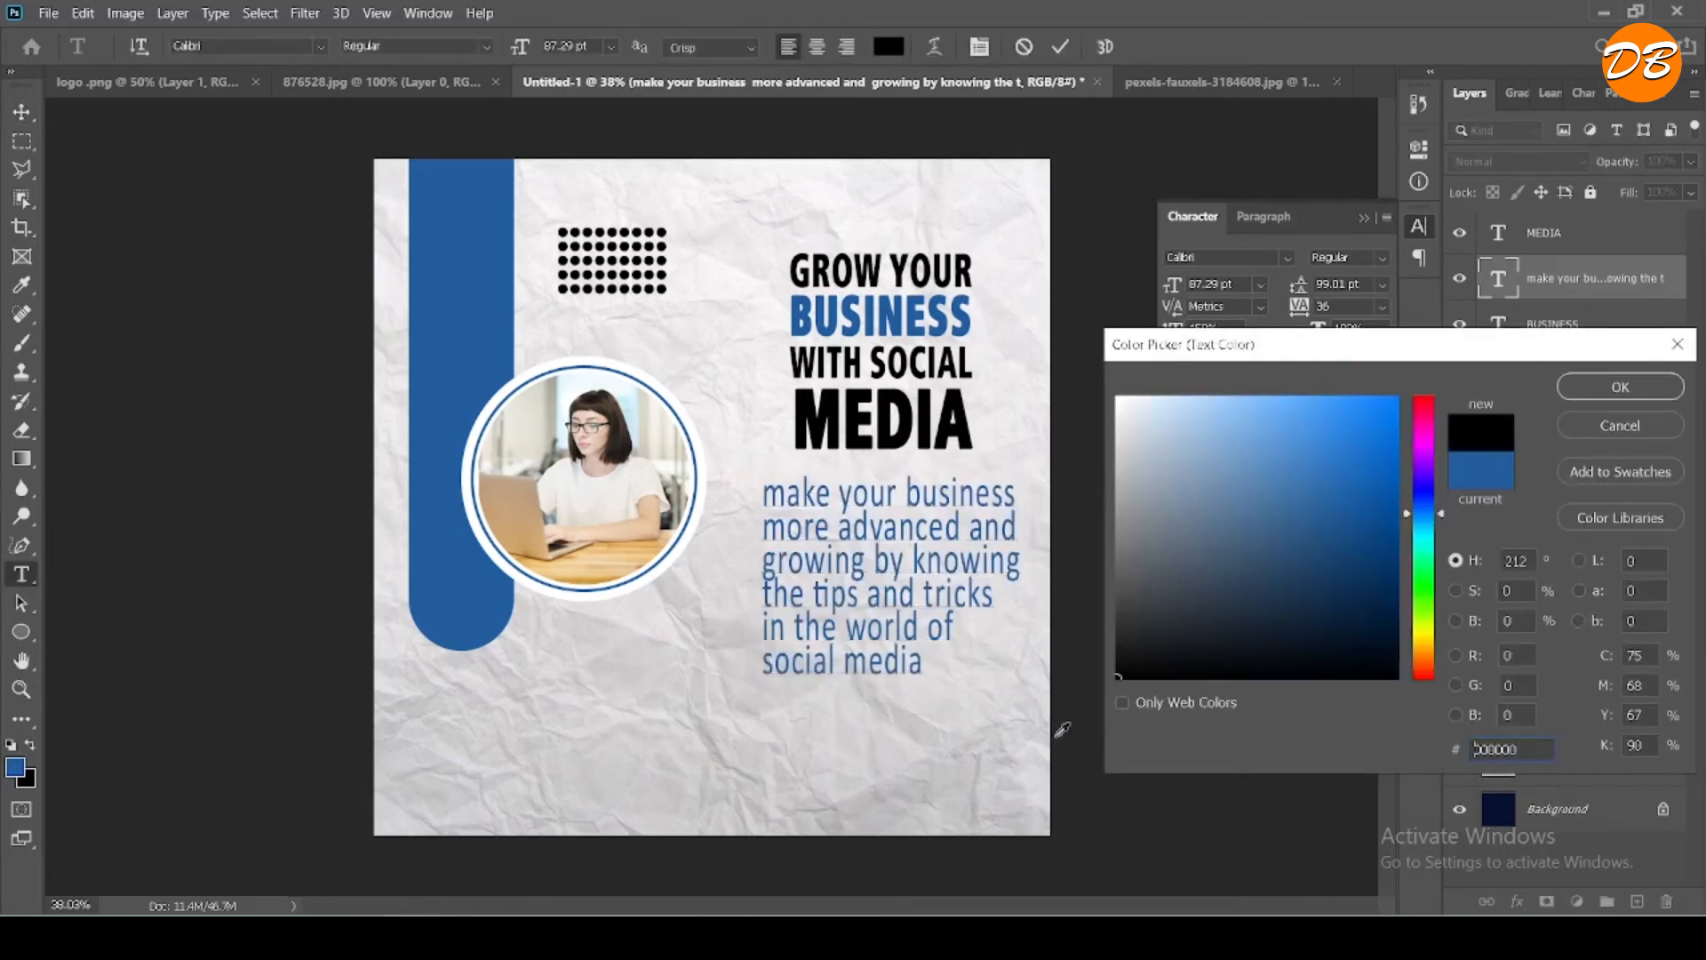
click(1593, 396)
click(966, 594)
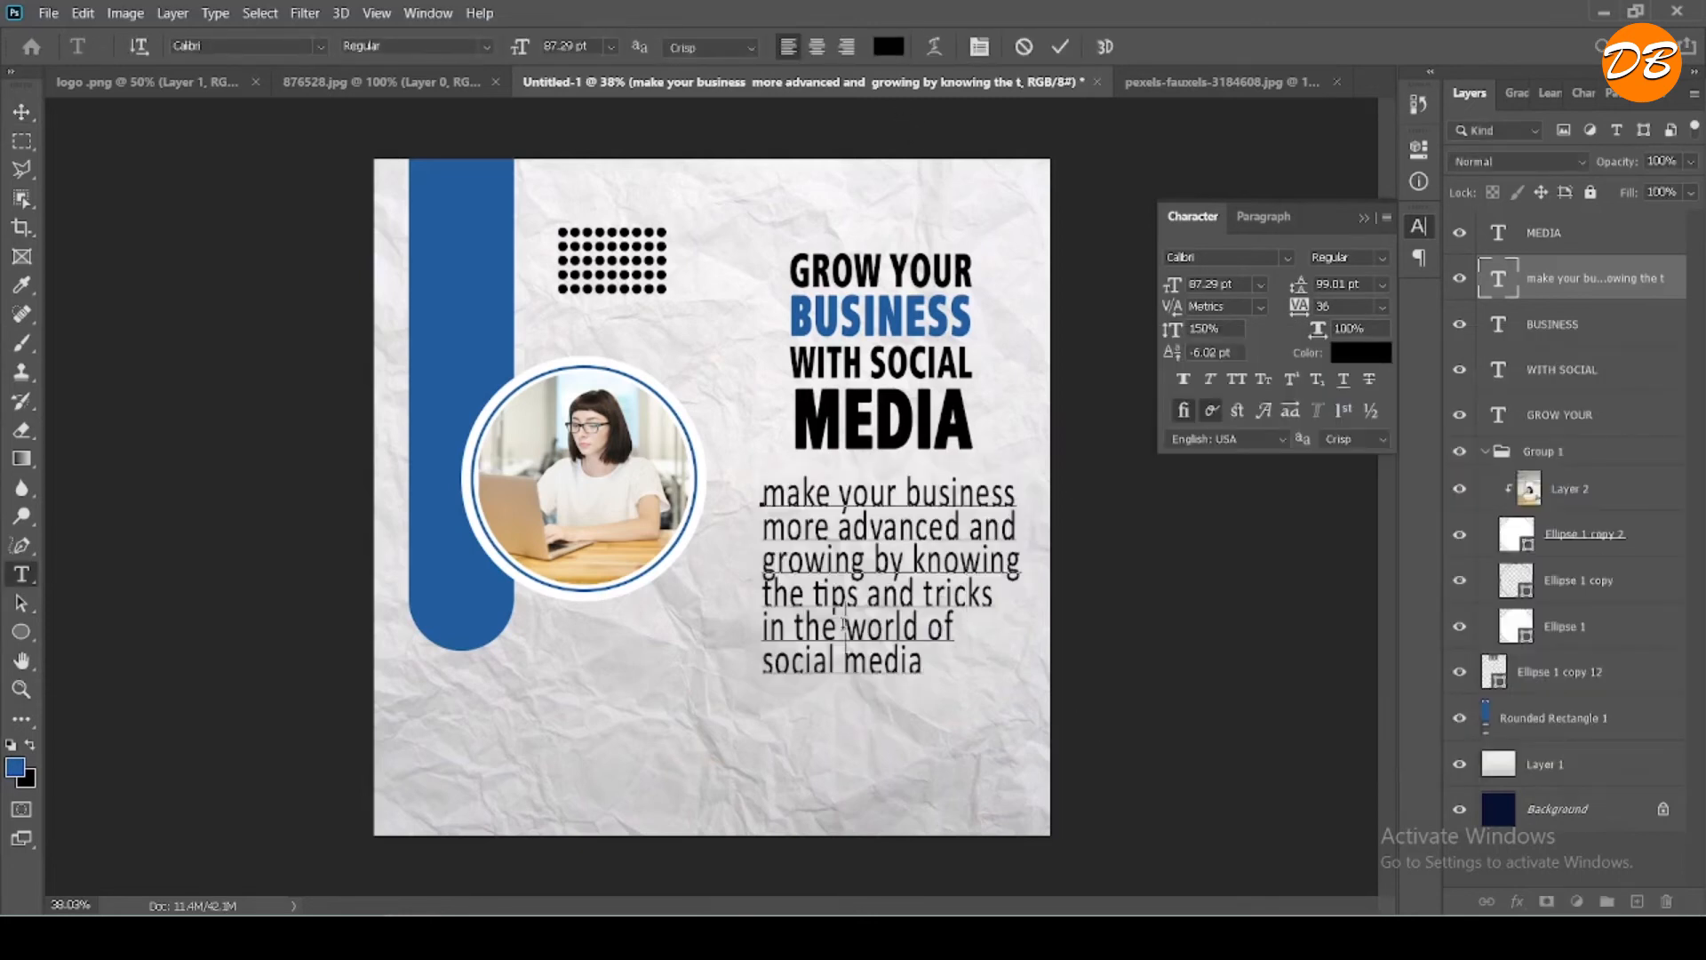
- Select all lines of the paragraph and set the leading to 101.01 pt
triple_click(842, 622)
drag(842, 622, 853, 553)
triple_click(857, 495)
drag(858, 495, 854, 640)
drag(1294, 291, 1298, 289)
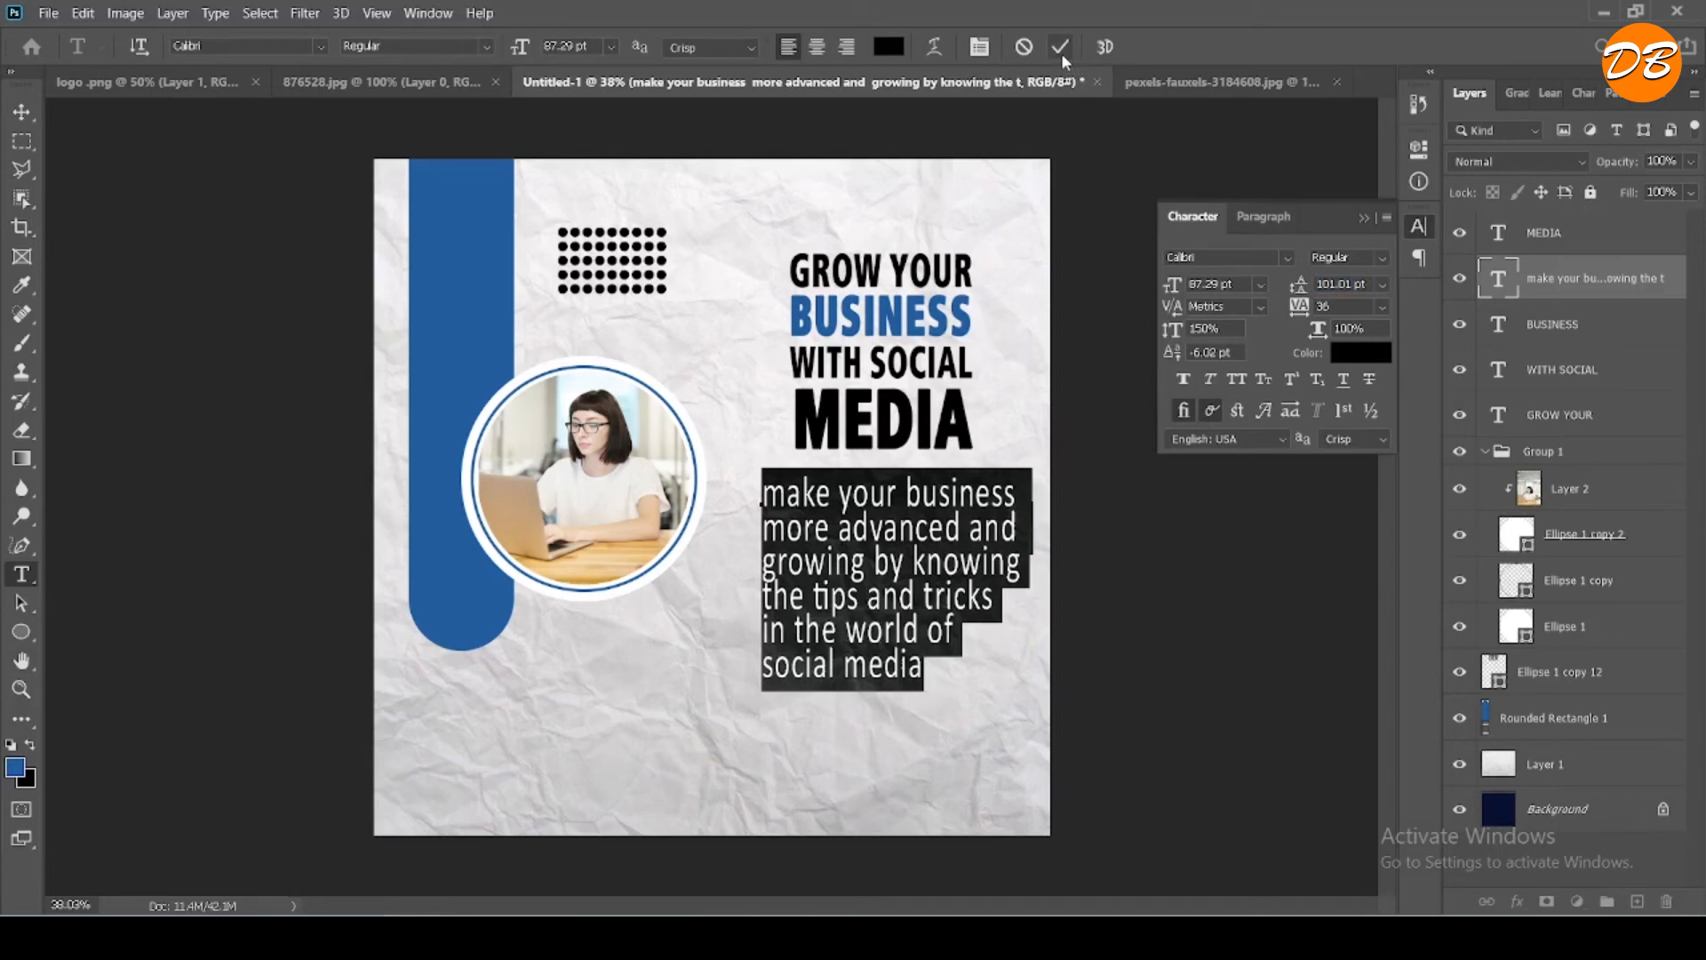
- Set the paragraph's font size to 76.29 pt, try center alignment and restore left alignment
drag(524, 47, 511, 47)
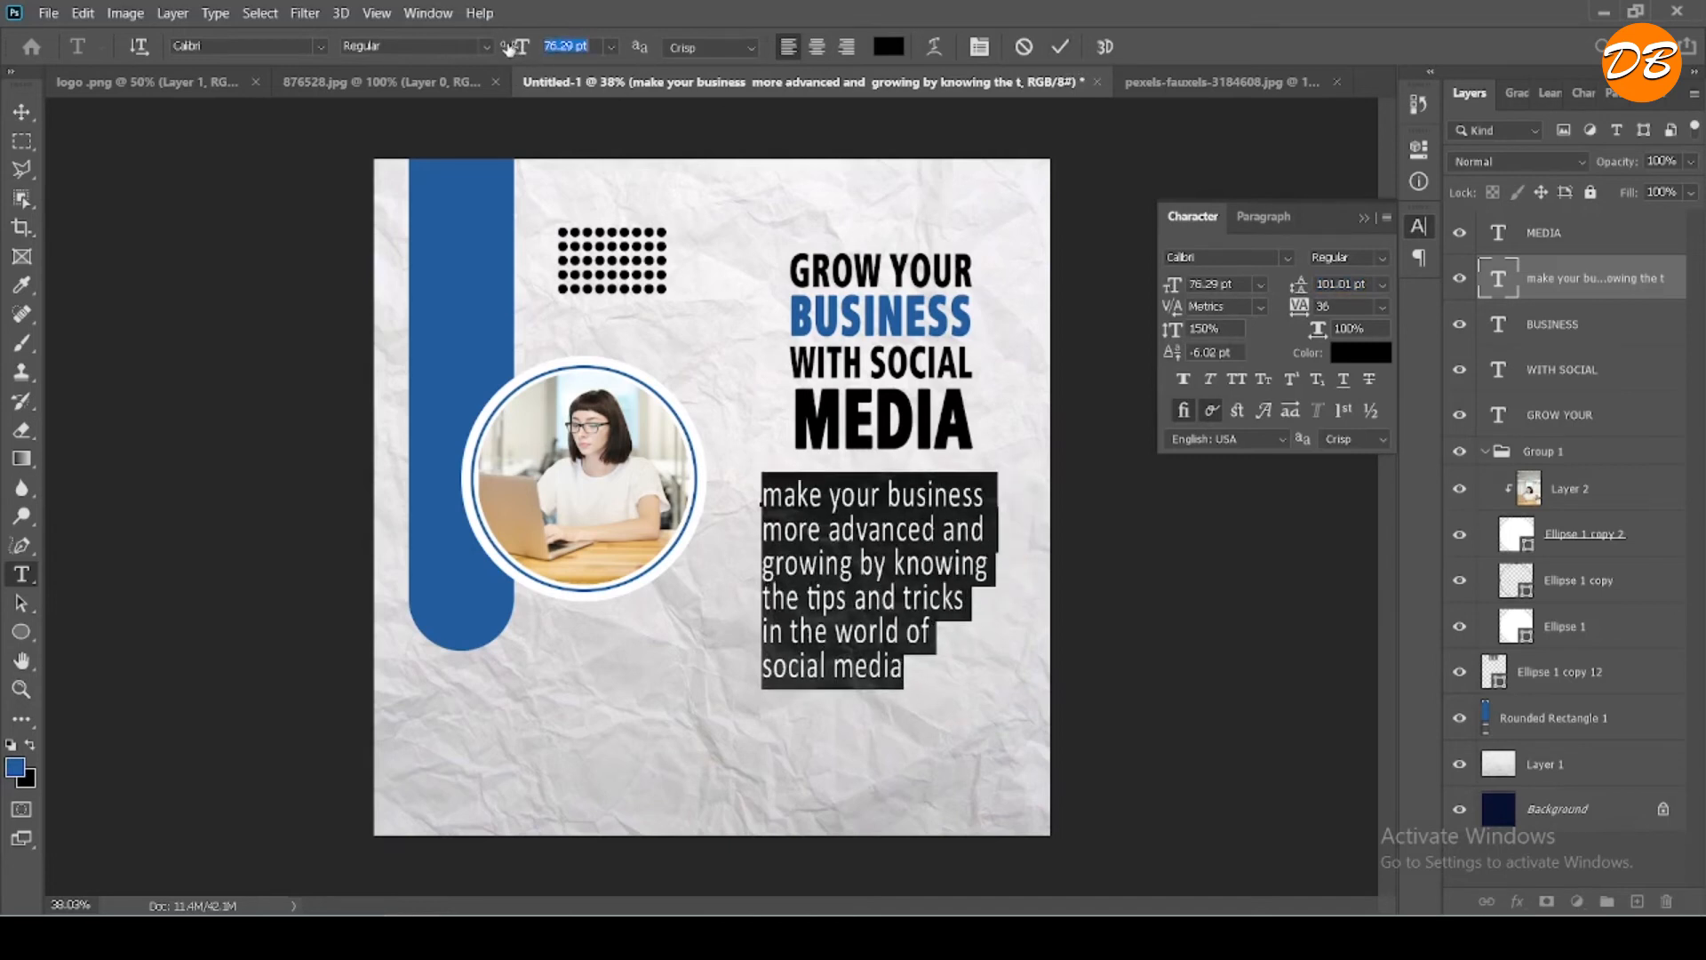
click(818, 47)
click(788, 47)
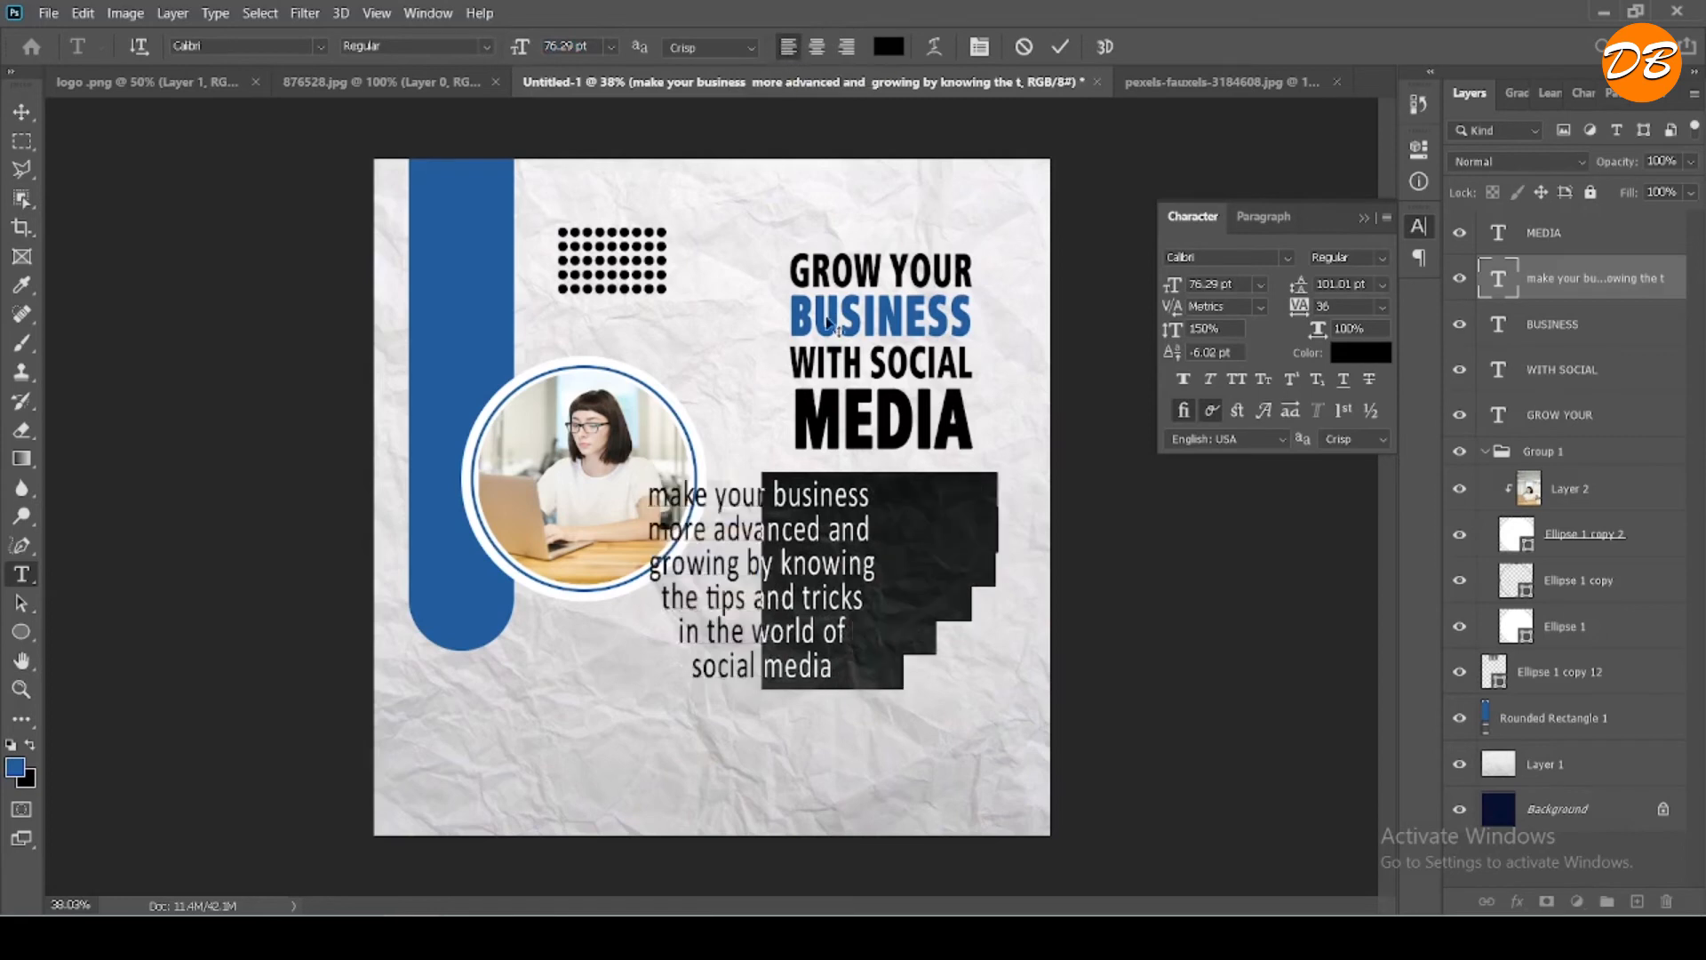